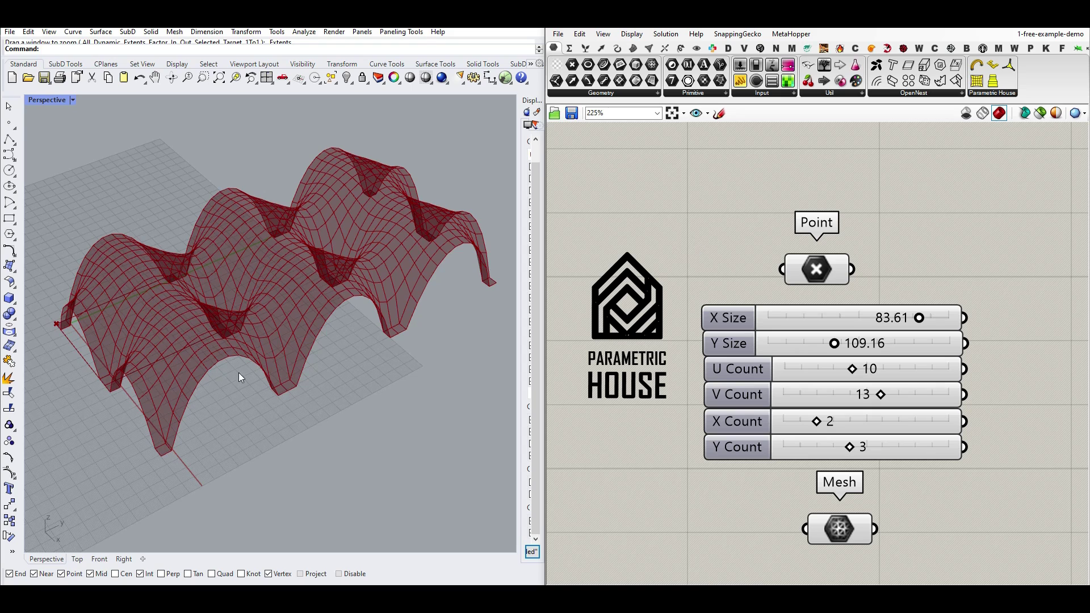
Bake the vault mesh from the Mesh component with the default attributes, and undo the bake.
{"action": "right_click", "coordinate": [826, 531]}
{"action": "left_click", "coordinate": [846, 420]}
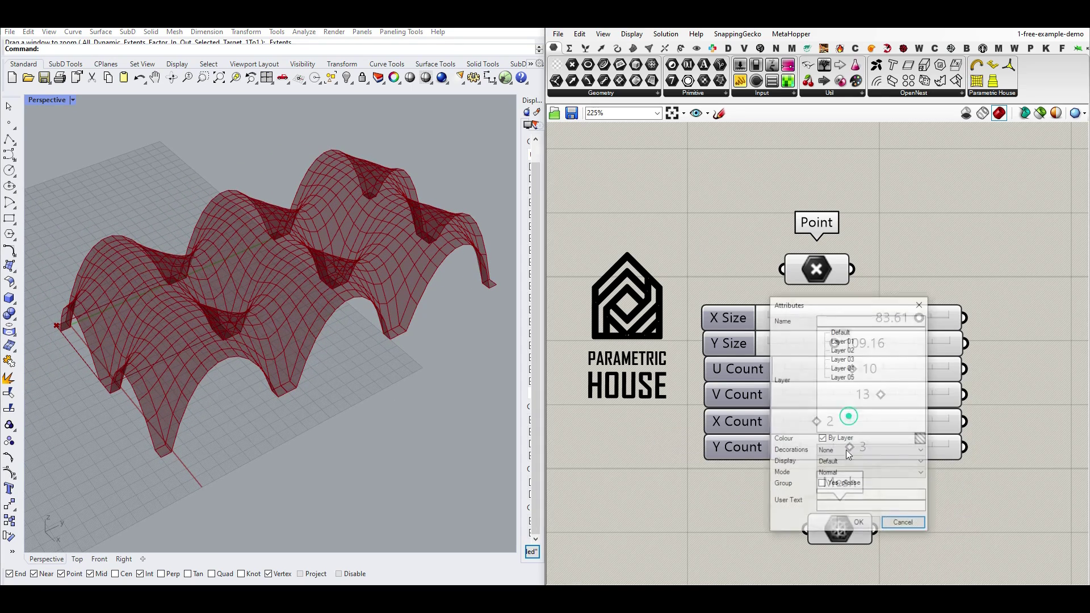
{"action": "left_click", "coordinate": [858, 522]}
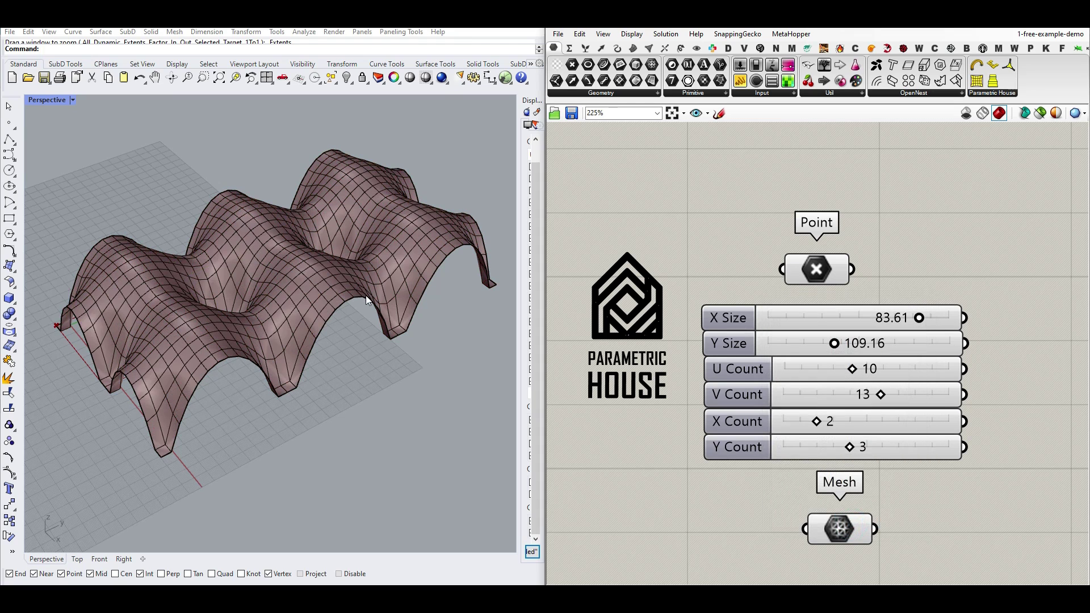
{"action": "key", "text": "ctrl+z"}
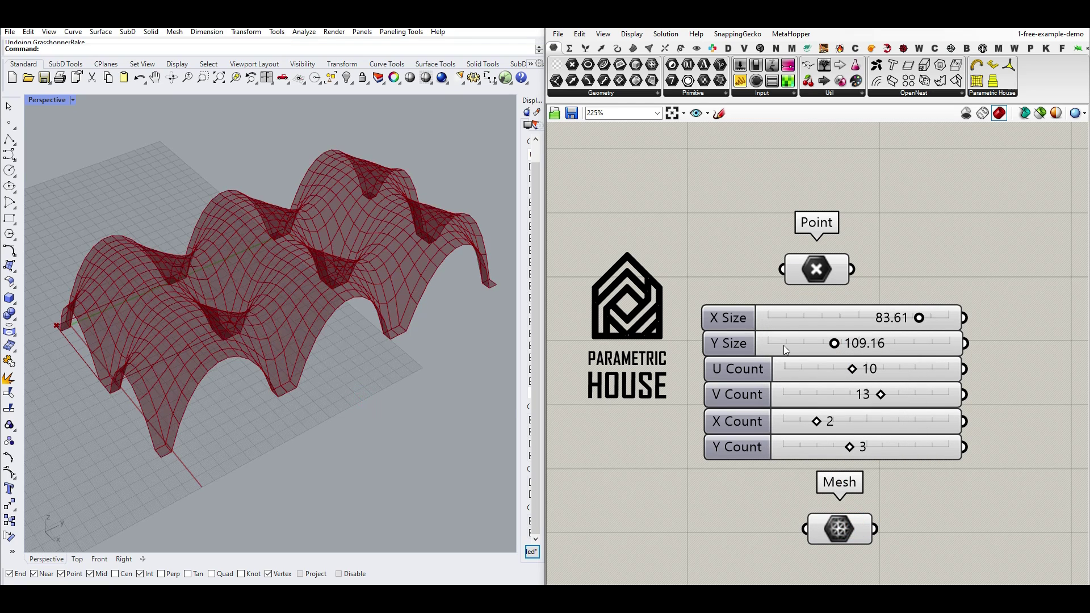
Move the vault's base point and set X Size to 81.41, Y Size to 96.97, U Count to 12 and V Count to 14.
{"action": "left_click", "coordinate": [816, 279]}
{"action": "left_click_drag", "start_coordinate": [87, 324], "coordinate": [109, 311]}
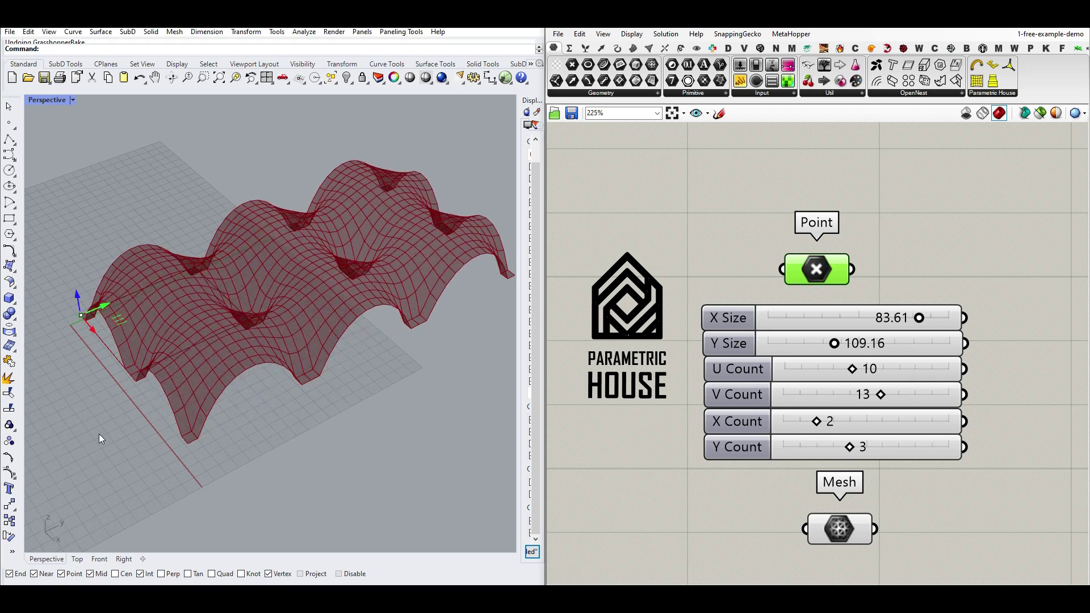
{"action": "mouse_move", "coordinate": [918, 318]}
{"action": "left_mouse_down"}
{"action": "mouse_move", "coordinate": [891, 318]}
{"action": "mouse_move", "coordinate": [915, 318]}
{"action": "left_mouse_up"}
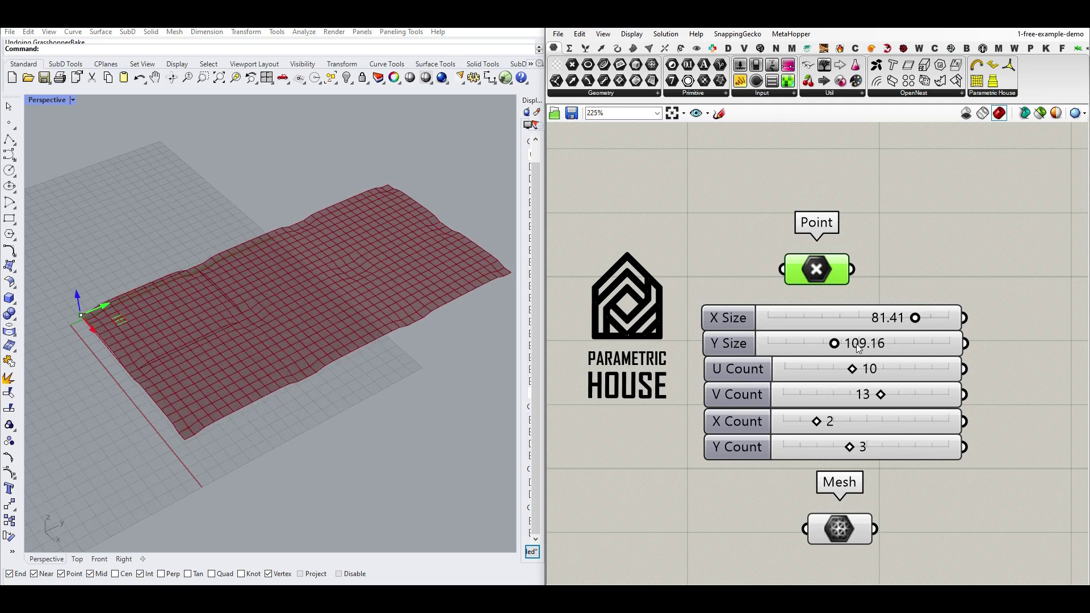
{"action": "mouse_move", "coordinate": [834, 343]}
{"action": "left_mouse_down"}
{"action": "mouse_move", "coordinate": [843, 372]}
{"action": "mouse_move", "coordinate": [815, 377]}
{"action": "mouse_move", "coordinate": [871, 370]}
{"action": "mouse_move", "coordinate": [834, 400]}
{"action": "mouse_move", "coordinate": [897, 397]}
{"action": "left_mouse_up"}
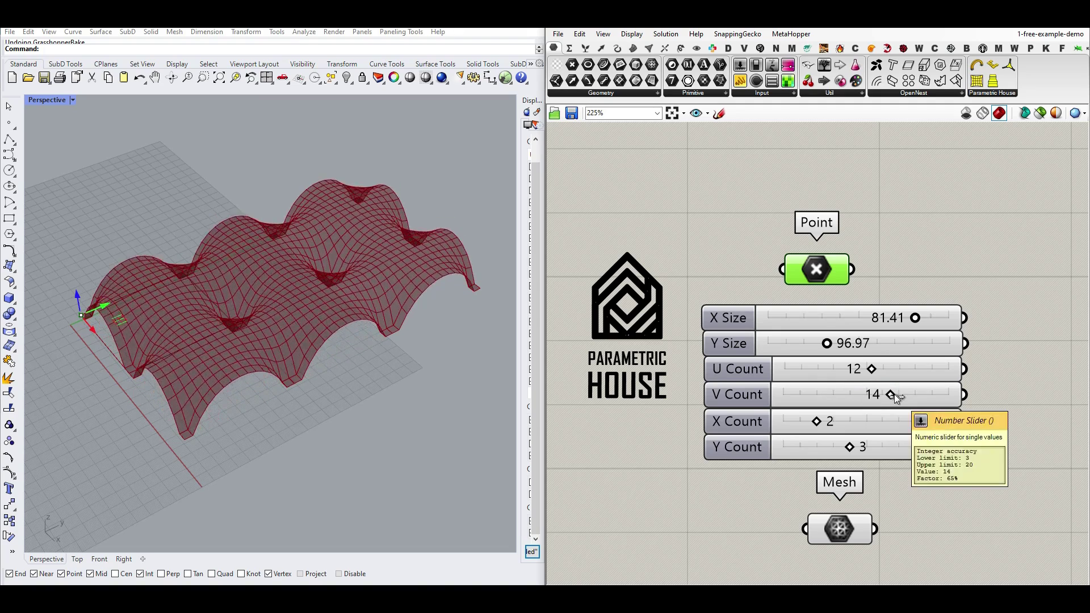
Set both X Count and Y Count to 1 to reduce the structure to a single vault module.
{"action": "left_click_drag", "start_coordinate": [817, 423], "coordinate": [786, 422]}
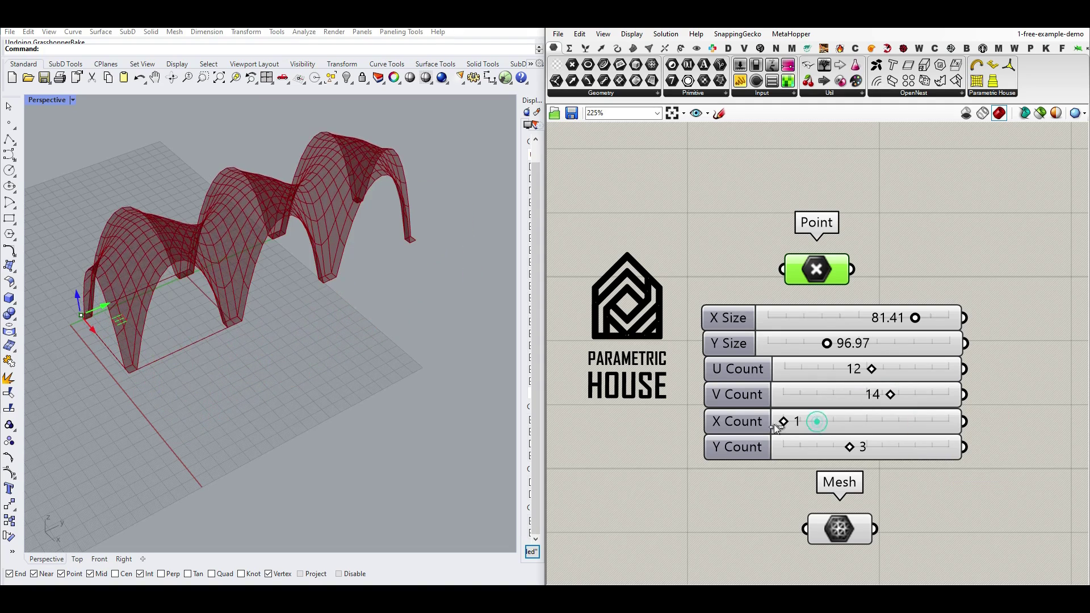
{"action": "left_click_drag", "start_coordinate": [849, 449], "coordinate": [795, 456]}
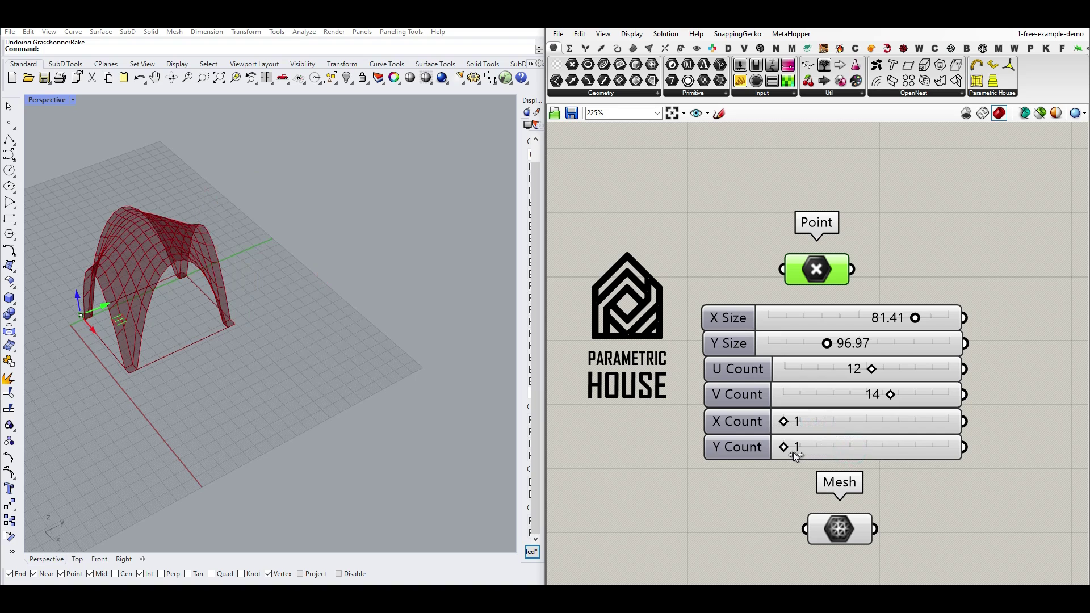
{"action": "scroll", "coordinate": [372, 396], "scroll_direction": "up", "scroll_amount": 2}
{"action": "scroll", "coordinate": [236, 382], "scroll_direction": "up", "scroll_amount": 5}
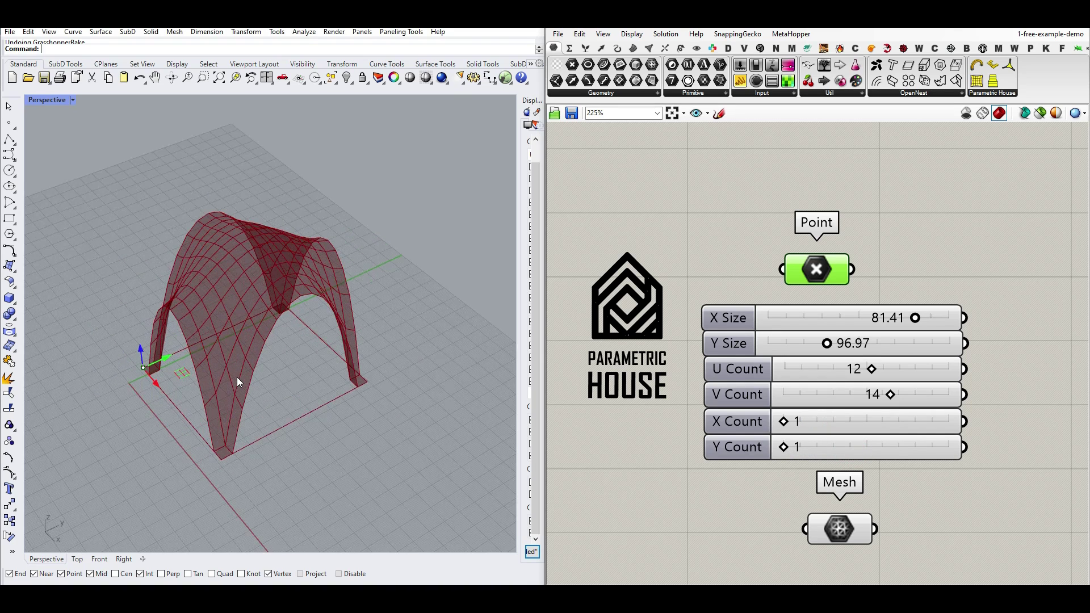
Set X Size to 76.38 and X Count to 2 for a row of two vaults.
{"action": "left_click_drag", "start_coordinate": [914, 318], "coordinate": [904, 326]}
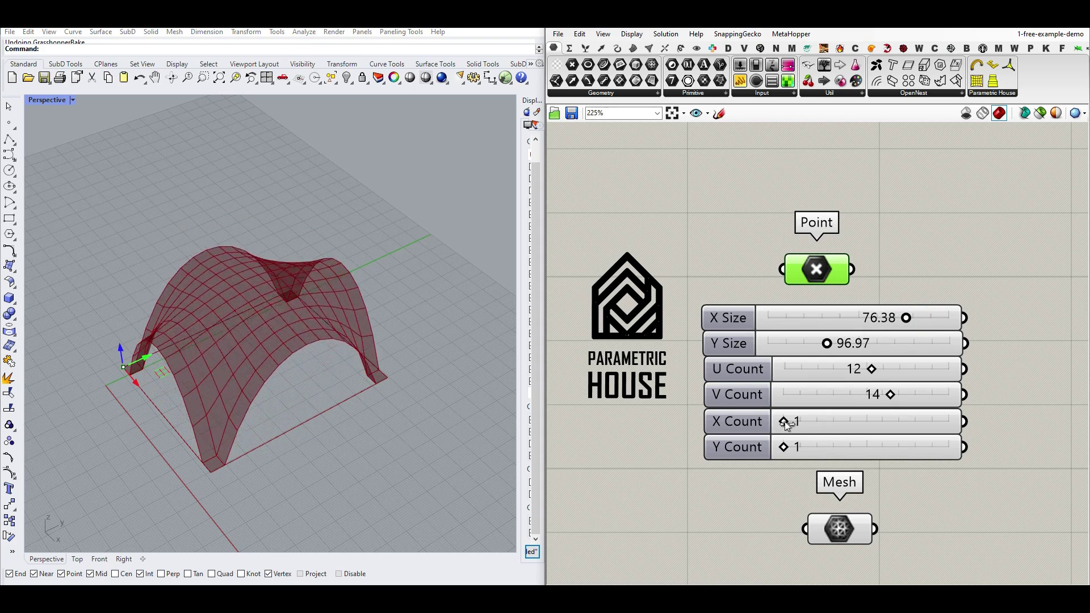
{"action": "left_click_drag", "start_coordinate": [785, 421], "coordinate": [825, 421]}
{"action": "scroll", "coordinate": [199, 332], "scroll_direction": "down", "scroll_amount": 2}
{"action": "right_click_drag", "start_coordinate": [198, 331], "coordinate": [301, 392]}
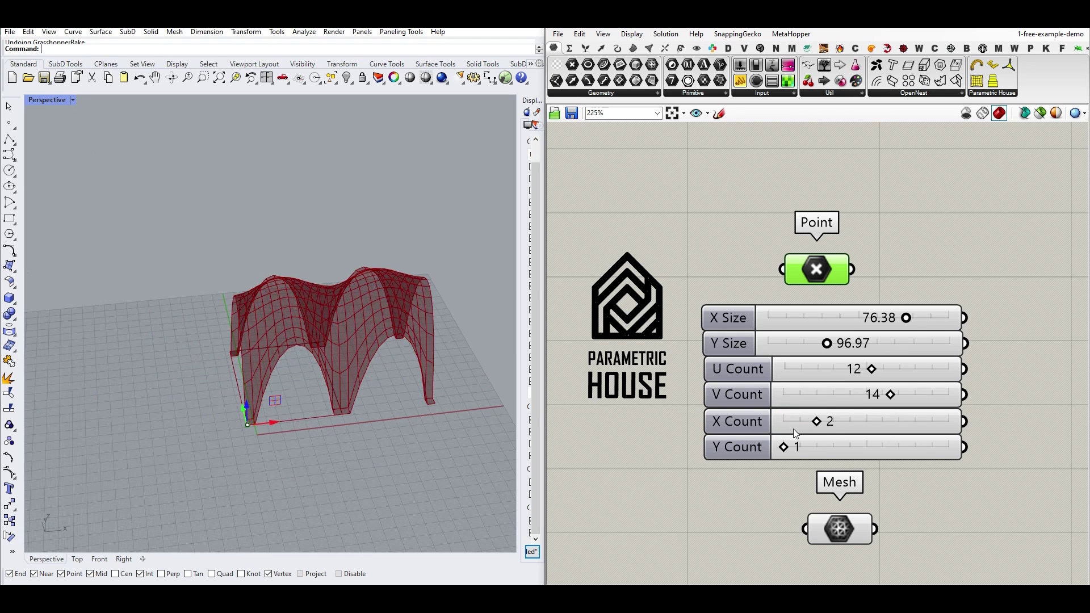
Set Y Size to 97.91 and X Size to 89.28 on the two-module vault.
{"action": "left_click_drag", "start_coordinate": [826, 343], "coordinate": [828, 343]}
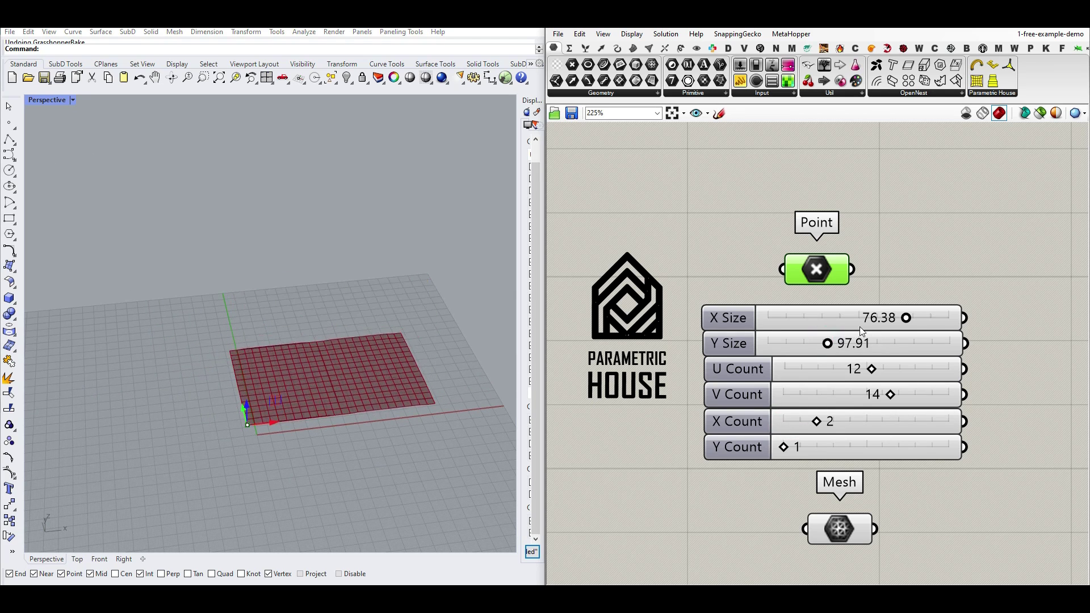
{"action": "left_click_drag", "start_coordinate": [906, 318], "coordinate": [929, 318]}
{"action": "right_click_drag", "start_coordinate": [216, 390], "coordinate": [370, 372]}
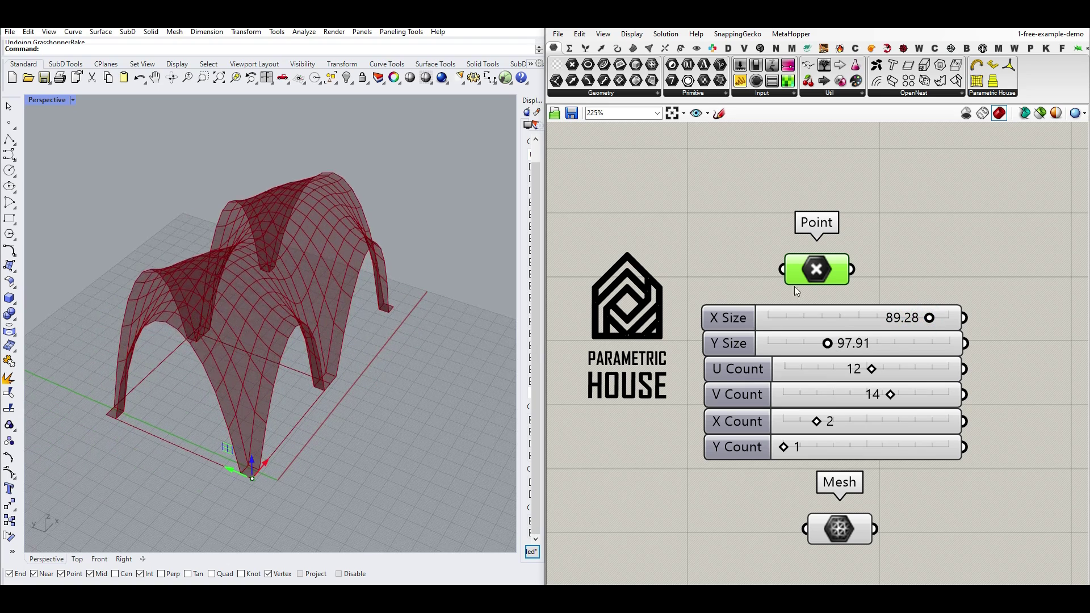
Bake the two-module vault mesh into the Rhino model with the default attributes.
{"action": "right_click", "coordinate": [845, 518]}
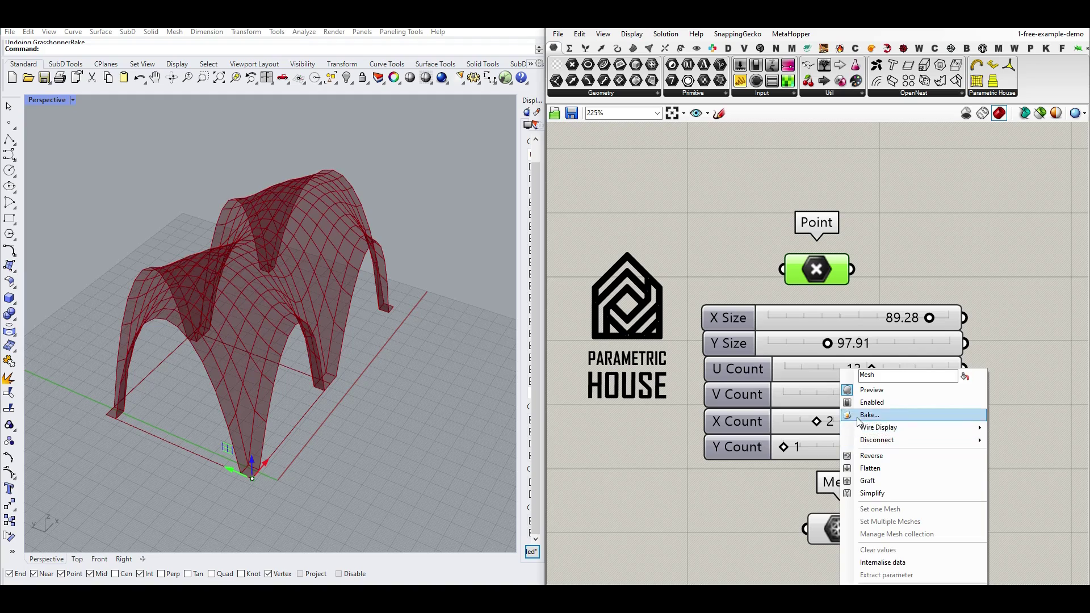
{"action": "left_click", "coordinate": [864, 415]}
{"action": "left_click", "coordinate": [864, 527]}
{"action": "right_click_drag", "start_coordinate": [244, 363], "coordinate": [242, 397]}
{"action": "scroll", "coordinate": [390, 355], "scroll_direction": "down", "scroll_amount": 10}
{"action": "scroll", "coordinate": [306, 390], "scroll_direction": "up", "scroll_amount": 5}
{"action": "scroll", "coordinate": [308, 387], "scroll_direction": "up", "scroll_amount": 1}
{"action": "scroll", "coordinate": [224, 381], "scroll_direction": "up", "scroll_amount": 4}
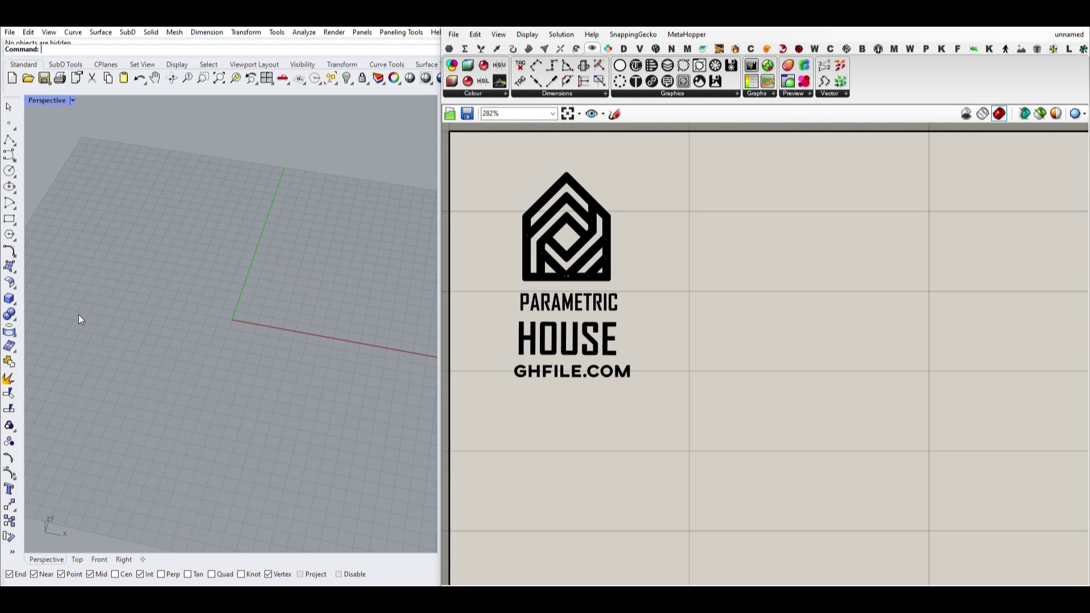
Draw a corner-to-corner rectangle on the ground plane around the origin in the Perspective view.
{"action": "left_click", "coordinate": [9, 219]}
{"action": "left_click", "coordinate": [200, 268]}
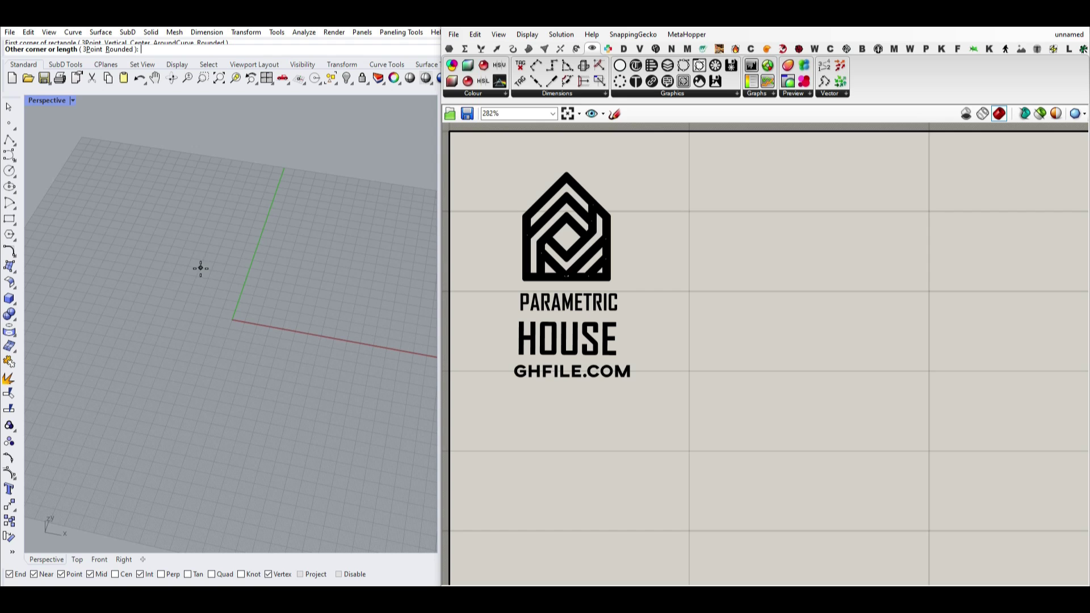
{"action": "left_click", "coordinate": [298, 420]}
{"action": "right_click_drag", "start_coordinate": [297, 421], "coordinate": [263, 374]}
{"action": "scroll", "coordinate": [264, 373], "scroll_direction": "up", "scroll_amount": 4}
{"action": "right_click_drag", "start_coordinate": [256, 310], "coordinate": [260, 335]}
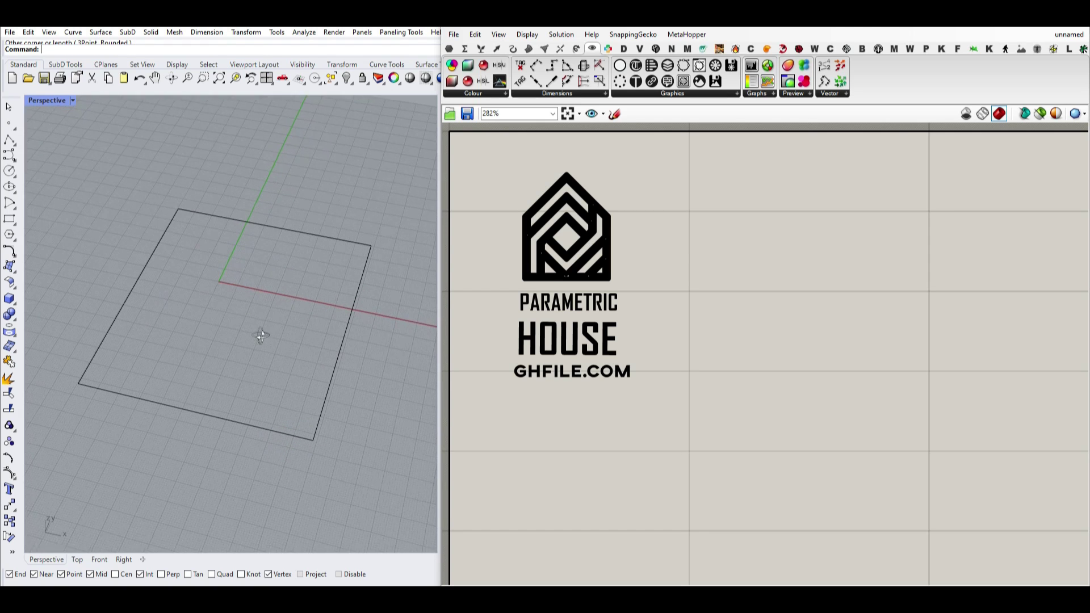
Add a Curve parameter below the logo in Grasshopper and reference the drawn rectangle in it.
{"action": "left_click", "coordinate": [449, 48]}
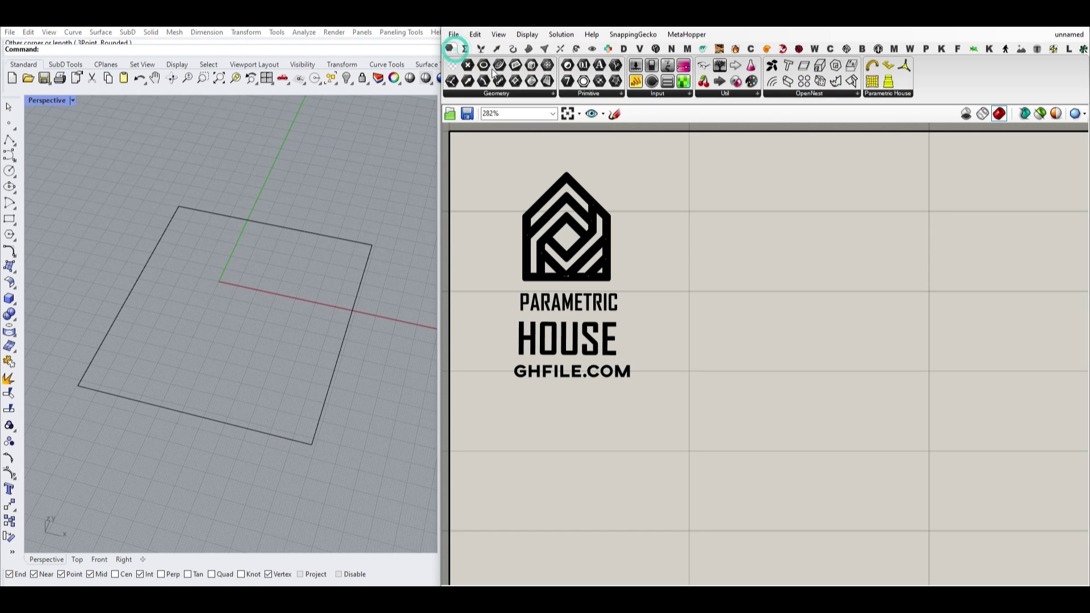
{"action": "left_click_drag", "start_coordinate": [498, 67], "coordinate": [678, 347]}
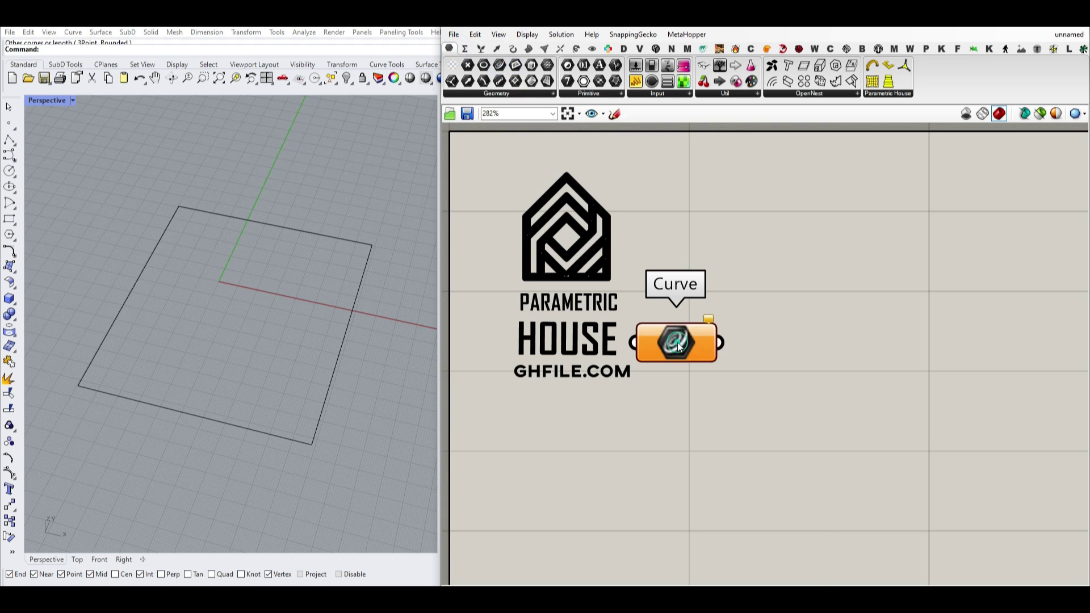
{"action": "right_click", "coordinate": [679, 346]}
{"action": "left_click", "coordinate": [712, 501]}
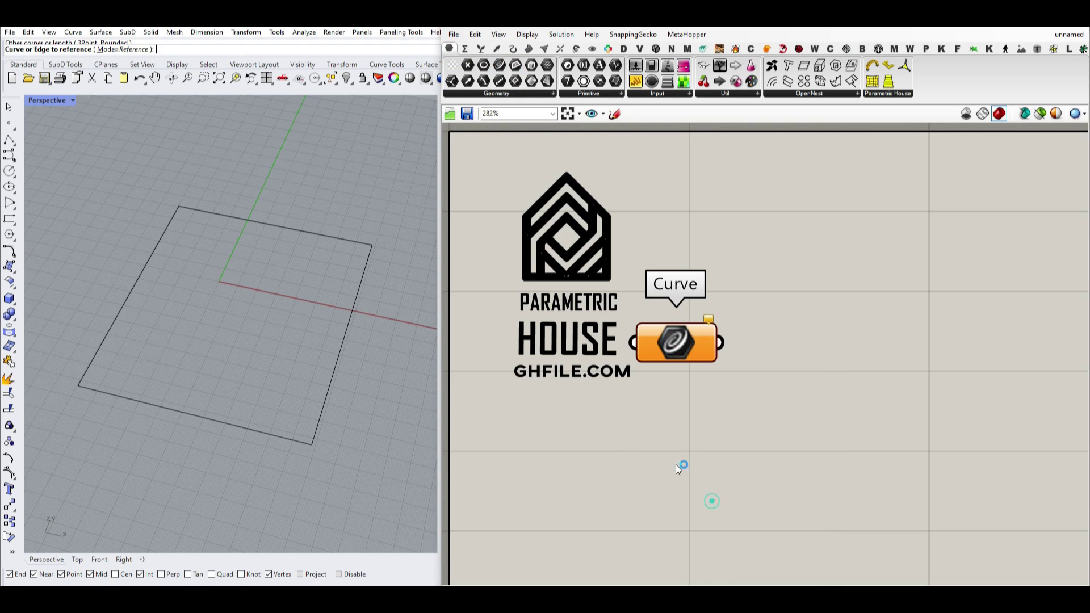
{"action": "left_click", "coordinate": [350, 311]}
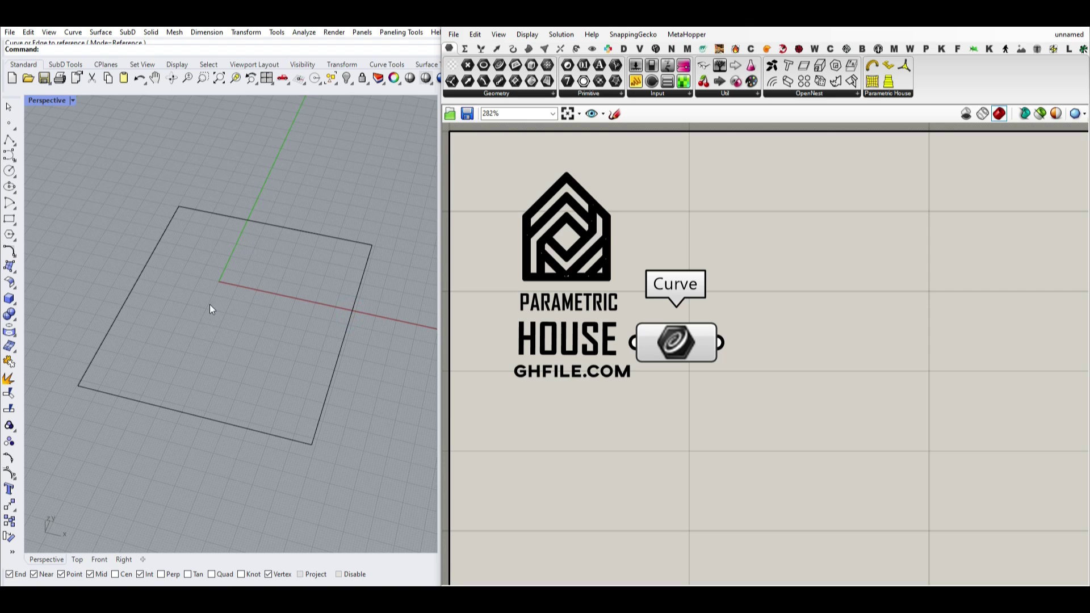
{"action": "right_click_drag", "start_coordinate": [707, 344], "coordinate": [664, 263]}
{"action": "left_click_drag", "start_coordinate": [644, 254], "coordinate": [579, 379]}
{"action": "left_click", "coordinate": [686, 311]}
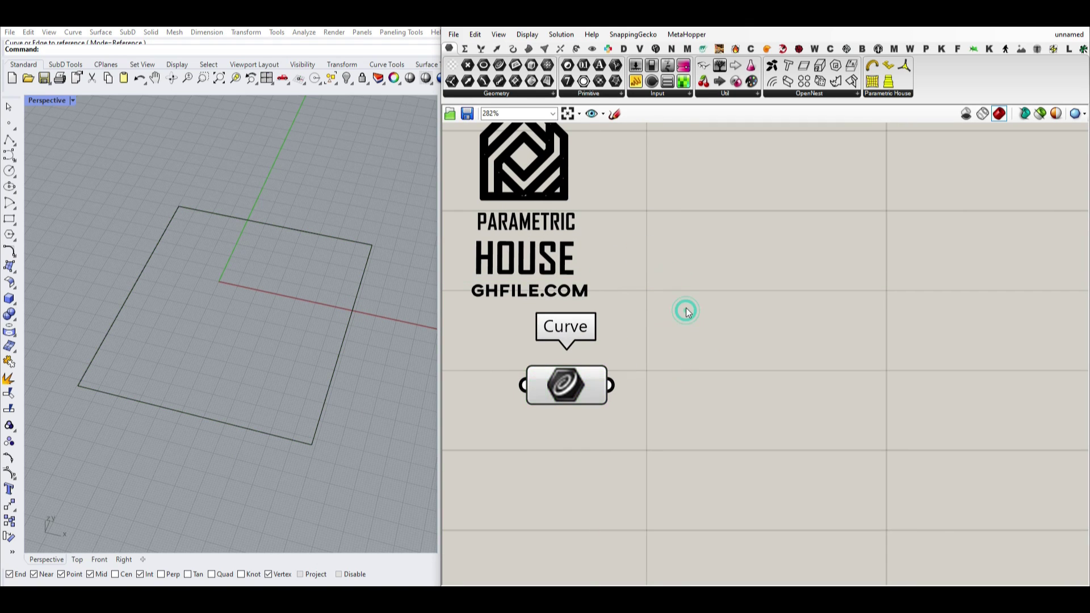
Add a Mesh Surface component to the right of the Curve parameter and display full input and output names.
{"action": "left_click", "coordinate": [545, 48]}
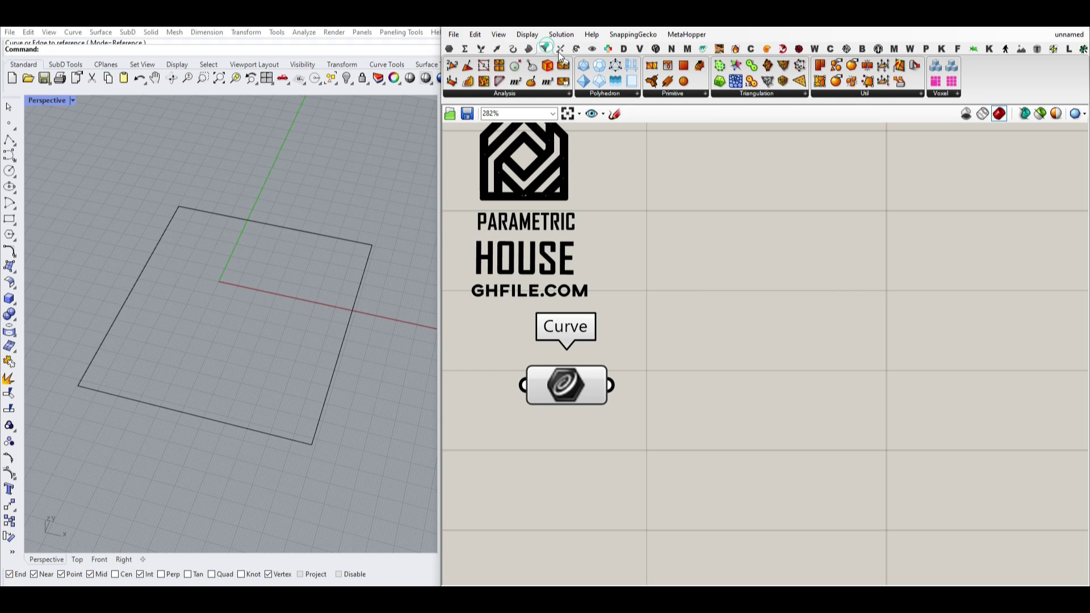
{"action": "left_click", "coordinate": [857, 94]}
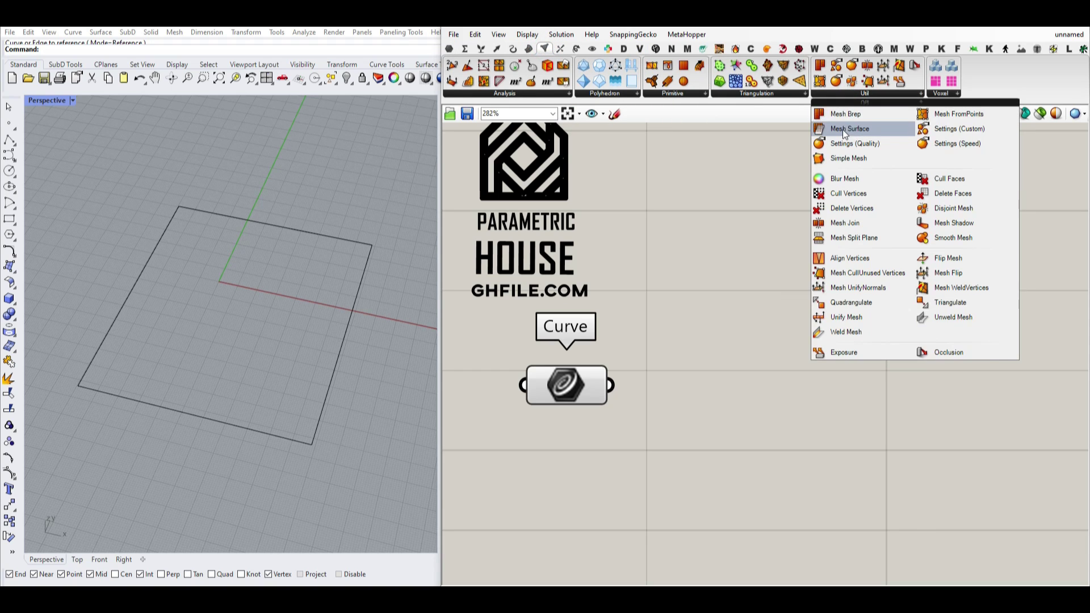
{"action": "left_click", "coordinate": [843, 129]}
{"action": "left_click", "coordinate": [860, 452]}
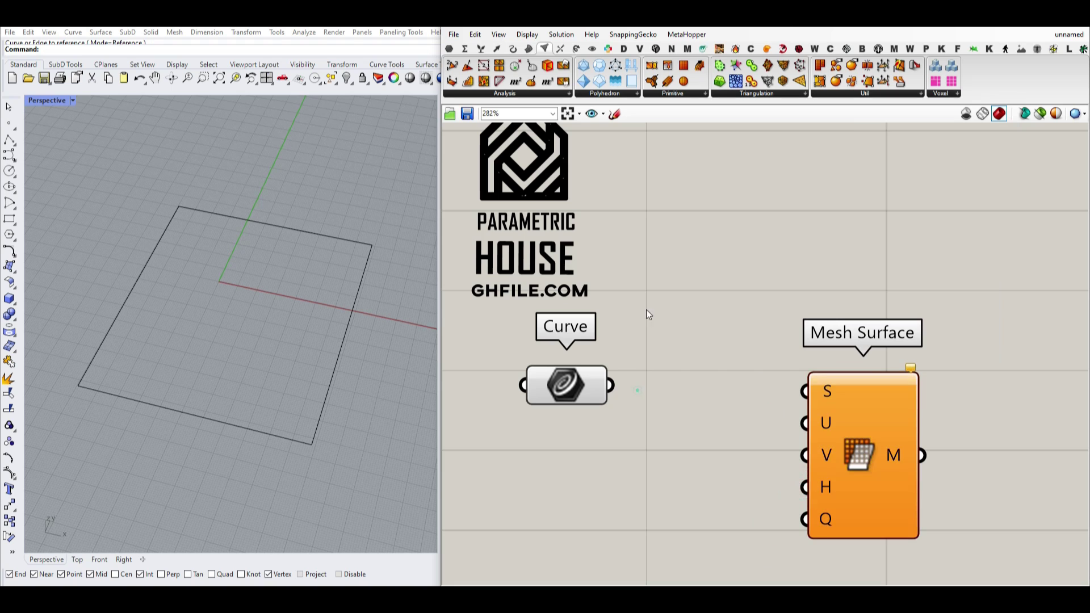
{"action": "left_click", "coordinate": [528, 34]}
{"action": "left_click", "coordinate": [566, 72]}
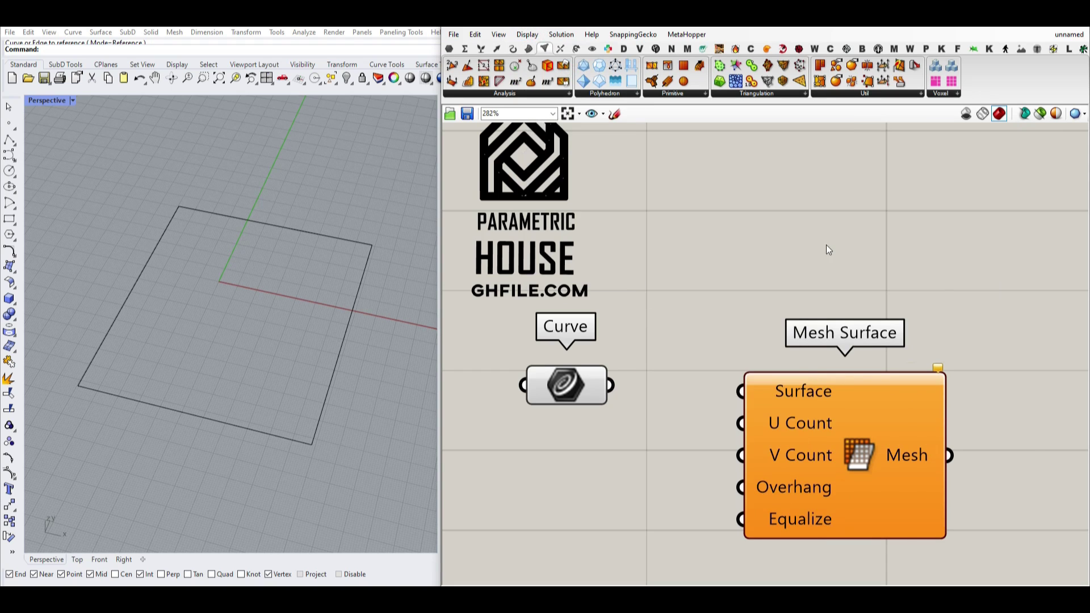
{"action": "left_click_drag", "start_coordinate": [815, 438], "coordinate": [901, 437]}
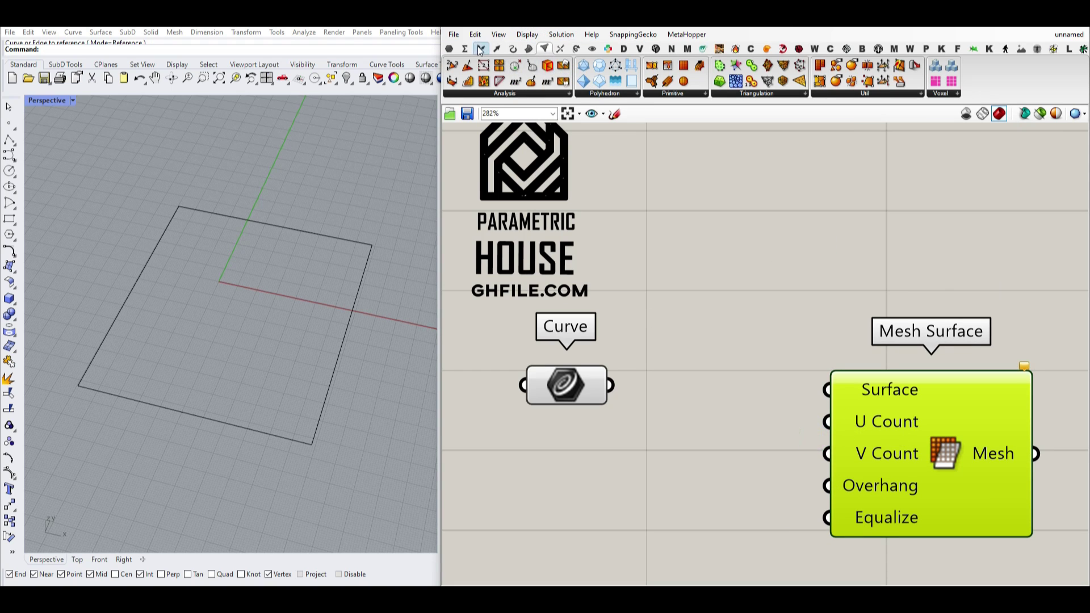
Add a Surface parameter between the two components, wiring Curve into it and its output into Mesh Surface's Surface input.
{"action": "left_click", "coordinate": [449, 48]}
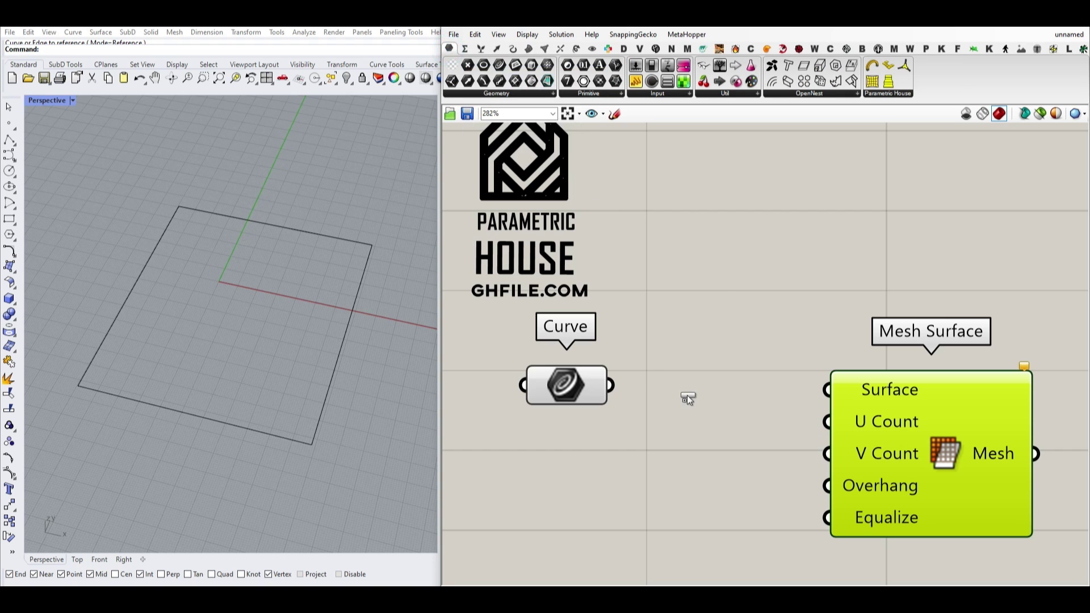
{"action": "left_click_drag", "start_coordinate": [687, 399], "coordinate": [688, 395]}
{"action": "left_click_drag", "start_coordinate": [610, 385], "coordinate": [646, 386]}
{"action": "left_click", "coordinate": [707, 390]}
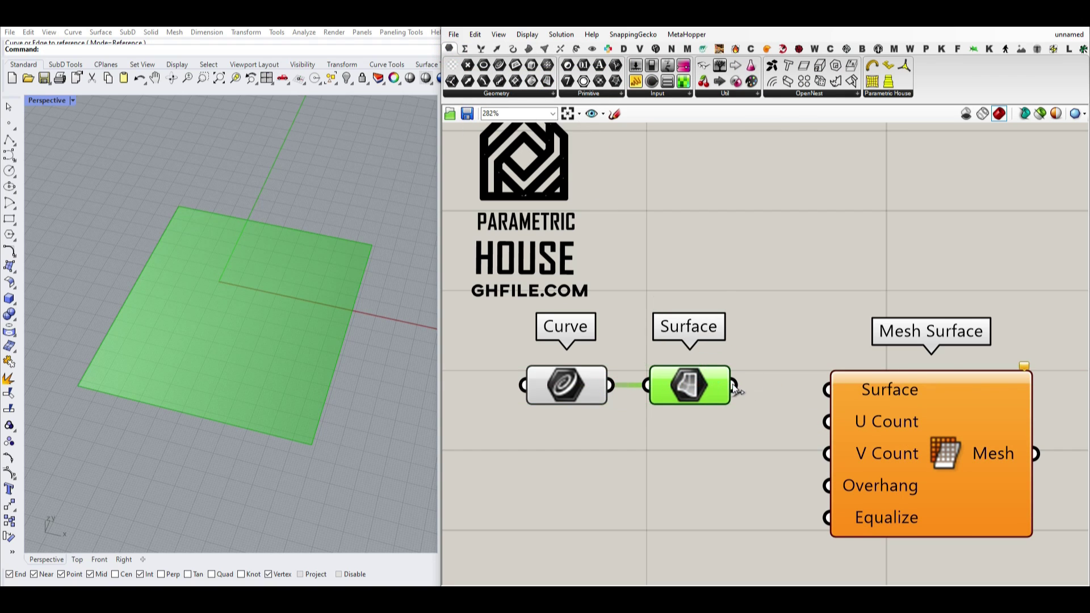
{"action": "left_click_drag", "start_coordinate": [733, 386], "coordinate": [827, 390]}
{"action": "right_click_drag", "start_coordinate": [837, 430], "coordinate": [846, 369]}
{"action": "left_click", "coordinate": [846, 369]}
Turn off the preview of the Surface parameter.
{"action": "right_click", "coordinate": [663, 328]}
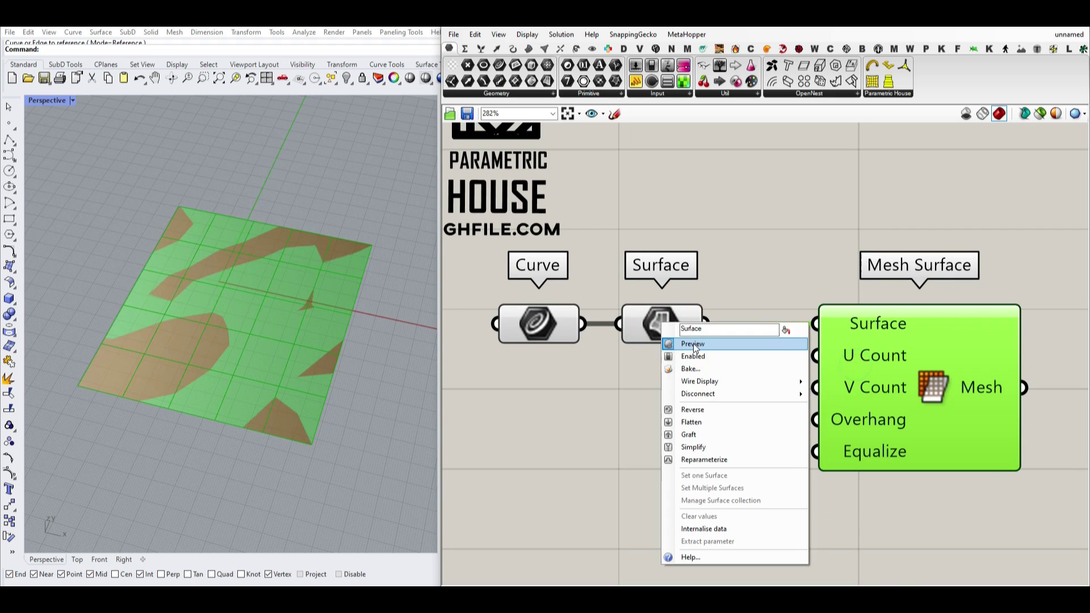
{"action": "left_click", "coordinate": [694, 344]}
{"action": "left_click", "coordinate": [717, 412]}
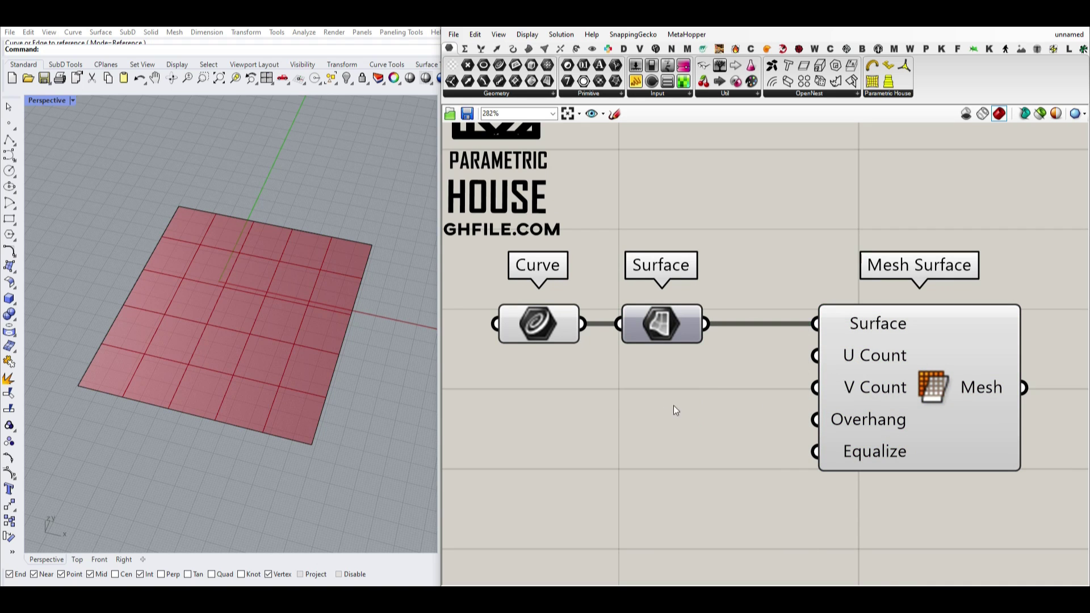
Add a number slider with value 3, label it U Count and connect it to Mesh Surface's U Count input.
{"action": "double_click", "coordinate": [632, 385]}
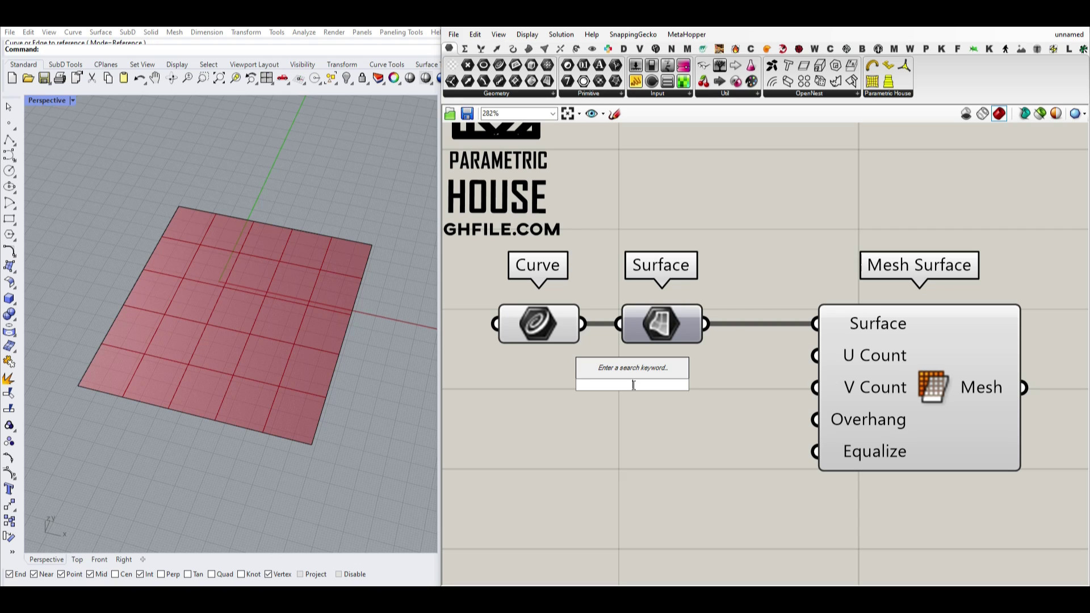
{"action": "type", "text": "3."}
{"action": "key", "text": "Return"}
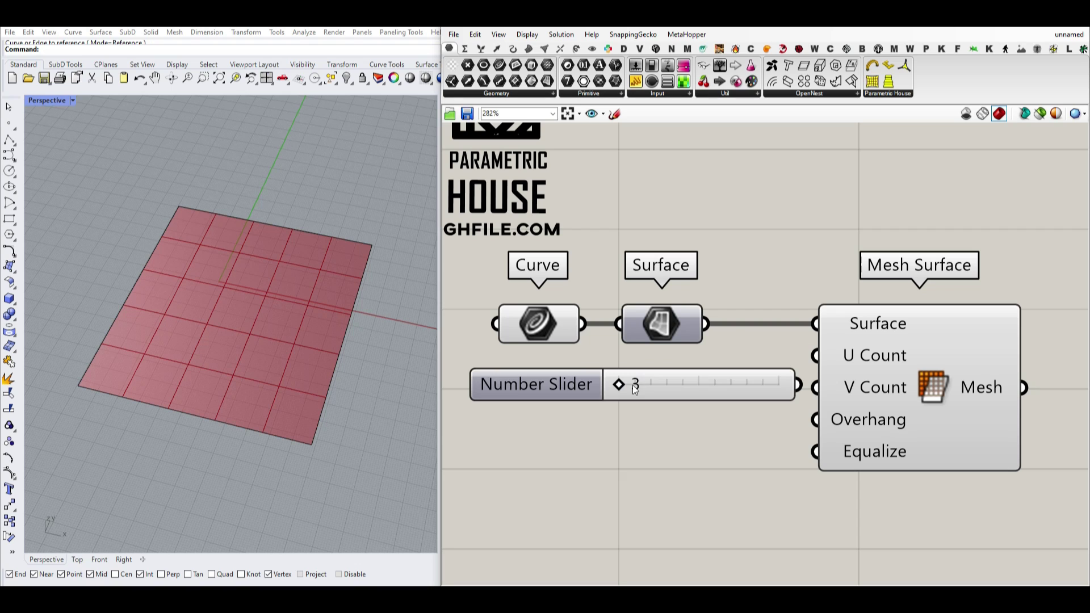
{"action": "right_click", "coordinate": [709, 393]}
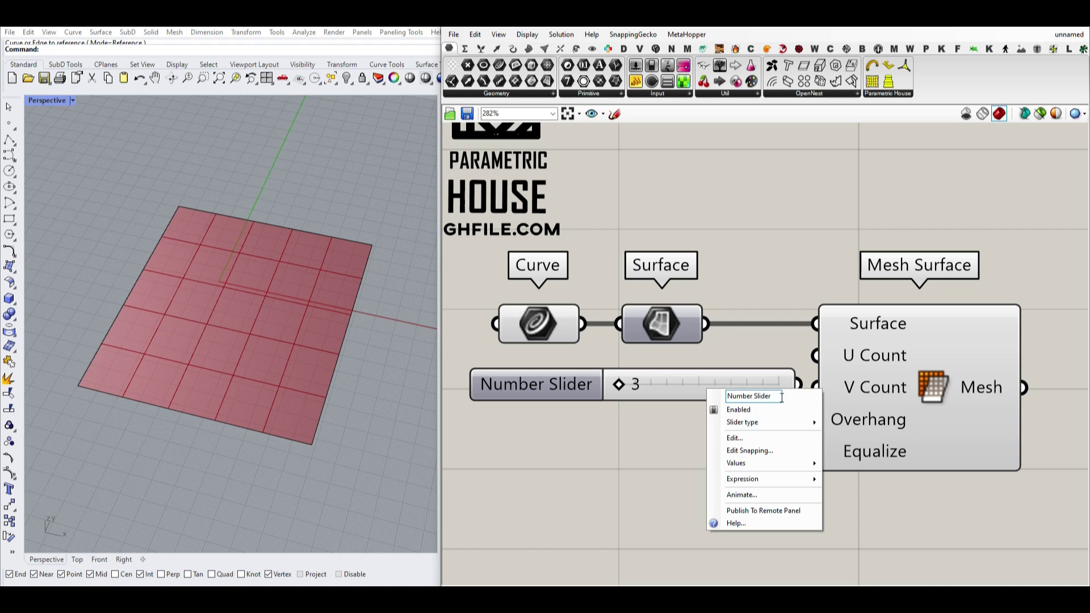
{"action": "type", "text": "Slider"}
{"action": "key", "text": "Return"}
{"action": "left_click_drag", "start_coordinate": [791, 390], "coordinate": [815, 356]}
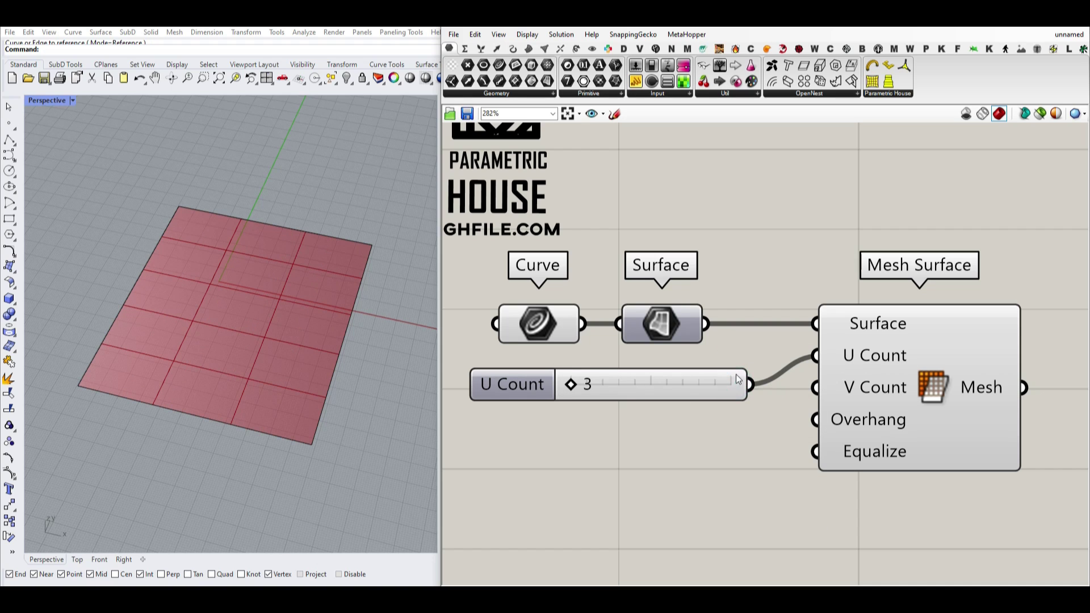
Duplicate the U Count slider, place the copy directly below it and connect it to Mesh Surface's V Count input.
{"action": "left_click_drag", "start_coordinate": [505, 388], "coordinate": [512, 380]}
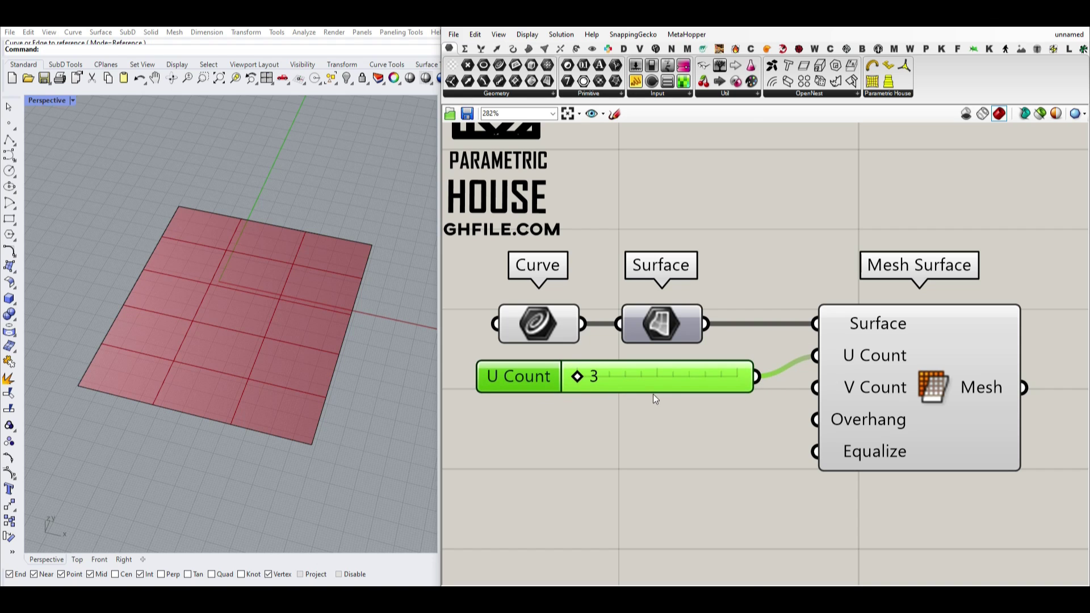
{"action": "key", "text": "ctrl+c"}
{"action": "key", "text": "ctrl+v"}
{"action": "left_click_drag", "start_coordinate": [660, 401], "coordinate": [654, 408]}
{"action": "left_click_drag", "start_coordinate": [757, 408], "coordinate": [815, 387]}
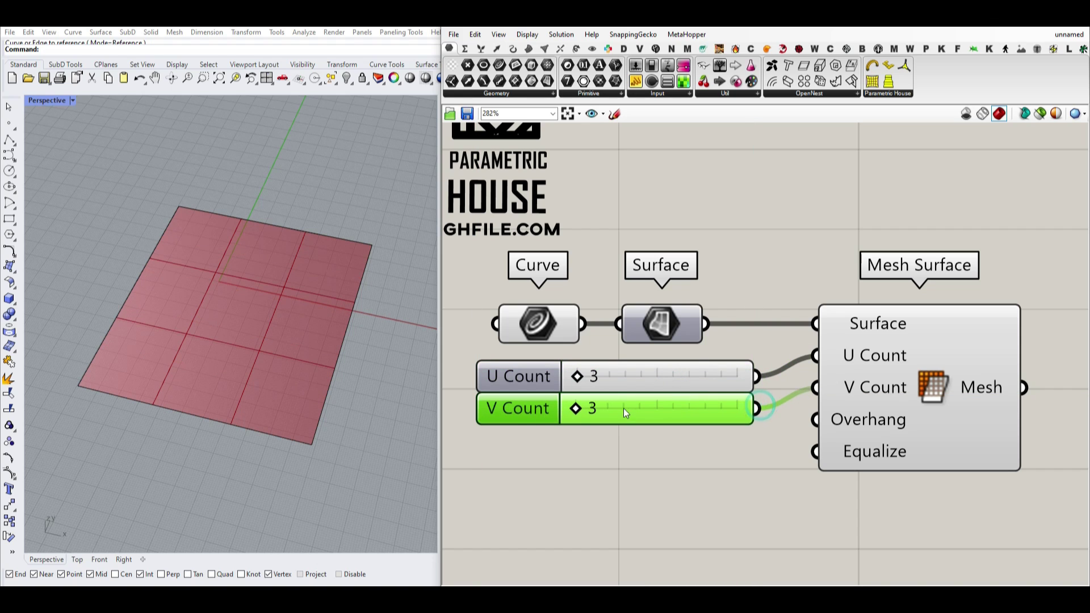
Set the V Count slider to 12 and the U Count slider to 11.
{"action": "left_click_drag", "start_coordinate": [577, 409], "coordinate": [661, 409]}
{"action": "left_click_drag", "start_coordinate": [578, 376], "coordinate": [652, 377]}
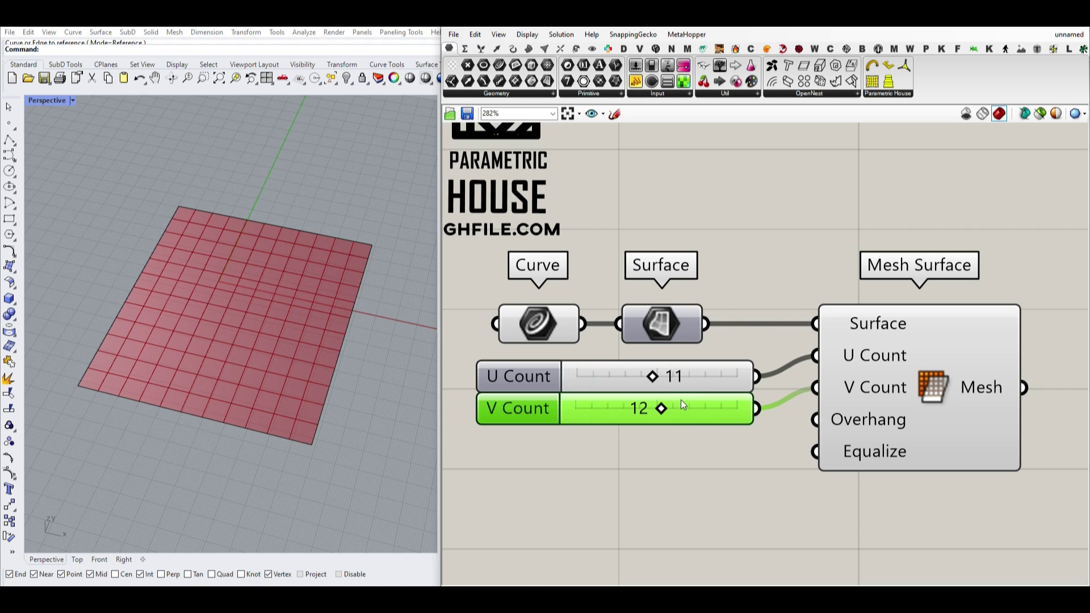
Add a Kangaroo 2 BouncySolver component to the right of Mesh Surface.
{"action": "scroll", "coordinate": [742, 412], "scroll_direction": "down", "scroll_amount": 3}
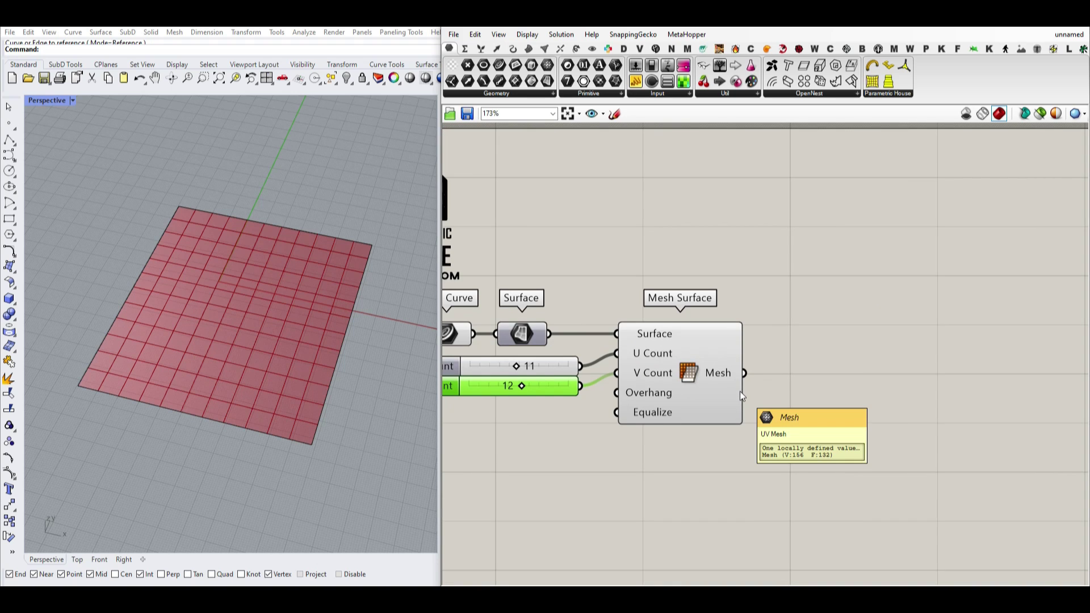
{"action": "left_click", "coordinate": [991, 50]}
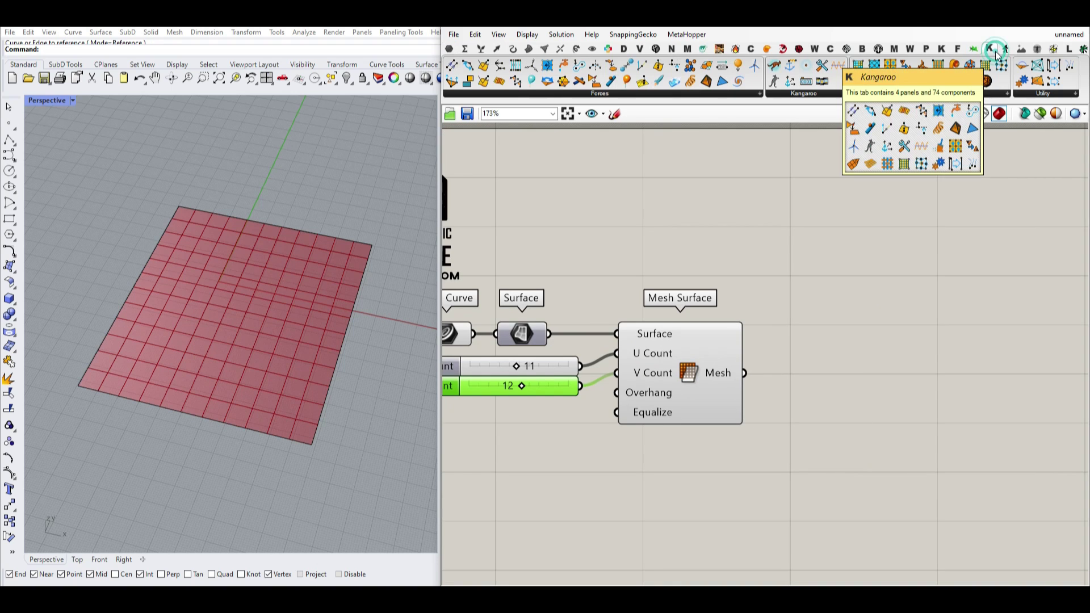
{"action": "left_click", "coordinate": [941, 48]}
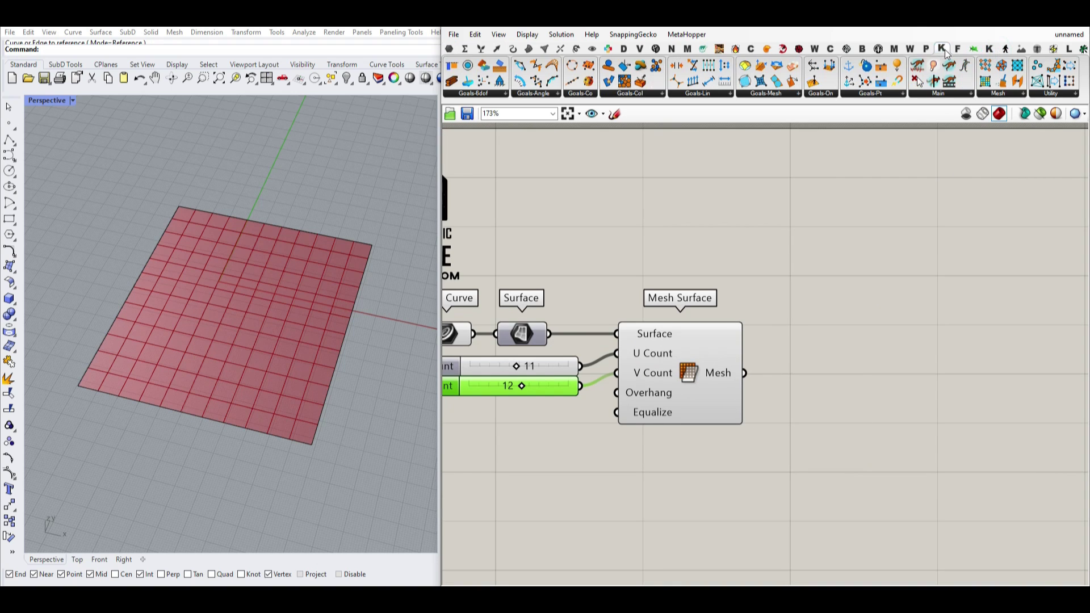
{"action": "left_click", "coordinate": [955, 94]}
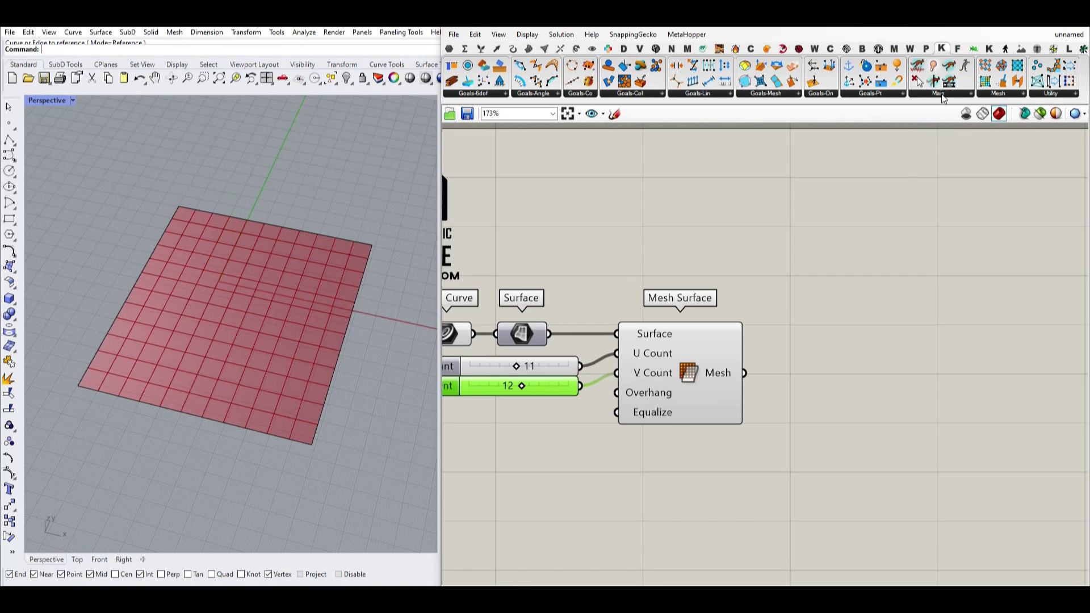
{"action": "left_click", "coordinate": [941, 93]}
{"action": "left_click_drag", "start_coordinate": [944, 114], "coordinate": [920, 374]}
{"action": "left_click", "coordinate": [824, 256]}
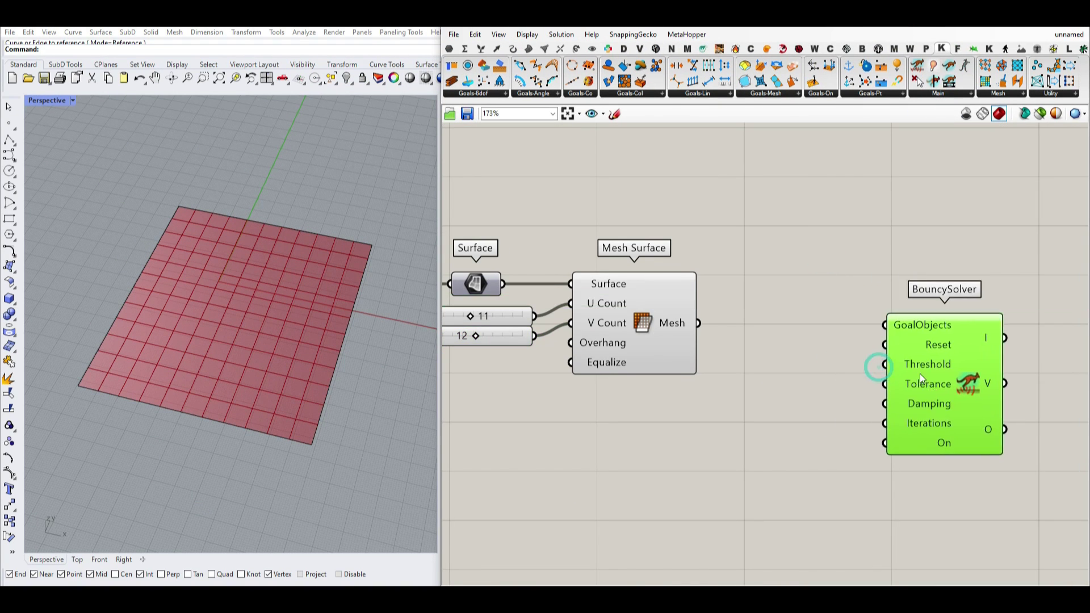
Add a Mesh parameter between Mesh Surface and BouncySolver and connect Mesh Surface's Mesh output to it.
{"action": "left_click", "coordinate": [448, 50]}
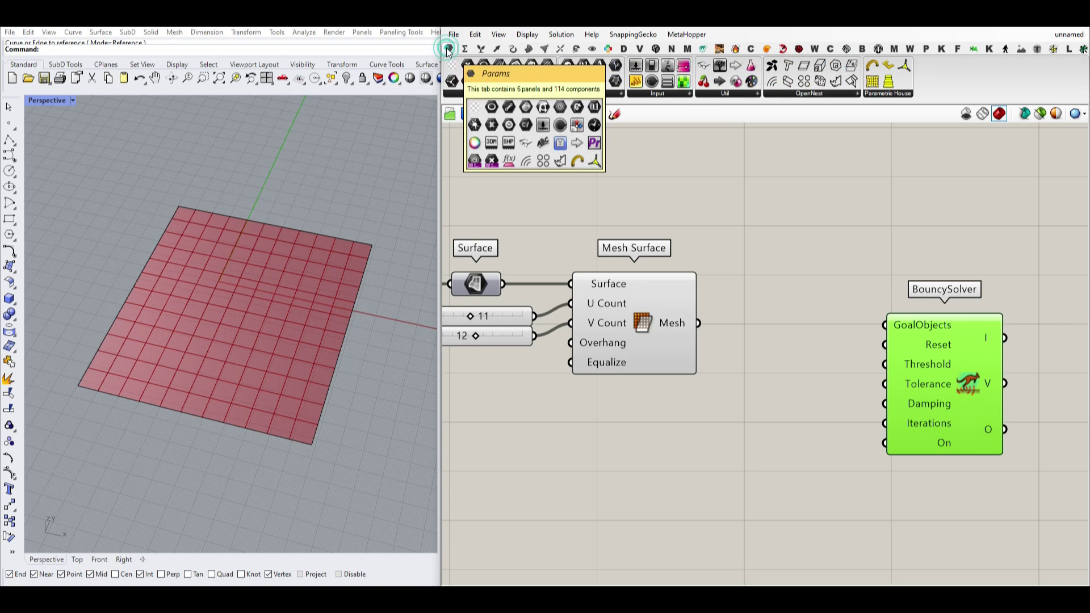
{"action": "left_click", "coordinate": [544, 65]}
{"action": "left_click", "coordinate": [759, 334]}
{"action": "left_click_drag", "start_coordinate": [697, 323], "coordinate": [731, 332]}
{"action": "right_click_drag", "start_coordinate": [819, 362], "coordinate": [670, 357]}
{"action": "left_click_drag", "start_coordinate": [786, 359], "coordinate": [924, 365]}
{"action": "left_click_drag", "start_coordinate": [606, 326], "coordinate": [662, 318]}
{"action": "right_click_drag", "start_coordinate": [604, 367], "coordinate": [670, 363]}
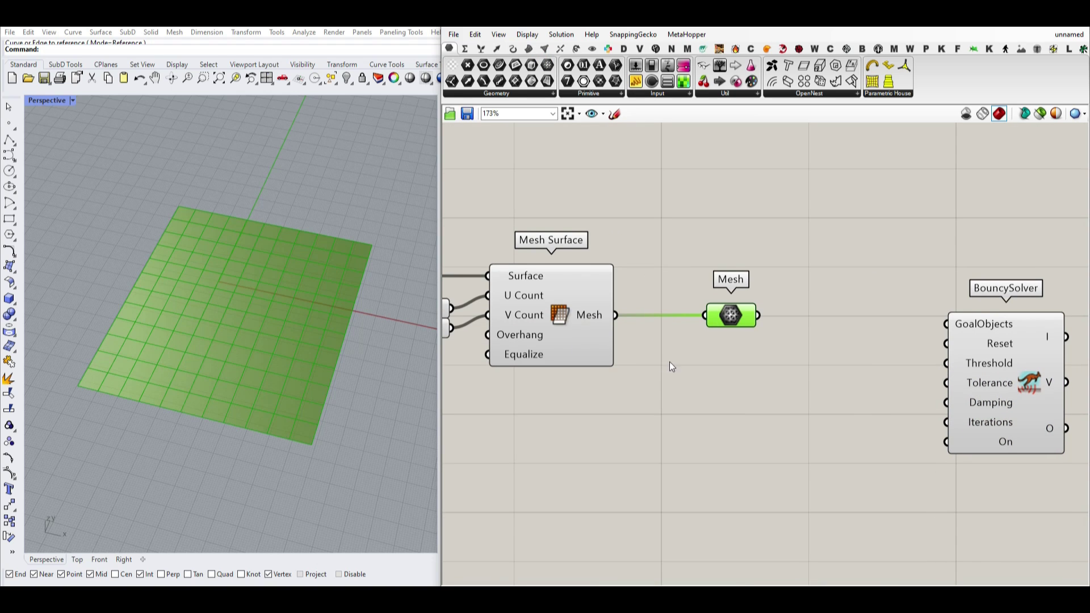
{"action": "left_click_drag", "start_coordinate": [590, 386], "coordinate": [676, 328]}
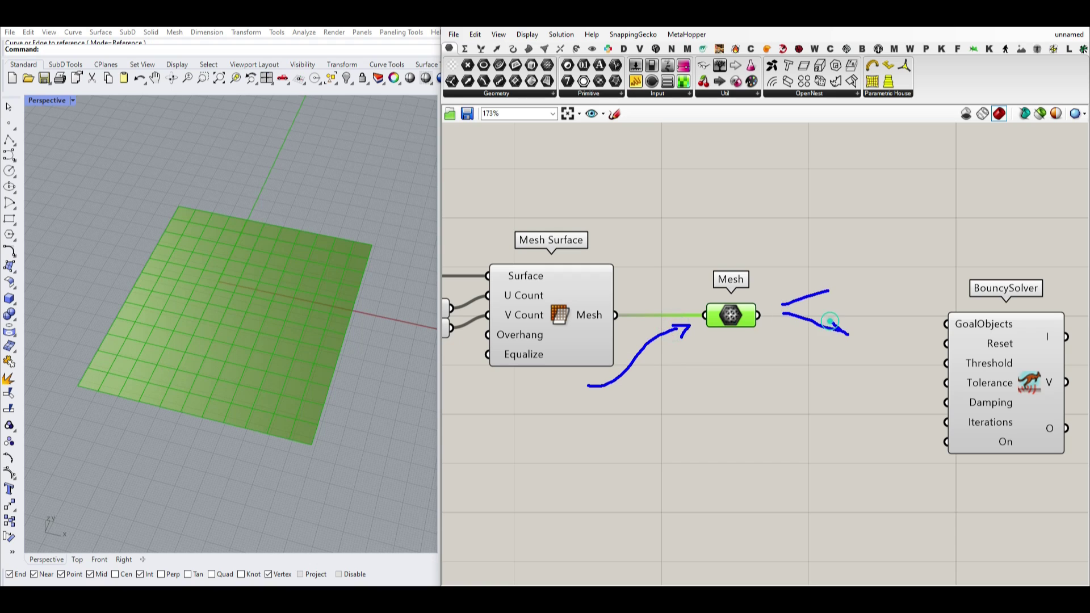
{"action": "left_click", "coordinate": [844, 335]}
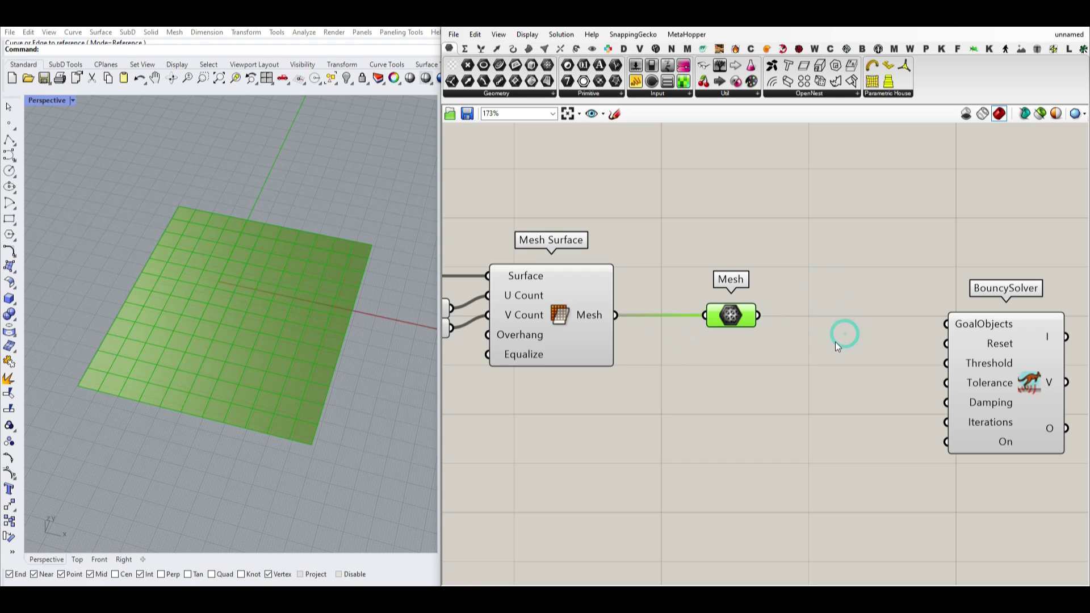
Add a Kangaroo 2 Show component above and to the right of the Mesh parameter and wire Mesh into it.
{"action": "left_click", "coordinate": [941, 49]}
{"action": "scroll", "coordinate": [938, 198], "scroll_direction": "up", "scroll_amount": 3}
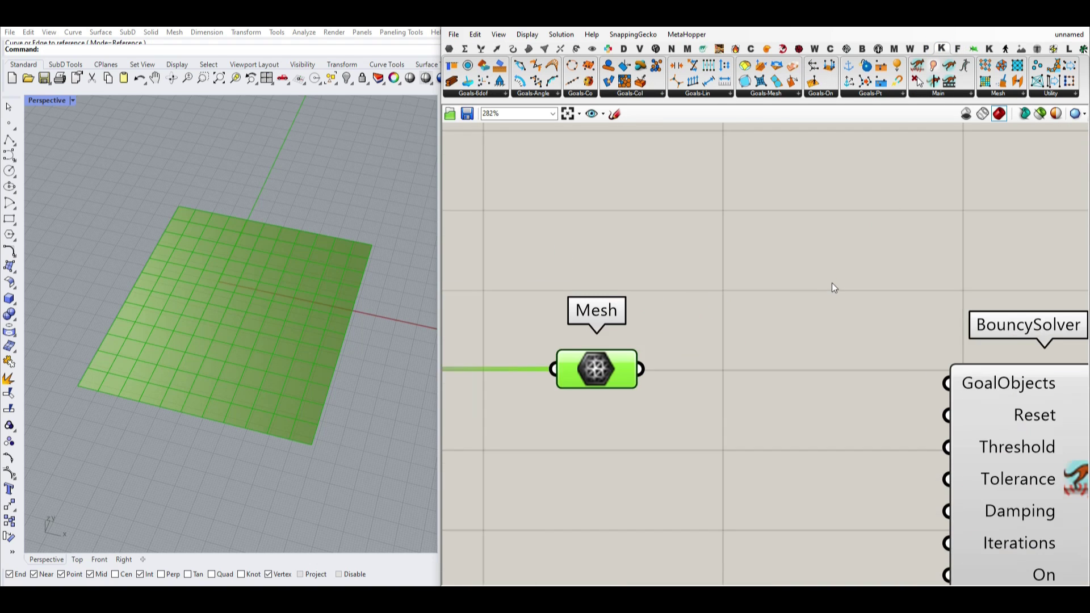
{"action": "right_click_drag", "start_coordinate": [832, 283], "coordinate": [767, 189]}
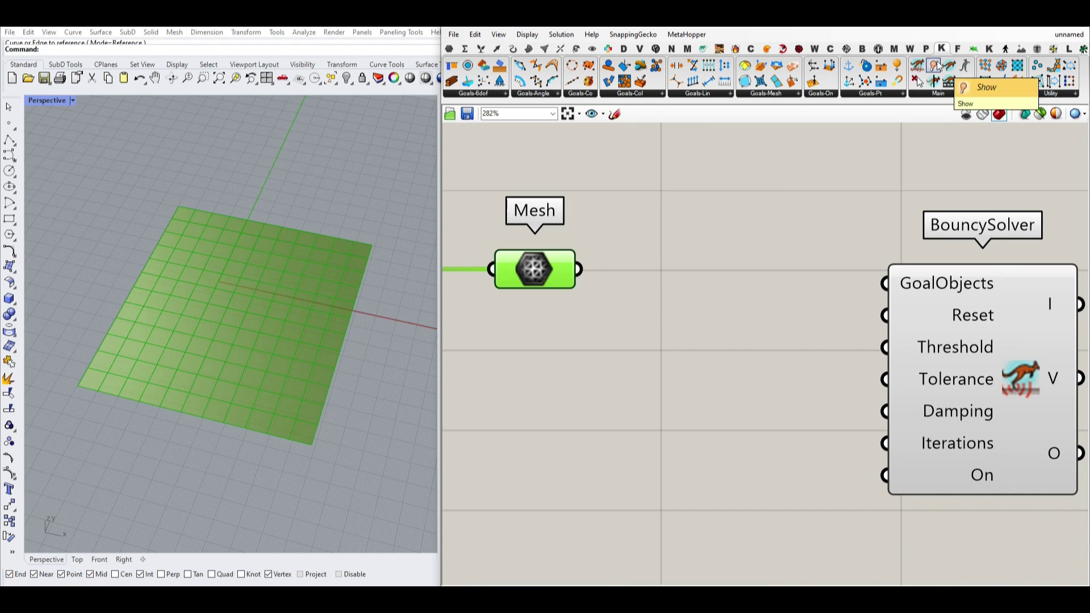
{"action": "left_click_drag", "start_coordinate": [934, 65], "coordinate": [688, 231]}
{"action": "left_click_drag", "start_coordinate": [594, 248], "coordinate": [648, 214]}
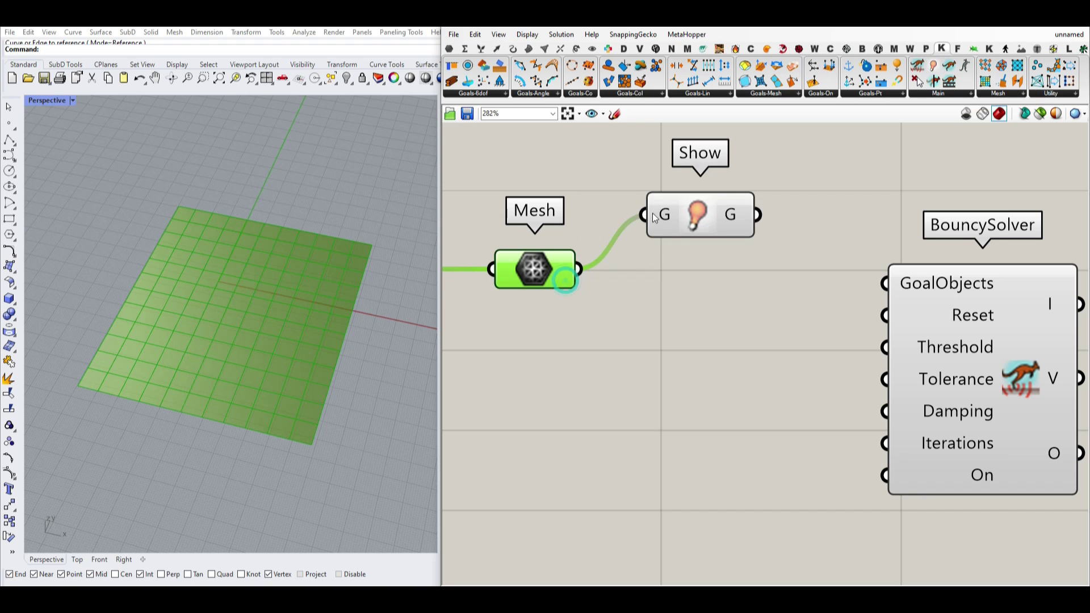
Move BouncySolver farther to the right to leave room after the Show component.
{"action": "right_click_drag", "start_coordinate": [846, 319], "coordinate": [750, 322]}
{"action": "scroll", "coordinate": [750, 322], "scroll_direction": "down", "scroll_amount": 1}
{"action": "left_click_drag", "start_coordinate": [834, 350], "coordinate": [867, 339]}
{"action": "left_click_drag", "start_coordinate": [675, 234], "coordinate": [588, 303]}
{"action": "left_click_drag", "start_coordinate": [874, 329], "coordinate": [980, 330]}
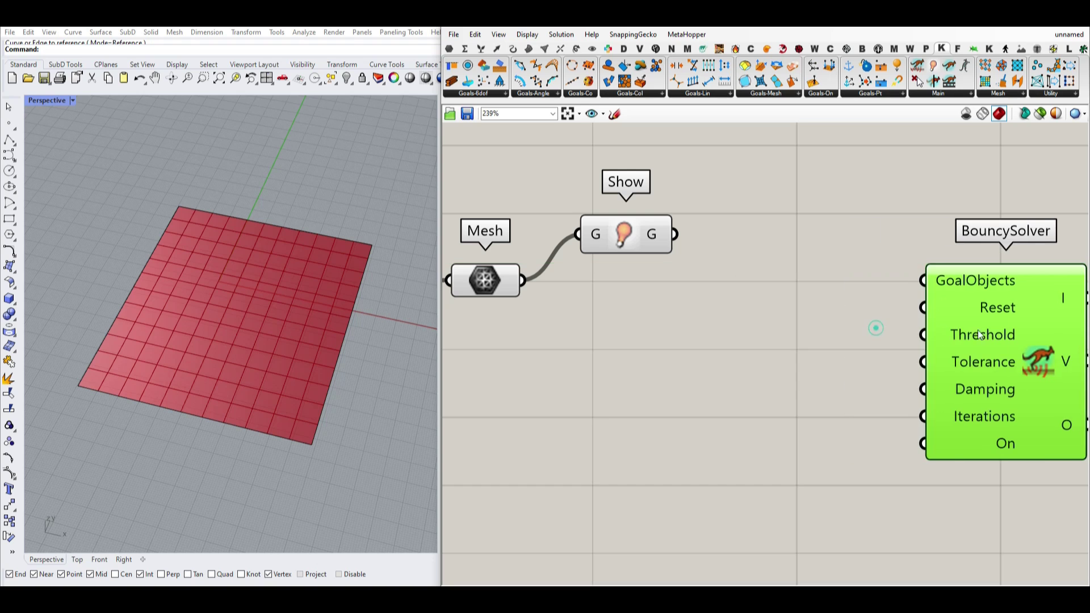
Add a Merge component between Show and BouncySolver and connect Show's output to its Data 1 input.
{"action": "left_click", "coordinate": [481, 50]}
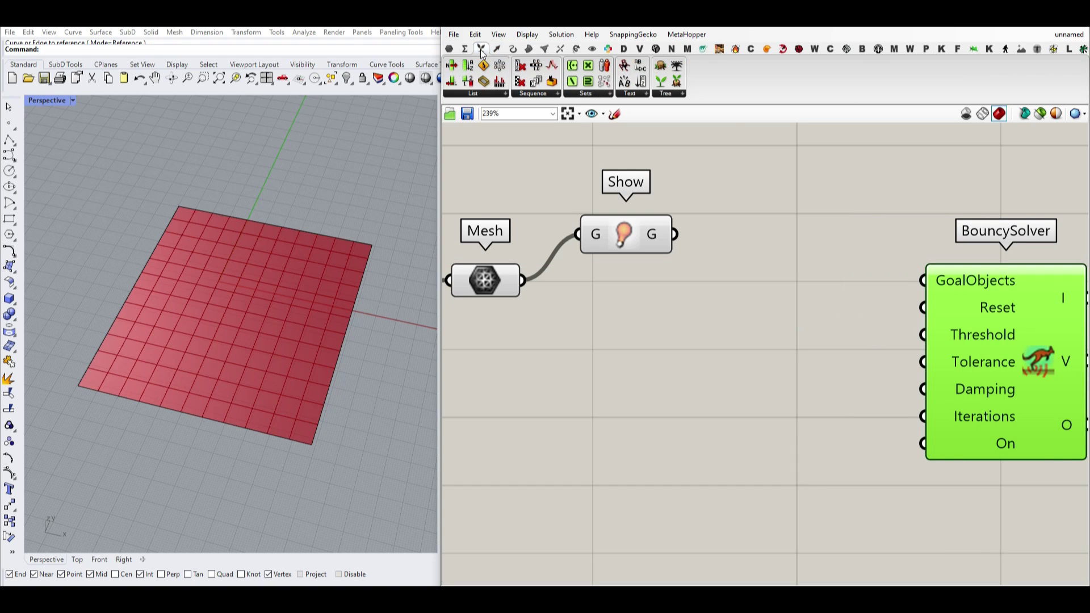
{"action": "left_click", "coordinate": [672, 94]}
{"action": "left_click", "coordinate": [765, 193]}
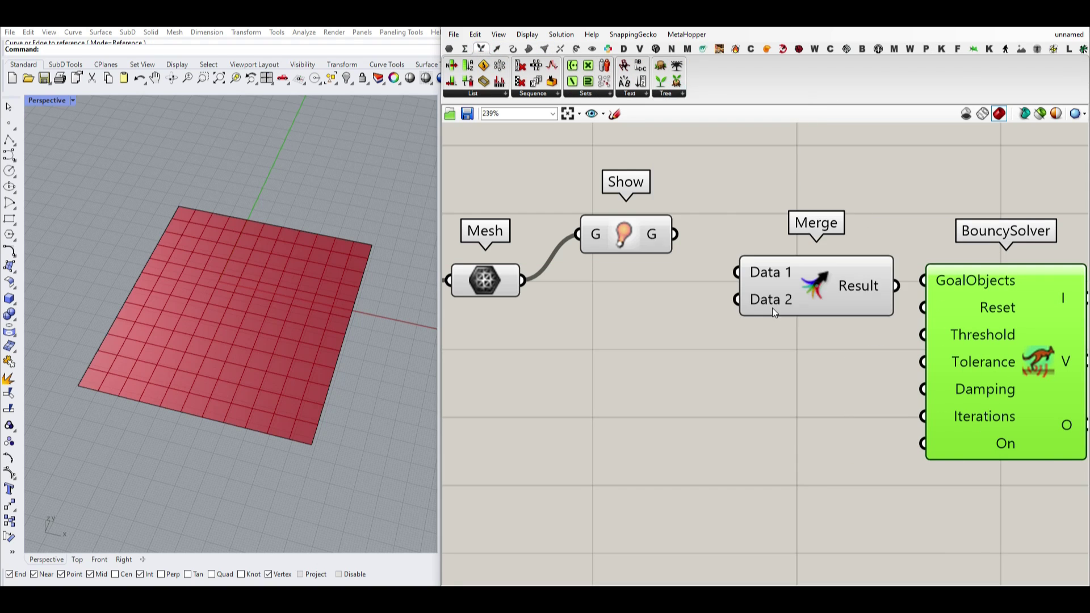
{"action": "left_click", "coordinate": [781, 277]}
{"action": "left_click_drag", "start_coordinate": [676, 233], "coordinate": [725, 262]}
Add a third input to Merge and flatten its D1, D2 and D3 inputs.
{"action": "right_click_drag", "start_coordinate": [865, 310], "coordinate": [783, 288]}
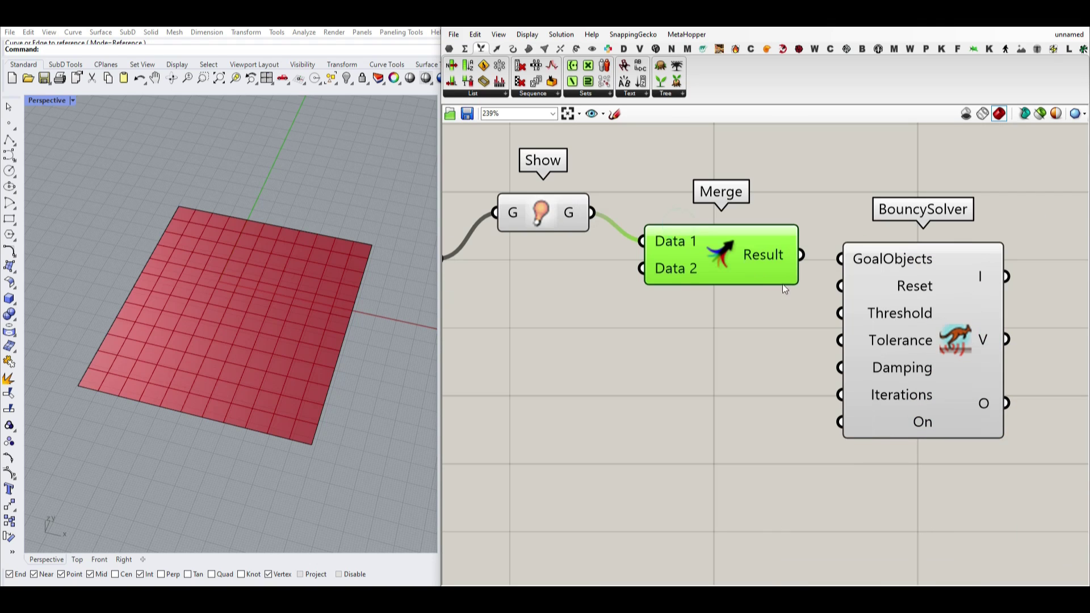
{"action": "right_click", "coordinate": [665, 247]}
{"action": "left_click", "coordinate": [688, 314]}
{"action": "right_click", "coordinate": [675, 277]}
{"action": "left_click", "coordinate": [699, 345]}
{"action": "scroll", "coordinate": [683, 295], "scroll_direction": "up", "scroll_amount": 4}
{"action": "left_click", "coordinate": [723, 269]}
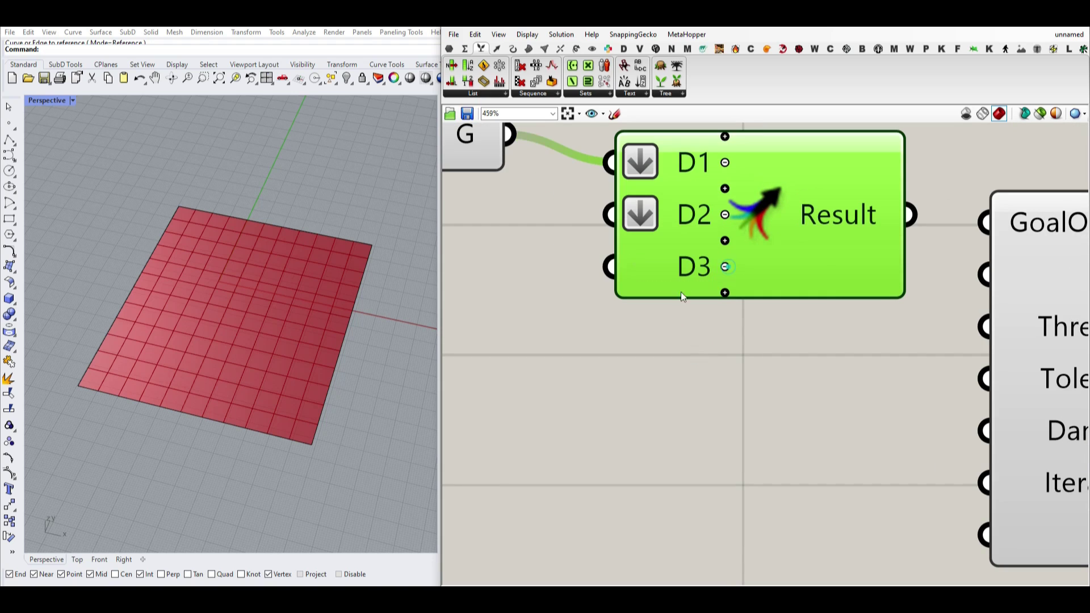
{"action": "right_click", "coordinate": [692, 266]}
{"action": "left_click", "coordinate": [721, 335]}
Connect Merge's Result output to BouncySolver's GoalObjects input and move the solver farther to the right.
{"action": "scroll", "coordinate": [651, 341], "scroll_direction": "down", "scroll_amount": 4}
{"action": "left_click", "coordinate": [698, 285]}
{"action": "left_click_drag", "start_coordinate": [756, 281], "coordinate": [764, 292]}
{"action": "left_click_drag", "start_coordinate": [811, 334], "coordinate": [912, 321]}
{"action": "left_click", "coordinate": [758, 364]}
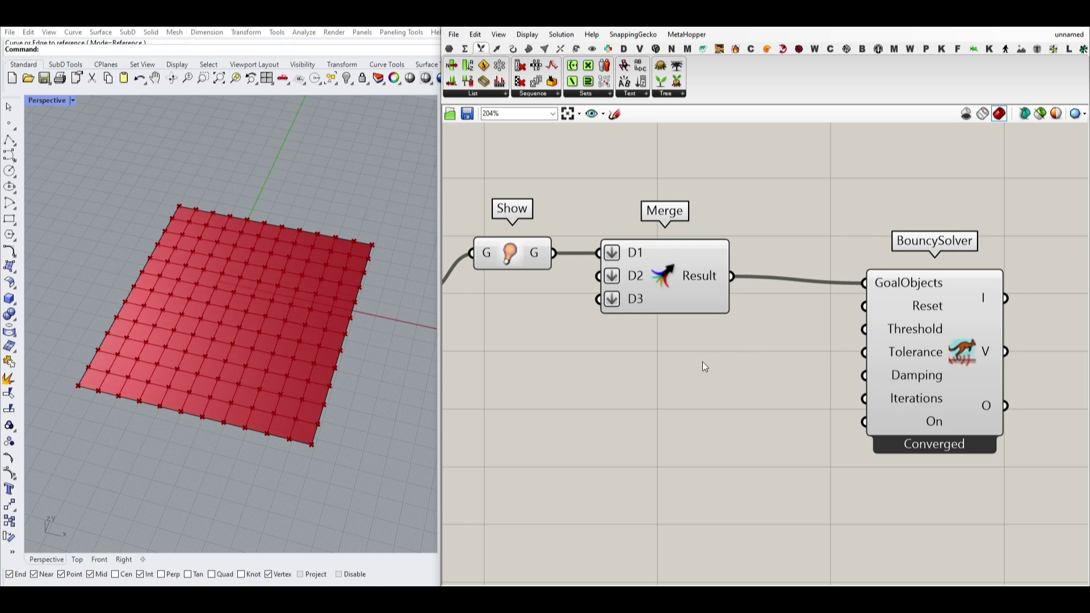
Shift the Mesh parameter slightly left and turn off the preview of the Show and Merge components.
{"action": "scroll", "coordinate": [672, 332], "scroll_direction": "down", "scroll_amount": 2}
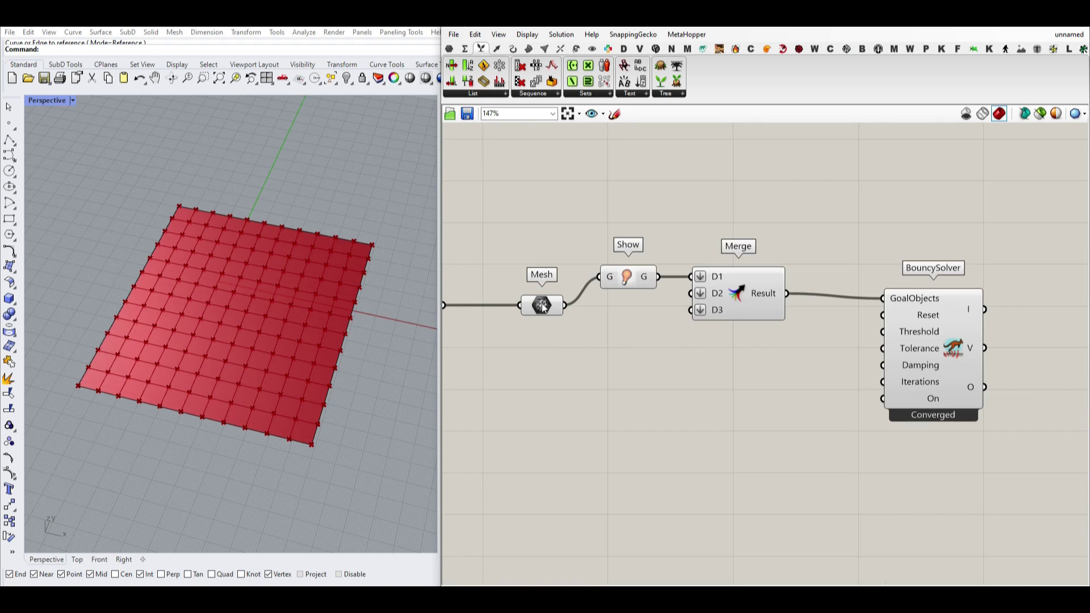
{"action": "left_click_drag", "start_coordinate": [543, 307], "coordinate": [522, 306]}
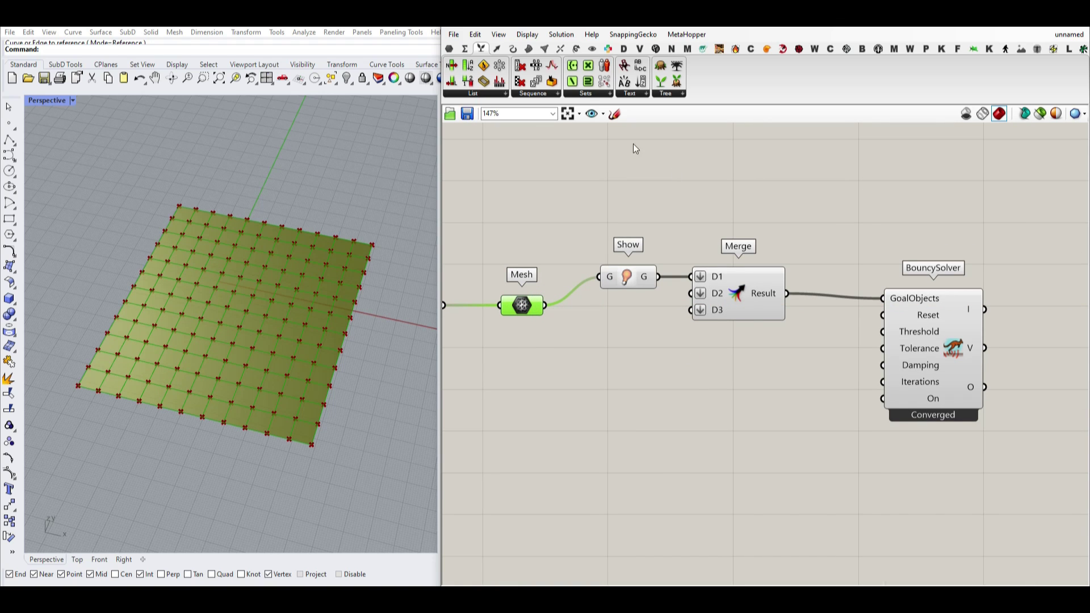
{"action": "left_click", "coordinate": [941, 50]}
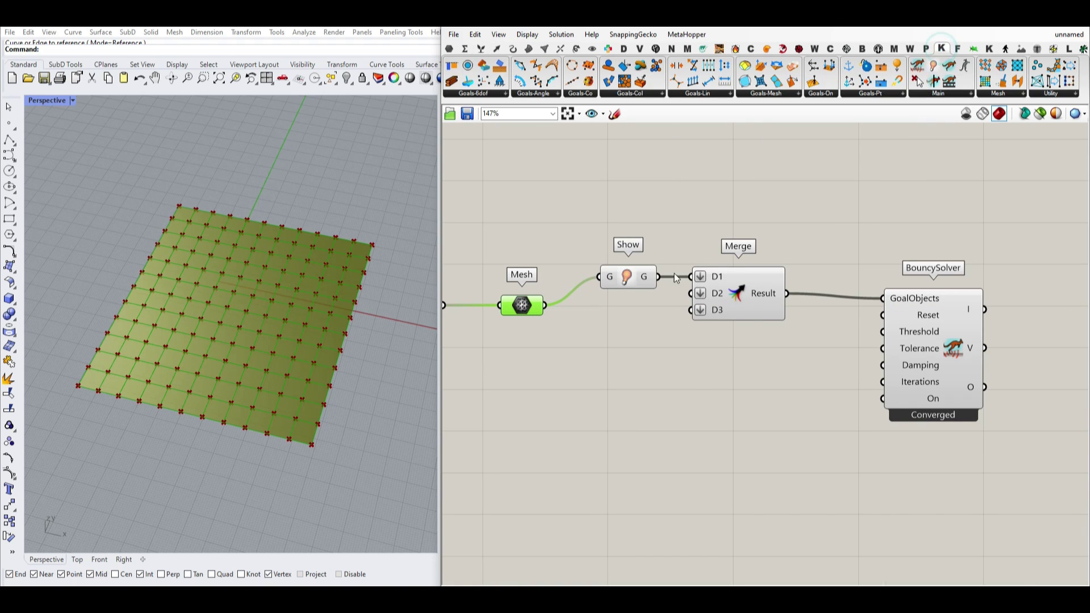
{"action": "left_click", "coordinate": [584, 385]}
{"action": "left_click_drag", "start_coordinate": [730, 350], "coordinate": [573, 209]}
{"action": "right_click", "coordinate": [593, 196]}
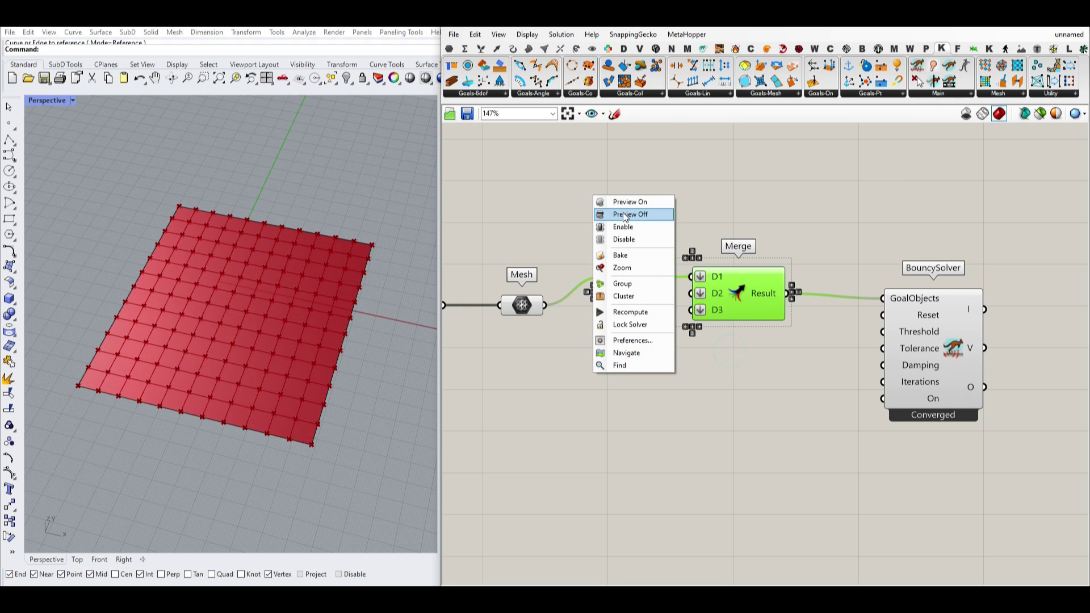
{"action": "left_click", "coordinate": [623, 212]}
{"action": "scroll", "coordinate": [188, 352], "scroll_direction": "down", "scroll_amount": 6}
{"action": "mouse_move", "coordinate": [131, 372]}
{"action": "right_mouse_down"}
{"action": "mouse_move", "coordinate": [175, 375]}
{"action": "mouse_move", "coordinate": [151, 377]}
{"action": "right_mouse_up"}
{"action": "scroll", "coordinate": [151, 377], "scroll_direction": "up", "scroll_amount": 8}
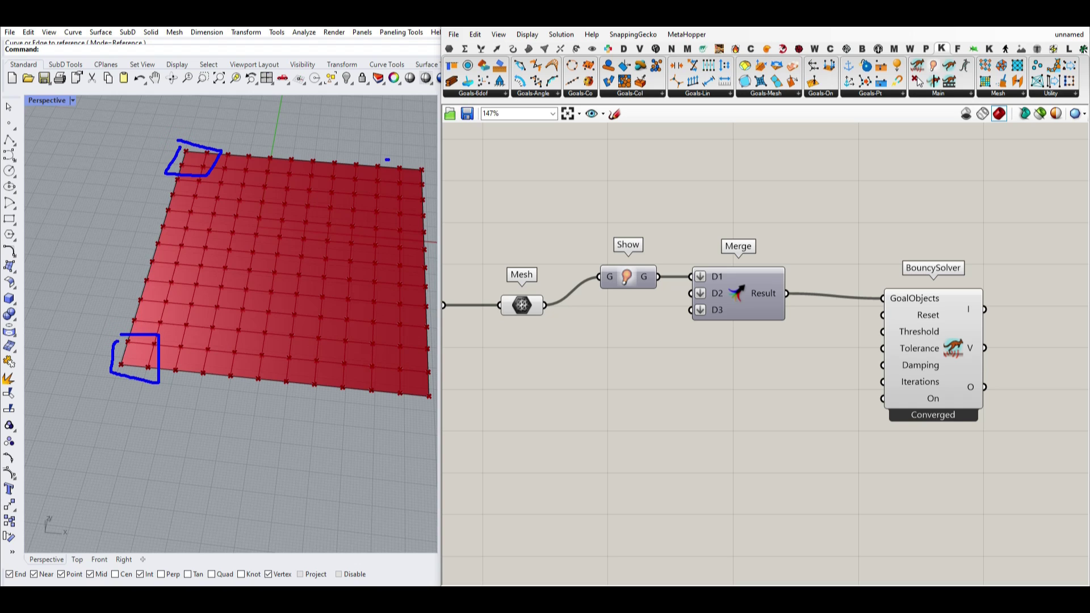
{"action": "mouse_move", "coordinate": [392, 356]}
{"action": "left_mouse_down"}
{"action": "mouse_move", "coordinate": [434, 392]}
{"action": "mouse_move", "coordinate": [393, 410]}
{"action": "left_mouse_up"}
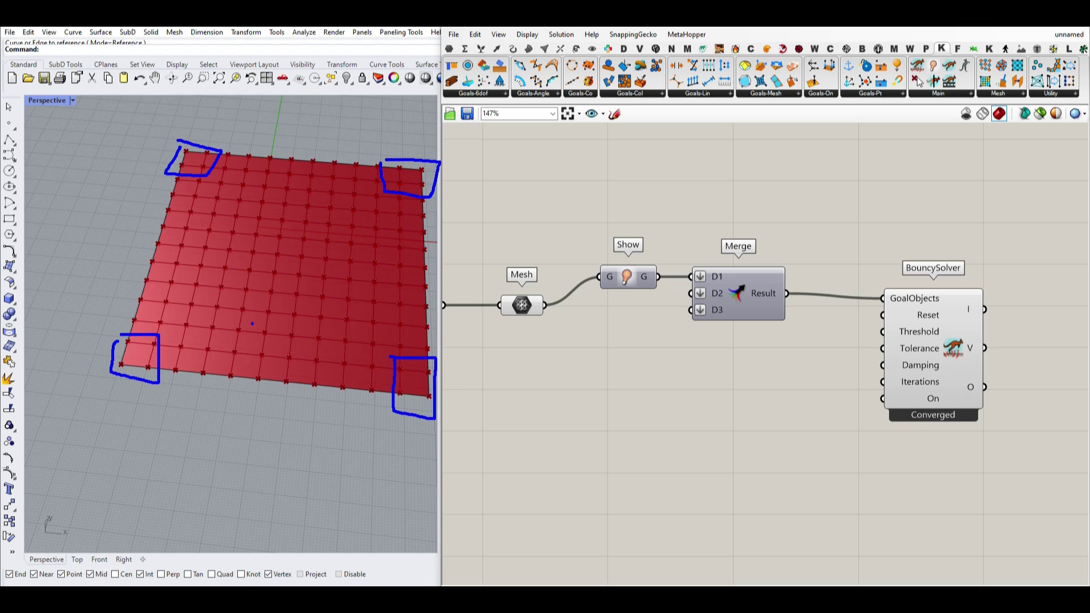
{"action": "key", "text": "Escape"}
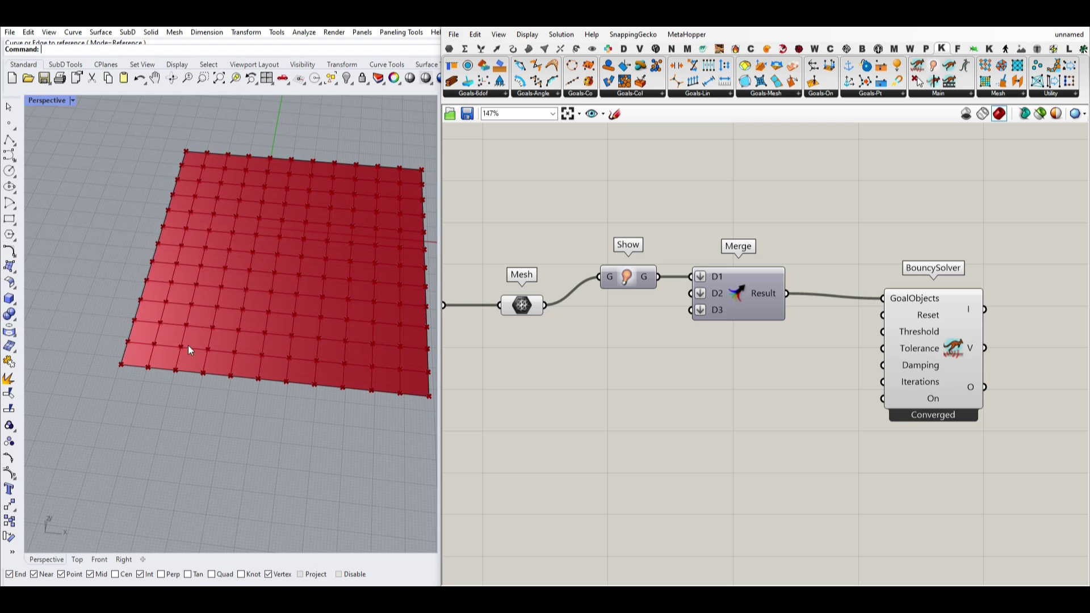
Add a Discontinuity component below Mesh Surface and connect the Curve parameter to its Curve input.
{"action": "right_click_drag", "start_coordinate": [675, 365], "coordinate": [774, 358]}
{"action": "left_click", "coordinate": [514, 50]}
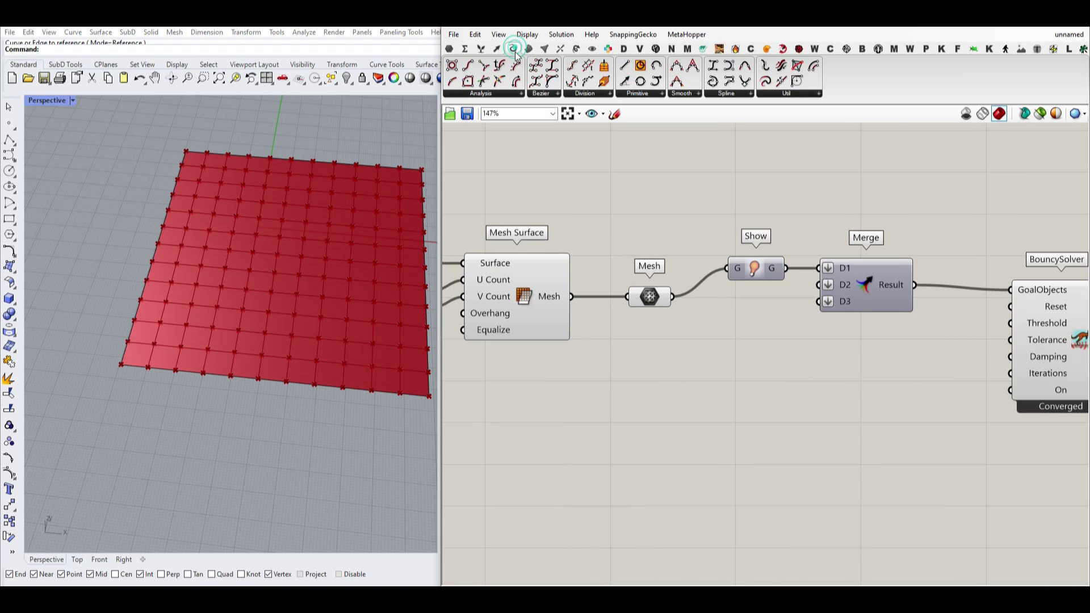
{"action": "left_click_drag", "start_coordinate": [482, 82], "coordinate": [553, 379]}
{"action": "right_click_drag", "start_coordinate": [553, 379], "coordinate": [716, 362]}
{"action": "left_click_drag", "start_coordinate": [712, 348], "coordinate": [694, 387]}
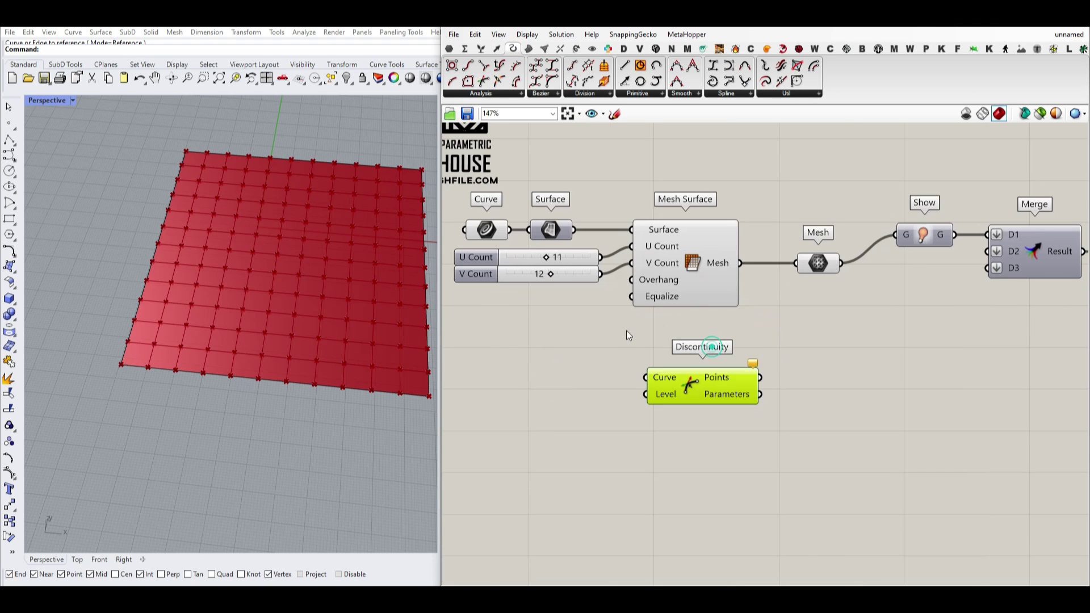
{"action": "left_click_drag", "start_coordinate": [509, 230], "coordinate": [644, 378]}
{"action": "left_click_drag", "start_coordinate": [716, 389], "coordinate": [659, 425]}
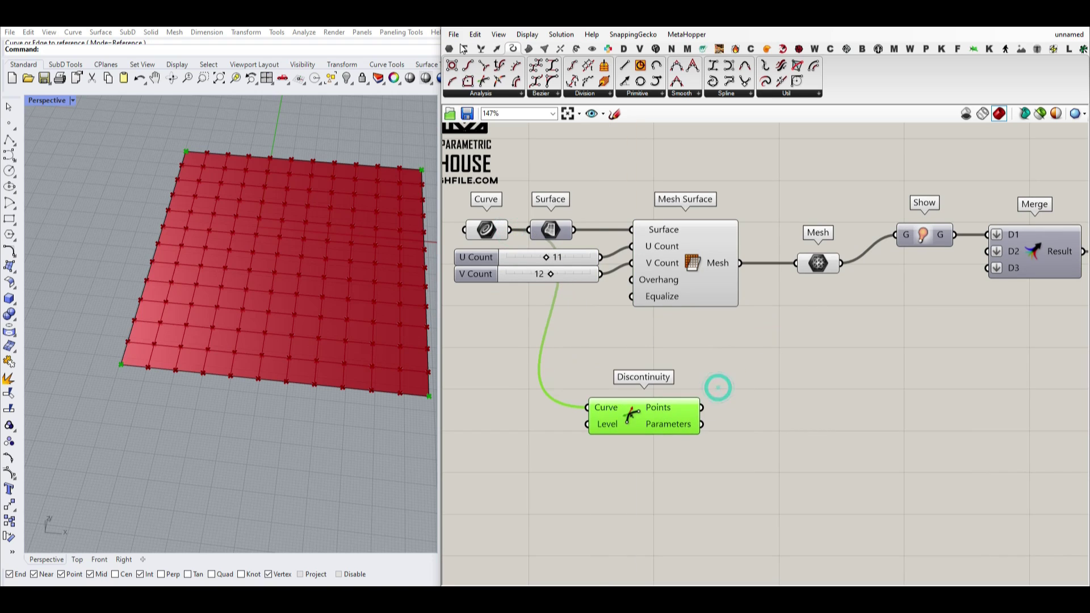
Add a Point parameter to the right of Discontinuity and connect the Points output to it.
{"action": "left_click", "coordinate": [449, 49]}
{"action": "left_click_drag", "start_coordinate": [731, 393], "coordinate": [795, 405]}
{"action": "scroll", "coordinate": [166, 395], "scroll_direction": "down", "scroll_amount": 7}
{"action": "scroll", "coordinate": [686, 349], "scroll_direction": "down", "scroll_amount": 5}
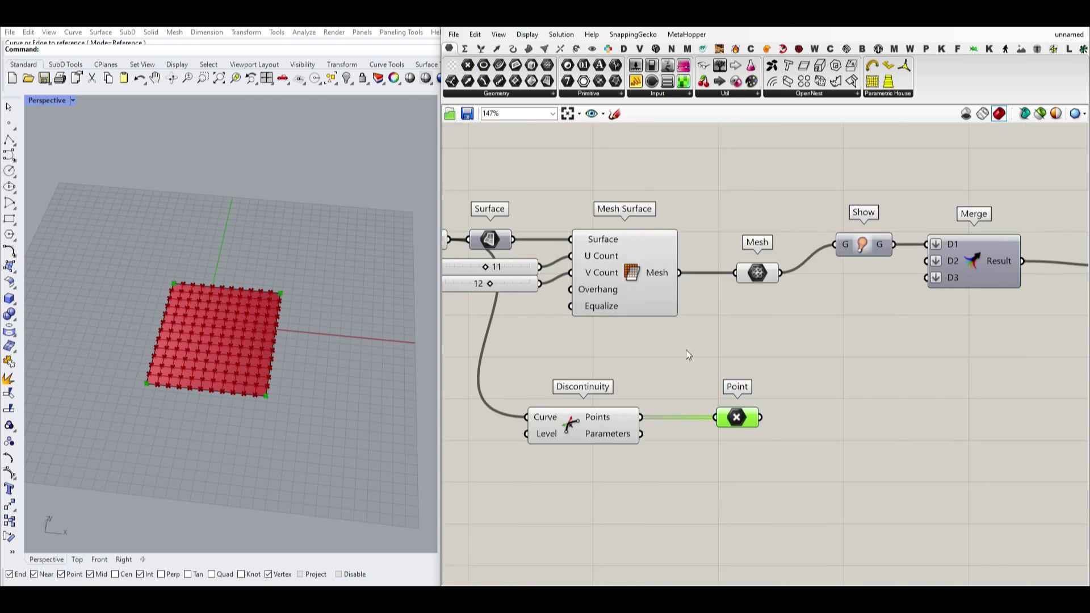
Turn off the preview of the Mesh Surface component.
{"action": "left_click_drag", "start_coordinate": [694, 347], "coordinate": [591, 196]}
{"action": "right_click", "coordinate": [591, 196]}
{"action": "left_click", "coordinate": [635, 220]}
{"action": "left_click", "coordinate": [680, 253]}
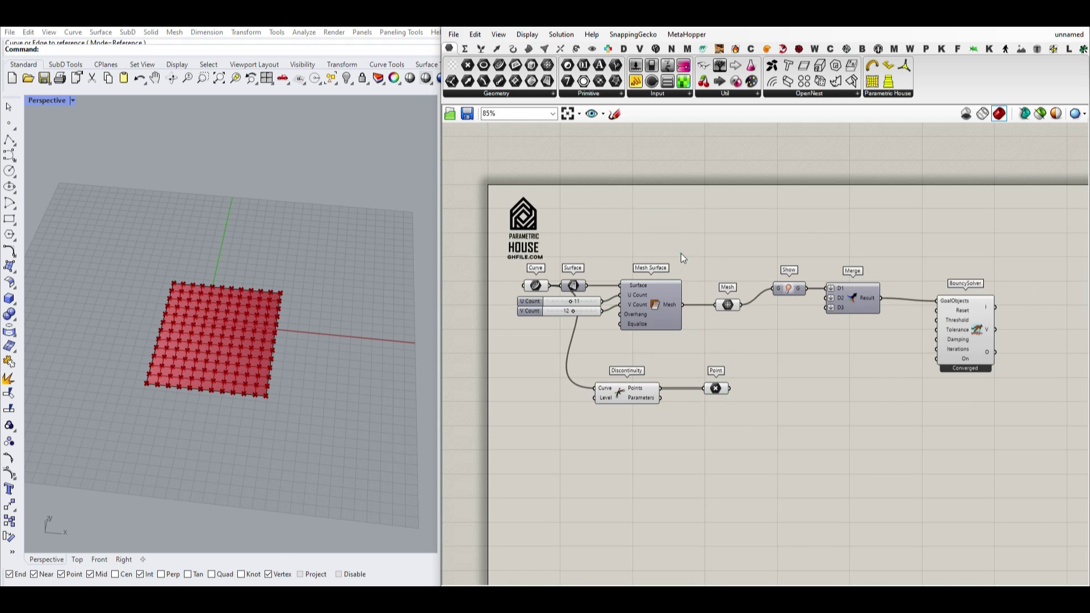
{"action": "scroll", "coordinate": [164, 396], "scroll_direction": "up", "scroll_amount": 8}
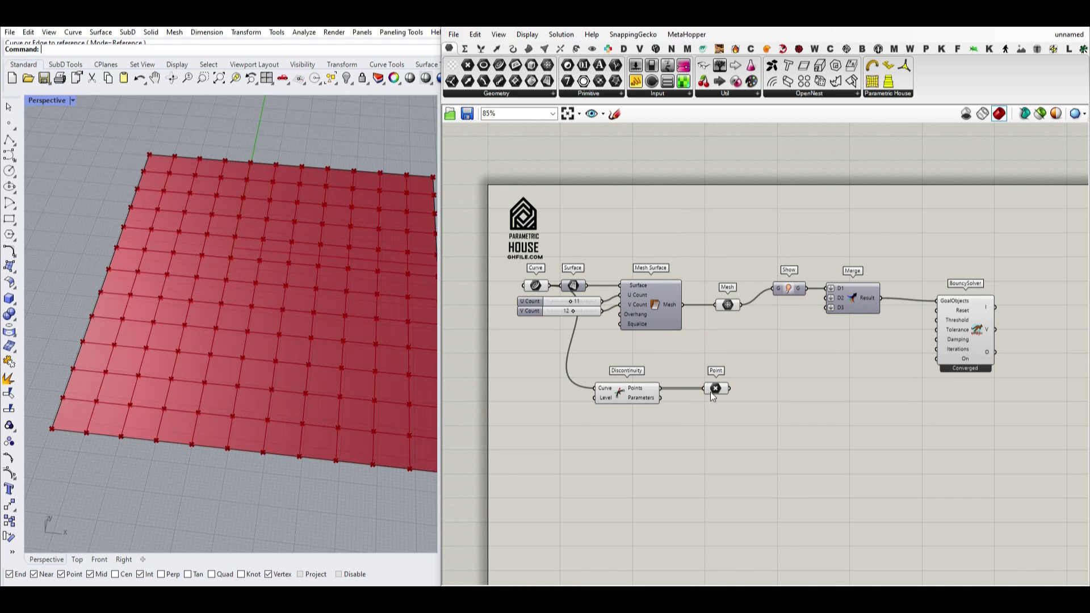
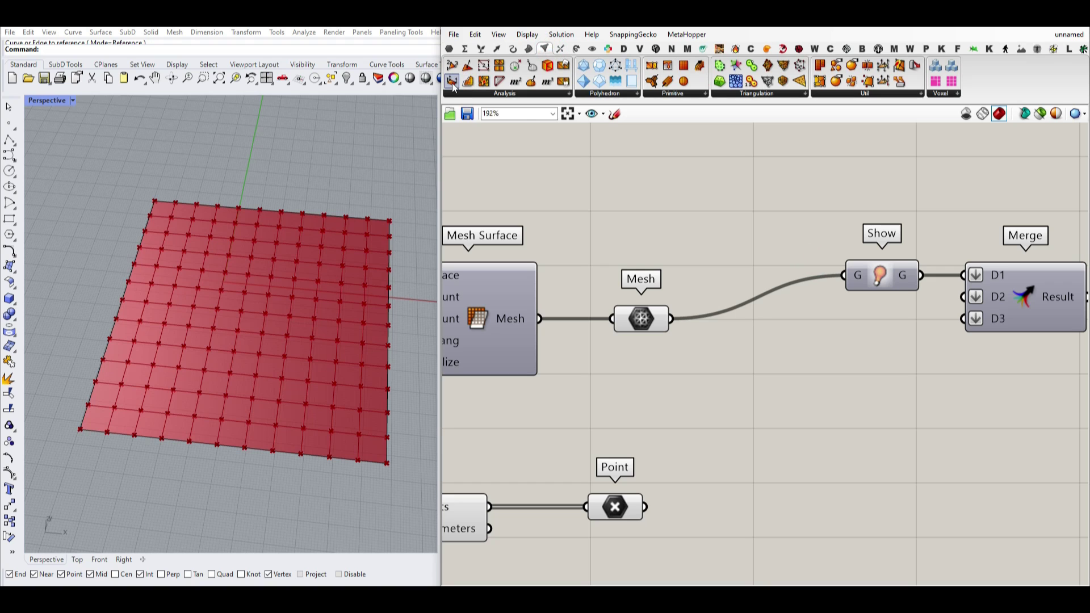
Add a Deconstruct Mesh component fed by the Mesh parameter, and connect its Vertices output to a new Point parameter.
{"action": "left_click_drag", "start_coordinate": [467, 83], "coordinate": [661, 363]}
{"action": "right_click_drag", "start_coordinate": [758, 382], "coordinate": [630, 316]}
{"action": "left_click_drag", "start_coordinate": [620, 302], "coordinate": [656, 356]}
{"action": "left_click", "coordinate": [449, 48]}
{"action": "left_click_drag", "start_coordinate": [467, 65], "coordinate": [779, 441]}
{"action": "right_click_drag", "start_coordinate": [520, 476], "coordinate": [567, 386]}
Move the Discontinuity component and its Point parameter to just below the Deconstruct Mesh component.
{"action": "scroll", "coordinate": [732, 366], "scroll_direction": "down", "scroll_amount": 3}
{"action": "left_click_drag", "start_coordinate": [651, 393], "coordinate": [540, 356]}
{"action": "left_click_drag", "start_coordinate": [516, 360], "coordinate": [668, 410]}
{"action": "scroll", "coordinate": [766, 396], "scroll_direction": "up", "scroll_amount": 4}
{"action": "right_click_drag", "start_coordinate": [811, 409], "coordinate": [681, 407]}
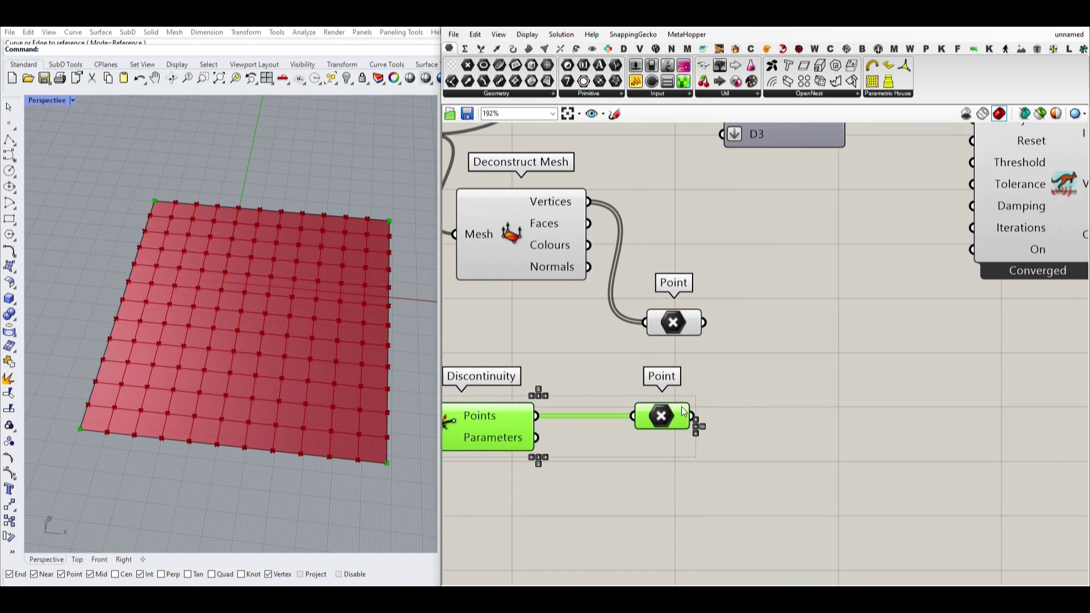
Add a Closest Points component to the right of the two Point parameters.
{"action": "left_click", "coordinate": [497, 48]}
{"action": "left_click", "coordinate": [597, 94]}
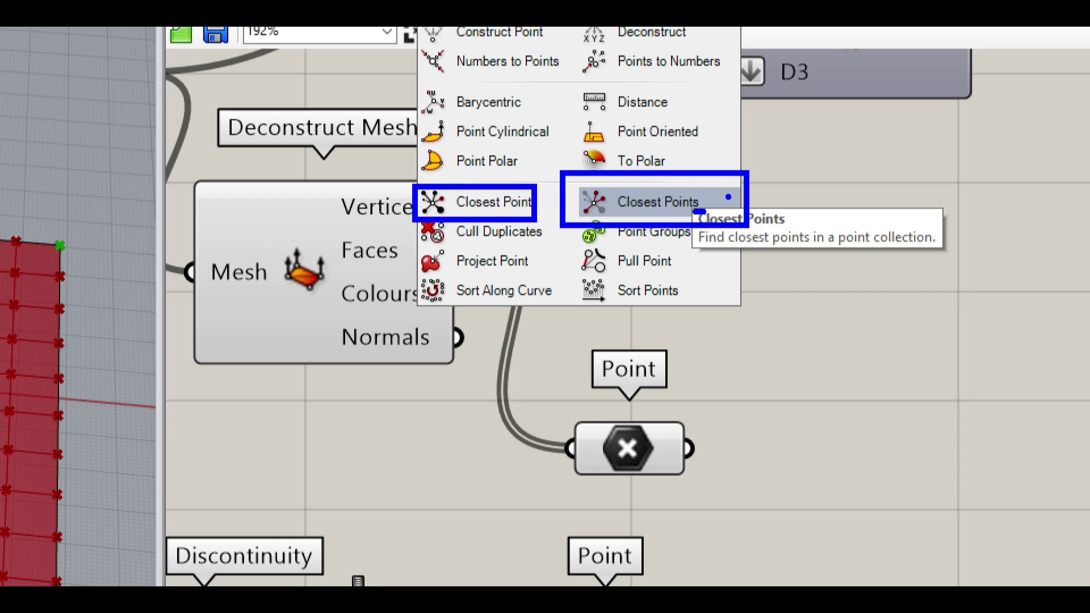
{"action": "key", "text": "Escape"}
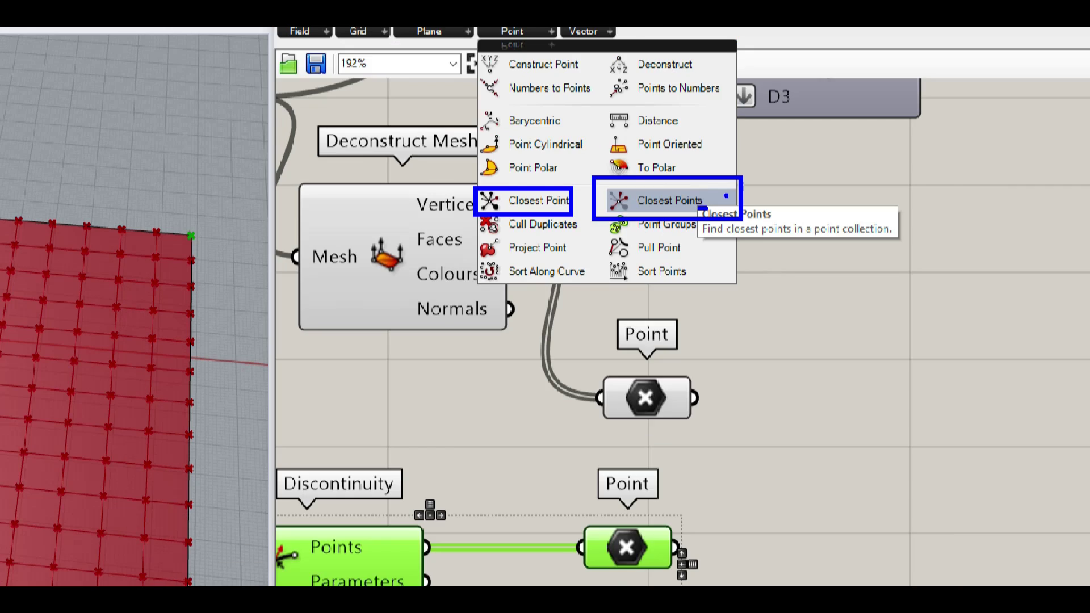
{"action": "left_click", "coordinate": [596, 94]}
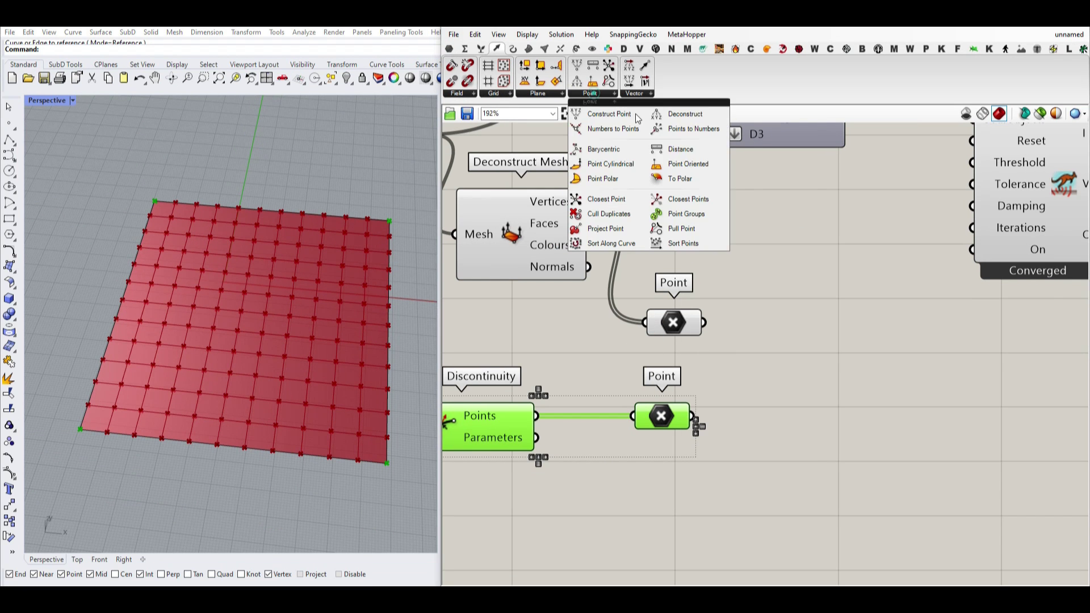
{"action": "left_click", "coordinate": [713, 196]}
{"action": "left_click", "coordinate": [846, 395]}
{"action": "right_click_drag", "start_coordinate": [818, 387], "coordinate": [790, 349]}
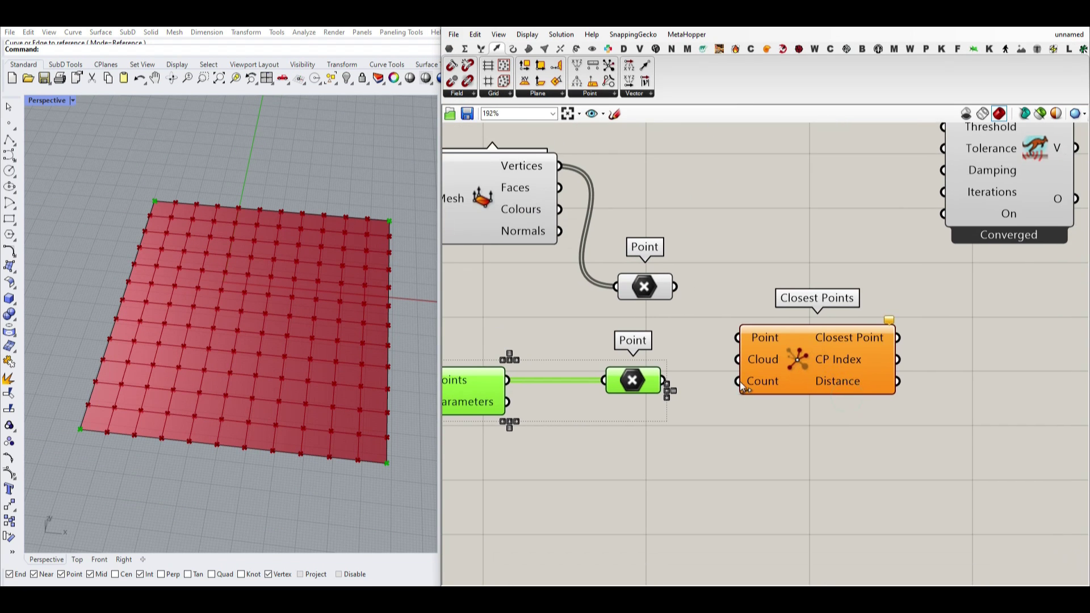
Connect the corner Point parameter to the Point input of Closest Points and the mesh vertices Point parameter to Cloud.
{"action": "scroll", "coordinate": [740, 381], "scroll_direction": "up", "scroll_amount": 2}
{"action": "left_click_drag", "start_coordinate": [638, 387], "coordinate": [740, 330]}
{"action": "left_click", "coordinate": [663, 277]}
{"action": "left_click", "coordinate": [612, 257]}
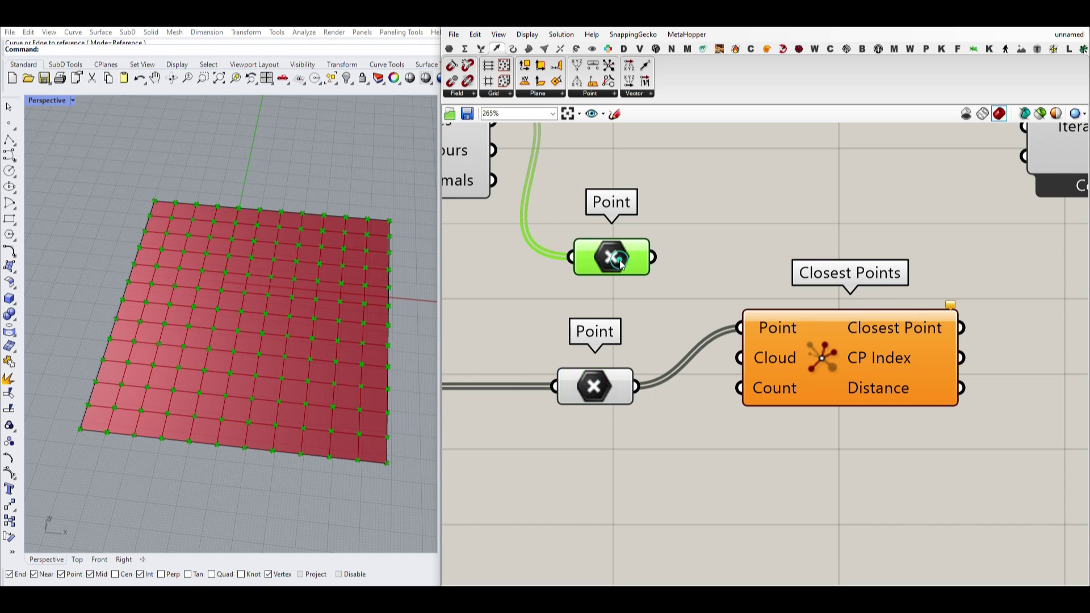
{"action": "left_click_drag", "start_coordinate": [705, 345], "coordinate": [739, 357]}
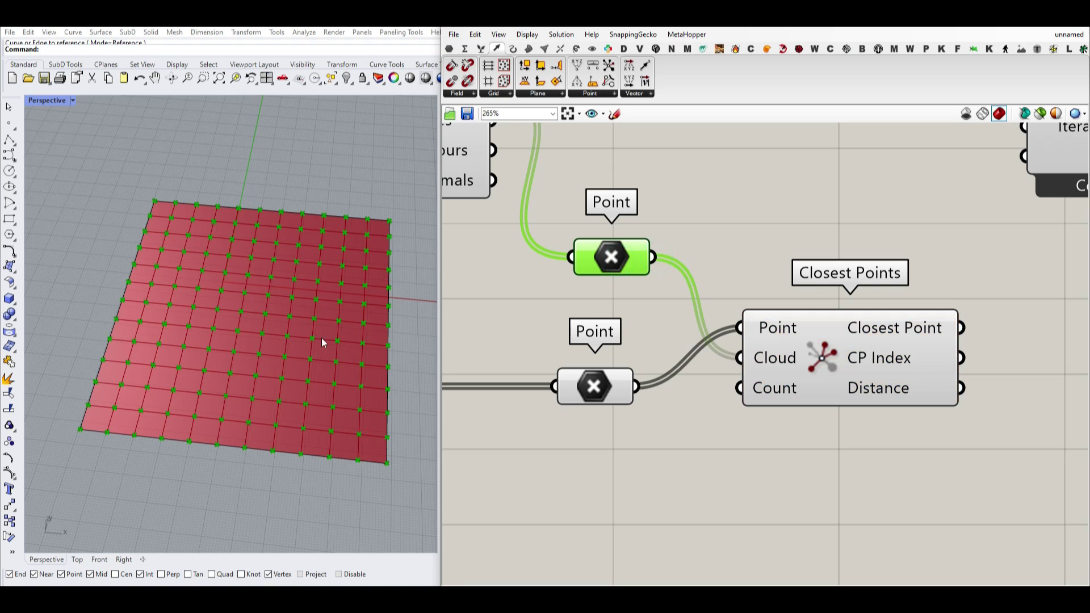
Add a panel with the value 4, connect it to the Count input of Closest Points, and widen the panel slightly.
{"action": "double_click", "coordinate": [611, 450]}
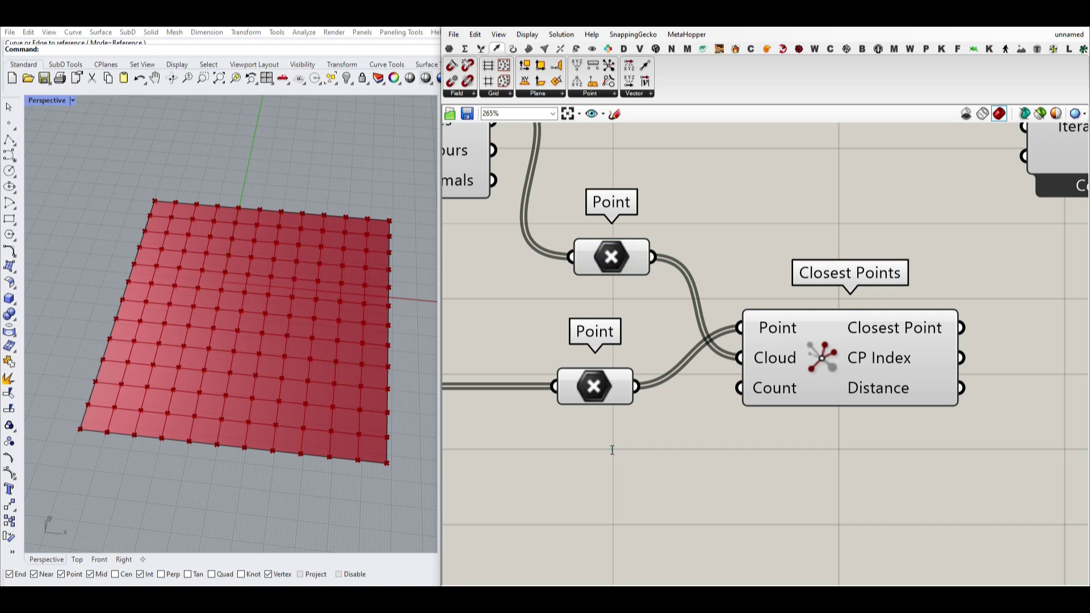
{"action": "type", "text": "//4"}
{"action": "key", "text": "Return"}
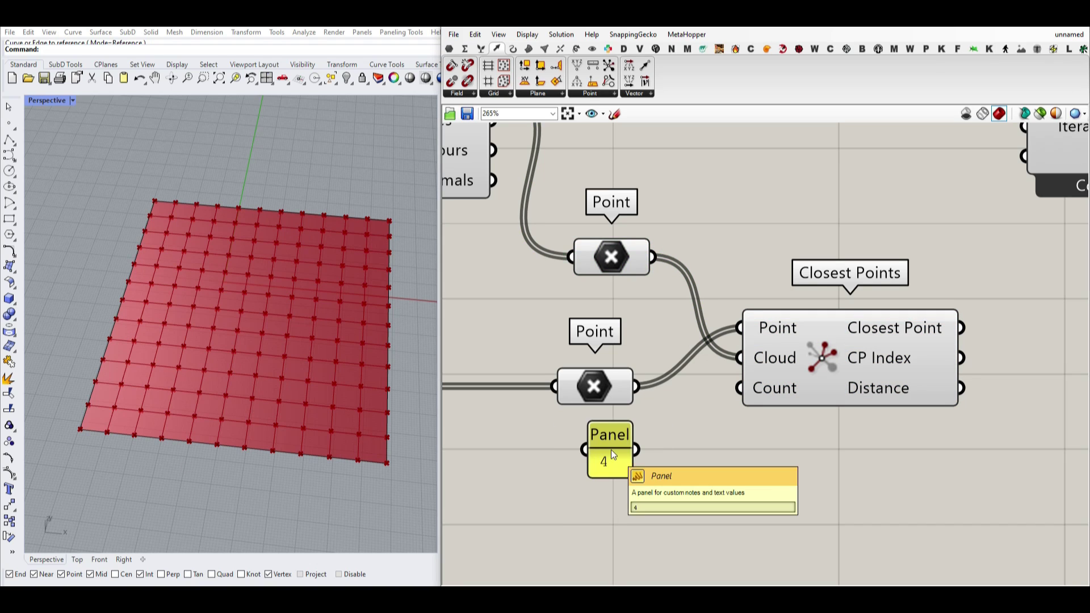
{"action": "left_click_drag", "start_coordinate": [636, 450], "coordinate": [739, 388]}
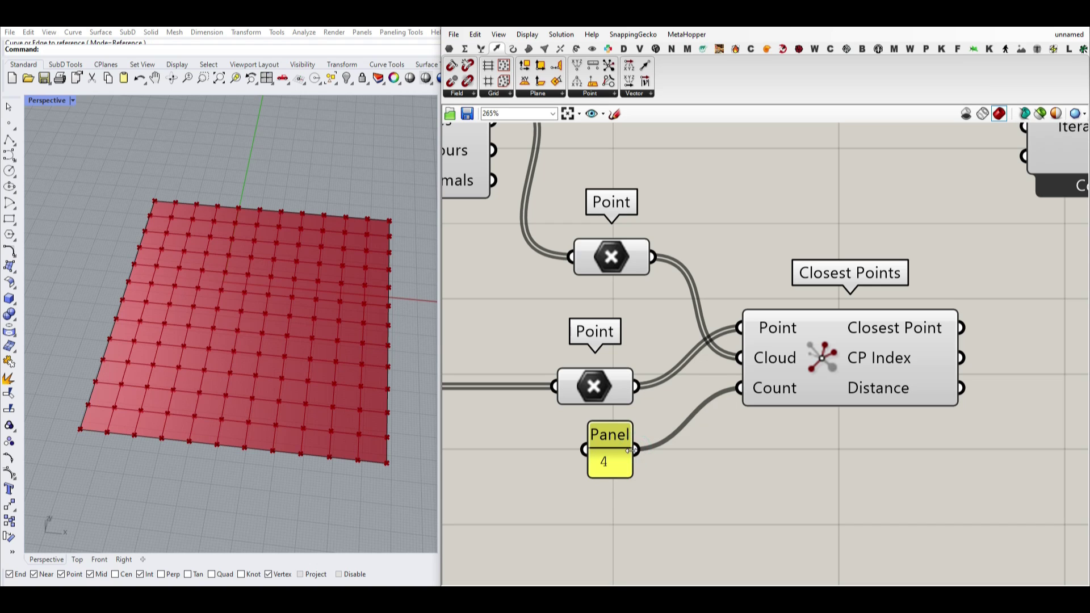
{"action": "left_click_drag", "start_coordinate": [631, 450], "coordinate": [665, 449]}
{"action": "left_click", "coordinate": [822, 370]}
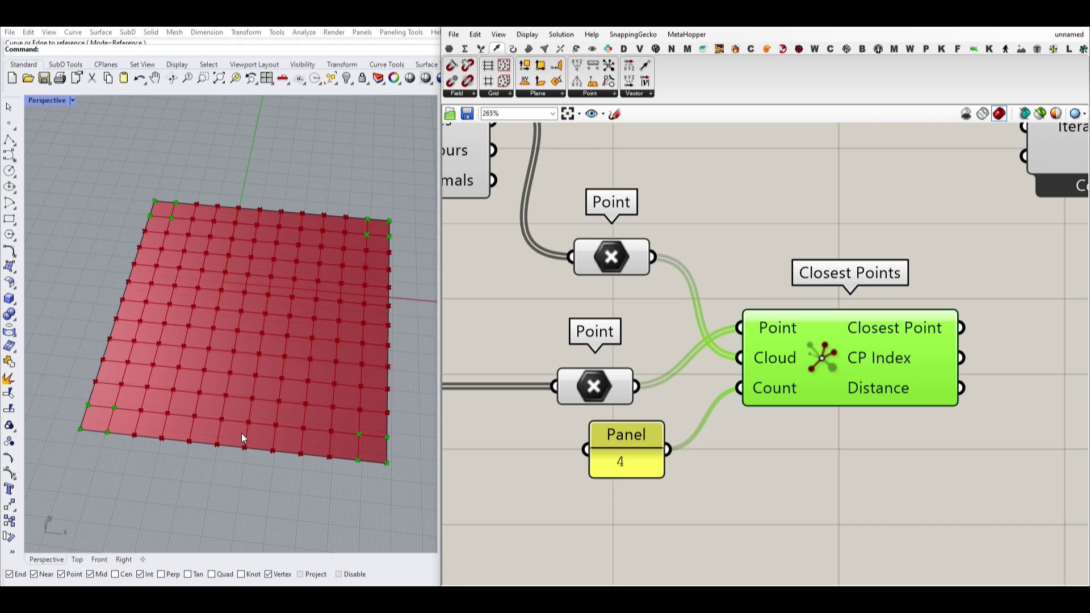
Move the Merge, BouncySolver and Show components further right to make room on the canvas.
{"action": "scroll", "coordinate": [499, 346], "scroll_direction": "down", "scroll_amount": 3}
{"action": "mouse_move", "coordinate": [724, 353]}
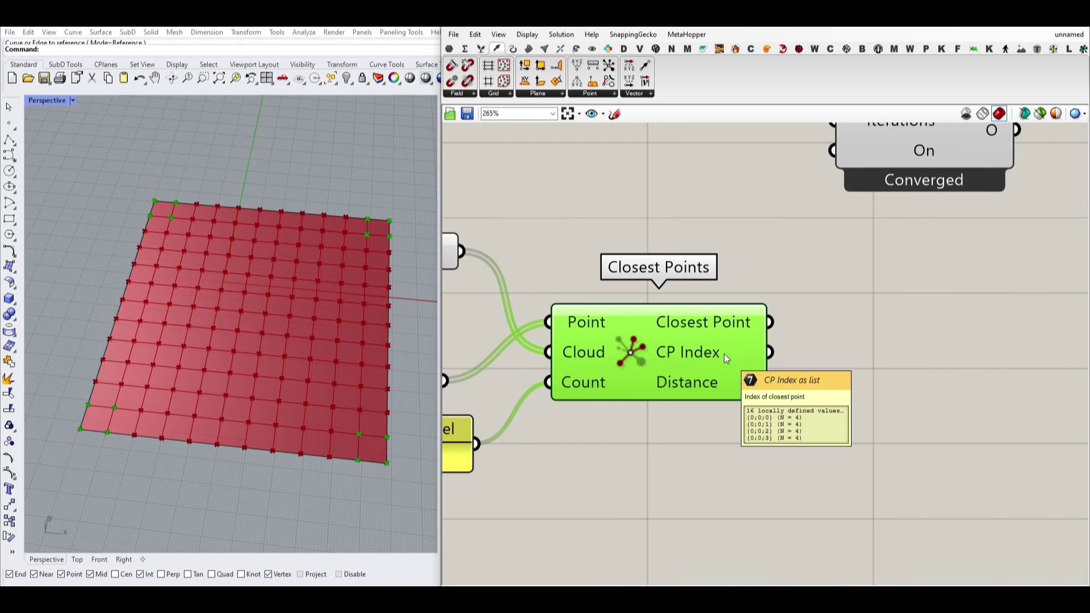
{"action": "left_click_drag", "start_coordinate": [903, 163], "coordinate": [634, 202]}
{"action": "left_click_drag", "start_coordinate": [681, 171], "coordinate": [912, 170]}
{"action": "right_click_drag", "start_coordinate": [656, 174], "coordinate": [635, 260]}
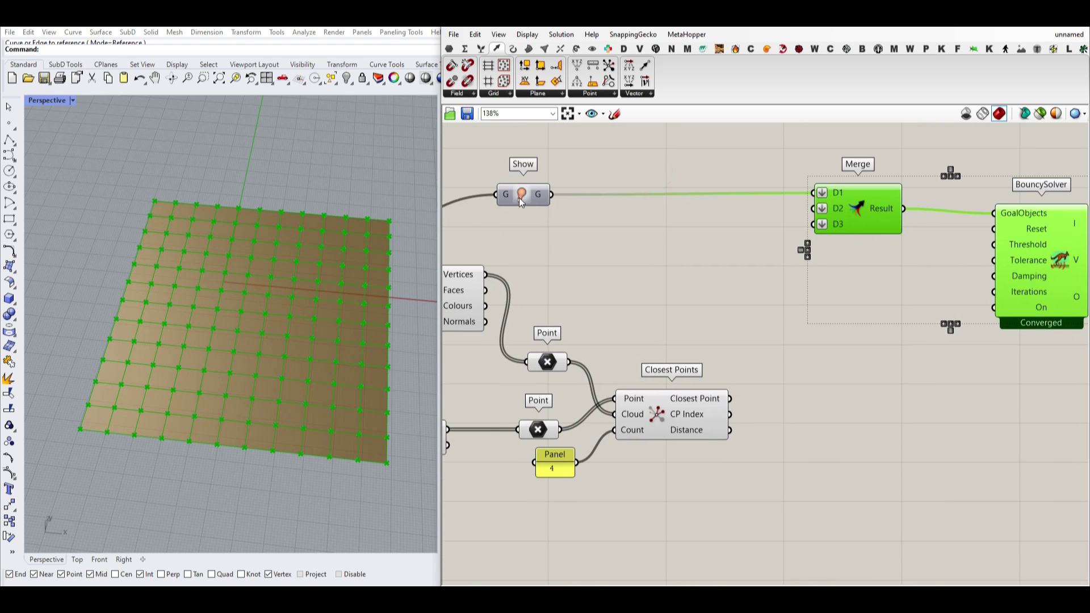
{"action": "left_click_drag", "start_coordinate": [519, 196], "coordinate": [731, 199]}
{"action": "left_click", "coordinate": [727, 287]}
{"action": "right_click_drag", "start_coordinate": [637, 375], "coordinate": [699, 336]}
{"action": "scroll", "coordinate": [699, 337], "scroll_direction": "up", "scroll_amount": 1}
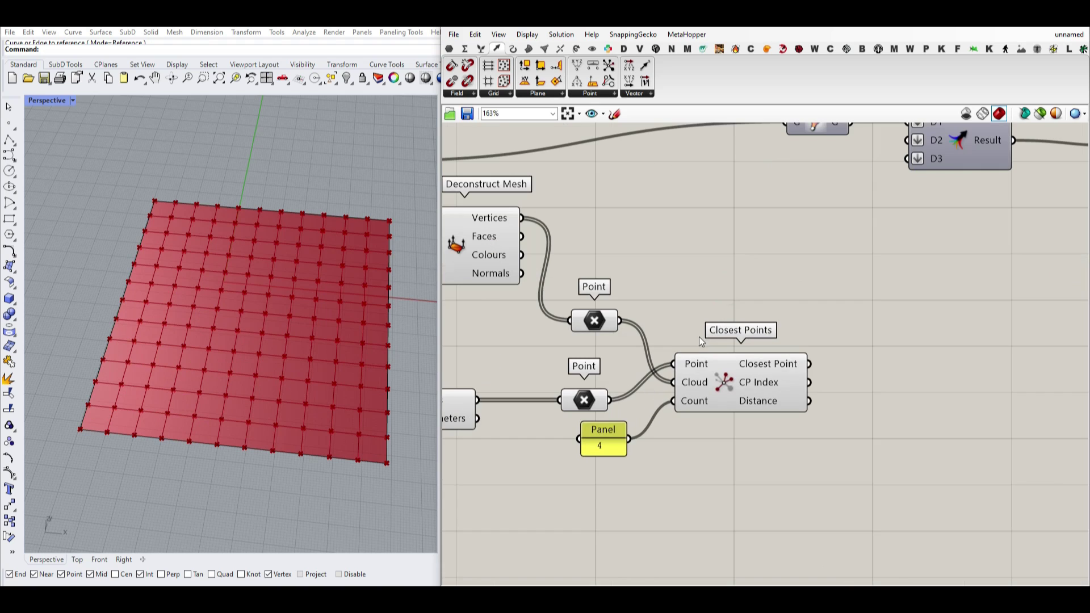
Add a List Item component above Closest Points and connect Vertices to its List input and CP Index to its Index input.
{"action": "left_click", "coordinate": [481, 48]}
{"action": "left_click_drag", "start_coordinate": [454, 68], "coordinate": [640, 251]}
{"action": "left_click_drag", "start_coordinate": [521, 220], "coordinate": [628, 232]}
{"action": "left_click_drag", "start_coordinate": [676, 260], "coordinate": [804, 247]}
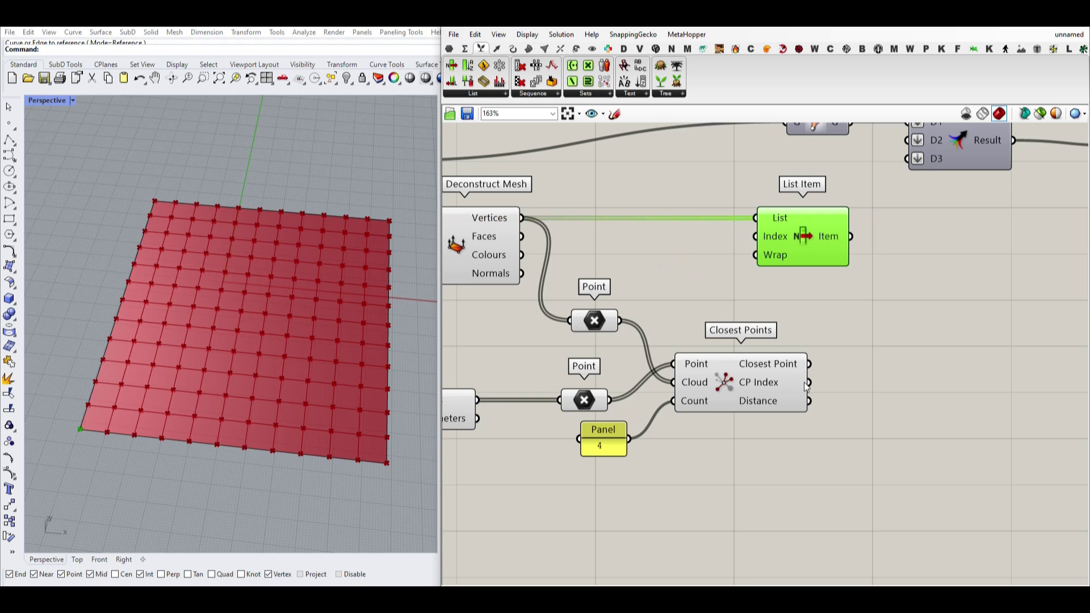
{"action": "left_click_drag", "start_coordinate": [811, 389], "coordinate": [758, 237]}
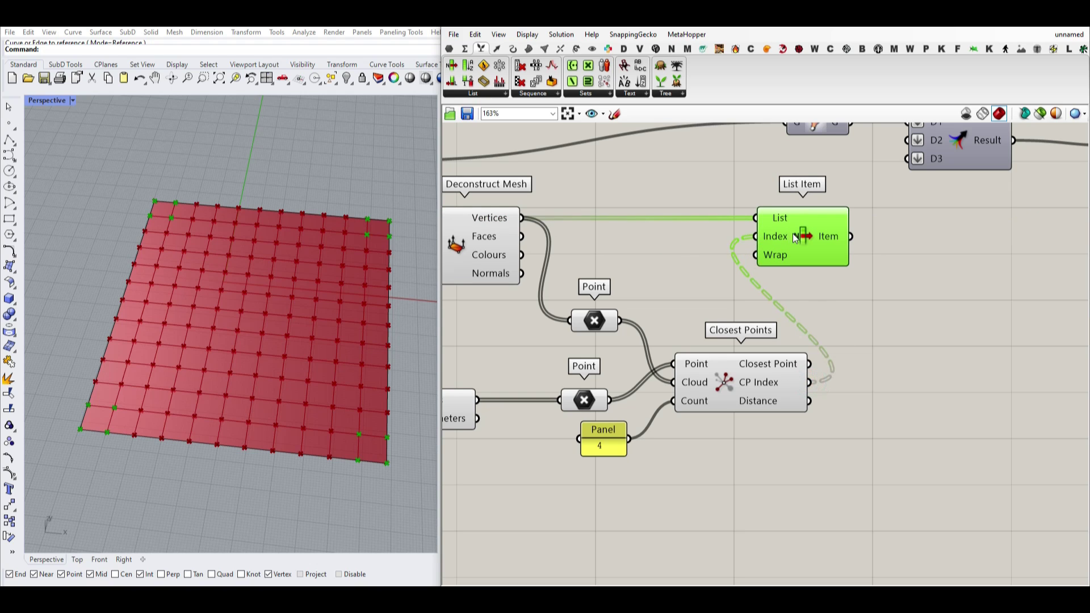
{"action": "mouse_move", "coordinate": [827, 235]}
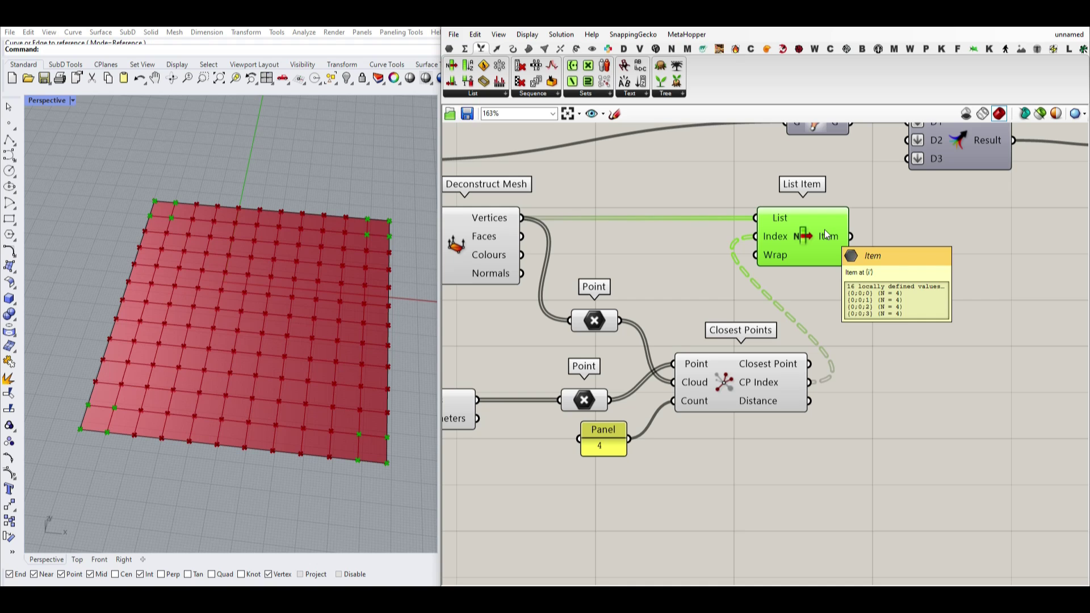
Add a Point parameter to the right of List Item and connect the Item output to it.
{"action": "right_click_drag", "start_coordinate": [827, 236], "coordinate": [691, 341]}
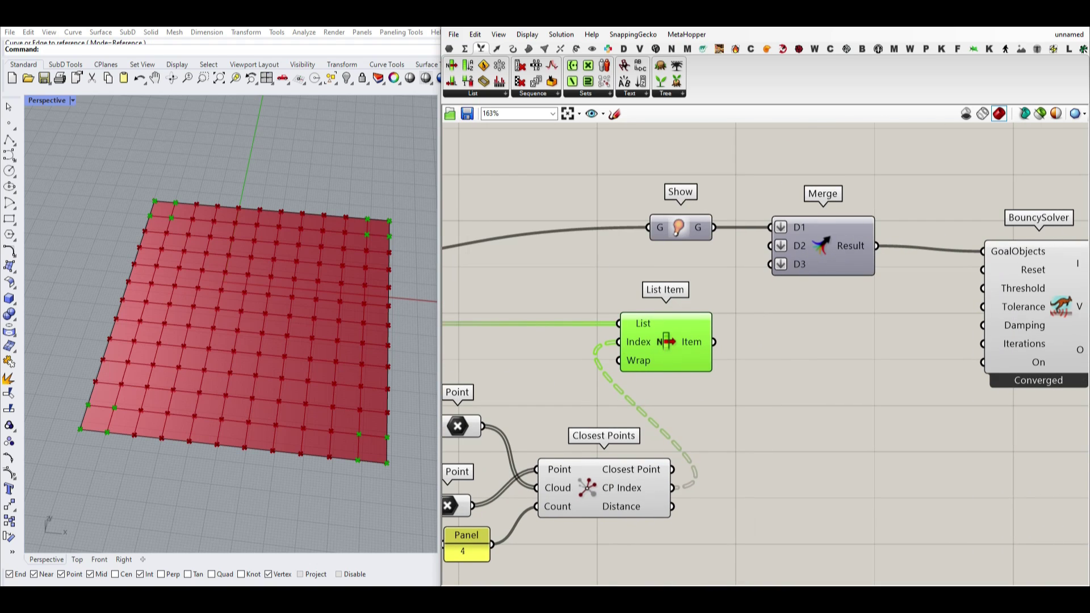
{"action": "left_click", "coordinate": [451, 50]}
{"action": "left_click_drag", "start_coordinate": [468, 65], "coordinate": [785, 346]}
{"action": "left_click_drag", "start_coordinate": [716, 342], "coordinate": [760, 345]}
{"action": "right_click_drag", "start_coordinate": [834, 344], "coordinate": [676, 343]}
Shift Merge, BouncySolver and Show further right, clear of the new Point parameter.
{"action": "scroll", "coordinate": [674, 342], "scroll_direction": "down", "scroll_amount": 2}
{"action": "left_click_drag", "start_coordinate": [861, 241], "coordinate": [859, 285]}
{"action": "left_click", "coordinate": [584, 236]}
{"action": "left_click_drag", "start_coordinate": [557, 254], "coordinate": [671, 254]}
{"action": "left_click", "coordinate": [677, 304]}
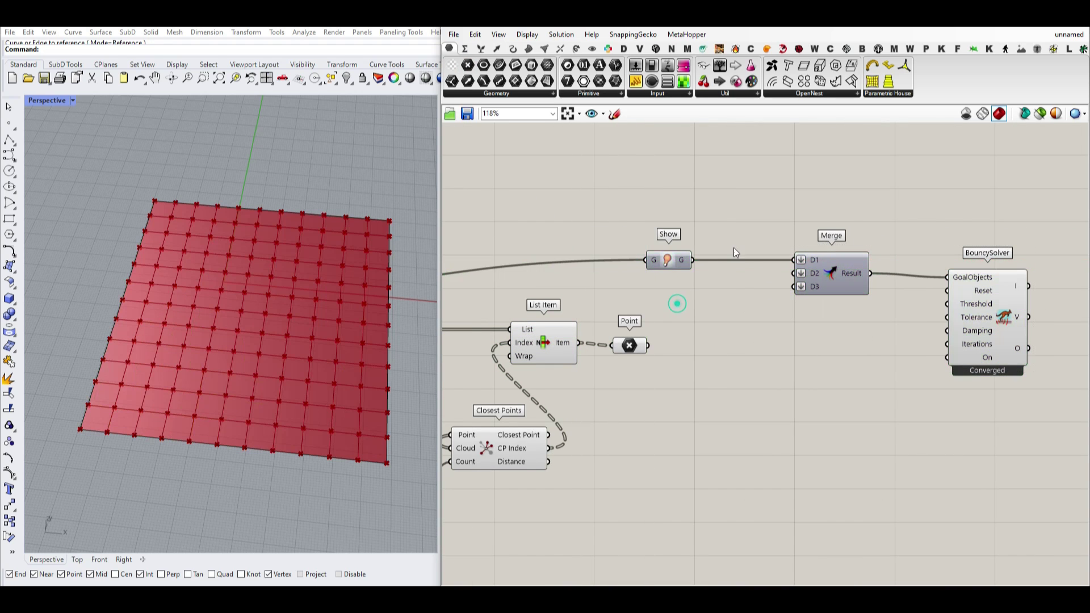
Add a Kangaroo EdgeLengths goal component near the Show component.
{"action": "scroll", "coordinate": [734, 248], "scroll_direction": "up", "scroll_amount": 3}
{"action": "left_click", "coordinate": [941, 49]}
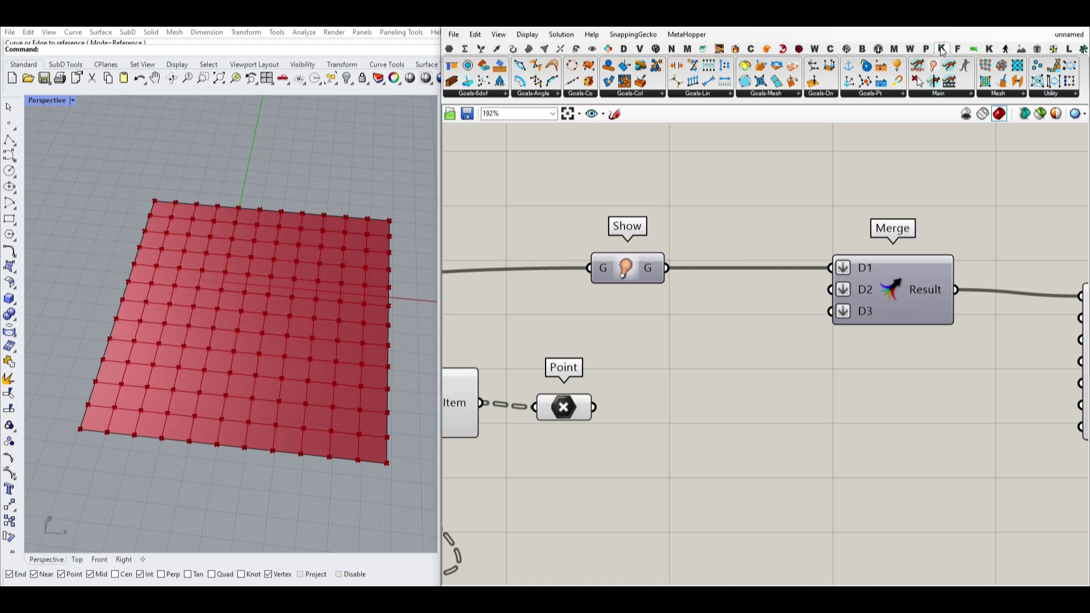
{"action": "left_click", "coordinate": [755, 93]}
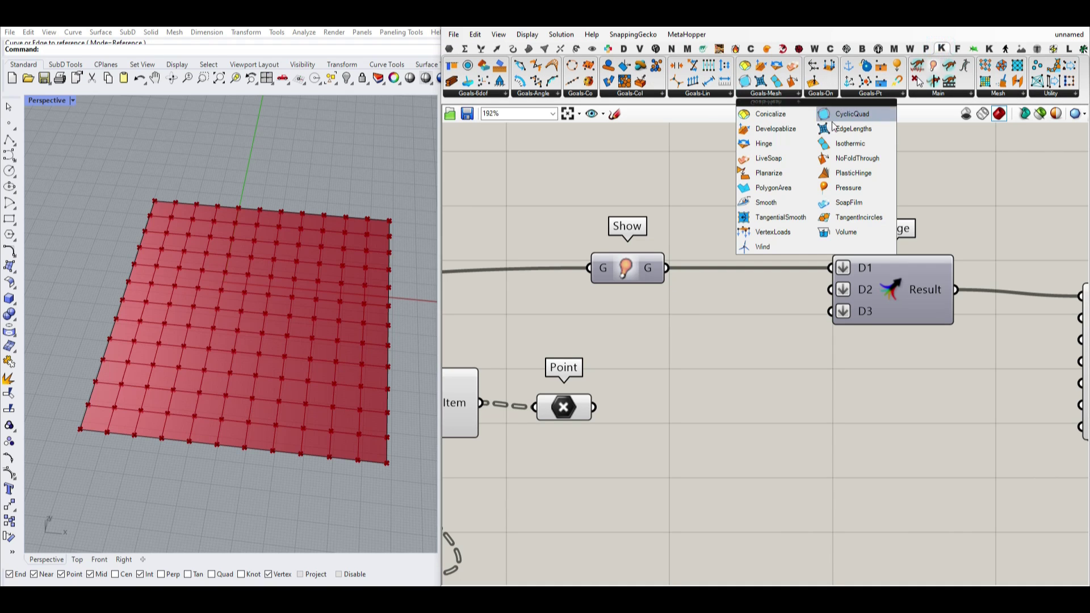
{"action": "left_click", "coordinate": [853, 129]}
{"action": "left_click", "coordinate": [631, 346]}
Place EdgeLengths below Show, connect the Mesh parameter to its Mesh input, and connect its EL output to Merge input D2.
{"action": "scroll", "coordinate": [632, 346], "scroll_direction": "down", "scroll_amount": 5}
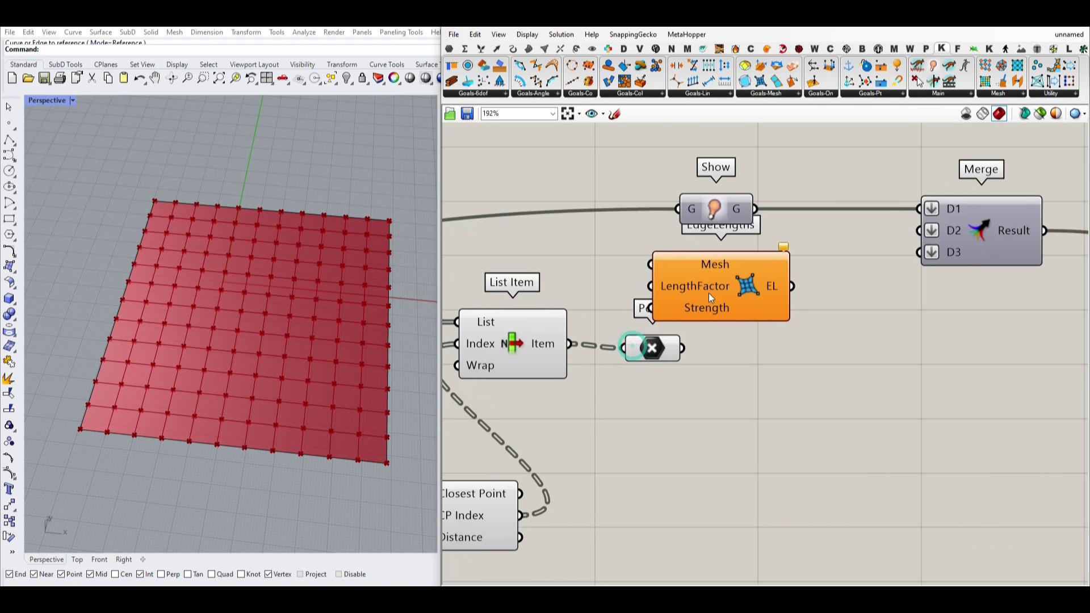
{"action": "left_click_drag", "start_coordinate": [752, 424], "coordinate": [549, 370]}
{"action": "left_click", "coordinate": [693, 310]}
{"action": "scroll", "coordinate": [500, 284], "scroll_direction": "up", "scroll_amount": 3}
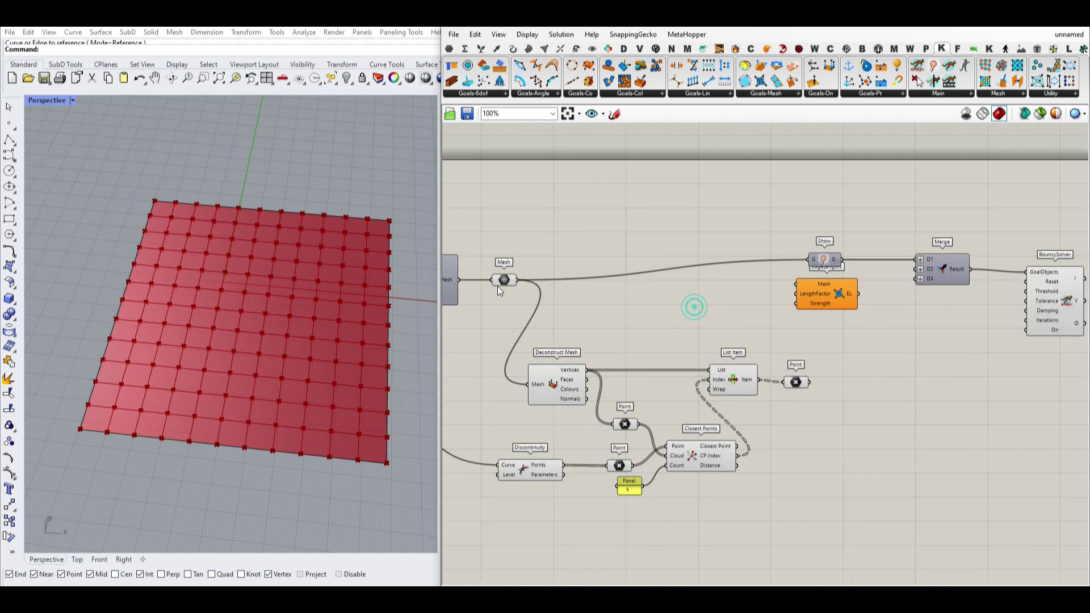
{"action": "left_click_drag", "start_coordinate": [882, 255], "coordinate": [882, 318]}
{"action": "left_click_drag", "start_coordinate": [520, 278], "coordinate": [847, 301]}
{"action": "right_click_drag", "start_coordinate": [927, 312], "coordinate": [799, 277]}
{"action": "scroll", "coordinate": [803, 278], "scroll_direction": "up", "scroll_amount": 3}
{"action": "left_click_drag", "start_coordinate": [786, 279], "coordinate": [903, 241]}
{"action": "left_click", "coordinate": [829, 331]}
Add a panel with the value 0 and connect it to the LengthFactor input of EdgeLengths.
{"action": "right_click_drag", "start_coordinate": [555, 324], "coordinate": [584, 322]}
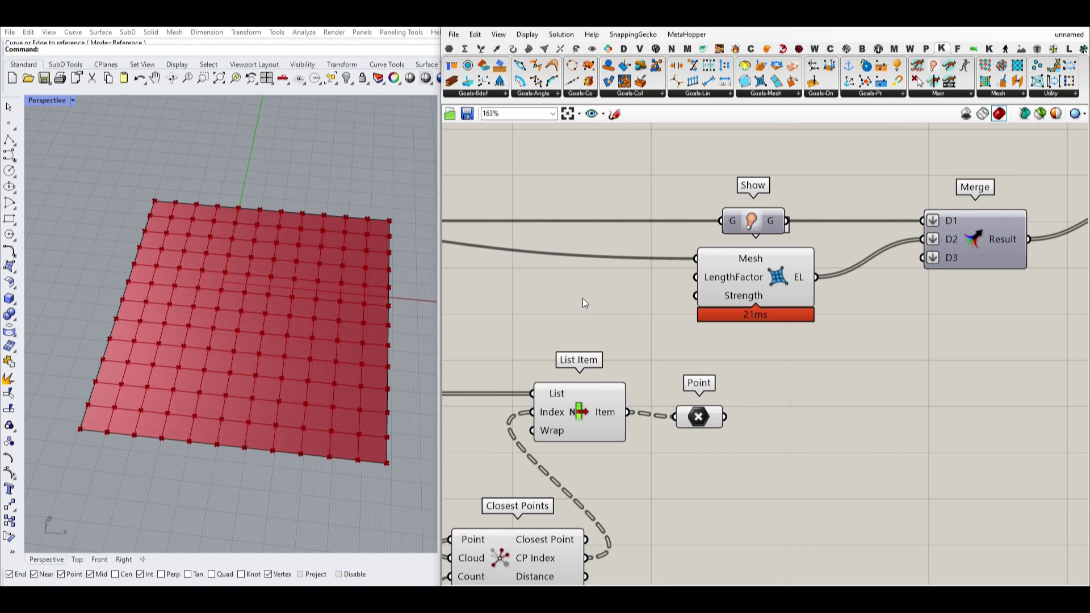
{"action": "double_click", "coordinate": [602, 283]}
{"action": "type", "text": "0"}
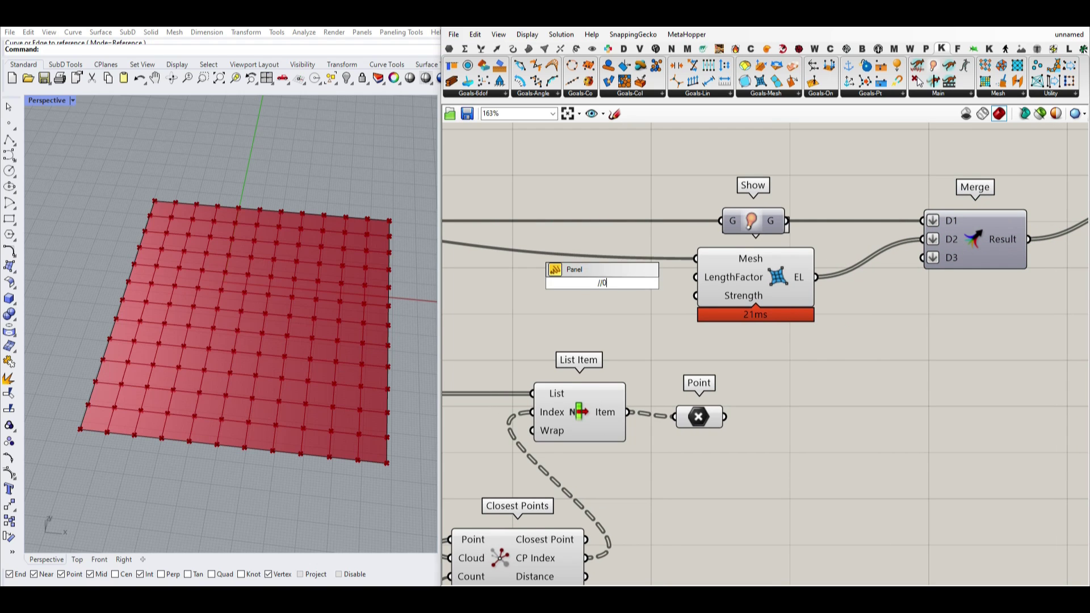
{"action": "key", "text": "Return"}
{"action": "left_click_drag", "start_coordinate": [618, 283], "coordinate": [696, 277]}
{"action": "left_click", "coordinate": [591, 294]}
Add a Button component and connect it to the Reset input of BouncySolver.
{"action": "right_click_drag", "start_coordinate": [1073, 298], "coordinate": [663, 331]}
{"action": "double_click", "coordinate": [664, 331]}
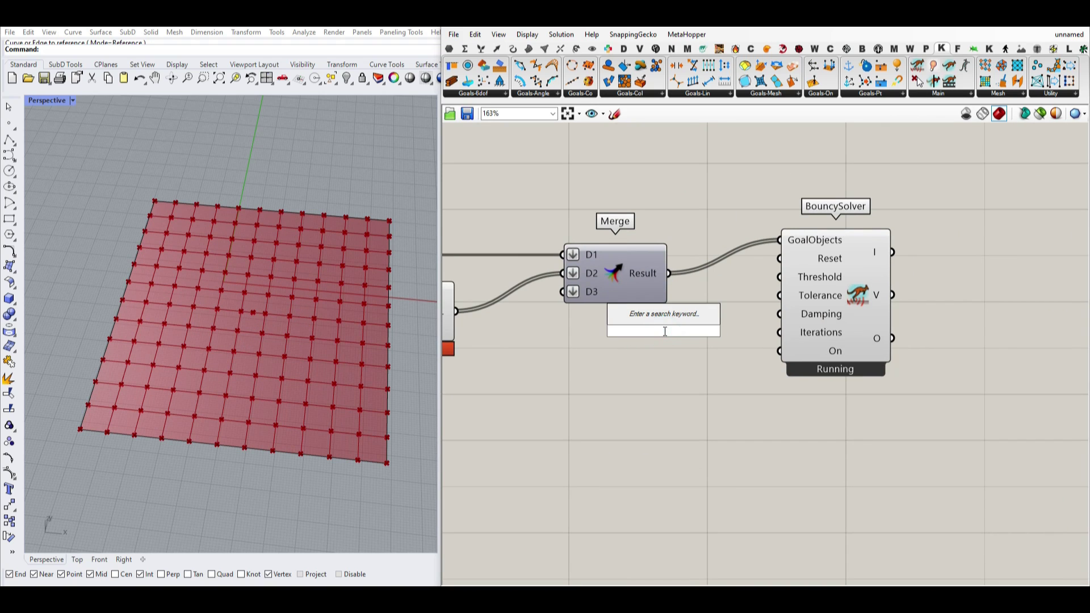
{"action": "type", "text": "but"}
{"action": "key", "text": "Return"}
{"action": "left_click_drag", "start_coordinate": [713, 331], "coordinate": [780, 259]}
Reset the simulation a few times with the button and move BouncySolver slightly down.
{"action": "left_click", "coordinate": [689, 330]}
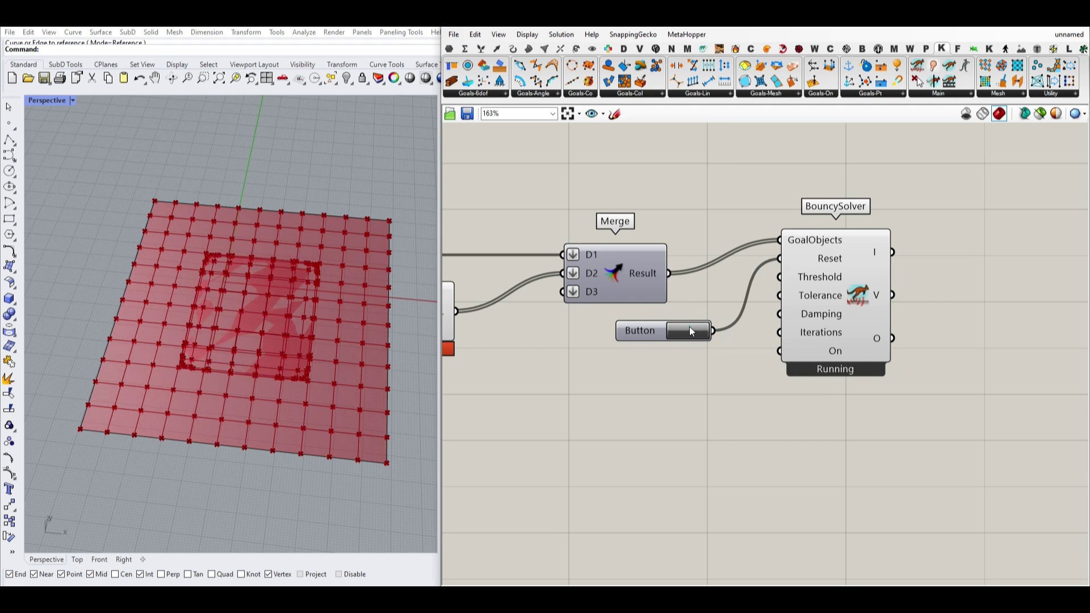
{"action": "left_click", "coordinate": [689, 328]}
{"action": "left_click", "coordinate": [690, 327]}
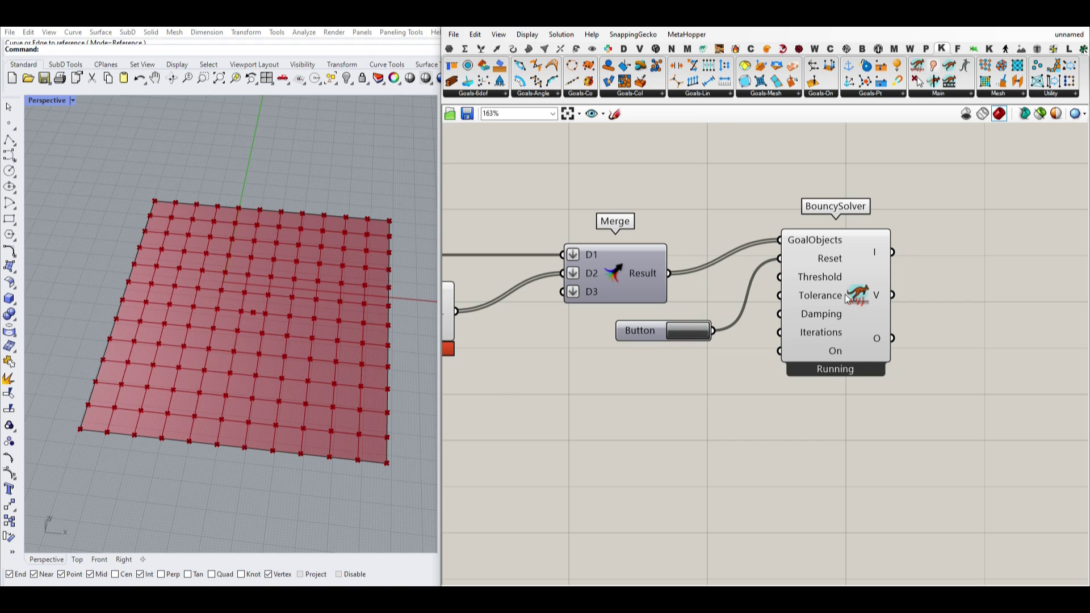
{"action": "left_click_drag", "start_coordinate": [844, 294], "coordinate": [836, 335]}
Add a List Item component right of BouncySolver, connect the O output to its List input, and turn off the BouncySolver preview.
{"action": "right_click_drag", "start_coordinate": [868, 373], "coordinate": [761, 283]}
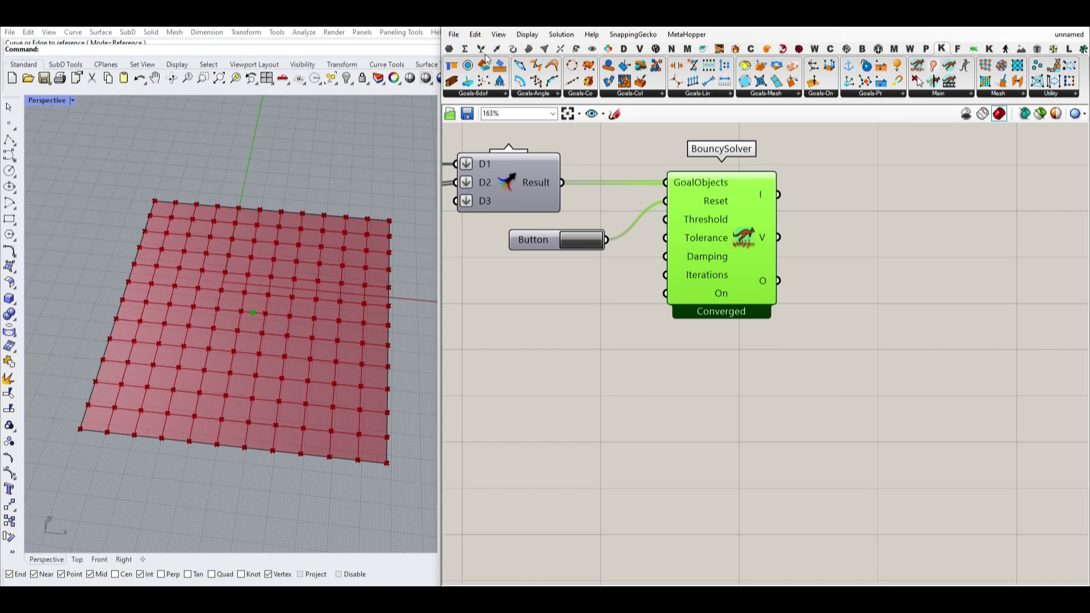
{"action": "left_click", "coordinate": [481, 49]}
{"action": "left_click_drag", "start_coordinate": [452, 65], "coordinate": [935, 299]}
{"action": "right_click", "coordinate": [755, 253]}
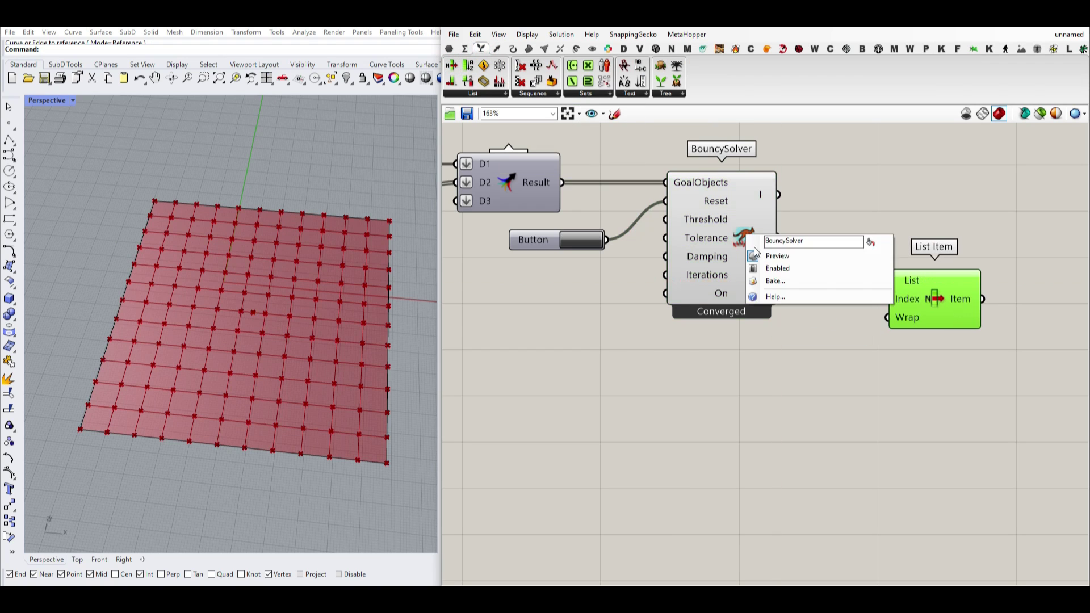
{"action": "left_click", "coordinate": [757, 255]}
{"action": "left_click", "coordinate": [606, 323]}
Turn off the preview of all components upstream of Merge and reset the simulation.
{"action": "left_click", "coordinate": [574, 242]}
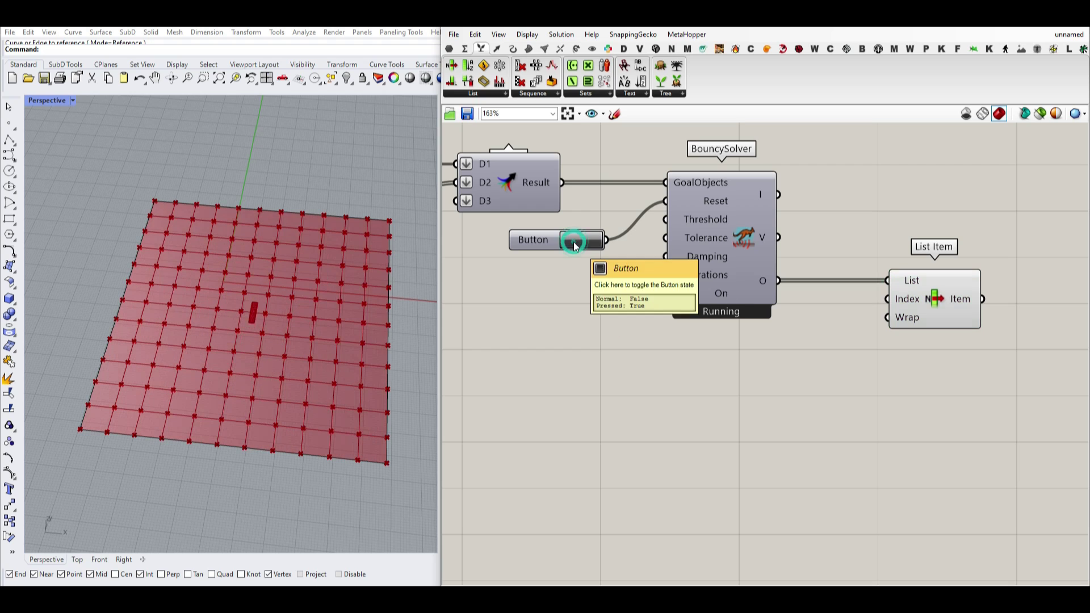
{"action": "scroll", "coordinate": [744, 298], "scroll_direction": "down", "scroll_amount": 10}
{"action": "left_click_drag", "start_coordinate": [679, 277], "coordinate": [796, 347]}
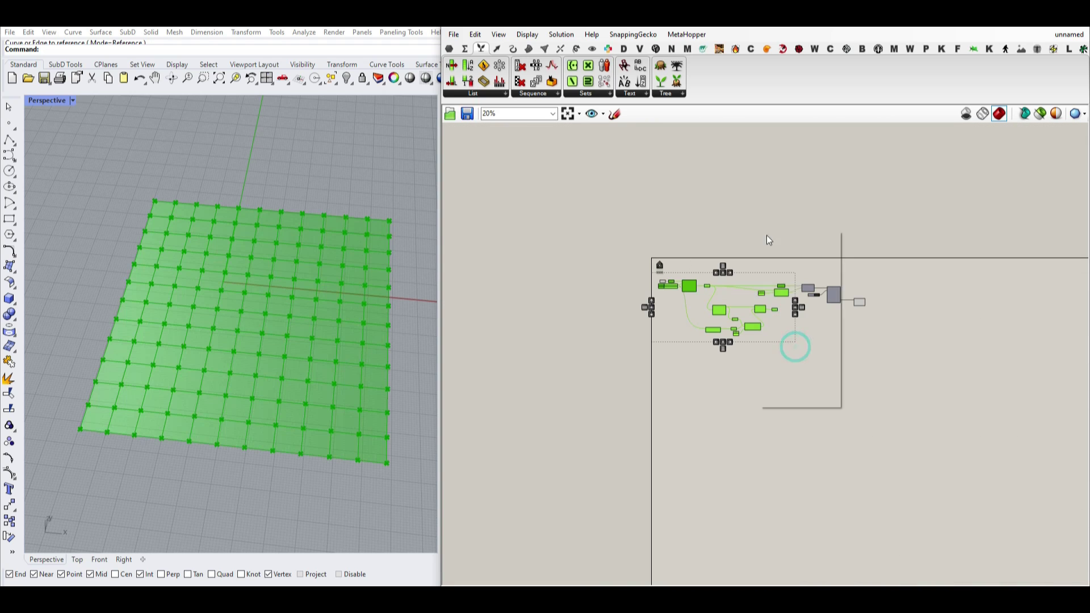
{"action": "left_click", "coordinate": [776, 245]}
{"action": "scroll", "coordinate": [822, 303], "scroll_direction": "up", "scroll_amount": 7}
{"action": "left_click", "coordinate": [827, 284]}
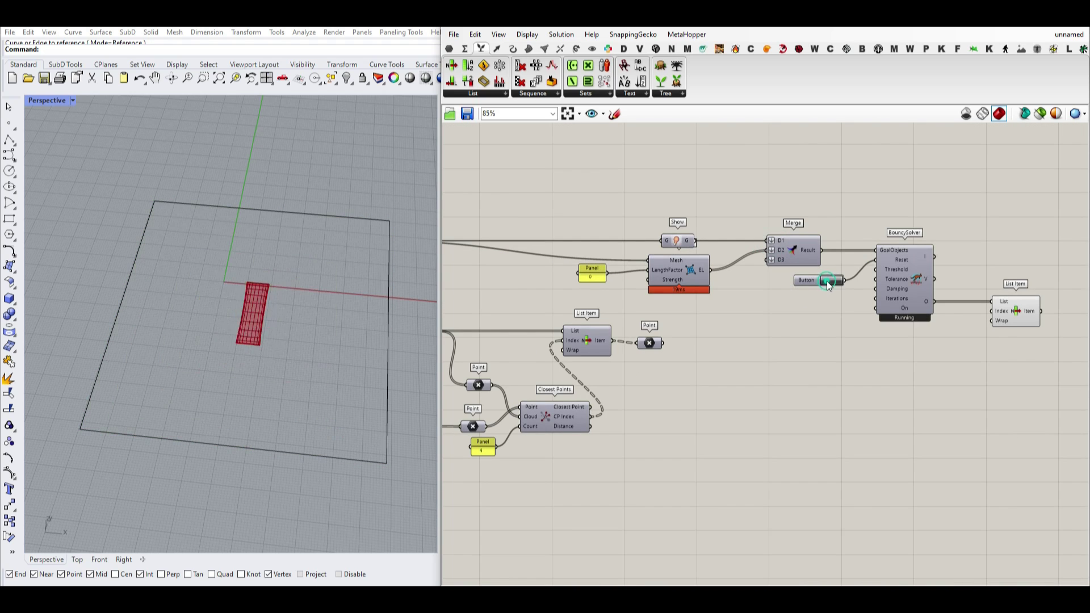
{"action": "left_click", "coordinate": [827, 282]}
Add a Kangaroo Anchor goal beside the Point component after List Item and connect that Point to its Point input.
{"action": "right_click_drag", "start_coordinate": [830, 342], "coordinate": [786, 315]}
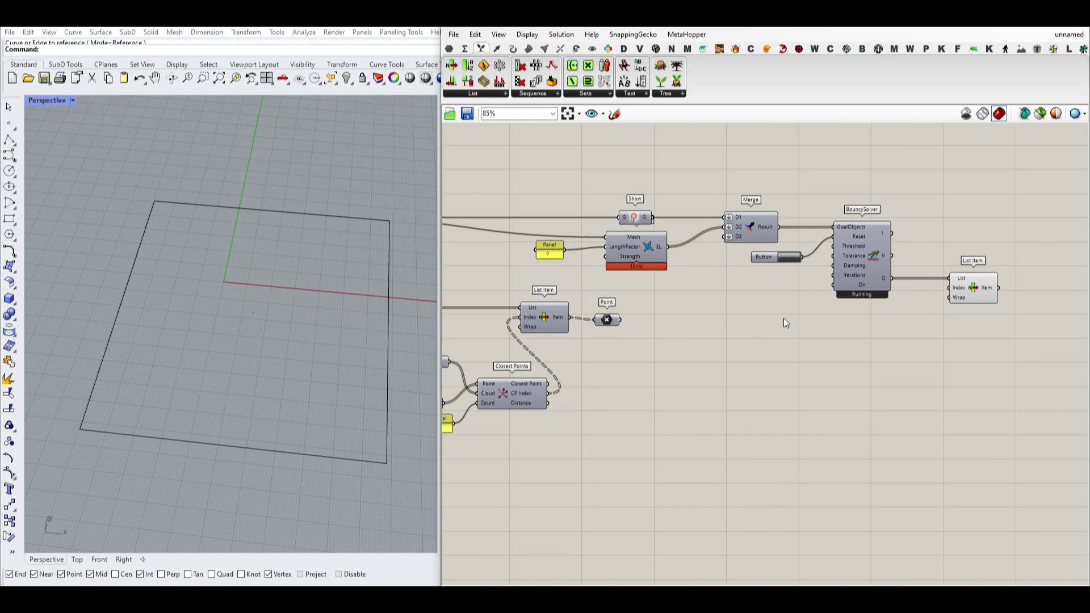
{"action": "left_click", "coordinate": [942, 49]}
{"action": "left_click", "coordinate": [901, 94]}
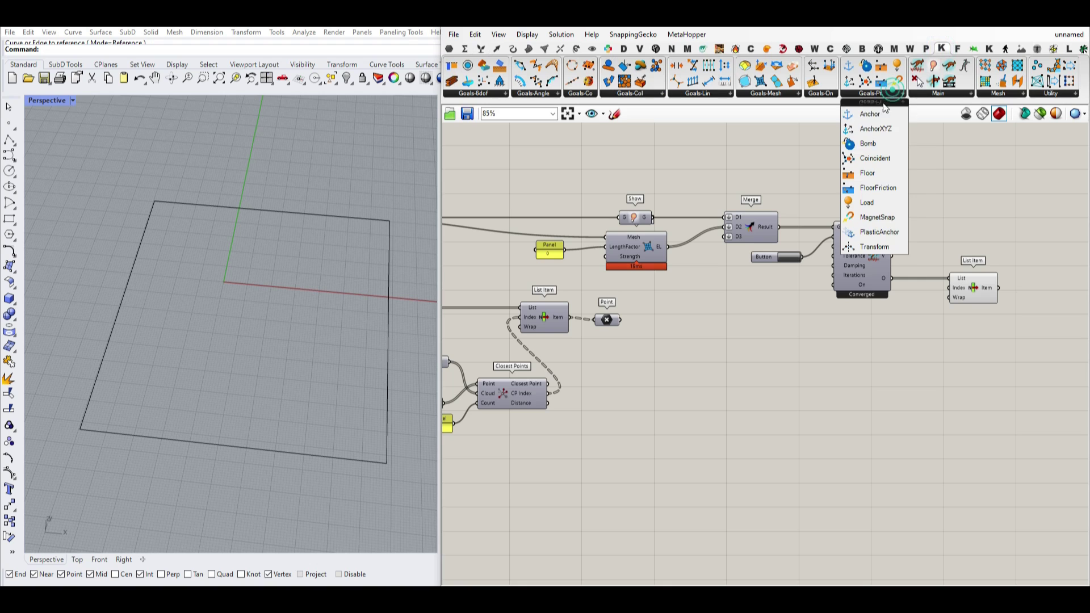
{"action": "left_click", "coordinate": [880, 111]}
{"action": "scroll", "coordinate": [665, 312], "scroll_direction": "up", "scroll_amount": 3}
{"action": "left_click", "coordinate": [666, 313]}
{"action": "left_click_drag", "start_coordinate": [594, 305], "coordinate": [662, 305]}
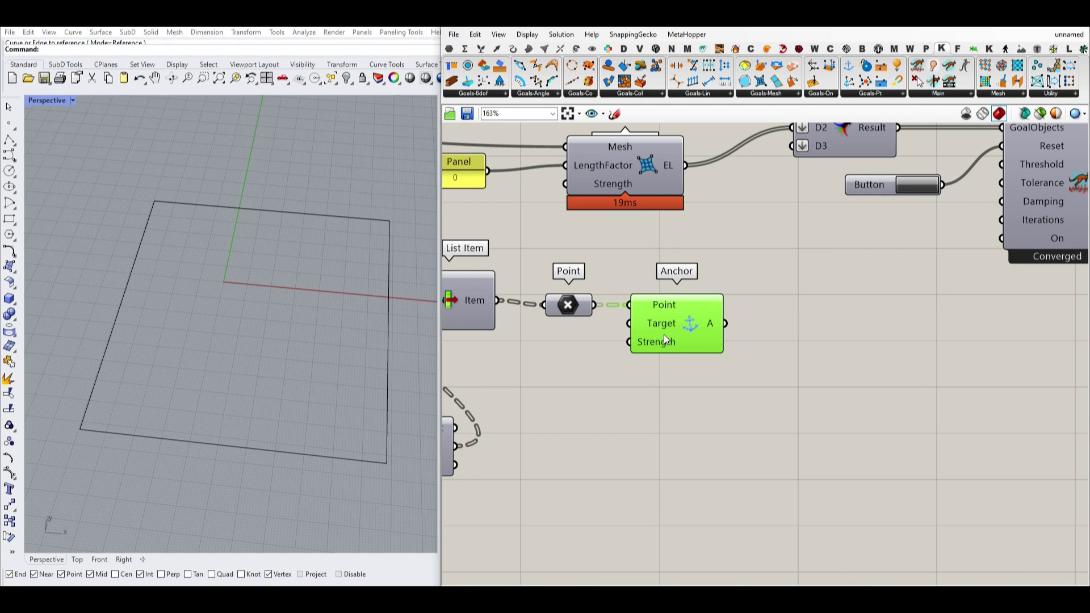
Connect the A output of Anchor to the D3 input of Merge.
{"action": "right_click_drag", "start_coordinate": [663, 335], "coordinate": [629, 372]}
{"action": "left_click_drag", "start_coordinate": [691, 361], "coordinate": [758, 173]}
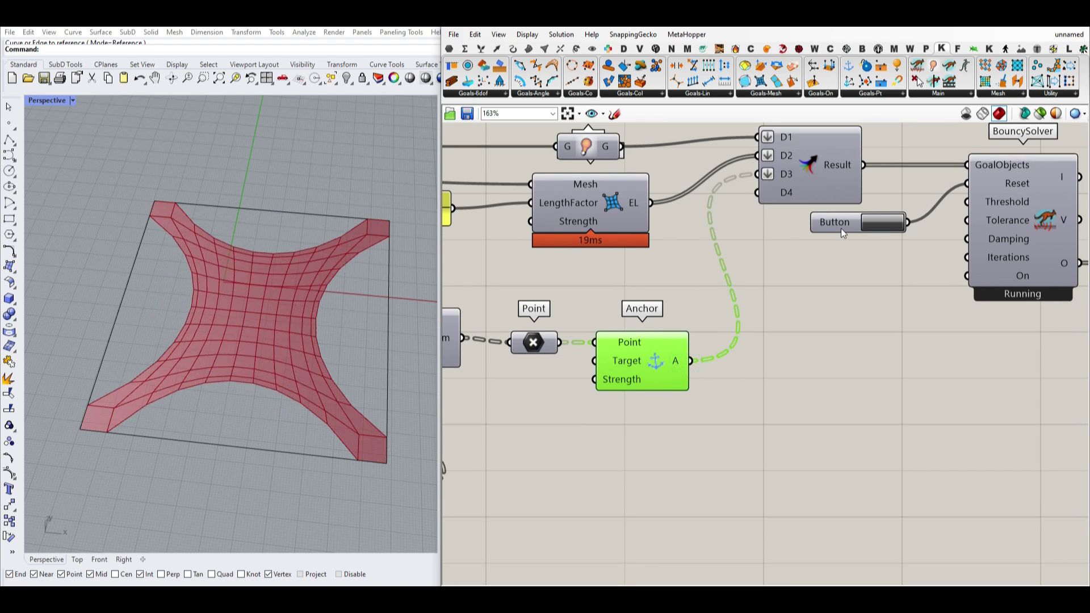
{"action": "left_click", "coordinate": [808, 335]}
{"action": "right_click_drag", "start_coordinate": [375, 267], "coordinate": [309, 370]}
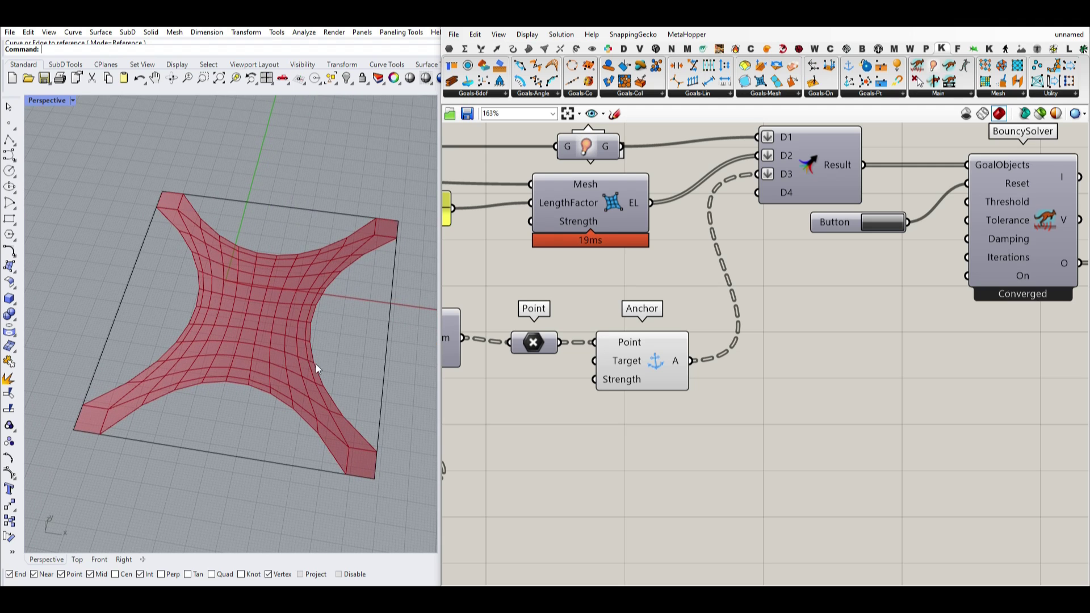
{"action": "scroll", "coordinate": [1062, 235], "scroll_direction": "down", "scroll_amount": 4}
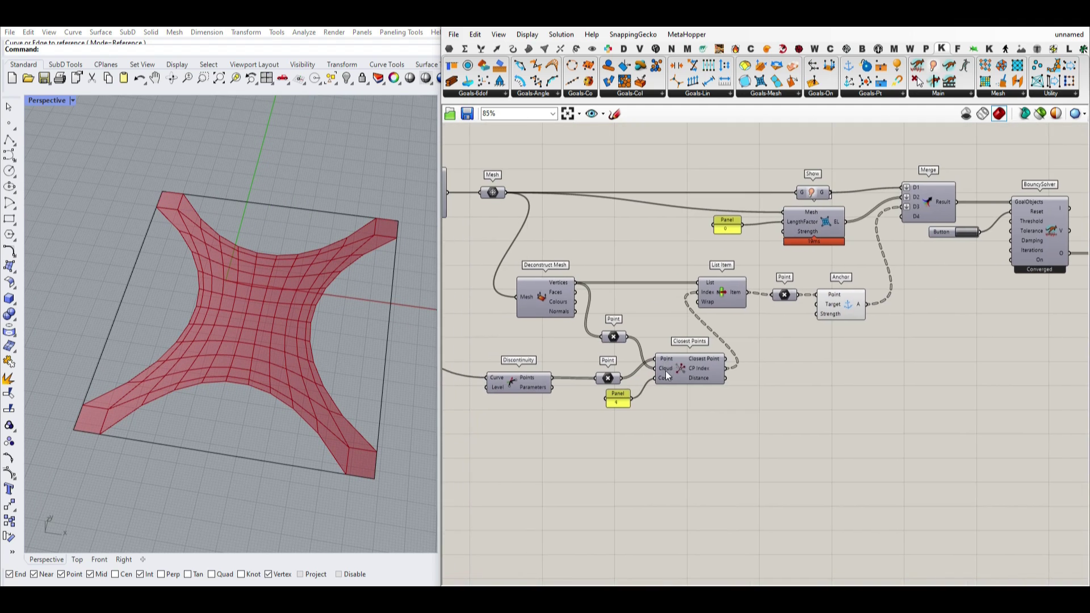
Try a value of 6 in the Count panel of Closest Points and return it to 4.
{"action": "scroll", "coordinate": [611, 397], "scroll_direction": "up", "scroll_amount": 5}
{"action": "double_click", "coordinate": [602, 396]}
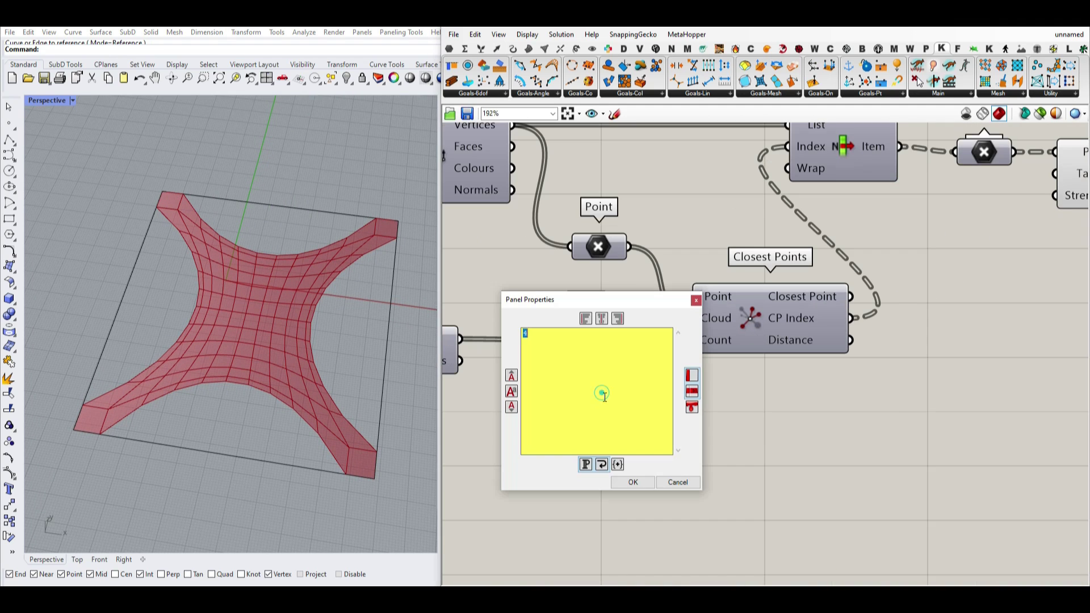
{"action": "type", "text": "6"}
{"action": "left_click", "coordinate": [630, 482]}
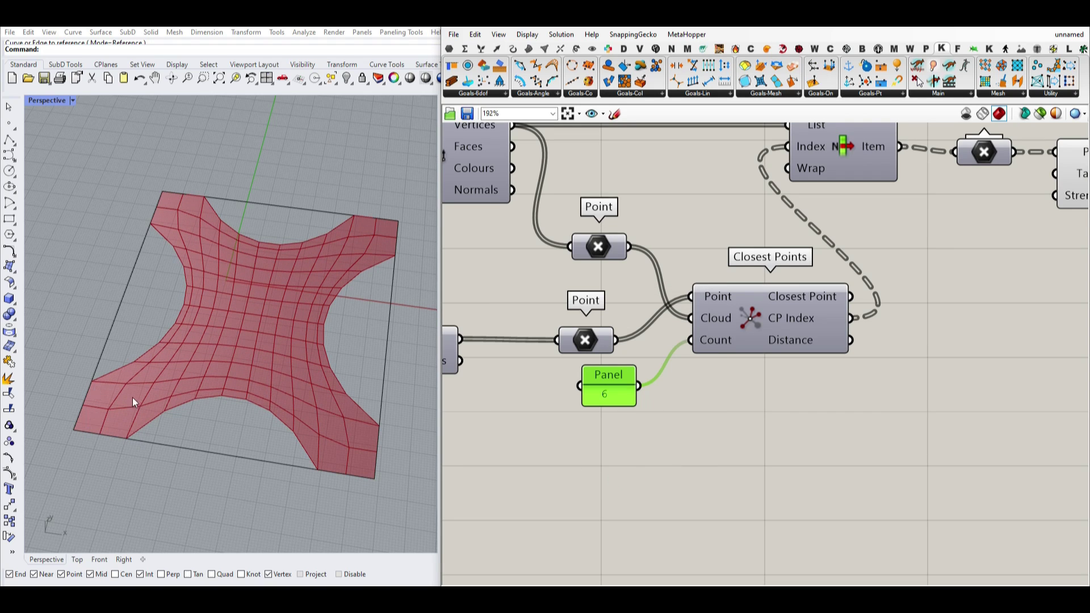
{"action": "double_click", "coordinate": [611, 393]}
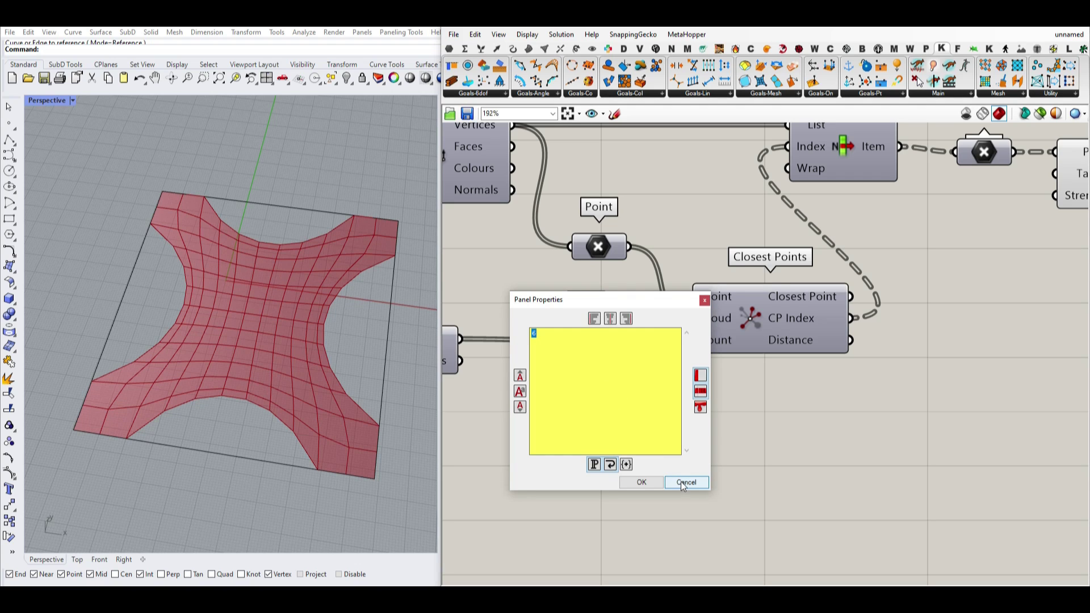
{"action": "type", "text": "4"}
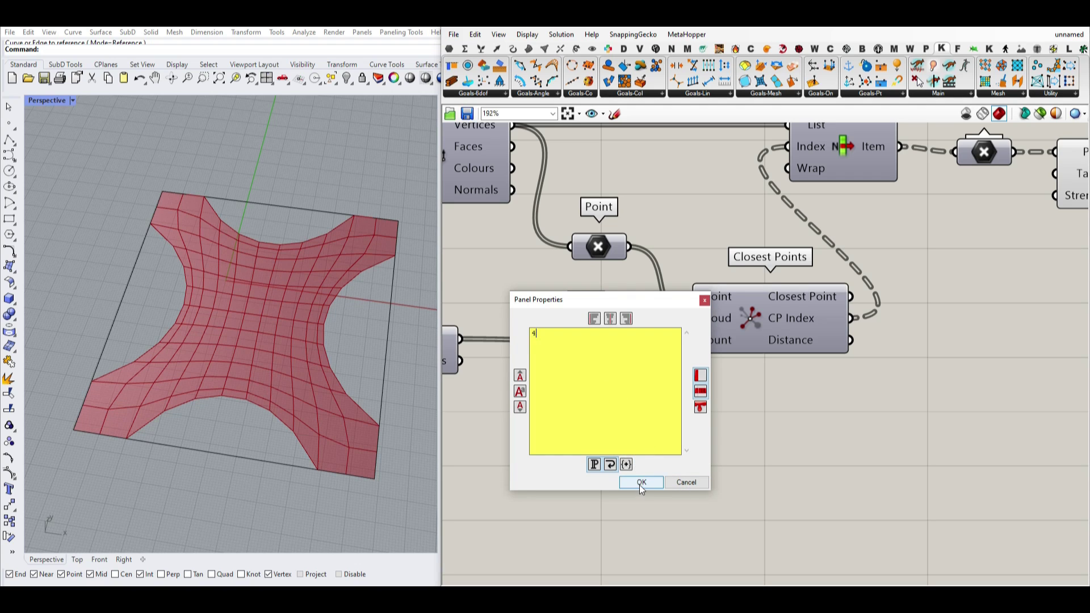
{"action": "left_click", "coordinate": [640, 481]}
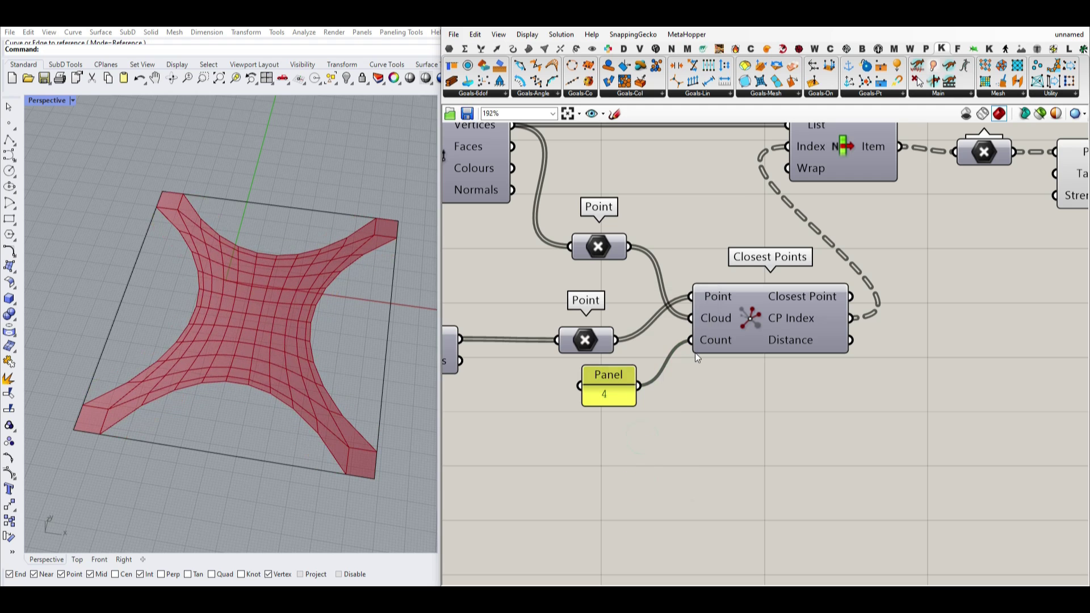
Add a Kangaroo AnchorXYZ goal below the Anchor component.
{"action": "scroll", "coordinate": [730, 302], "scroll_direction": "down", "scroll_amount": 5}
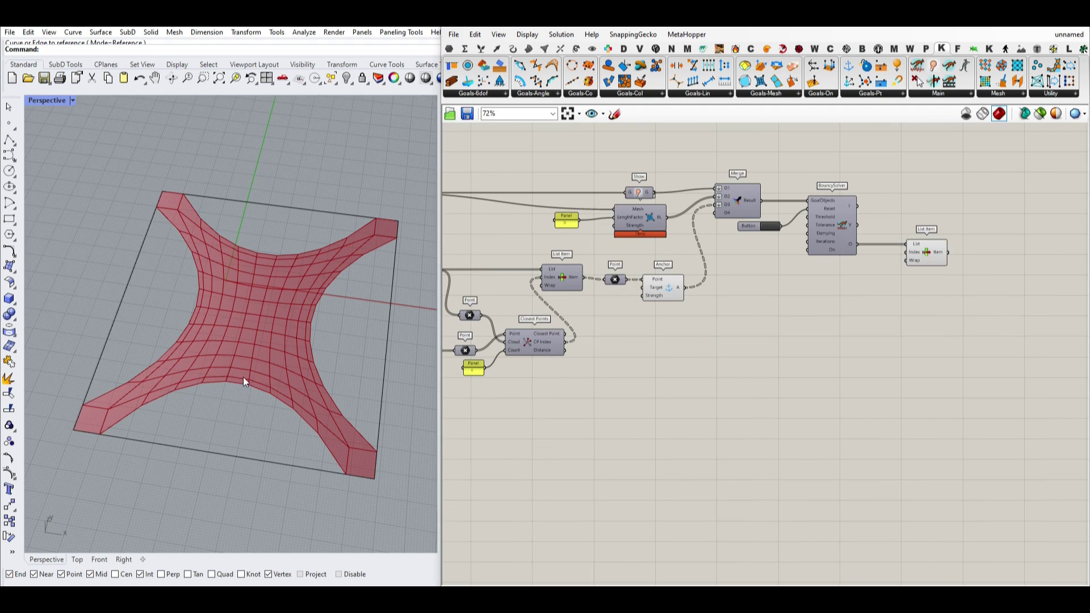
{"action": "scroll", "coordinate": [135, 396], "scroll_direction": "up", "scroll_amount": 3}
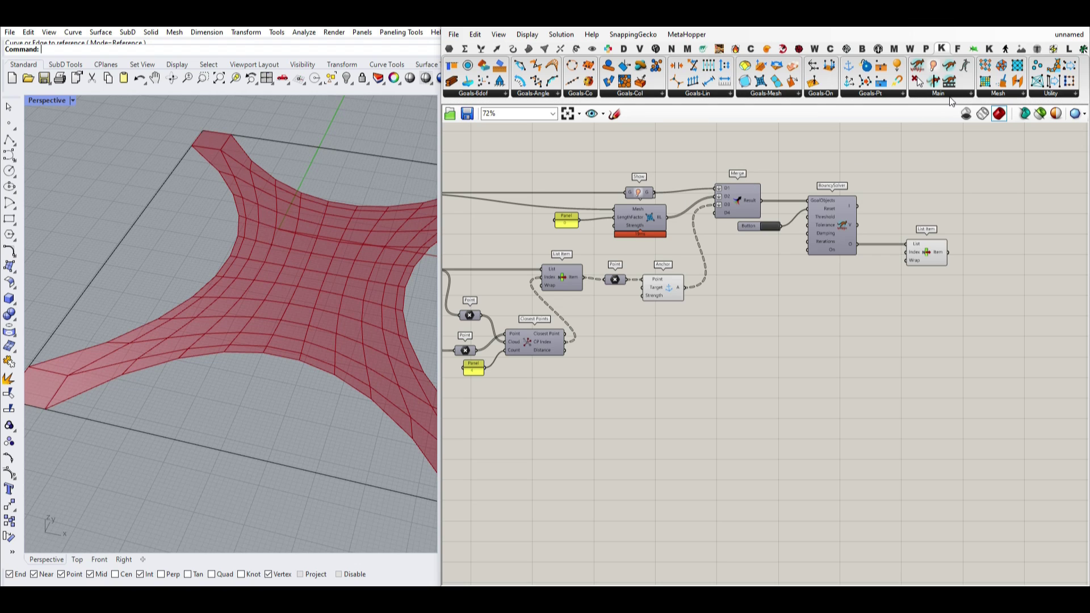
{"action": "left_click", "coordinate": [894, 96]}
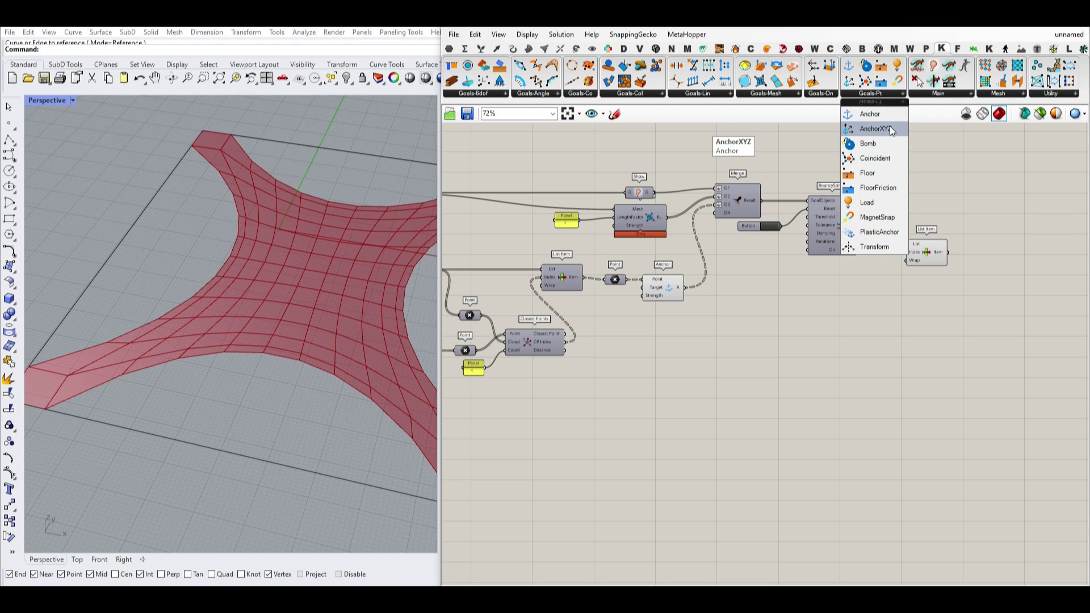
{"action": "left_click_drag", "start_coordinate": [890, 126], "coordinate": [682, 342]}
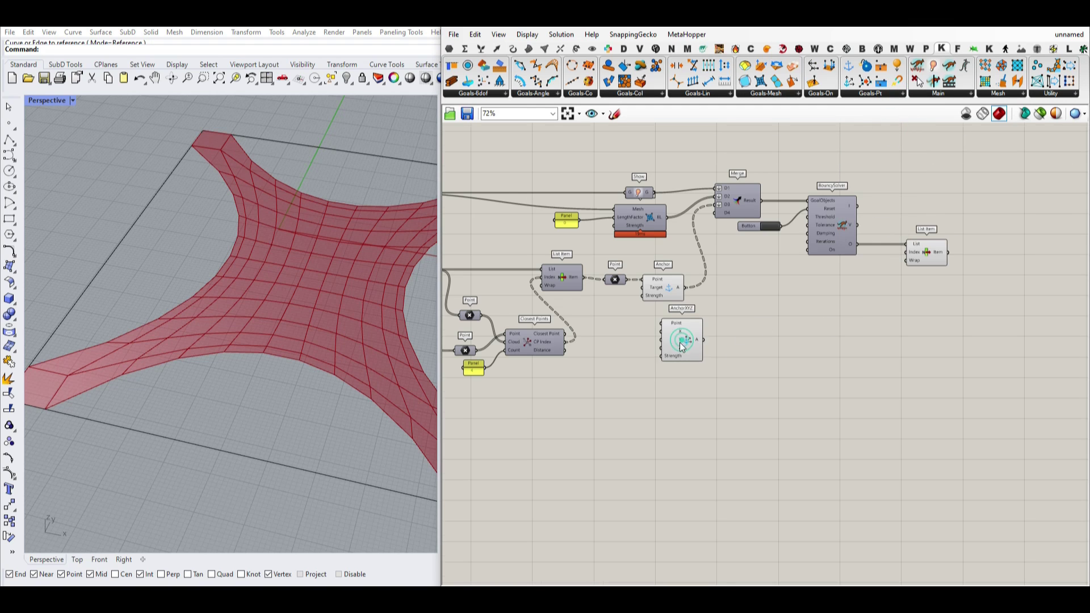
{"action": "scroll", "coordinate": [596, 429], "scroll_direction": "up", "scroll_amount": 3}
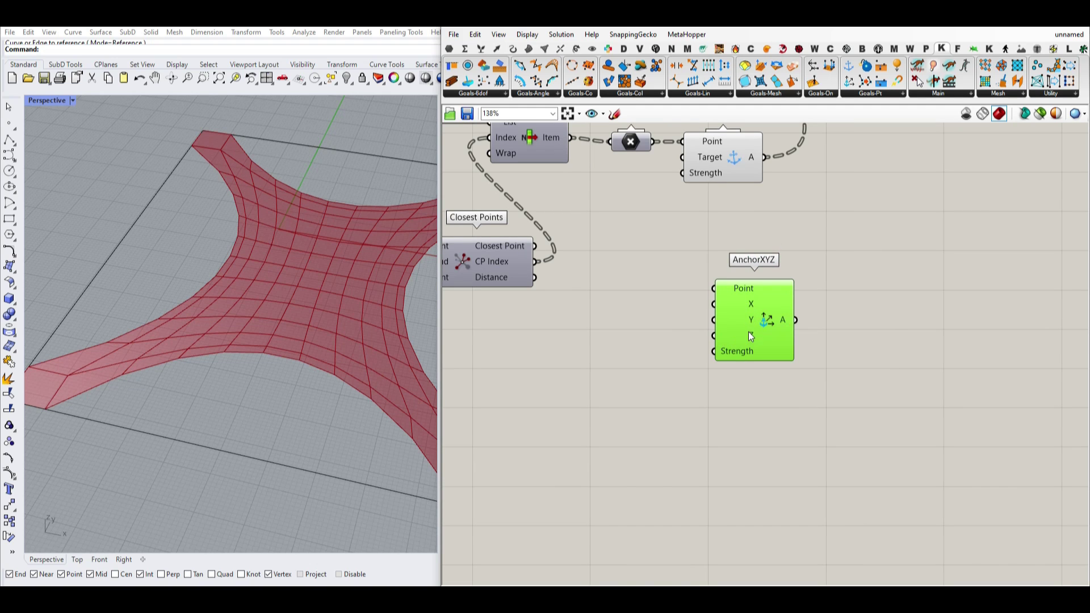
Invert the X and Y inputs of AnchorXYZ.
{"action": "mouse_move", "coordinate": [747, 335]}
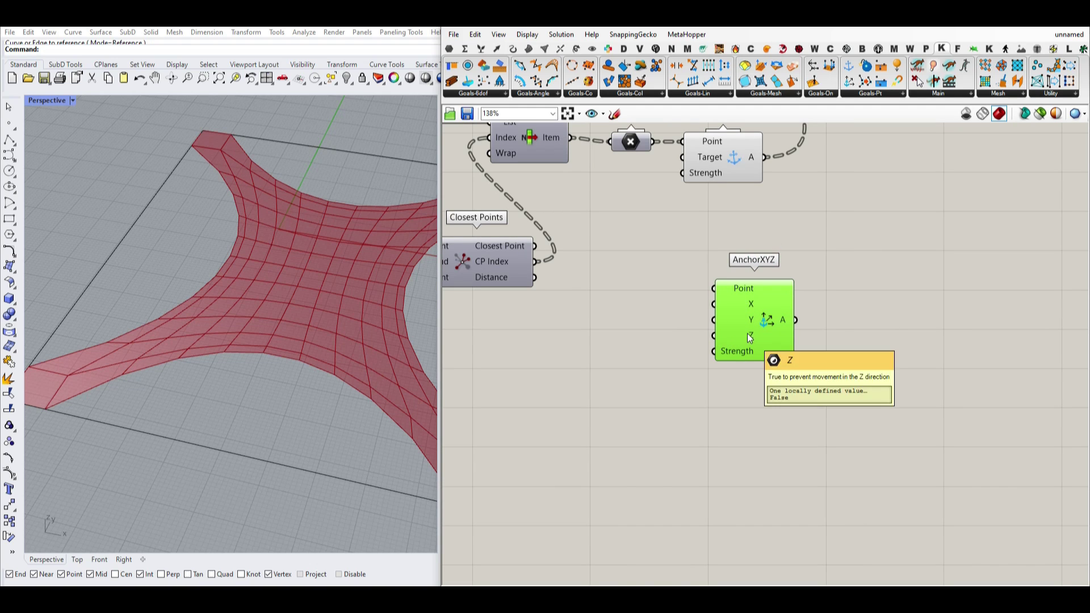
{"action": "right_click", "coordinate": [748, 302]}
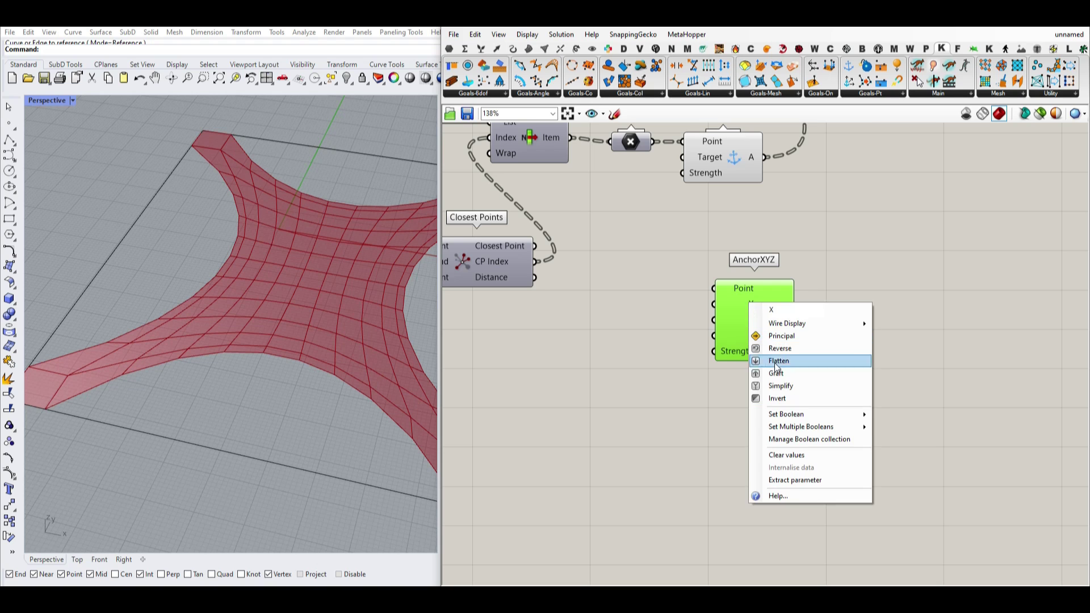
{"action": "left_click", "coordinate": [777, 399]}
{"action": "scroll", "coordinate": [758, 326], "scroll_direction": "up", "scroll_amount": 2}
{"action": "right_click", "coordinate": [748, 316]}
{"action": "left_click", "coordinate": [775, 409]}
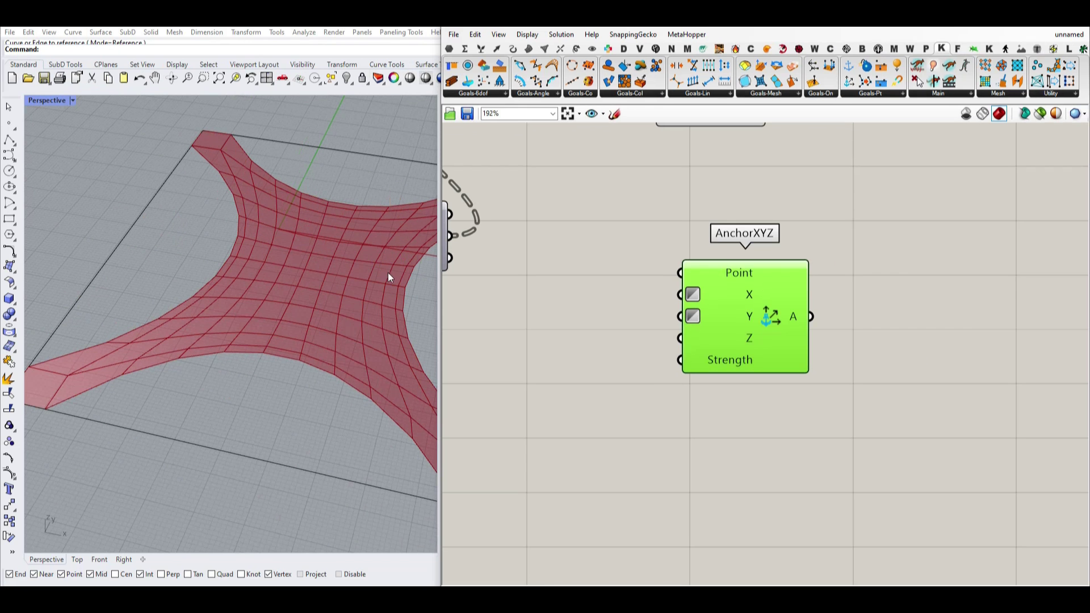
Add a Cull Index component below Closest Points.
{"action": "scroll", "coordinate": [674, 301], "scroll_direction": "down", "scroll_amount": 3}
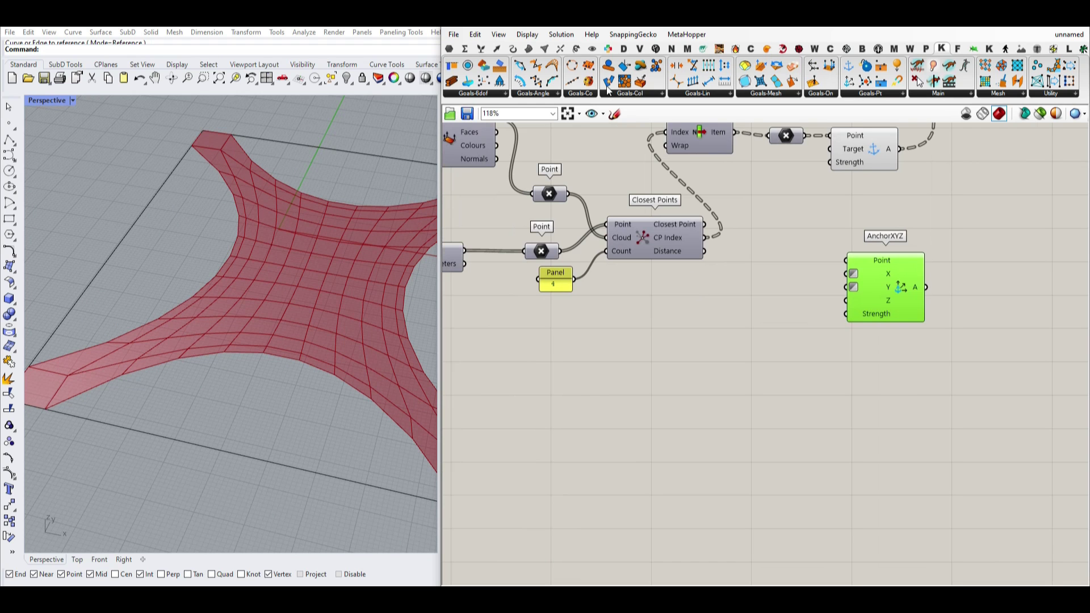
{"action": "left_click", "coordinate": [481, 48]}
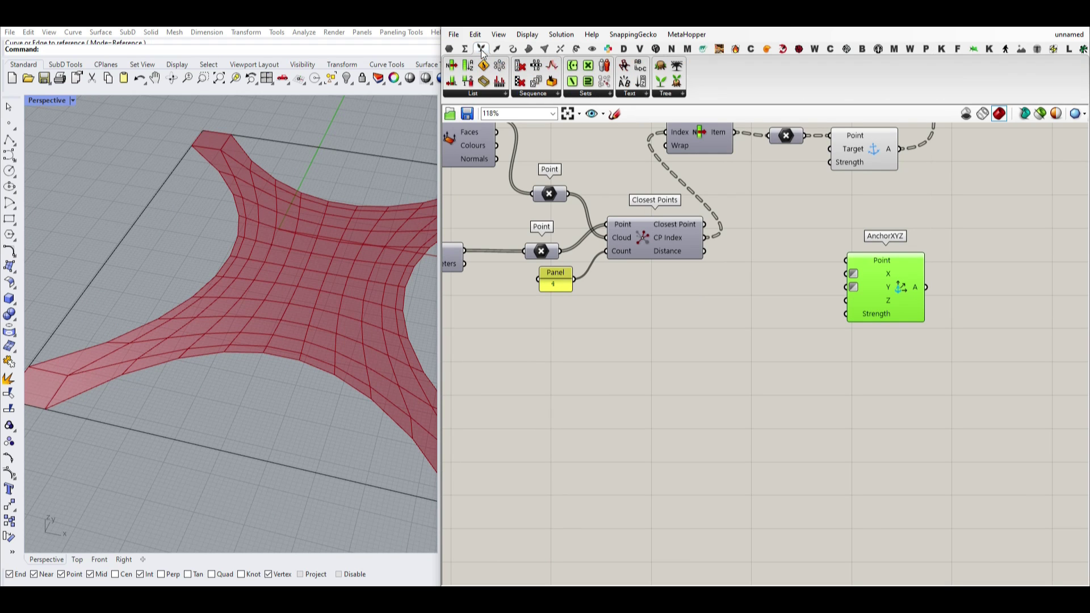
{"action": "left_click", "coordinate": [551, 95]}
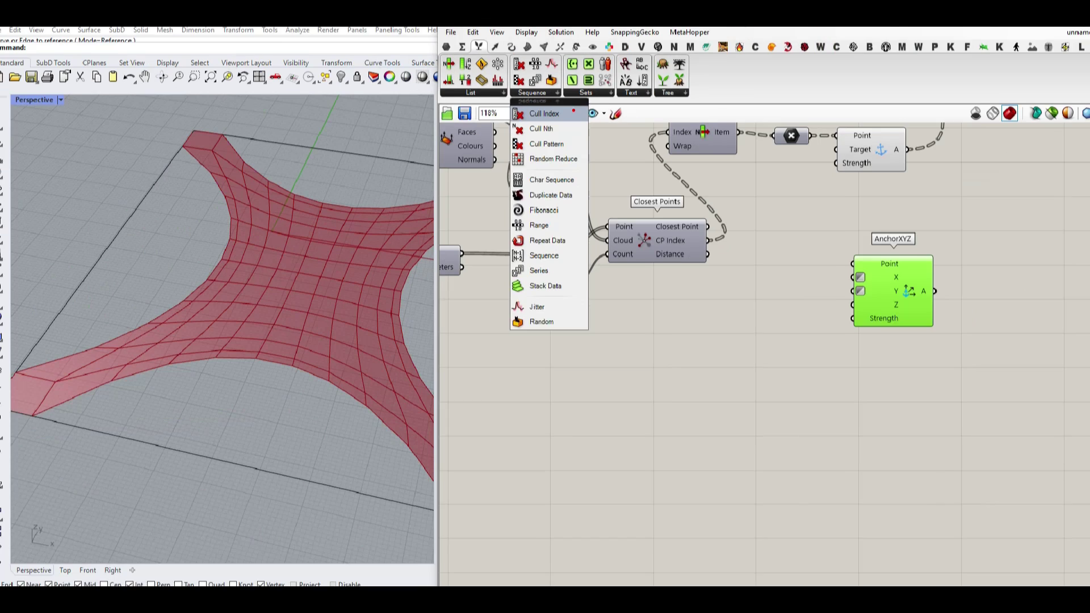
{"action": "left_click", "coordinate": [533, 93]}
{"action": "left_click_drag", "start_coordinate": [537, 112], "coordinate": [675, 293]}
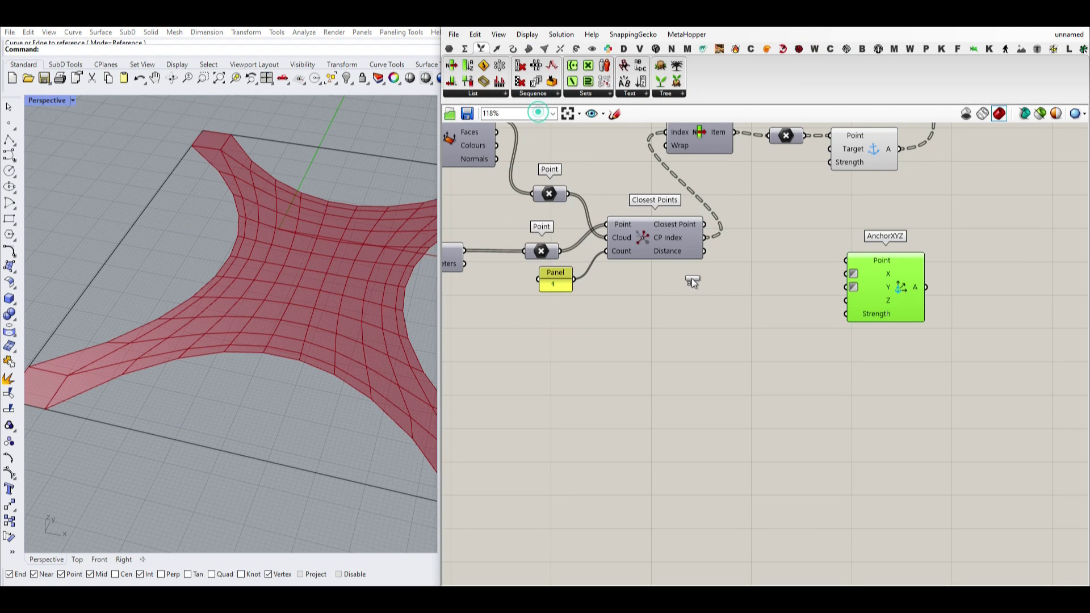
Connect the mesh vertices Point to Cull Index's List and CP Index to its Indices, placing the component right of Closest Points.
{"action": "scroll", "coordinate": [603, 275], "scroll_direction": "up", "scroll_amount": 3}
{"action": "left_click_drag", "start_coordinate": [605, 270], "coordinate": [730, 412]}
{"action": "right_click_drag", "start_coordinate": [454, 138], "coordinate": [512, 195]}
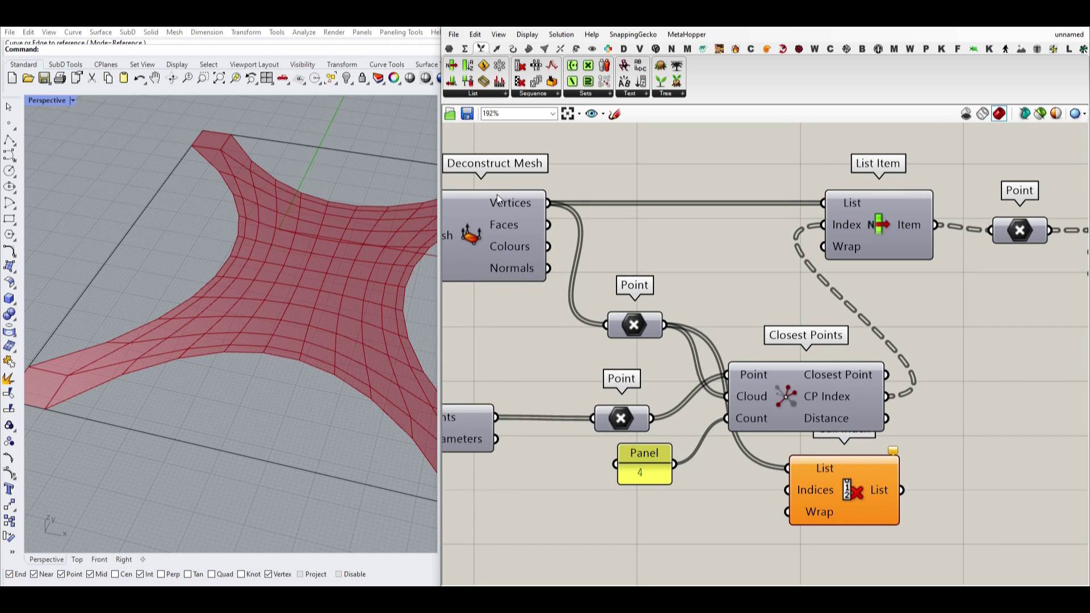
{"action": "right_click_drag", "start_coordinate": [813, 496], "coordinate": [640, 345]}
{"action": "left_click_drag", "start_coordinate": [654, 345], "coordinate": [805, 278]}
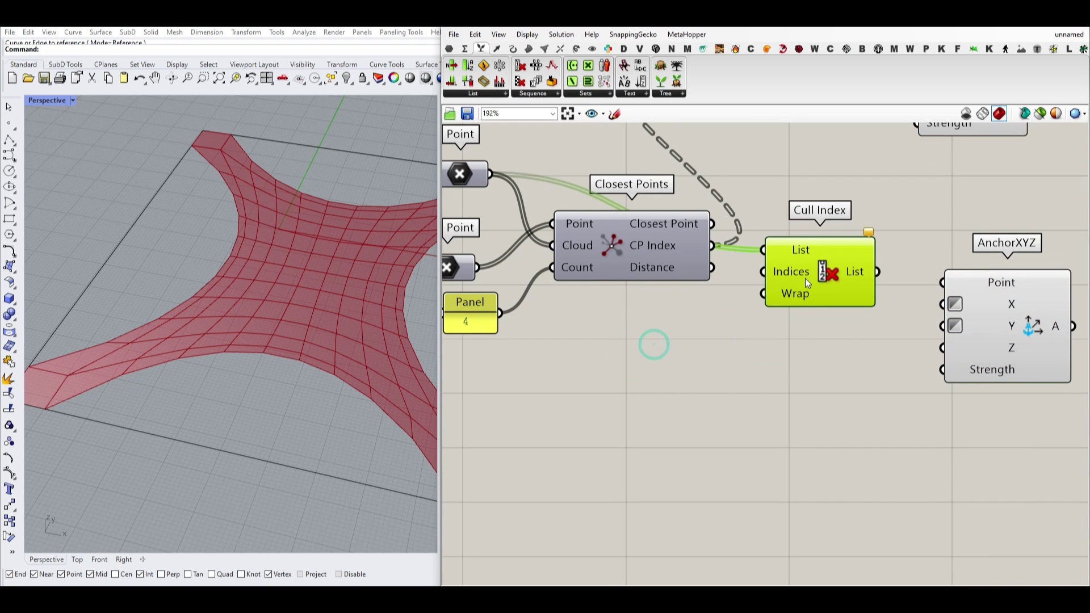
{"action": "left_click_drag", "start_coordinate": [711, 245], "coordinate": [765, 272]}
{"action": "left_click_drag", "start_coordinate": [823, 273], "coordinate": [829, 223]}
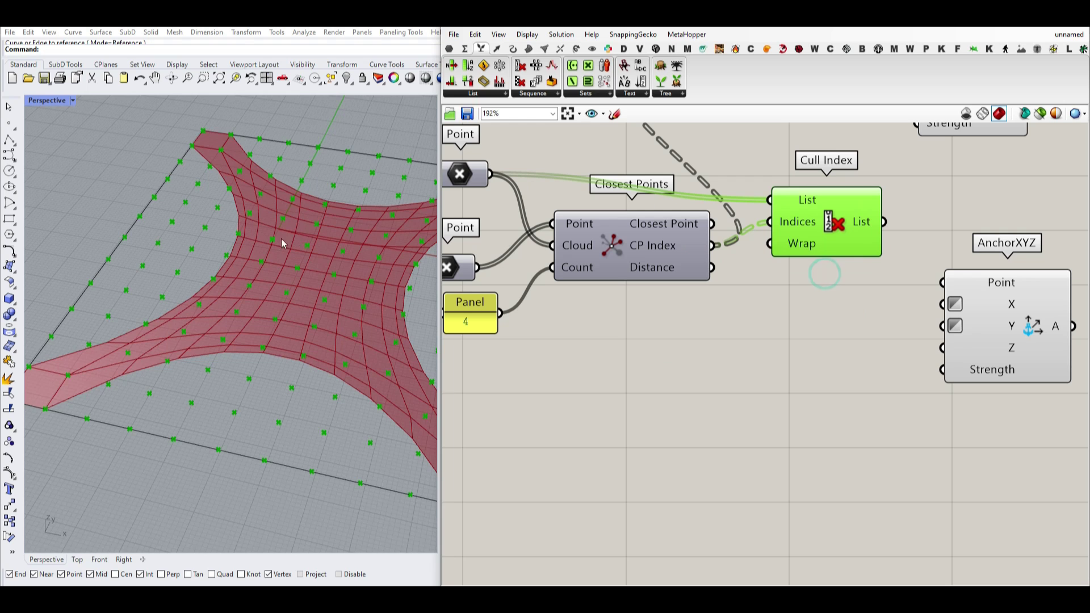
Move Cull Index slightly up and flatten its Indices input so the corner vertices are removed.
{"action": "scroll", "coordinate": [196, 235], "scroll_direction": "down", "scroll_amount": 4}
{"action": "scroll", "coordinate": [199, 240], "scroll_direction": "up", "scroll_amount": 2}
{"action": "right_click_drag", "start_coordinate": [745, 272], "coordinate": [696, 298]}
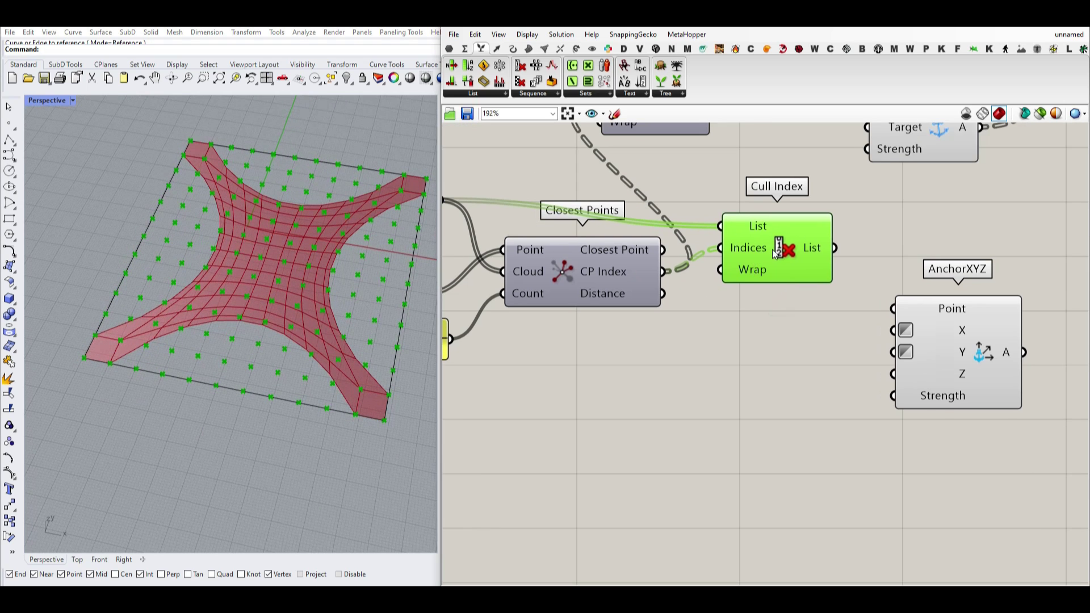
{"action": "right_click_drag", "start_coordinate": [806, 265], "coordinate": [775, 273]}
{"action": "left_click_drag", "start_coordinate": [775, 272], "coordinate": [775, 250]}
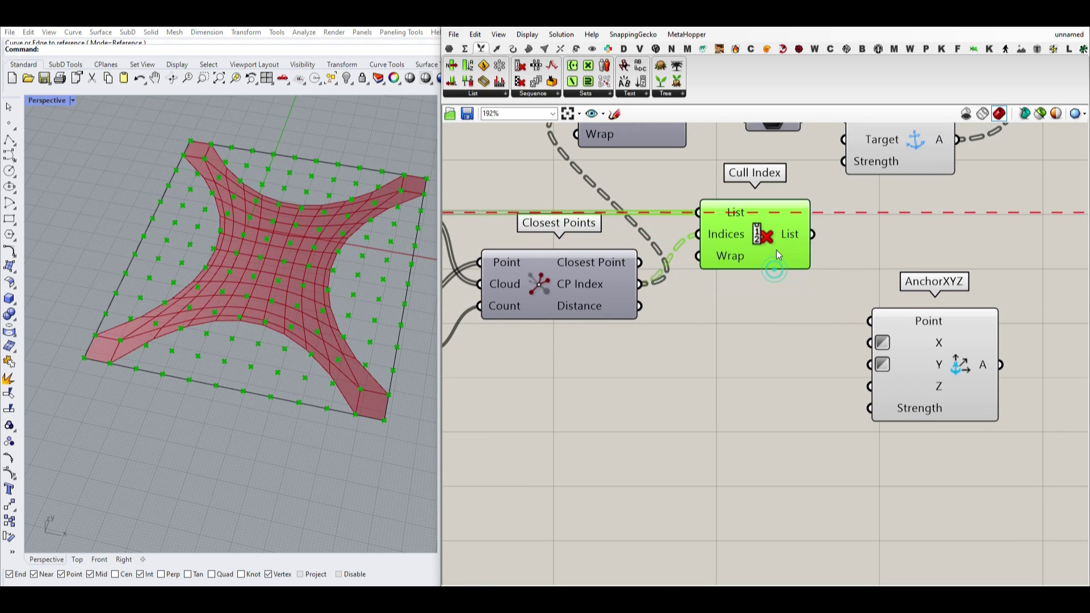
{"action": "left_click", "coordinate": [722, 339]}
{"action": "right_click_drag", "start_coordinate": [683, 292], "coordinate": [705, 292]}
{"action": "right_click", "coordinate": [745, 239]}
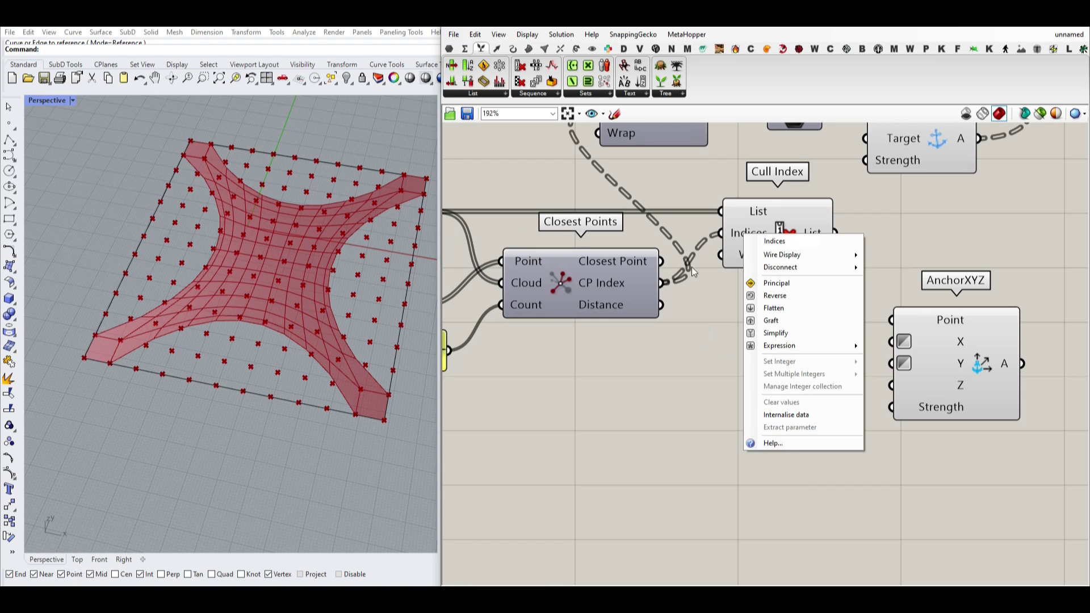
{"action": "left_click", "coordinate": [760, 308]}
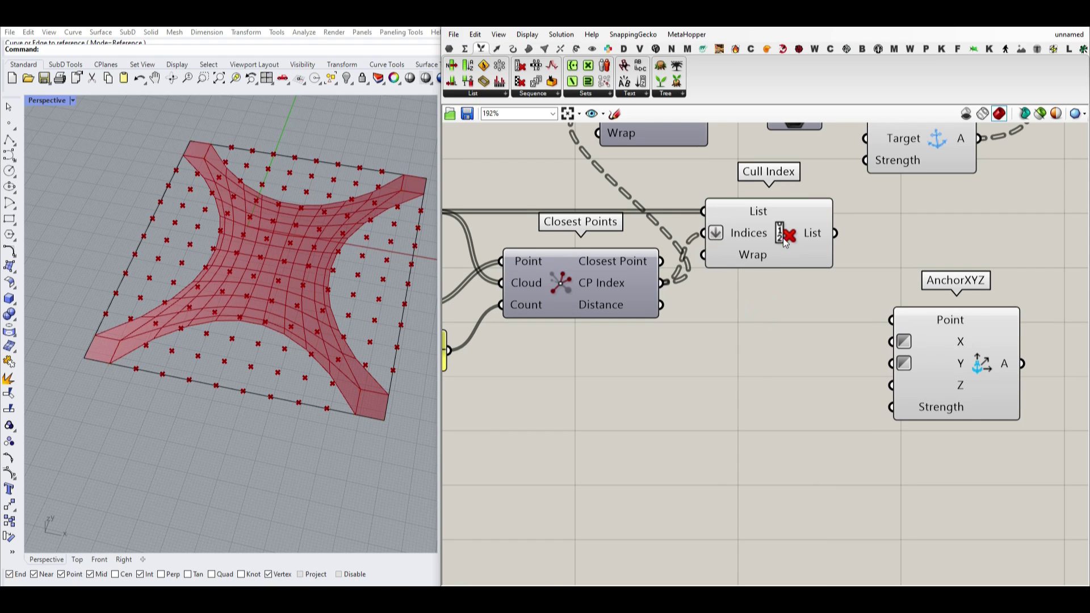
{"action": "left_click", "coordinate": [766, 236]}
{"action": "mouse_move", "coordinate": [748, 235]}
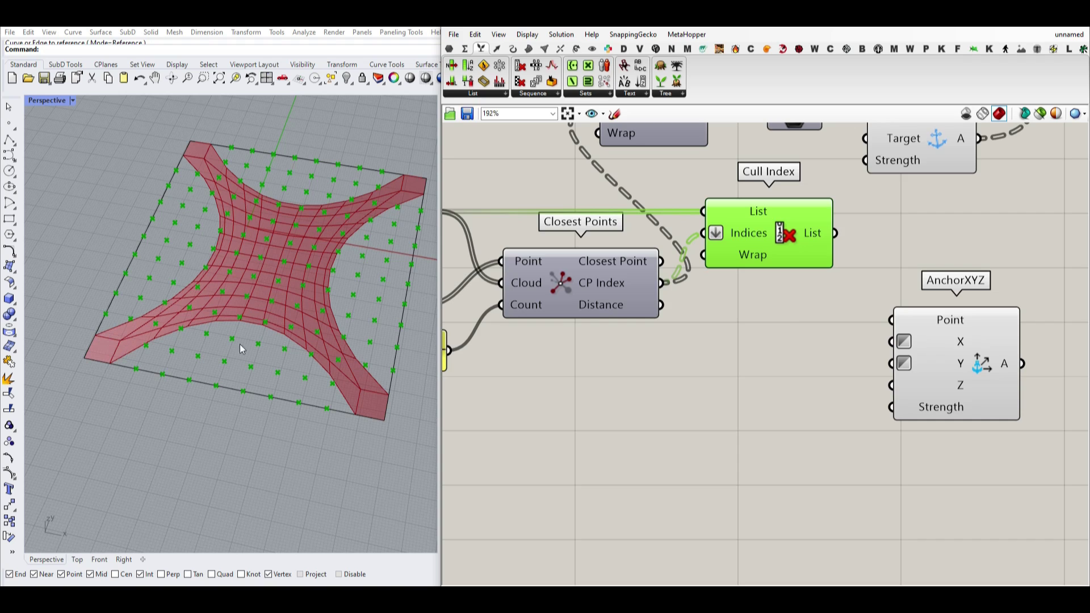
Connect the List output of Cull Index to the Point input of AnchorXYZ.
{"action": "right_click_drag", "start_coordinate": [795, 311], "coordinate": [595, 368]}
{"action": "left_click_drag", "start_coordinate": [635, 291], "coordinate": [691, 377]}
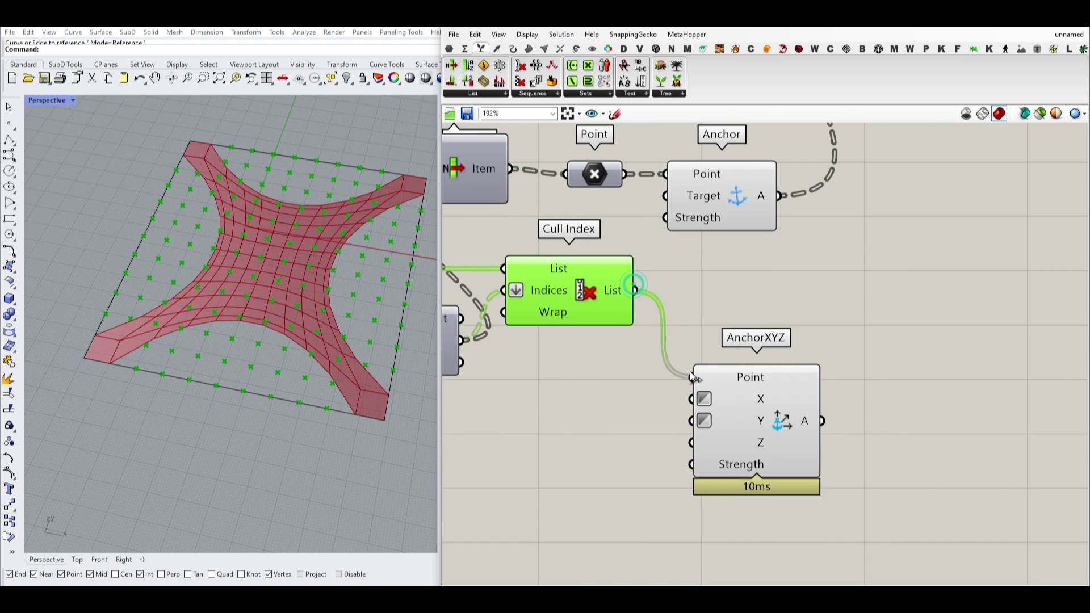
{"action": "left_click", "coordinate": [861, 379]}
Connect the A output of AnchorXYZ to the D4 input of Merge and flatten D4.
{"action": "scroll", "coordinate": [862, 379], "scroll_direction": "down", "scroll_amount": 3}
{"action": "left_click_drag", "start_coordinate": [744, 478], "coordinate": [766, 219]}
{"action": "right_click", "coordinate": [782, 213]}
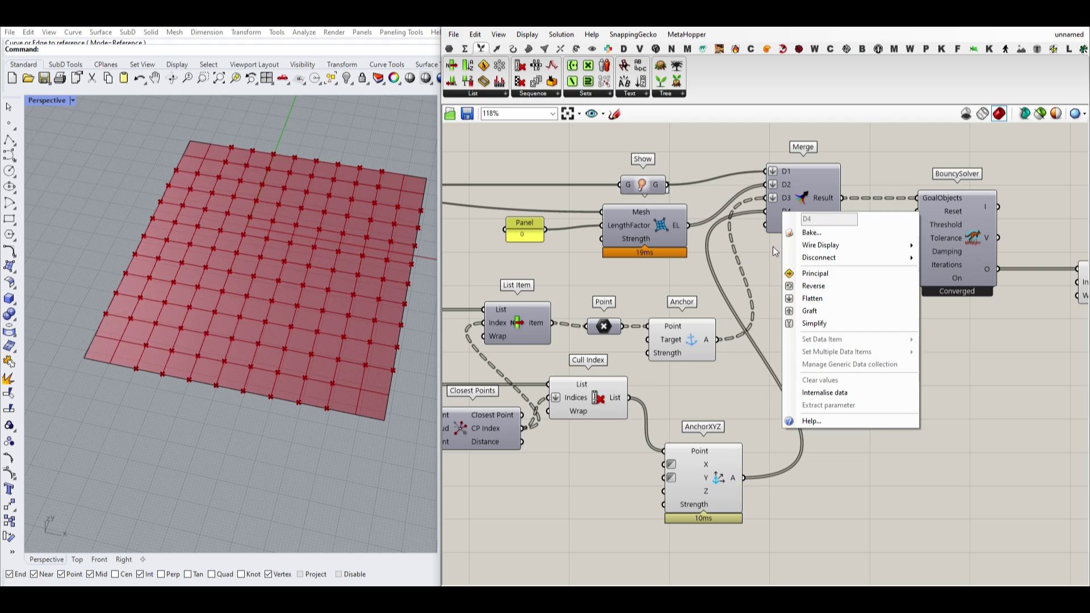
{"action": "left_click", "coordinate": [806, 297]}
{"action": "left_click", "coordinate": [852, 241]}
{"action": "mouse_move", "coordinate": [284, 352]}
{"action": "right_mouse_down"}
{"action": "mouse_move", "coordinate": [329, 314]}
{"action": "mouse_move", "coordinate": [284, 346]}
{"action": "right_mouse_up"}
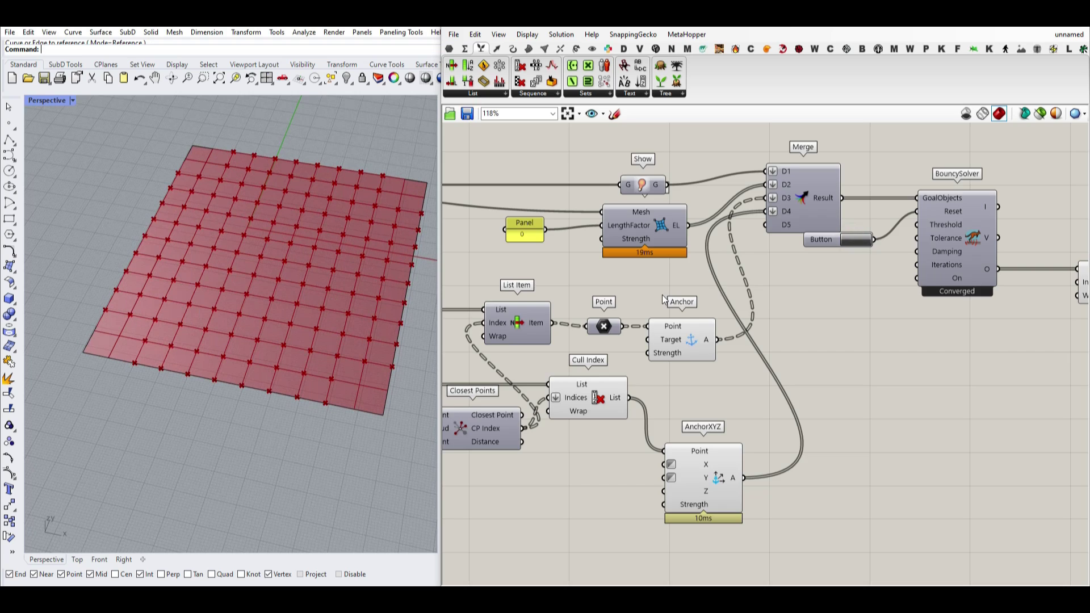
Move Merge, the Button, BouncySolver and the final List Item together to the right to free up space.
{"action": "scroll", "coordinate": [667, 301], "scroll_direction": "down", "scroll_amount": 5}
{"action": "left_click_drag", "start_coordinate": [891, 318], "coordinate": [803, 260]}
{"action": "left_click", "coordinate": [740, 349]}
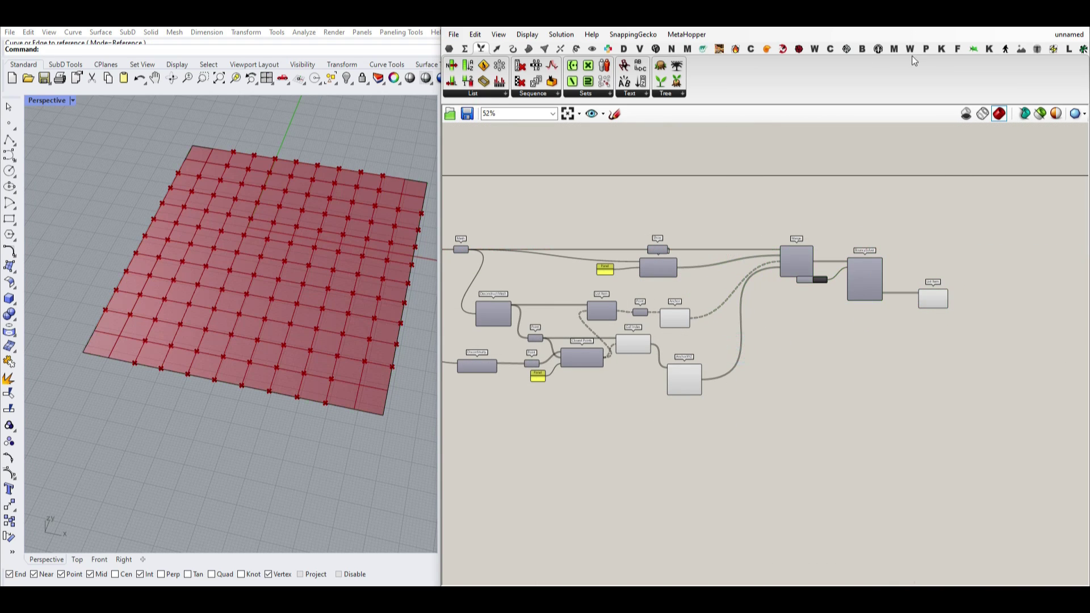
Place a VertexLoads goal below Merge and move Merge, the Button, BouncySolver and the final List Item further right.
{"action": "left_click", "coordinate": [940, 49]}
{"action": "left_click", "coordinate": [768, 93]}
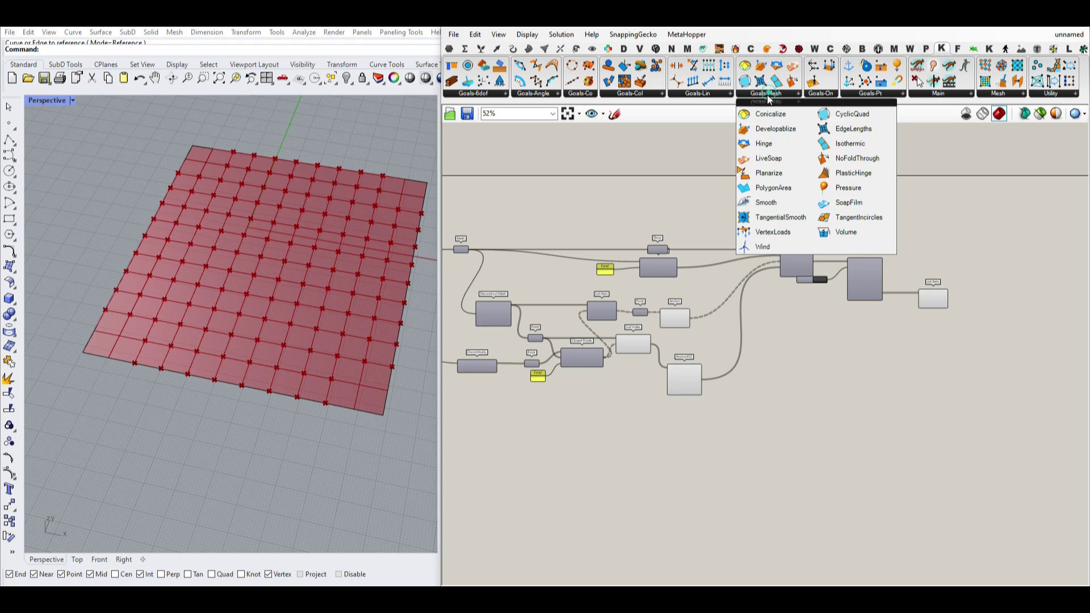
{"action": "left_click_drag", "start_coordinate": [774, 232], "coordinate": [821, 272]}
{"action": "scroll", "coordinate": [682, 415], "scroll_direction": "up", "scroll_amount": 3}
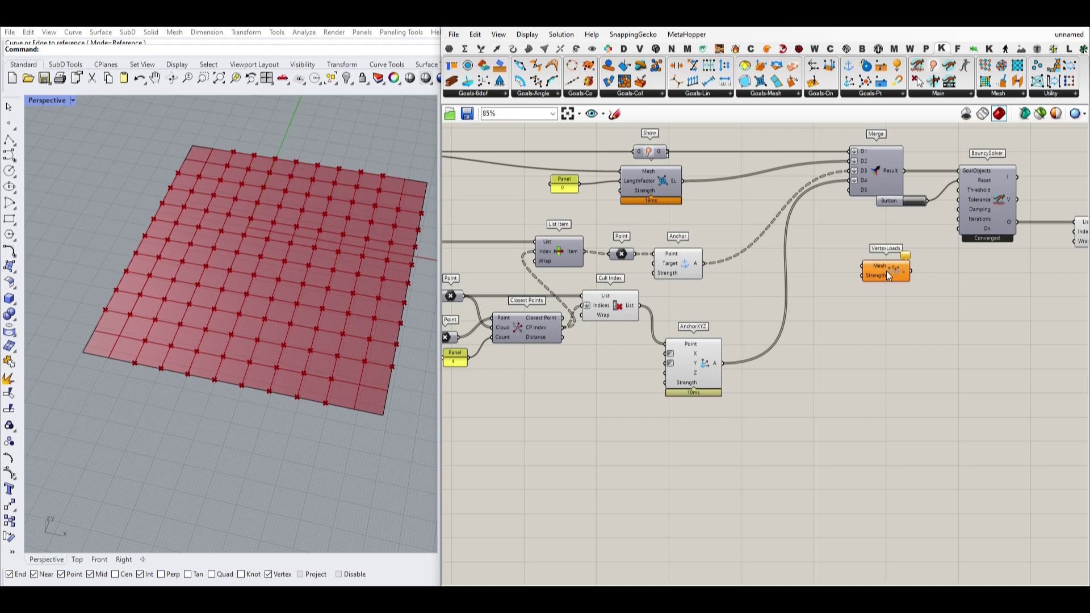
{"action": "right_click_drag", "start_coordinate": [886, 271], "coordinate": [738, 283]}
{"action": "left_click_drag", "start_coordinate": [979, 146], "coordinate": [843, 197]}
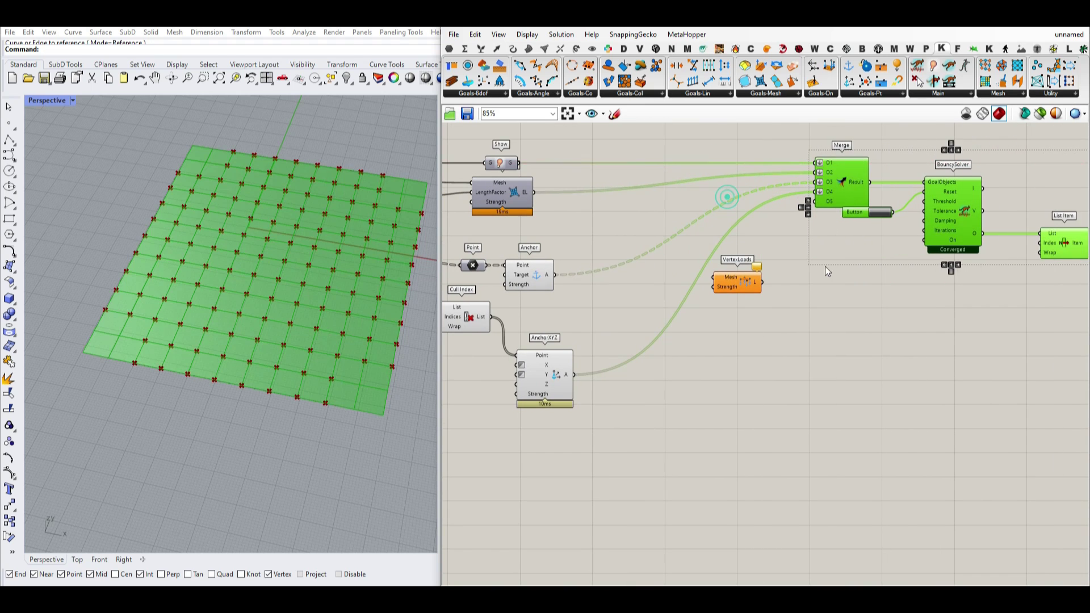
{"action": "left_click", "coordinate": [825, 267]}
Flatten the D5 input of Merge and connect the L output of VertexLoads to it.
{"action": "scroll", "coordinate": [823, 267], "scroll_direction": "up", "scroll_amount": 4}
{"action": "right_click", "coordinate": [847, 272]}
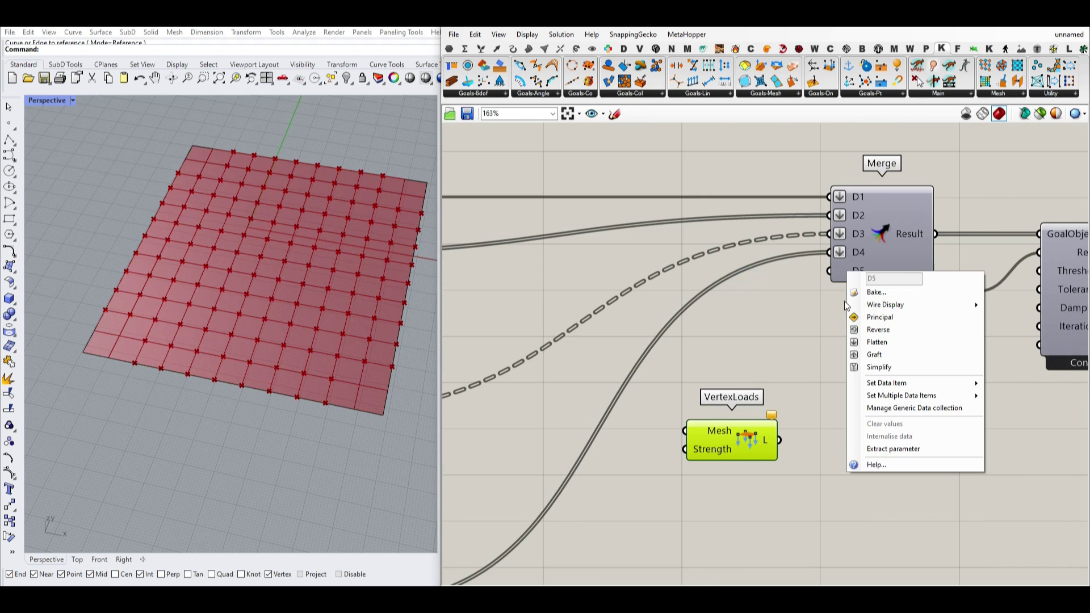
{"action": "left_click", "coordinate": [878, 342]}
{"action": "left_click_drag", "start_coordinate": [779, 440], "coordinate": [829, 262]}
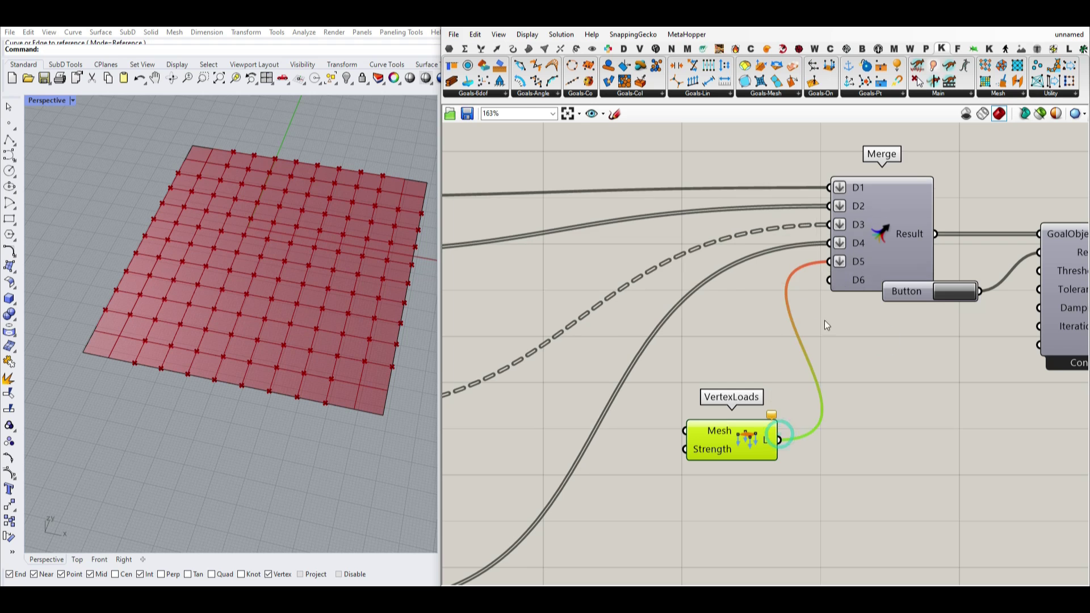
{"action": "right_click_drag", "start_coordinate": [797, 418], "coordinate": [829, 362]}
{"action": "left_click_drag", "start_coordinate": [762, 393], "coordinate": [794, 386]}
Connect the Mesh parameter after Mesh Surface to the Mesh input of VertexLoads.
{"action": "scroll", "coordinate": [848, 356], "scroll_direction": "down", "scroll_amount": 5}
{"action": "right_click_drag", "start_coordinate": [596, 341], "coordinate": [686, 341]}
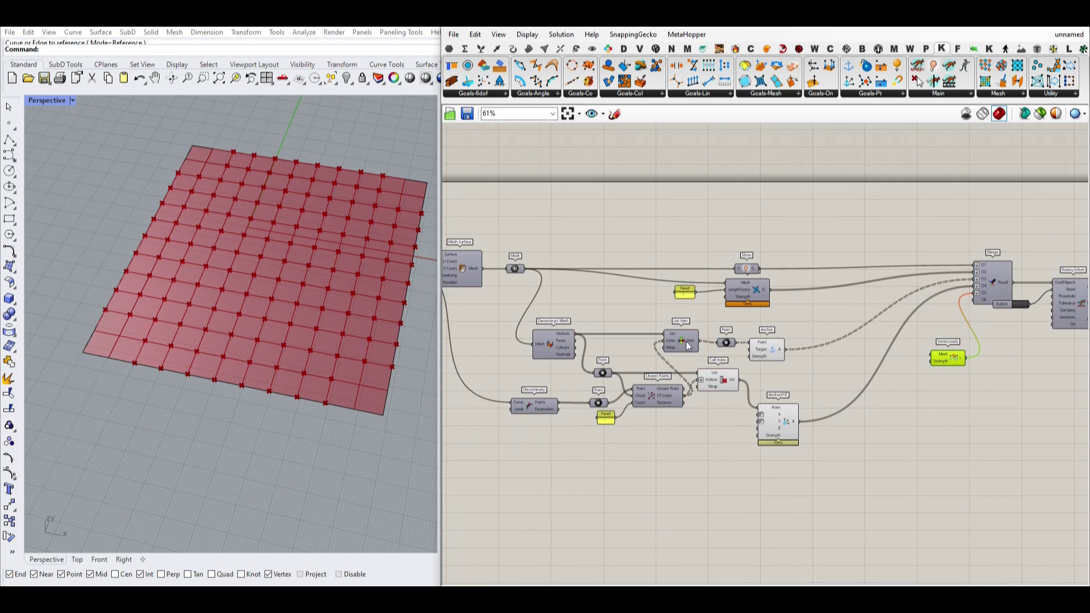
{"action": "scroll", "coordinate": [527, 280], "scroll_direction": "up", "scroll_amount": 3}
{"action": "scroll", "coordinate": [522, 261], "scroll_direction": "down", "scroll_amount": 6}
{"action": "left_click_drag", "start_coordinate": [523, 261], "coordinate": [770, 317]}
{"action": "scroll", "coordinate": [792, 309], "scroll_direction": "up", "scroll_amount": 5}
{"action": "scroll", "coordinate": [688, 335], "scroll_direction": "up", "scroll_amount": 3}
Create a 2.22 number slider, connect it to the Strength input of VertexLoads and adjust it to 2.47.
{"action": "double_click", "coordinate": [685, 345]}
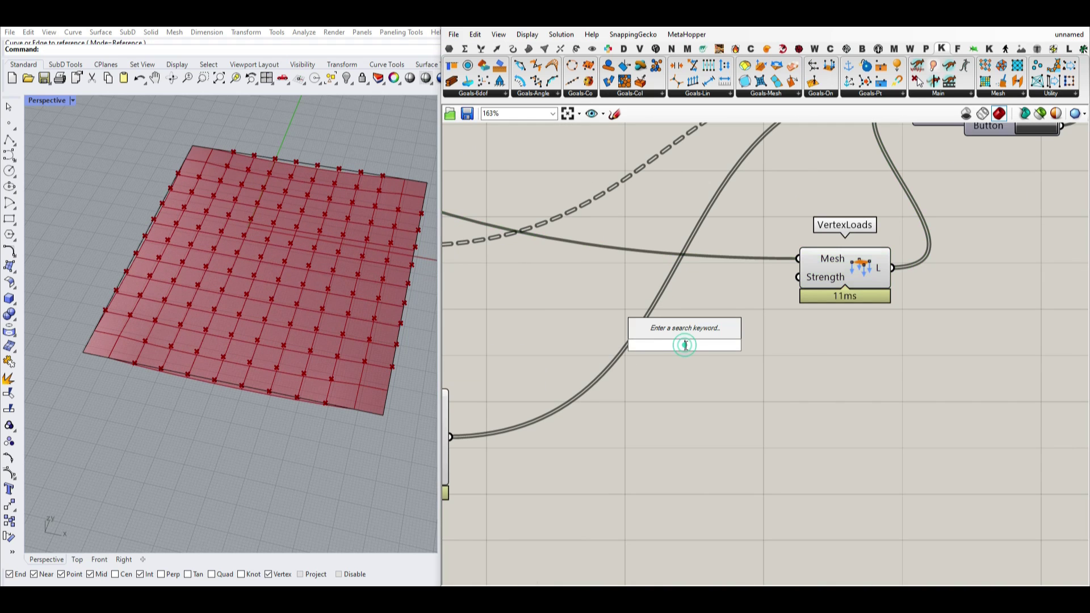
{"action": "type", "text": "2.22"}
{"action": "key", "text": "Return"}
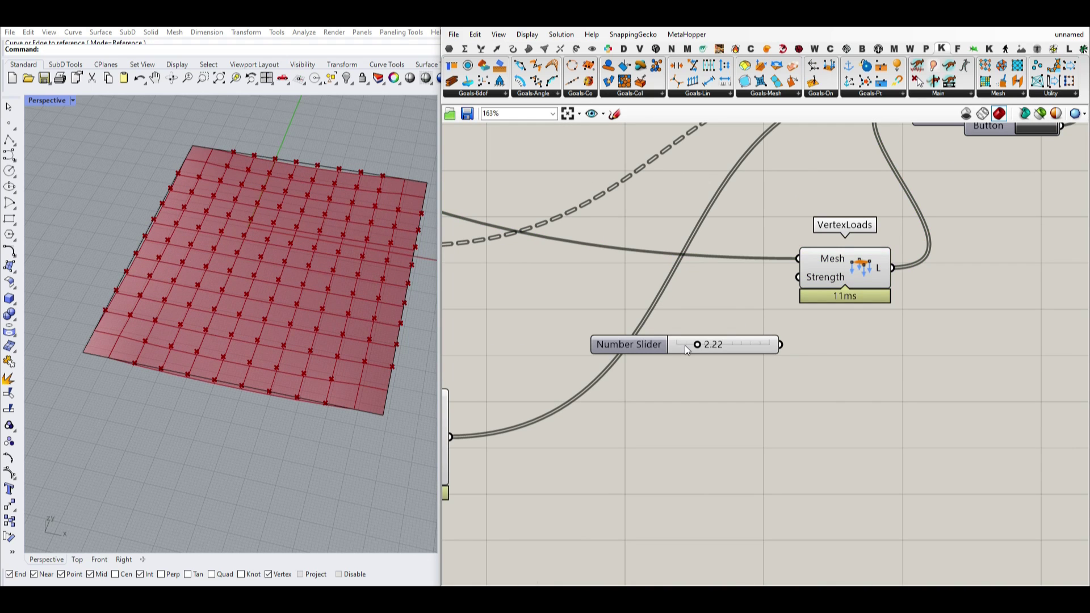
{"action": "left_click_drag", "start_coordinate": [782, 345], "coordinate": [720, 325]}
{"action": "right_click_drag", "start_coordinate": [273, 335], "coordinate": [116, 298]}
{"action": "left_click_drag", "start_coordinate": [664, 335], "coordinate": [667, 334]}
{"action": "right_click_drag", "start_coordinate": [687, 297], "coordinate": [717, 305]}
Turn off the preview of all components upstream of VertexLoads and Merge.
{"action": "scroll", "coordinate": [717, 305], "scroll_direction": "down", "scroll_amount": 6}
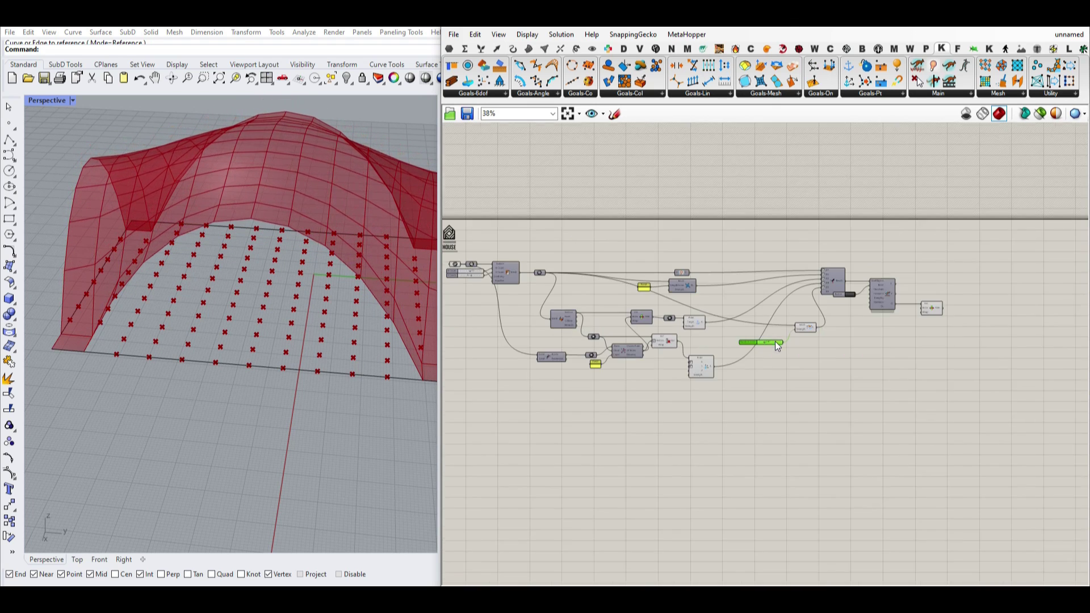
{"action": "left_click_drag", "start_coordinate": [756, 384], "coordinate": [448, 238]}
{"action": "right_click", "coordinate": [591, 226]}
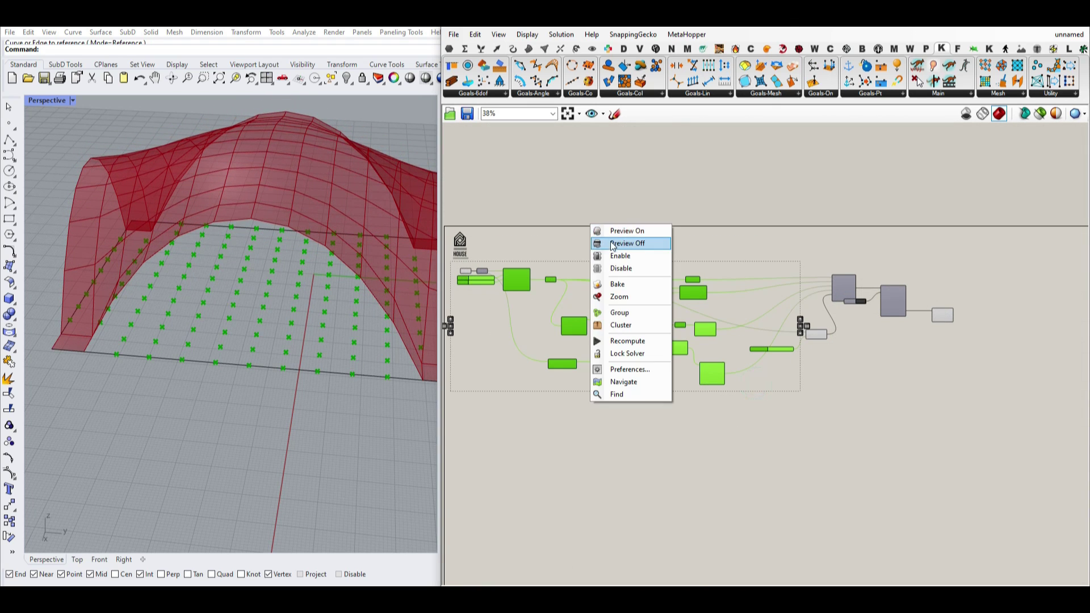
{"action": "left_click", "coordinate": [612, 245]}
Set the panel feeding the Count input of Closest Points to 6.
{"action": "right_click_drag", "start_coordinate": [267, 272], "coordinate": [304, 288]}
{"action": "scroll", "coordinate": [315, 362], "scroll_direction": "down", "scroll_amount": 4}
{"action": "scroll", "coordinate": [304, 285], "scroll_direction": "up", "scroll_amount": 5}
{"action": "right_click_drag", "start_coordinate": [159, 335], "coordinate": [191, 404]}
{"action": "scroll", "coordinate": [609, 368], "scroll_direction": "up", "scroll_amount": 5}
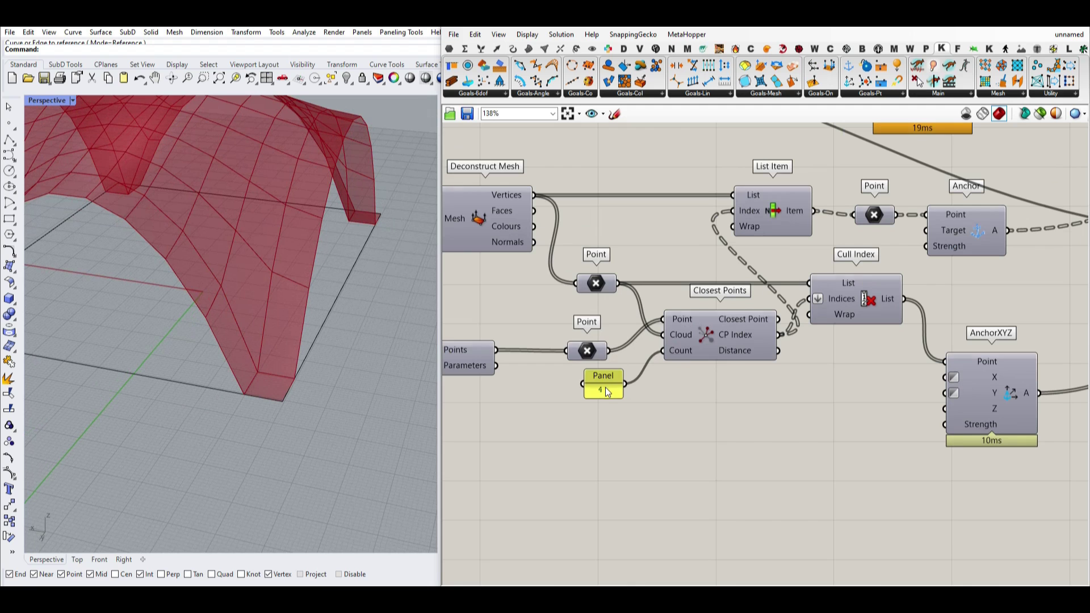
{"action": "double_click", "coordinate": [605, 387]}
{"action": "key", "text": "ctrl+a"}
{"action": "type", "text": "6"}
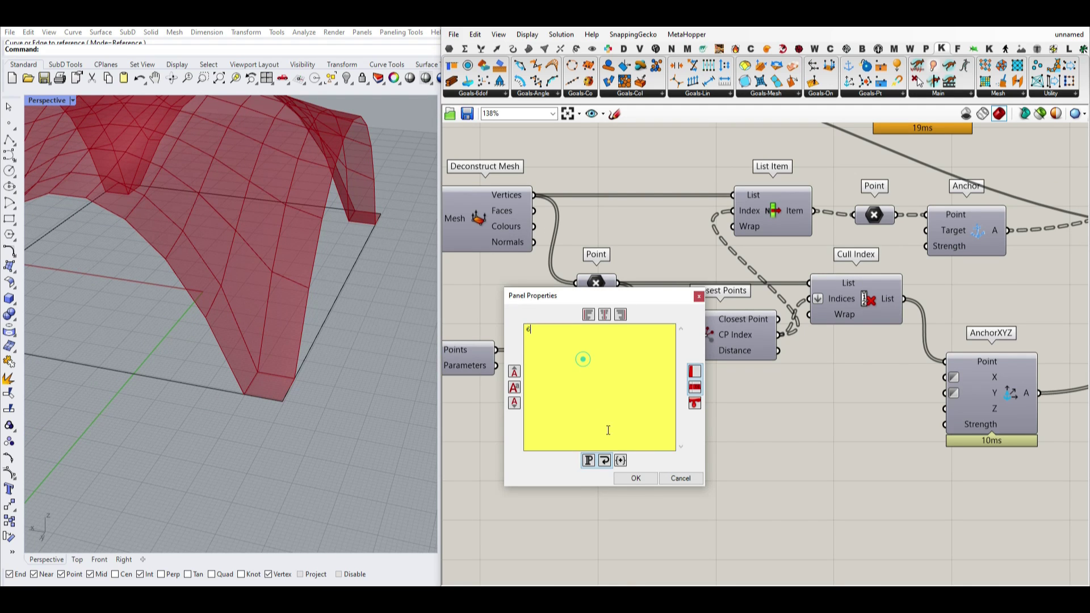
{"action": "left_click", "coordinate": [635, 478]}
Reset the BouncySolver simulation to rerun it with six closest points.
{"action": "scroll", "coordinate": [312, 372], "scroll_direction": "down", "scroll_amount": 5}
{"action": "right_click_drag", "start_coordinate": [1052, 231], "coordinate": [456, 353]}
{"action": "left_click", "coordinate": [934, 253]}
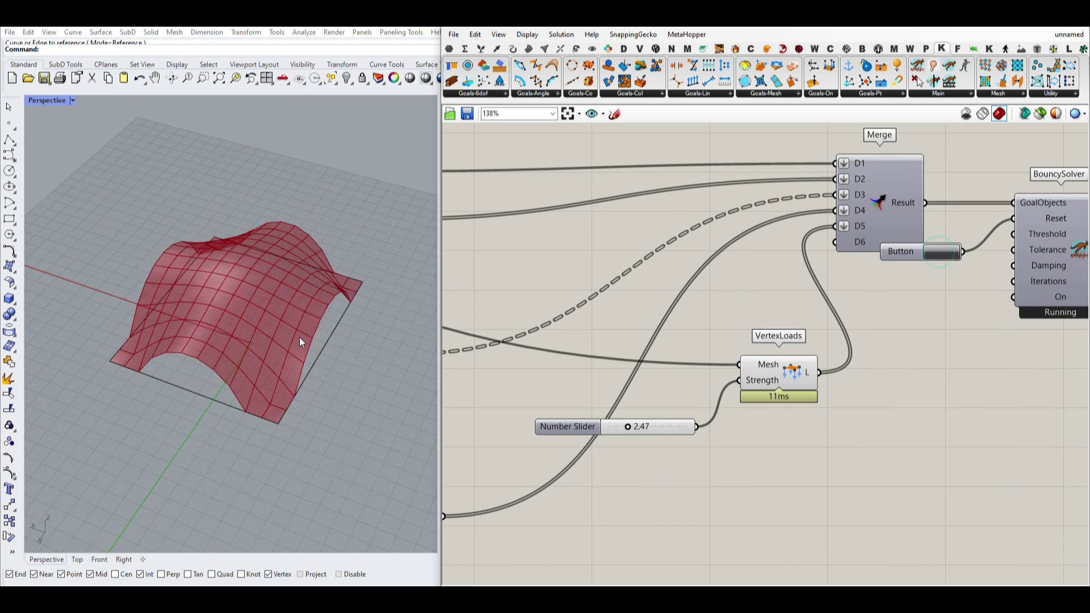
{"action": "mouse_move", "coordinate": [243, 365]}
{"action": "right_mouse_down"}
{"action": "mouse_move", "coordinate": [298, 346]}
{"action": "mouse_move", "coordinate": [232, 347]}
{"action": "right_mouse_up"}
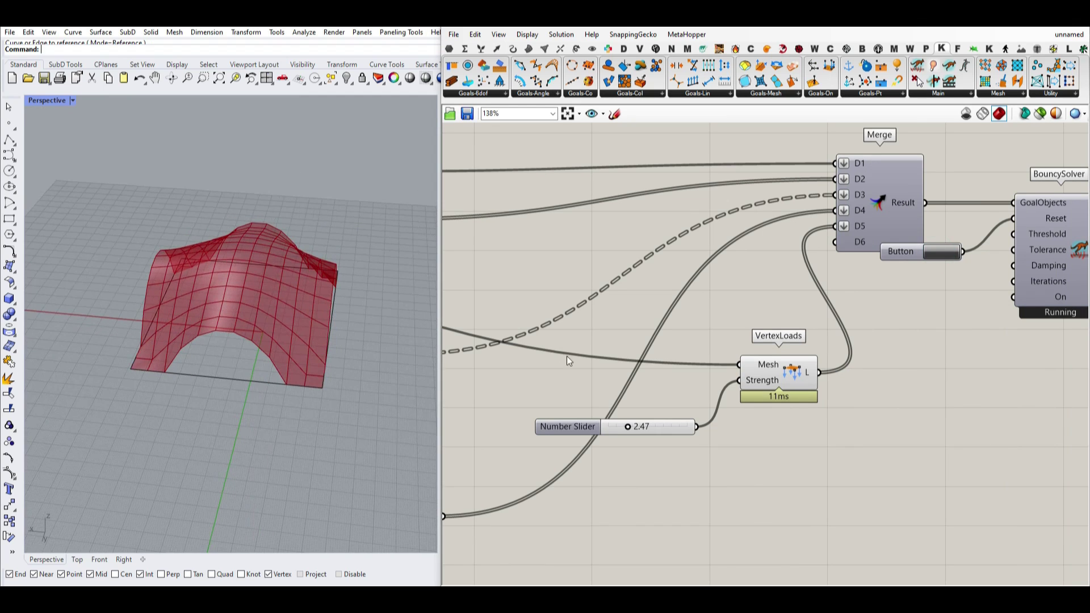
Set the Closest Points Count panel back to 4 and reset the BouncySolver simulation.
{"action": "scroll", "coordinate": [925, 306], "scroll_direction": "down", "scroll_amount": 5}
{"action": "scroll", "coordinate": [538, 394], "scroll_direction": "up", "scroll_amount": 4}
{"action": "double_click", "coordinate": [535, 400]}
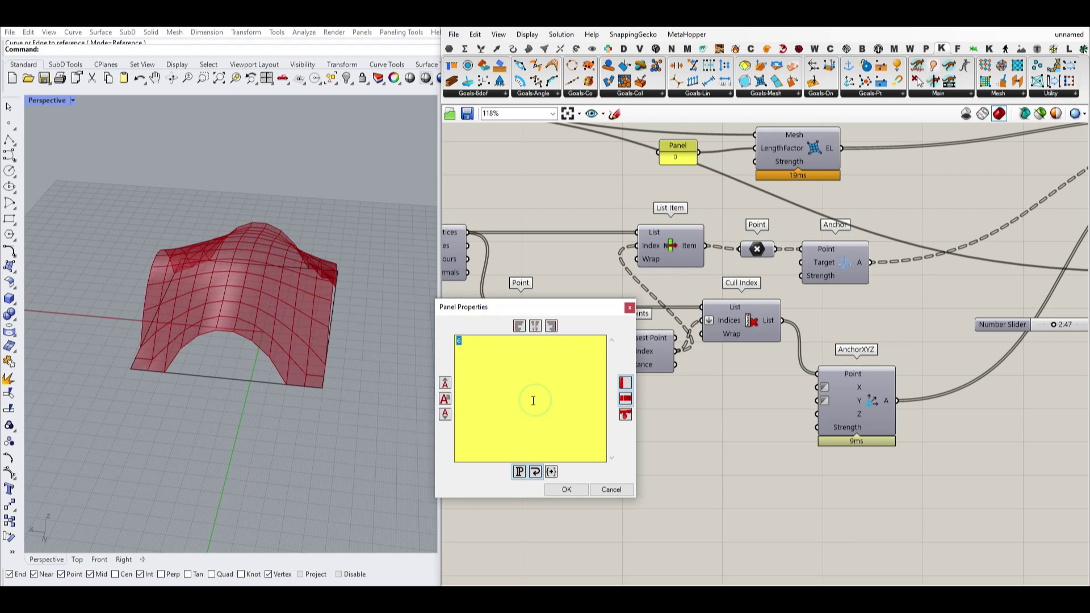
{"action": "left_click", "coordinate": [567, 489]}
{"action": "scroll", "coordinate": [889, 291], "scroll_direction": "down", "scroll_amount": 2}
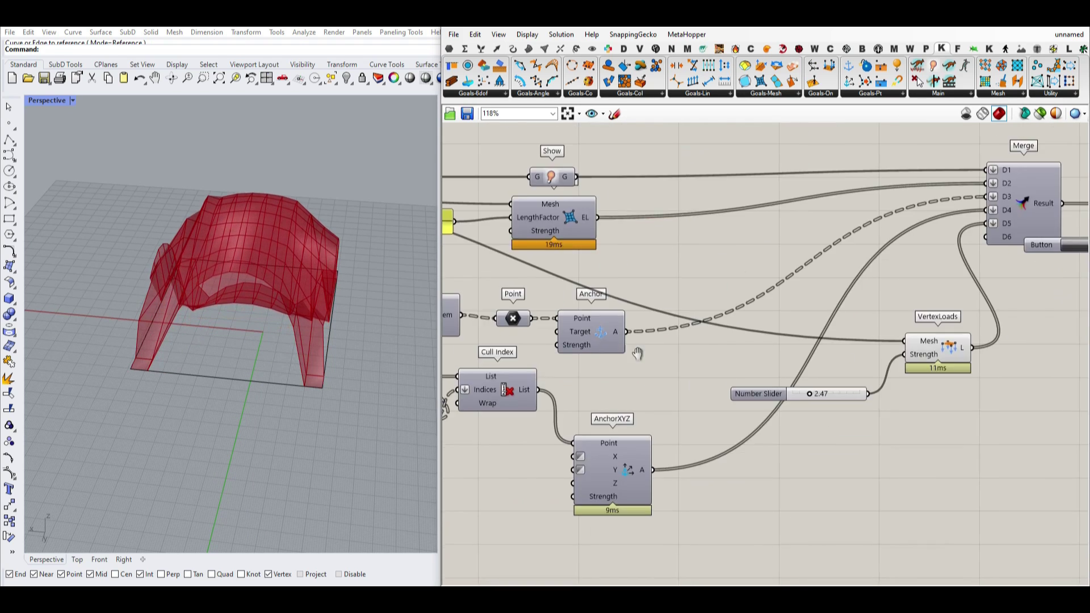
{"action": "left_click", "coordinate": [954, 276]}
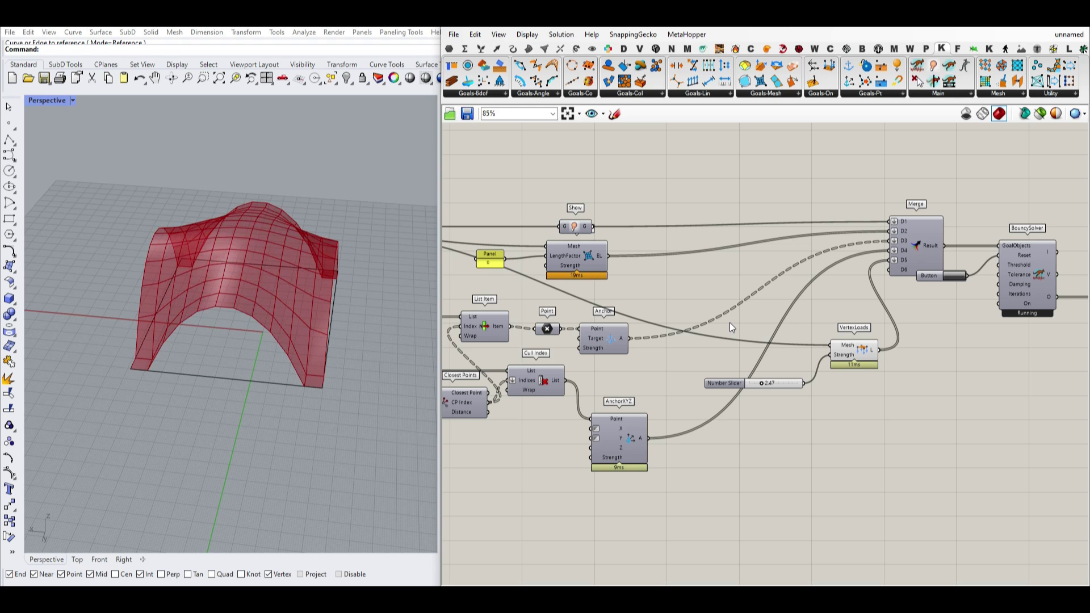
Move the Button, BouncySolver and the final List Item together to the right, away from Merge.
{"action": "right_click_drag", "start_coordinate": [417, 345], "coordinate": [263, 289]}
{"action": "right_click_drag", "start_coordinate": [1054, 248], "coordinate": [744, 286]}
{"action": "left_click_drag", "start_coordinate": [868, 376], "coordinate": [646, 273]}
{"action": "left_click_drag", "start_coordinate": [741, 317], "coordinate": [895, 329]}
{"action": "left_click", "coordinate": [859, 229]}
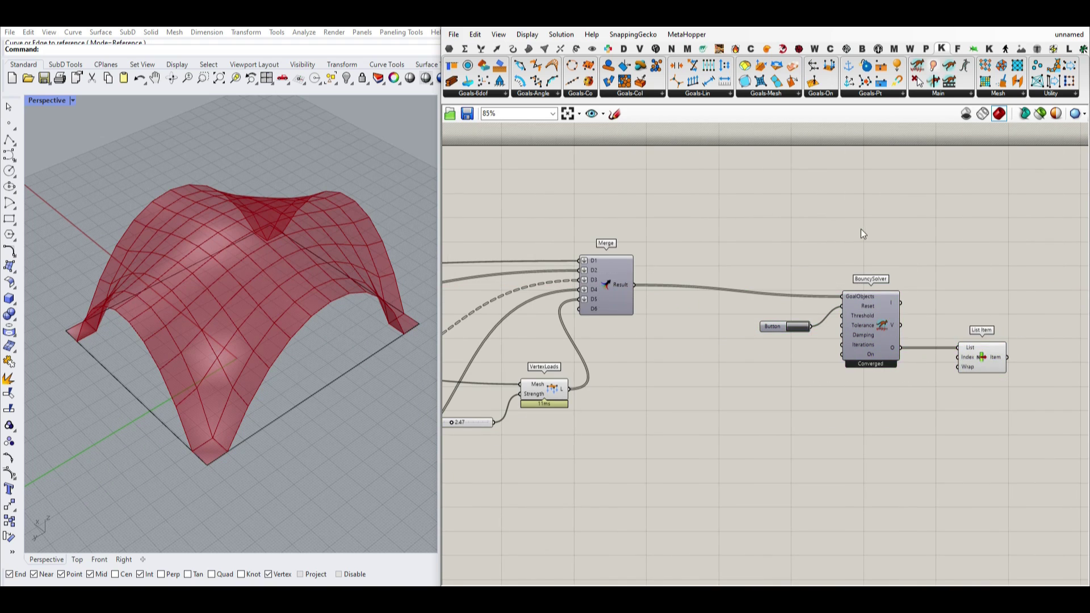
Add the reset group of Number, Mass Addition, Button and Python Script above the Merge wire and review its Python code.
{"action": "scroll", "coordinate": [882, 315], "scroll_direction": "up", "scroll_amount": 3}
{"action": "left_click_drag", "start_coordinate": [705, 332], "coordinate": [707, 320]}
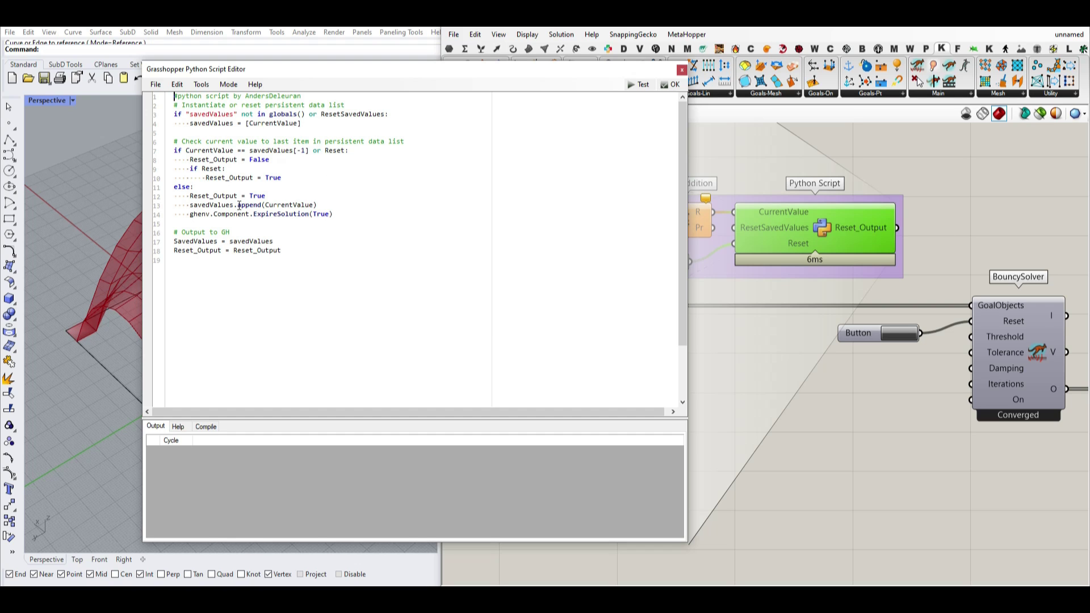
{"action": "left_click", "coordinate": [682, 70]}
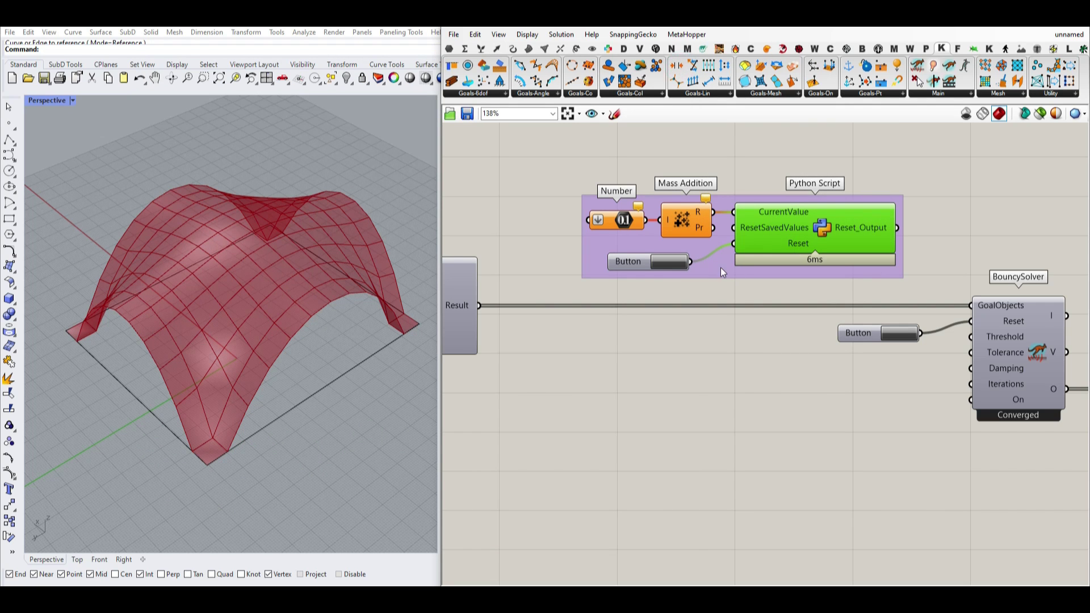
{"action": "left_click", "coordinate": [666, 263]}
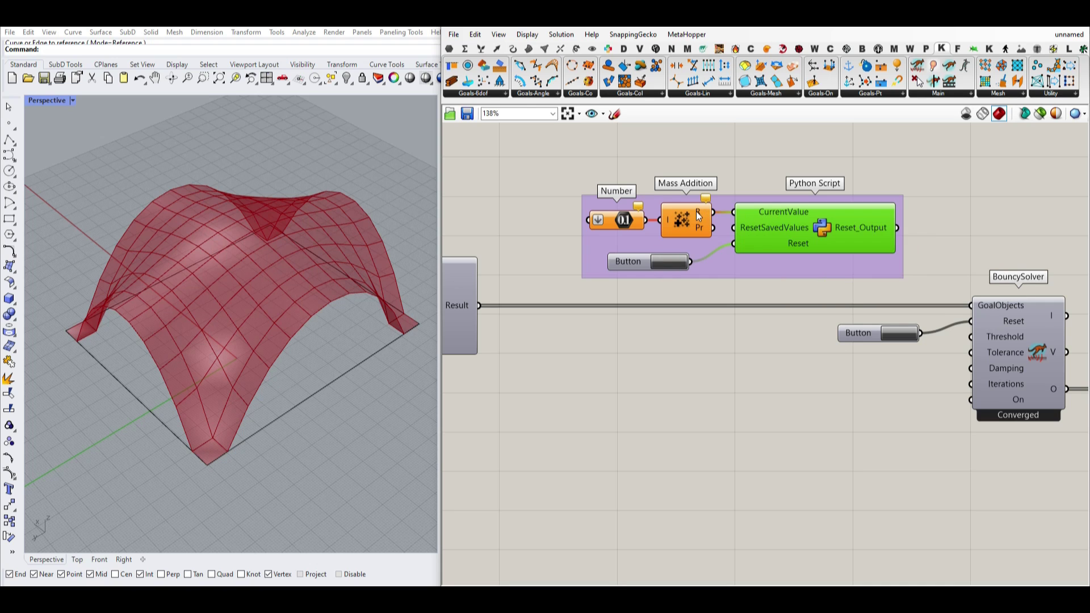
{"action": "scroll", "coordinate": [749, 211], "scroll_direction": "up", "scroll_amount": 2}
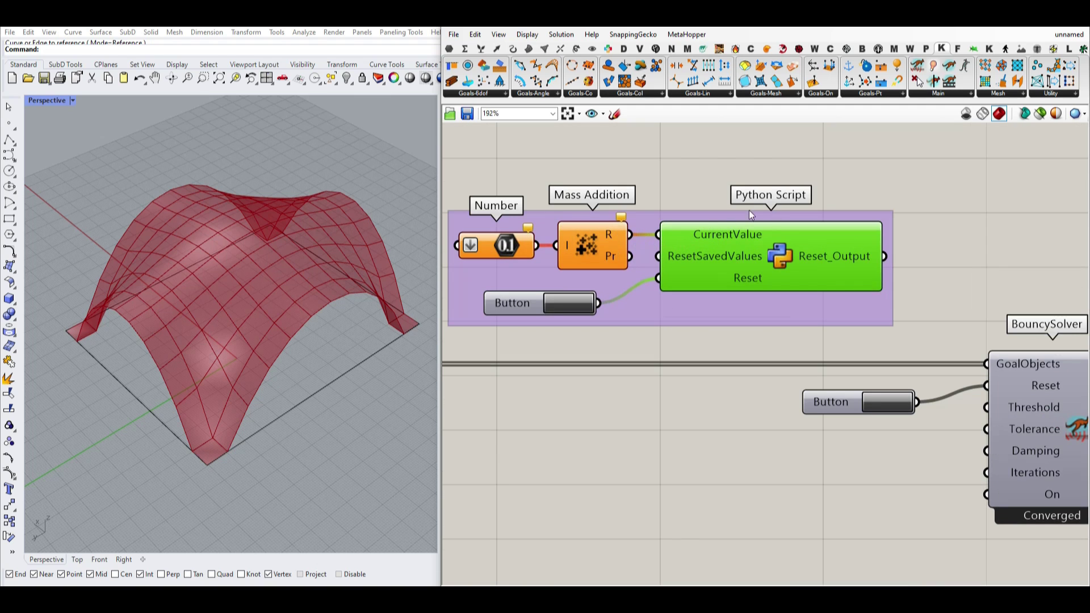
{"action": "left_click", "coordinate": [465, 48]}
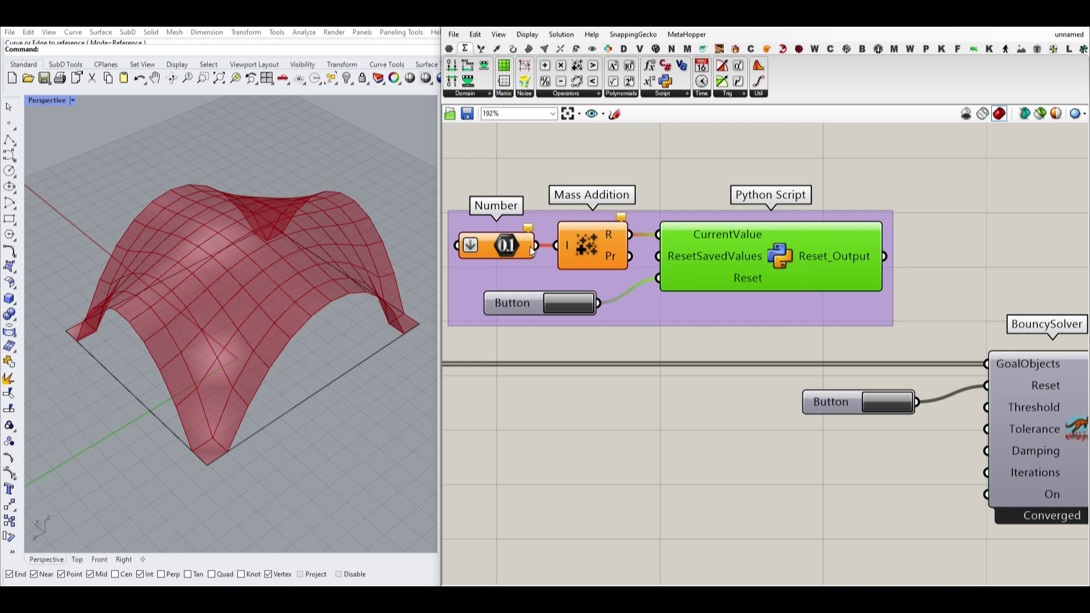
Set the wire display of the reset group's Number parameter to Hidden.
{"action": "right_click_drag", "start_coordinate": [487, 247], "coordinate": [567, 239]}
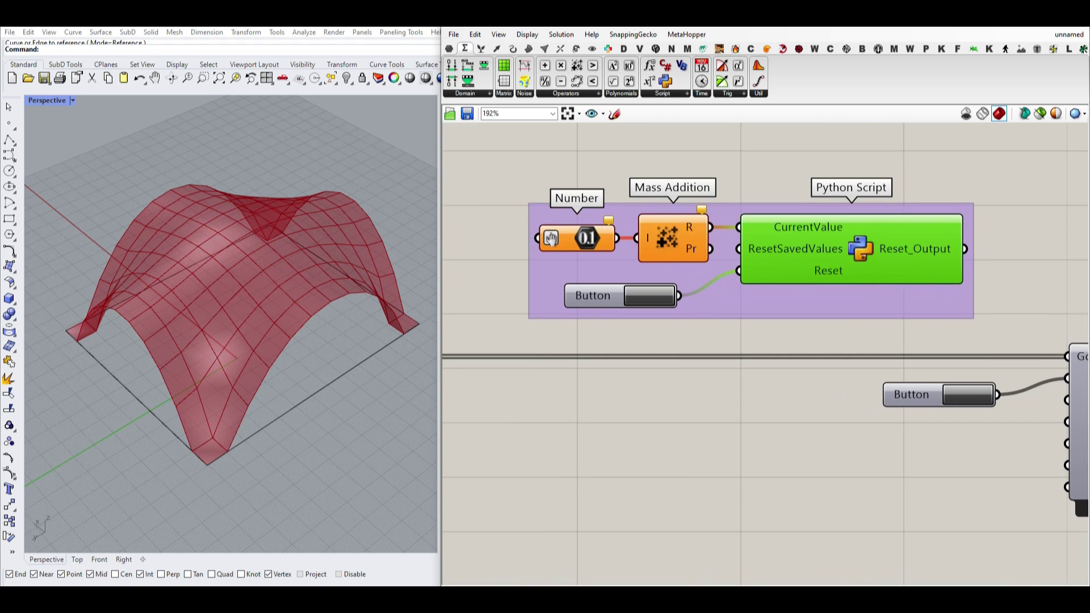
{"action": "scroll", "coordinate": [903, 210], "scroll_direction": "down", "scroll_amount": 3}
{"action": "right_click", "coordinate": [702, 224]}
{"action": "mouse_move", "coordinate": [812, 275]}
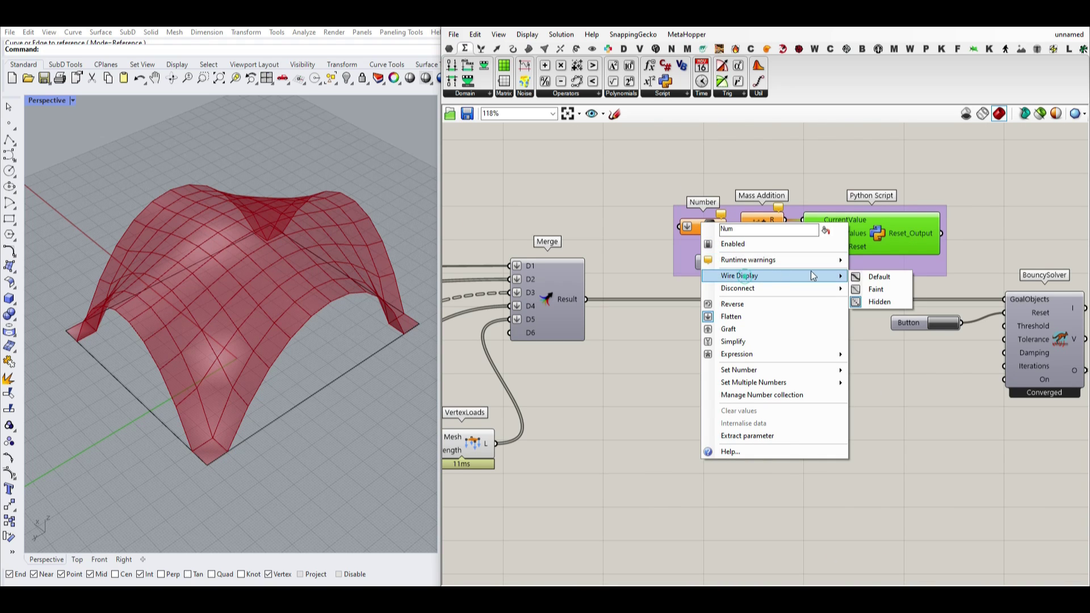
{"action": "left_click", "coordinate": [878, 301]}
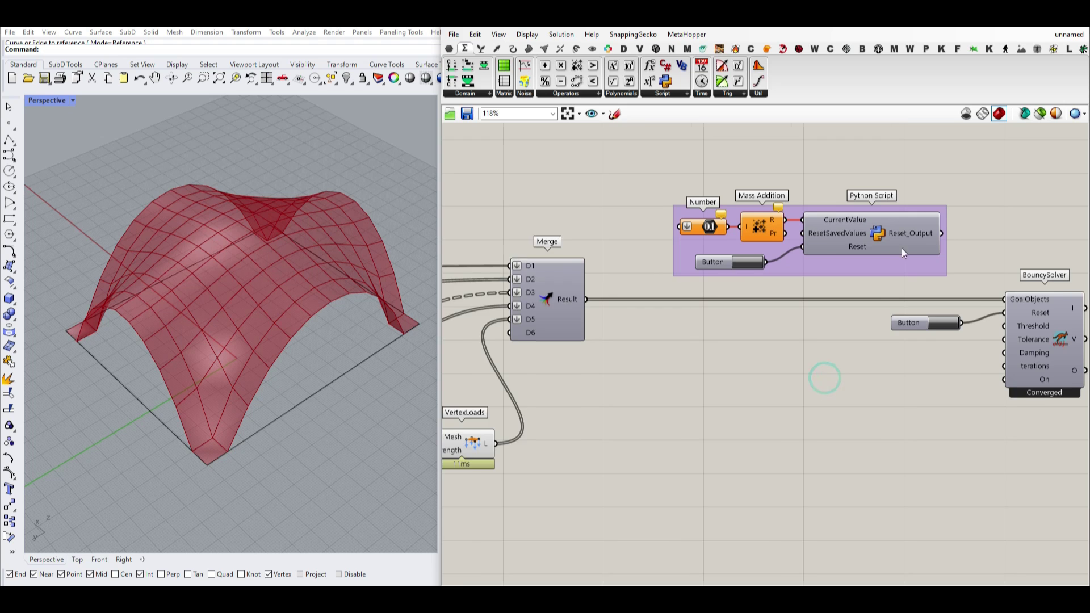
Connect Reset_Output of the Python Script to the Reset input of BouncySolver and trigger the reset group's Button.
{"action": "right_click_drag", "start_coordinate": [904, 252], "coordinate": [822, 245]}
{"action": "left_click_drag", "start_coordinate": [824, 274], "coordinate": [880, 312]}
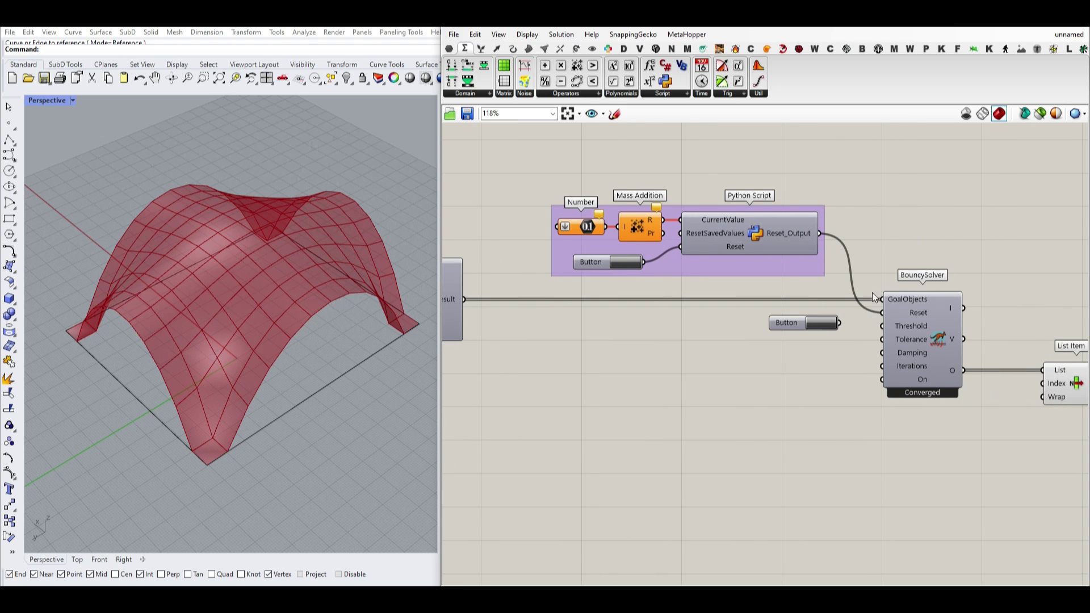
{"action": "left_click", "coordinate": [631, 264]}
{"action": "left_click", "coordinate": [629, 264]}
{"action": "left_click", "coordinate": [628, 264]}
{"action": "left_click", "coordinate": [628, 264]}
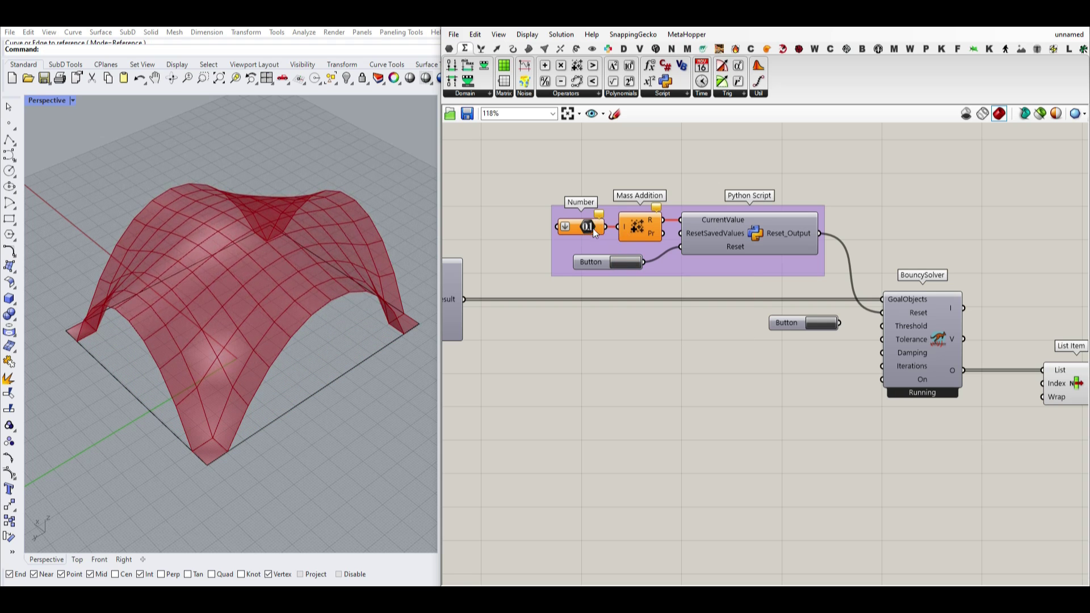
Connect the Curve parameter holding the rectangle to the Number input of the reset group.
{"action": "scroll", "coordinate": [813, 260], "scroll_direction": "down", "scroll_amount": 5}
{"action": "right_click_drag", "start_coordinate": [722, 289], "coordinate": [835, 294]}
{"action": "scroll", "coordinate": [818, 295], "scroll_direction": "down", "scroll_amount": 4}
{"action": "right_click_drag", "start_coordinate": [647, 294], "coordinate": [683, 305]}
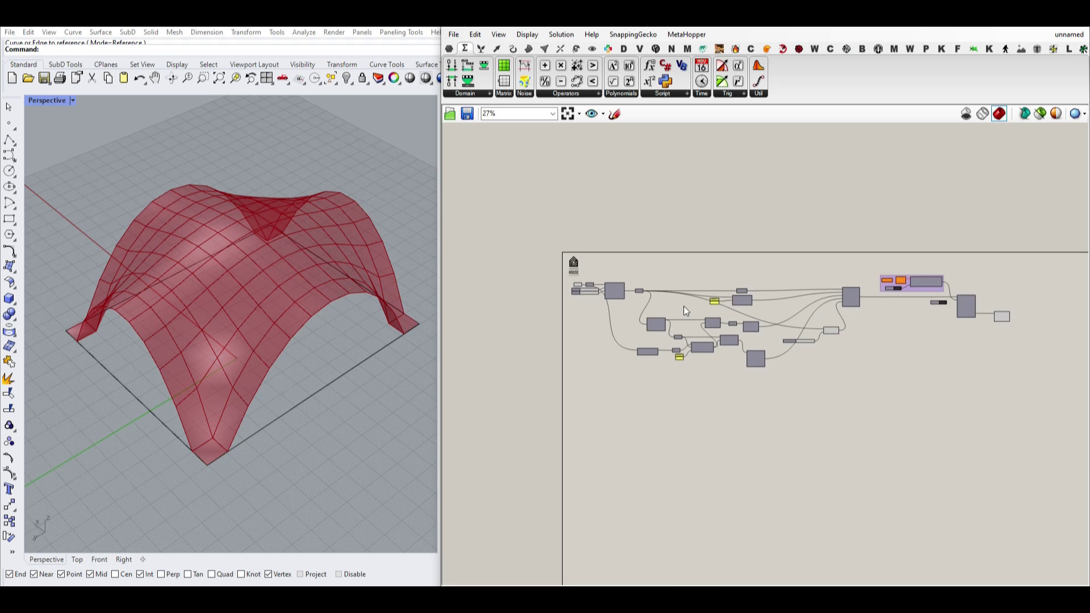
{"action": "scroll", "coordinate": [622, 284], "scroll_direction": "up", "scroll_amount": 5}
{"action": "scroll", "coordinate": [544, 294], "scroll_direction": "up", "scroll_amount": 3}
{"action": "left_click", "coordinate": [511, 290]}
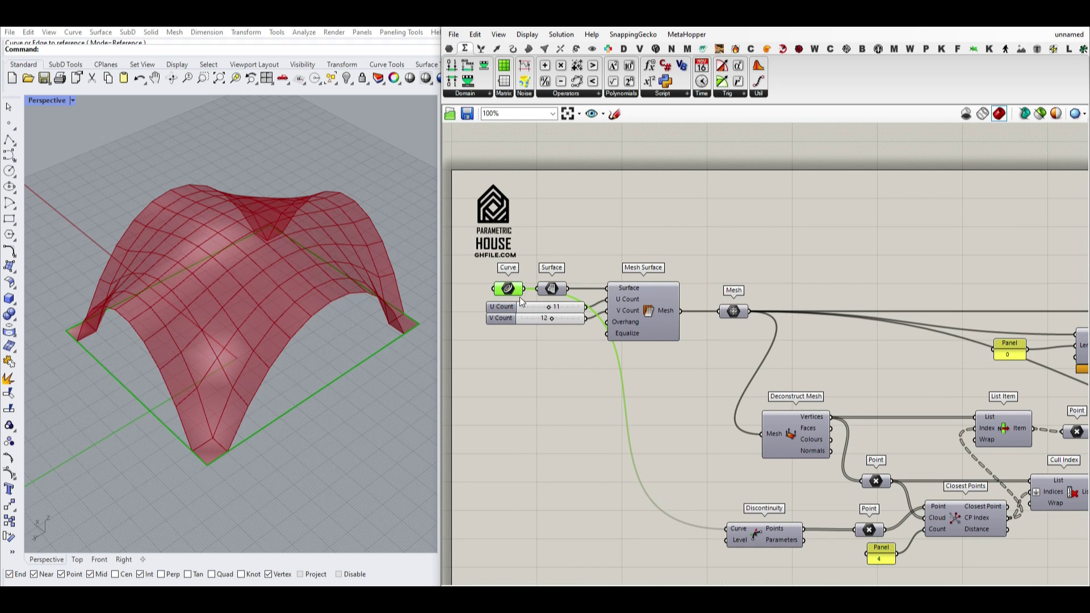
{"action": "scroll", "coordinate": [522, 295], "scroll_direction": "down", "scroll_amount": 5}
{"action": "scroll", "coordinate": [861, 285], "scroll_direction": "up", "scroll_amount": 4}
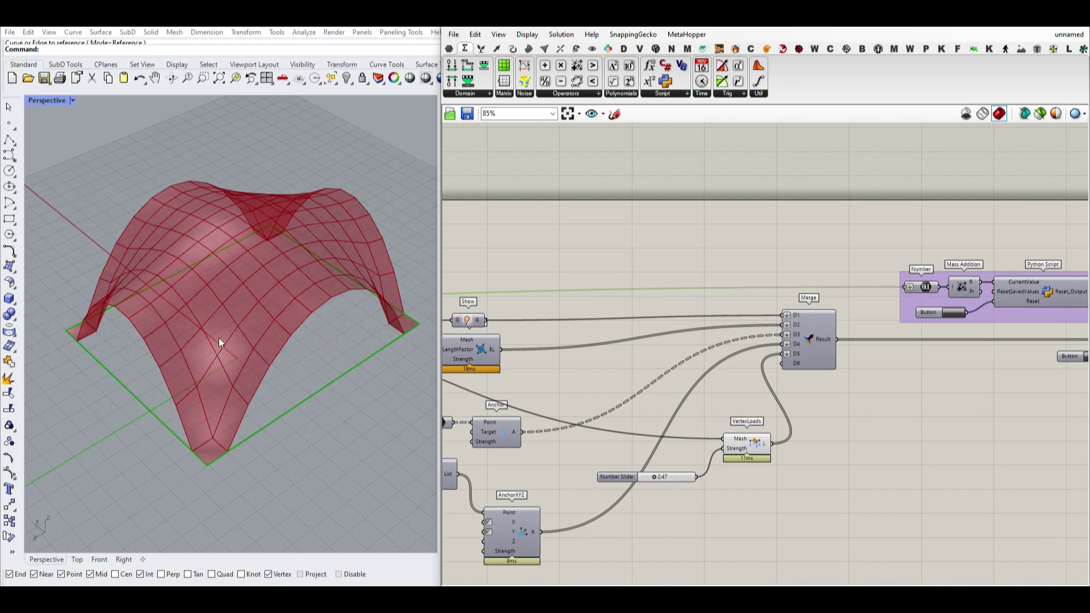
Scale the base rectangle slightly in the Rhino viewport to test the automatic solver reset.
{"action": "scroll", "coordinate": [350, 340], "scroll_direction": "down", "scroll_amount": 3}
{"action": "left_click", "coordinate": [329, 368]}
{"action": "mouse_move", "coordinate": [344, 299]}
{"action": "left_mouse_down"}
{"action": "mouse_move", "coordinate": [377, 285]}
{"action": "mouse_move", "coordinate": [338, 304]}
{"action": "mouse_move", "coordinate": [354, 300]}
{"action": "left_mouse_up"}
Disconnect the rectangle's Curve parameter from the reset group's Number input.
{"action": "scroll", "coordinate": [649, 291], "scroll_direction": "down", "scroll_amount": 4}
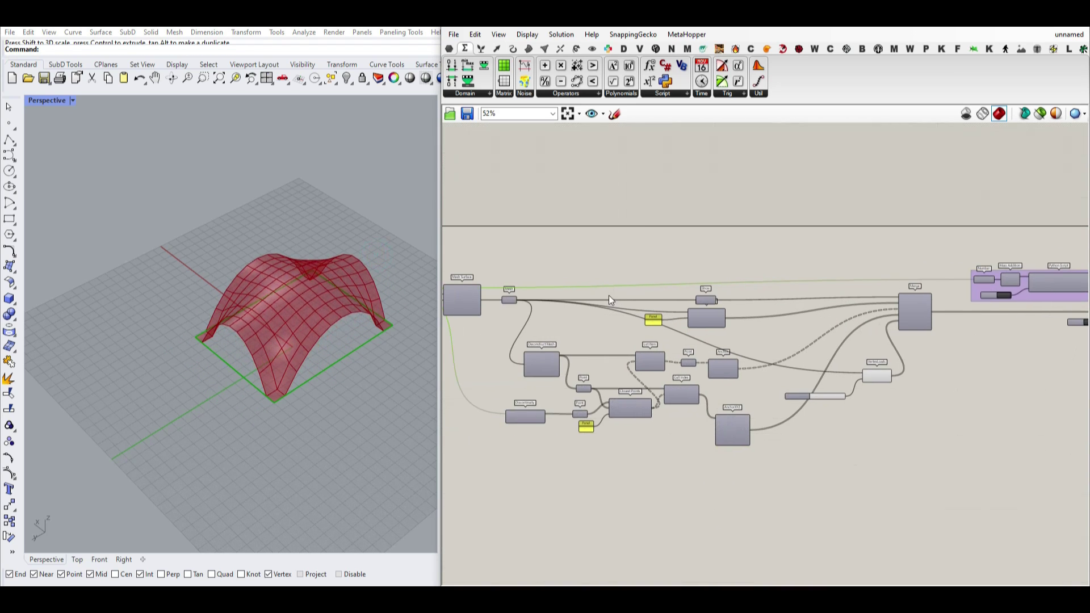
{"action": "right_click_drag", "start_coordinate": [543, 290], "coordinate": [569, 289]}
{"action": "left_click_drag", "start_coordinate": [487, 286], "coordinate": [741, 282], "text": "ctrl"}
{"action": "scroll", "coordinate": [494, 289], "scroll_direction": "down", "scroll_amount": 4}
{"action": "scroll", "coordinate": [791, 286], "scroll_direction": "up", "scroll_amount": 6}
{"action": "left_click", "coordinate": [776, 298]}
Stretch the base rectangle lengthwise in the Rhino viewport with the automatic reset disconnected.
{"action": "left_click", "coordinate": [247, 376]}
{"action": "left_click_drag", "start_coordinate": [352, 297], "coordinate": [385, 245]}
{"action": "scroll", "coordinate": [609, 275], "scroll_direction": "down", "scroll_amount": 3}
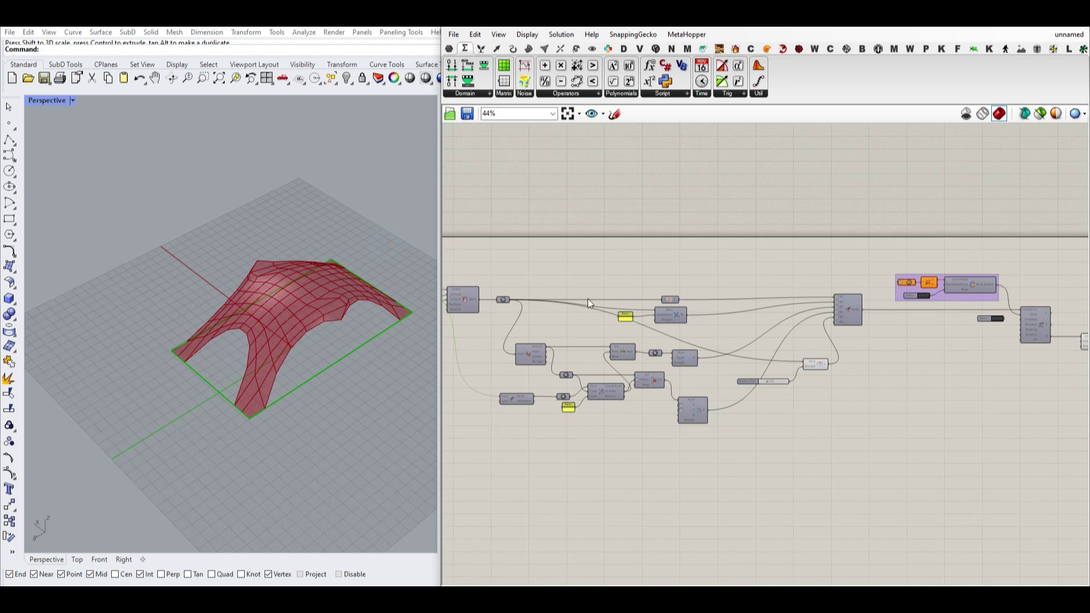
Reconnect the Curve parameter to the reset group's Number input and trigger the group's Button to reset the solver.
{"action": "scroll", "coordinate": [998, 270], "scroll_direction": "up", "scroll_amount": 5}
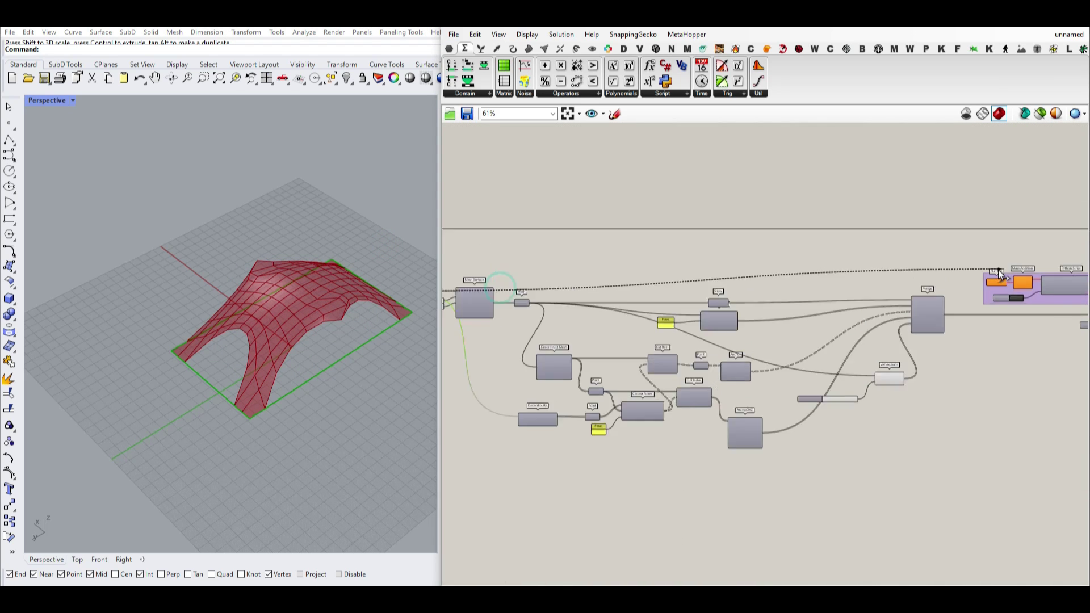
{"action": "left_click", "coordinate": [1019, 322]}
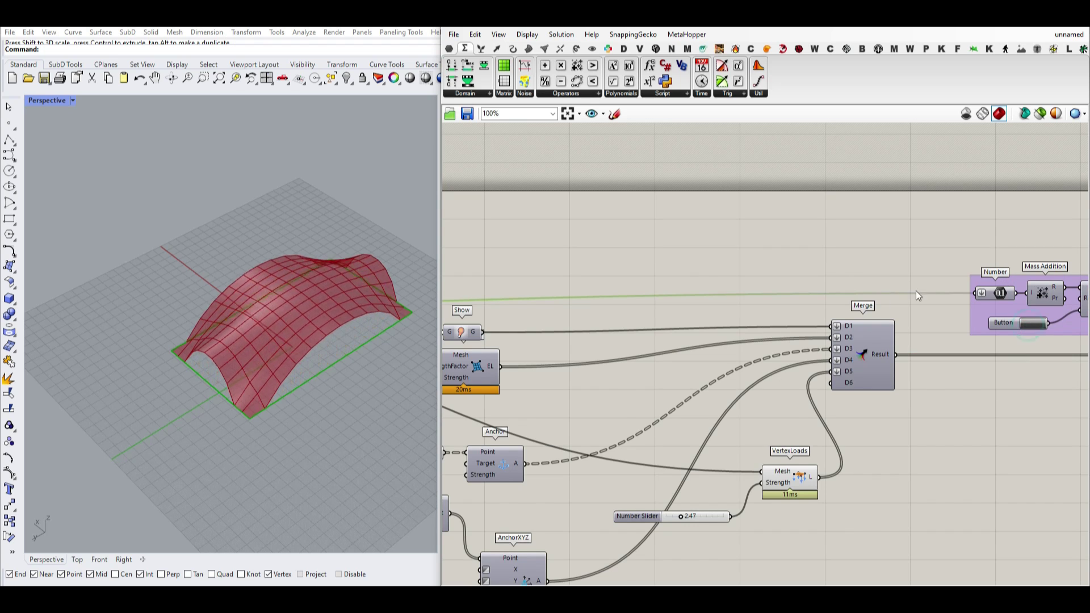
Scale the base rectangle lengthwise in the Rhino viewport to test the automatic solver reset.
{"action": "right_click_drag", "start_coordinate": [915, 291], "coordinate": [676, 292]}
{"action": "scroll", "coordinate": [851, 303], "scroll_direction": "up", "scroll_amount": 2}
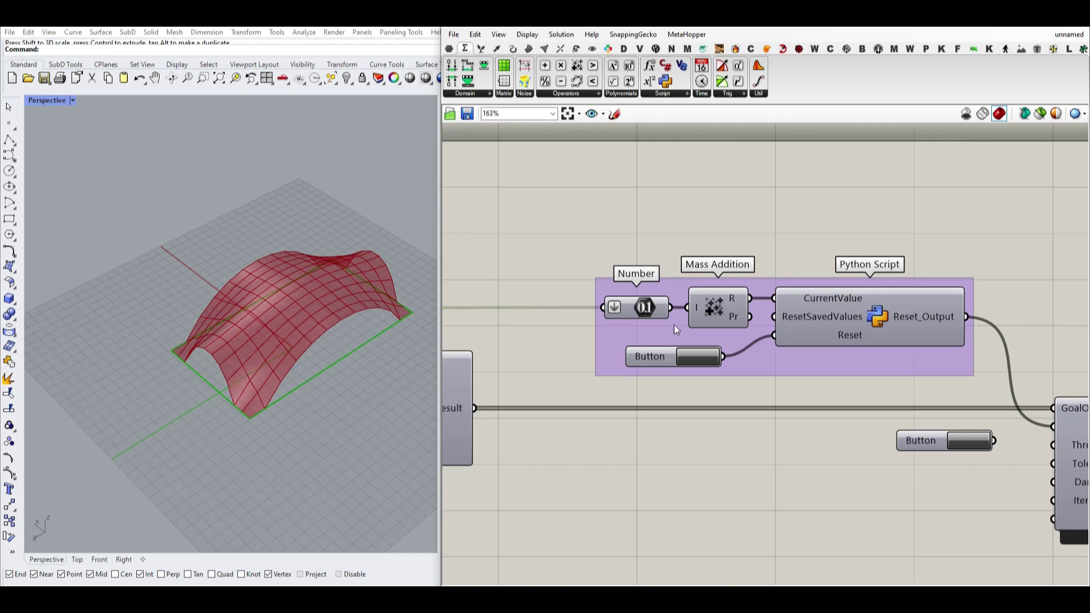
{"action": "right_click_drag", "start_coordinate": [839, 321], "coordinate": [714, 273]}
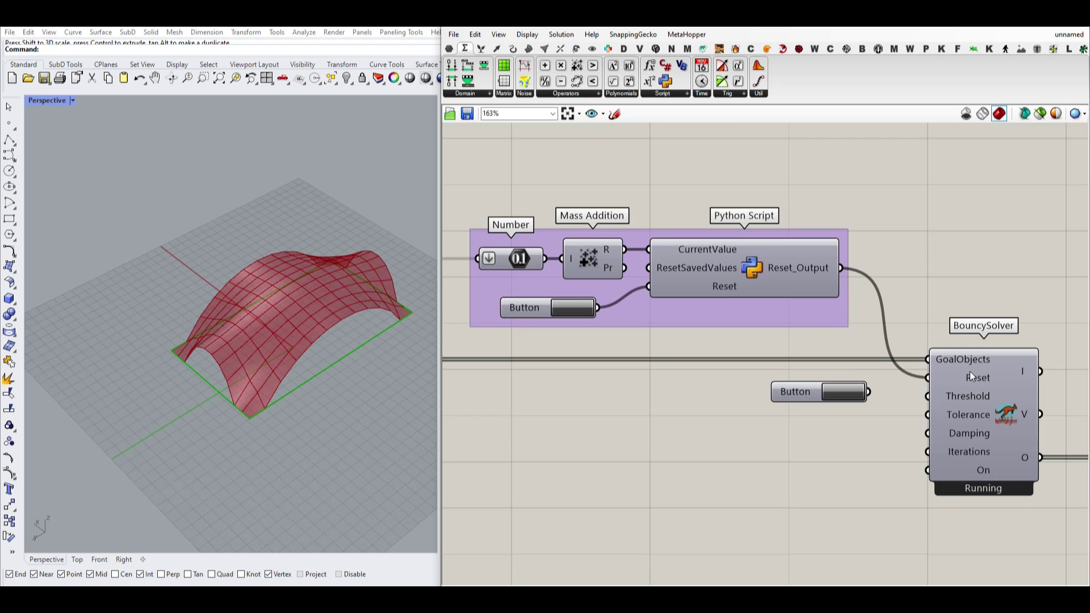
{"action": "left_click", "coordinate": [208, 387]}
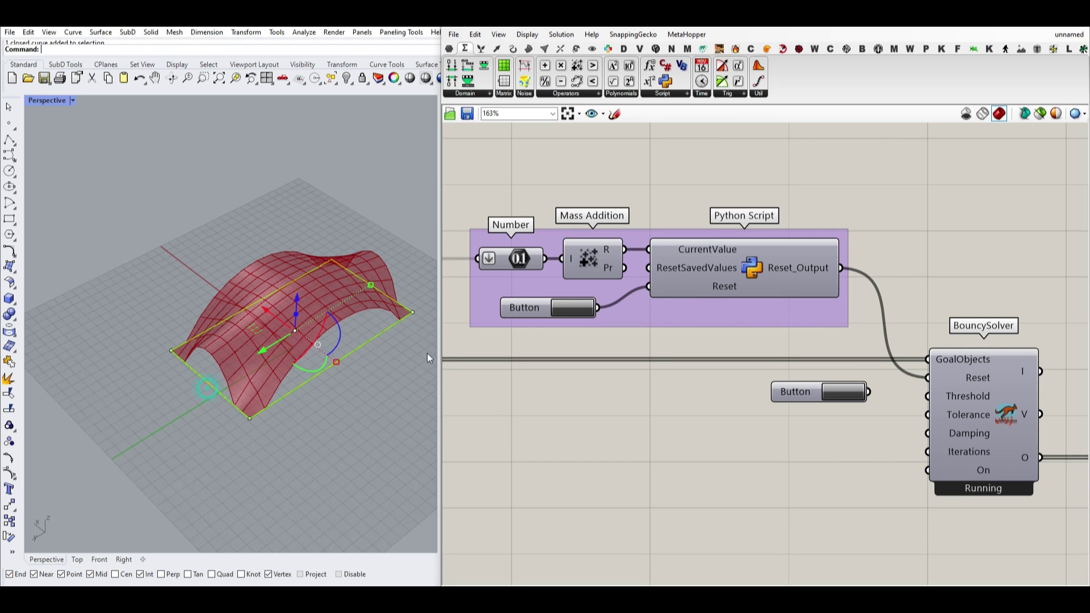
{"action": "left_click_drag", "start_coordinate": [371, 285], "coordinate": [346, 300]}
{"action": "left_click", "coordinate": [362, 261]}
{"action": "right_click_drag", "start_coordinate": [372, 239], "coordinate": [363, 287]}
{"action": "scroll", "coordinate": [317, 302], "scroll_direction": "up", "scroll_amount": 3}
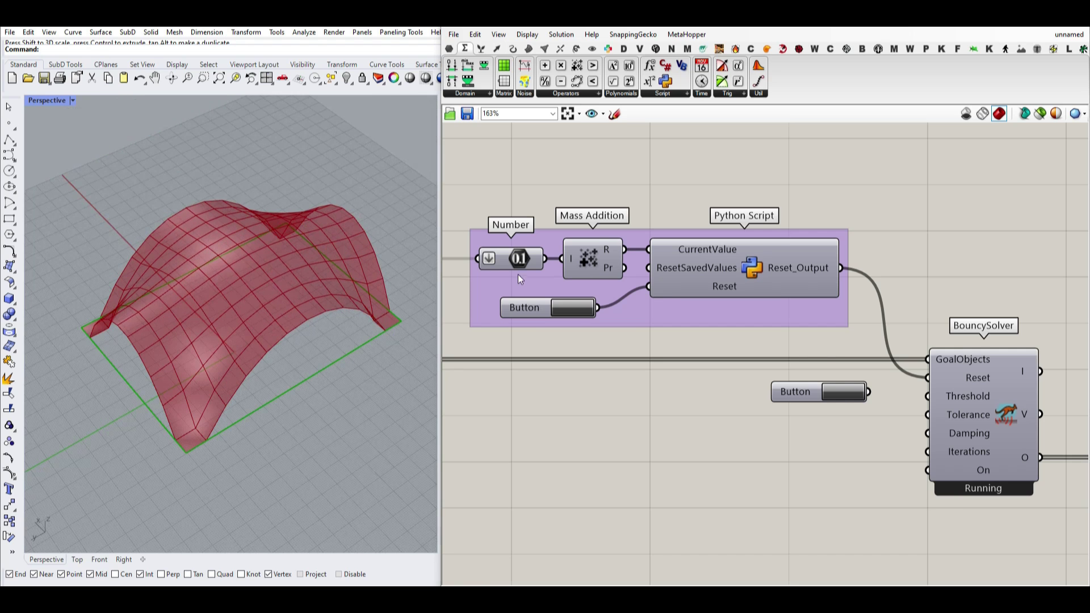
Connect the U Count and V Count sliders to the reset group's Number input alongside the existing Curve connection.
{"action": "scroll", "coordinate": [665, 302], "scroll_direction": "down", "scroll_amount": 5}
{"action": "right_click_drag", "start_coordinate": [665, 302], "coordinate": [761, 304]}
{"action": "scroll", "coordinate": [823, 312], "scroll_direction": "down", "scroll_amount": 3}
{"action": "right_click_drag", "start_coordinate": [555, 317], "coordinate": [746, 319]}
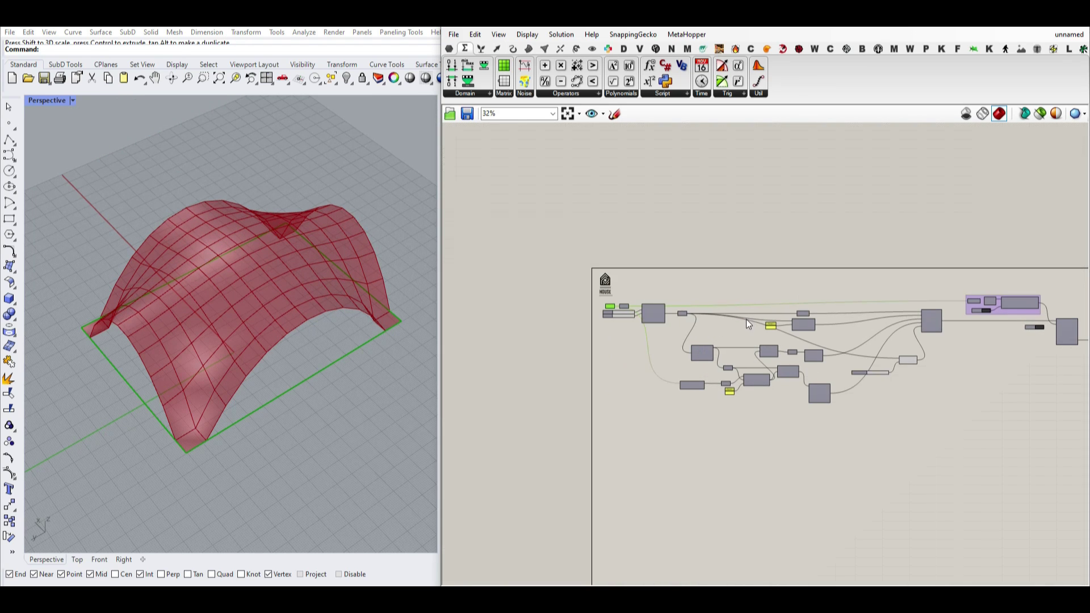
{"action": "scroll", "coordinate": [640, 311], "scroll_direction": "up", "scroll_amount": 6}
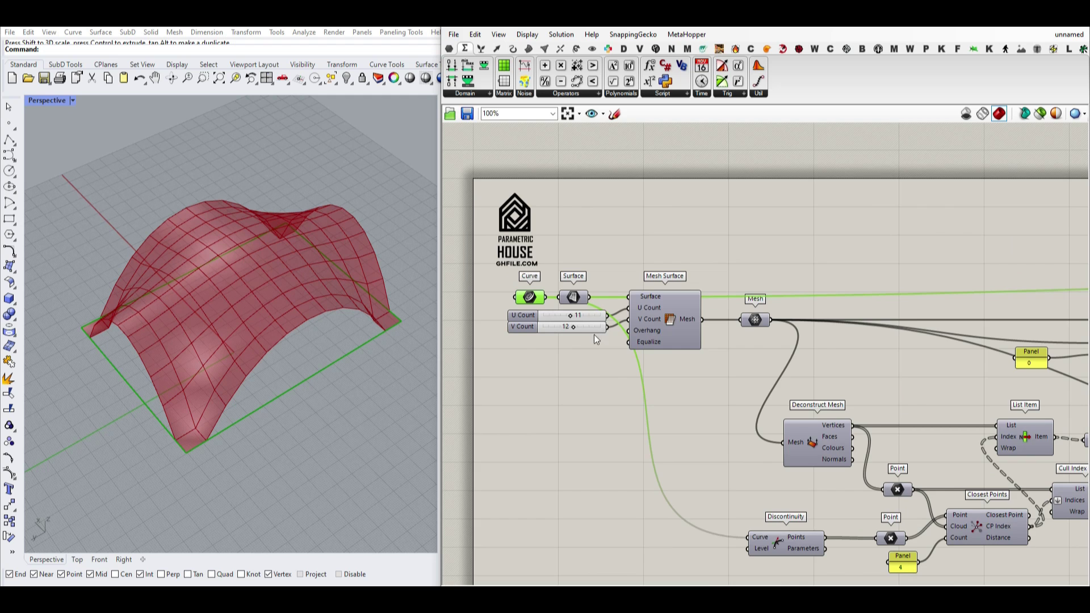
{"action": "scroll", "coordinate": [556, 361], "scroll_direction": "down", "scroll_amount": 8}
{"action": "left_click_drag", "start_coordinate": [558, 361], "coordinate": [737, 402]}
{"action": "scroll", "coordinate": [924, 308], "scroll_direction": "up", "scroll_amount": 8}
{"action": "scroll", "coordinate": [839, 310], "scroll_direction": "down", "scroll_amount": 8}
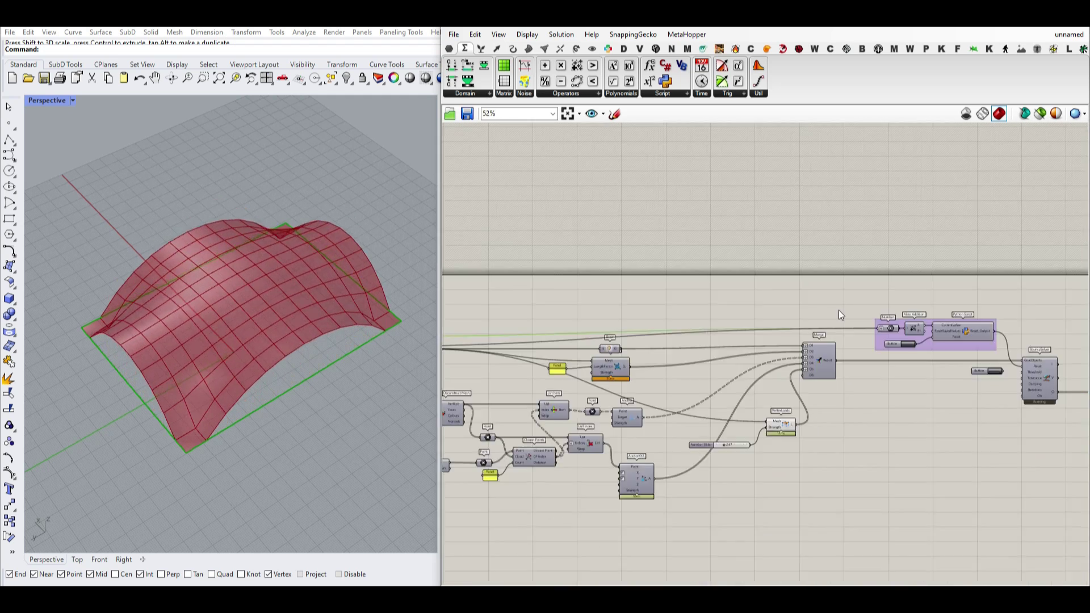
{"action": "scroll", "coordinate": [669, 350], "scroll_direction": "up", "scroll_amount": 8}
{"action": "left_click_drag", "start_coordinate": [673, 310], "coordinate": [680, 323], "text": "shift"}
{"action": "scroll", "coordinate": [599, 369], "scroll_direction": "down", "scroll_amount": 5}
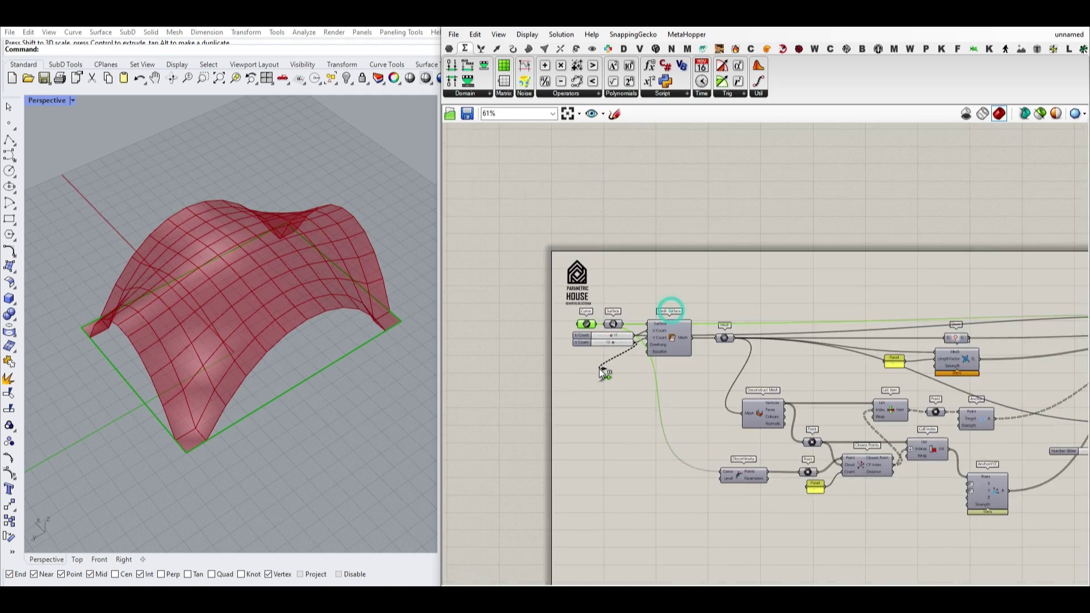
{"action": "scroll", "coordinate": [851, 342], "scroll_direction": "up", "scroll_amount": 4}
{"action": "scroll", "coordinate": [822, 291], "scroll_direction": "down", "scroll_amount": 4}
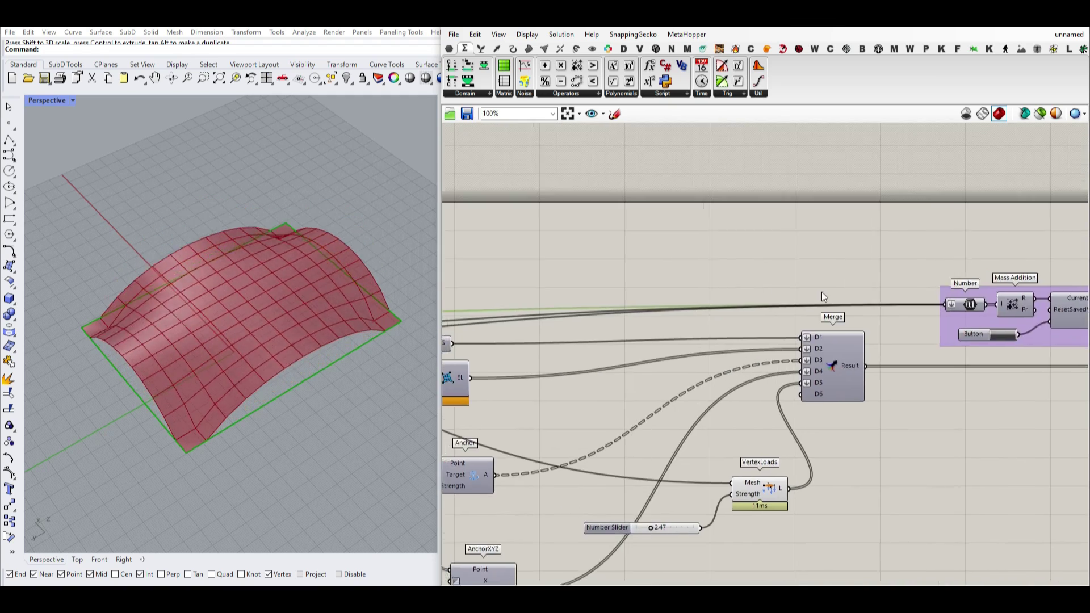
Set the VertexLoads strength slider to 1.79.
{"action": "scroll", "coordinate": [619, 407], "scroll_direction": "up", "scroll_amount": 3}
{"action": "scroll", "coordinate": [853, 411], "scroll_direction": "up", "scroll_amount": 4}
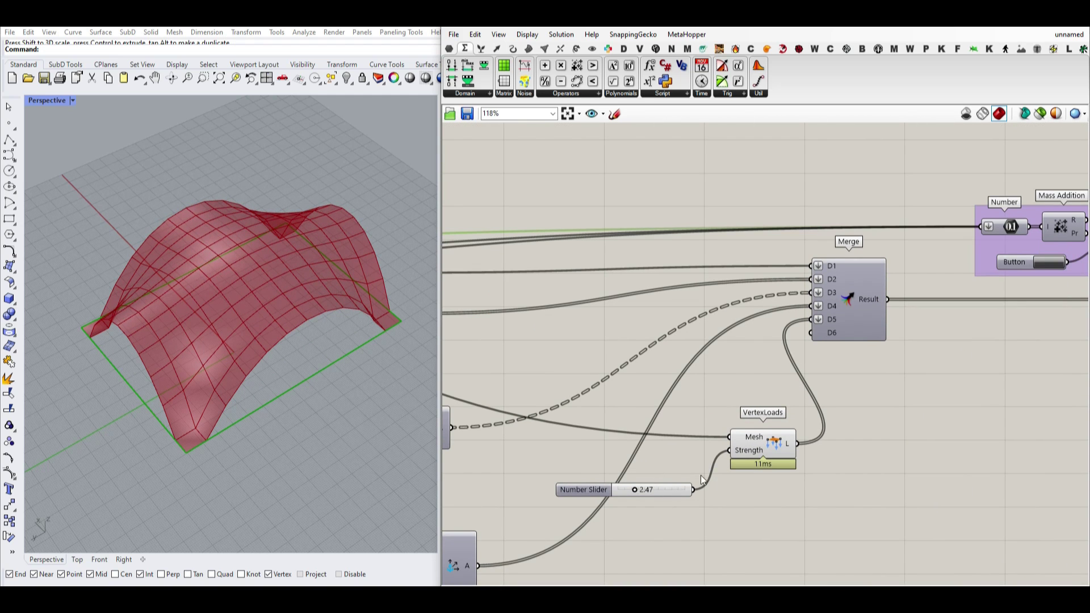
{"action": "left_click_drag", "start_coordinate": [635, 492], "coordinate": [630, 491]}
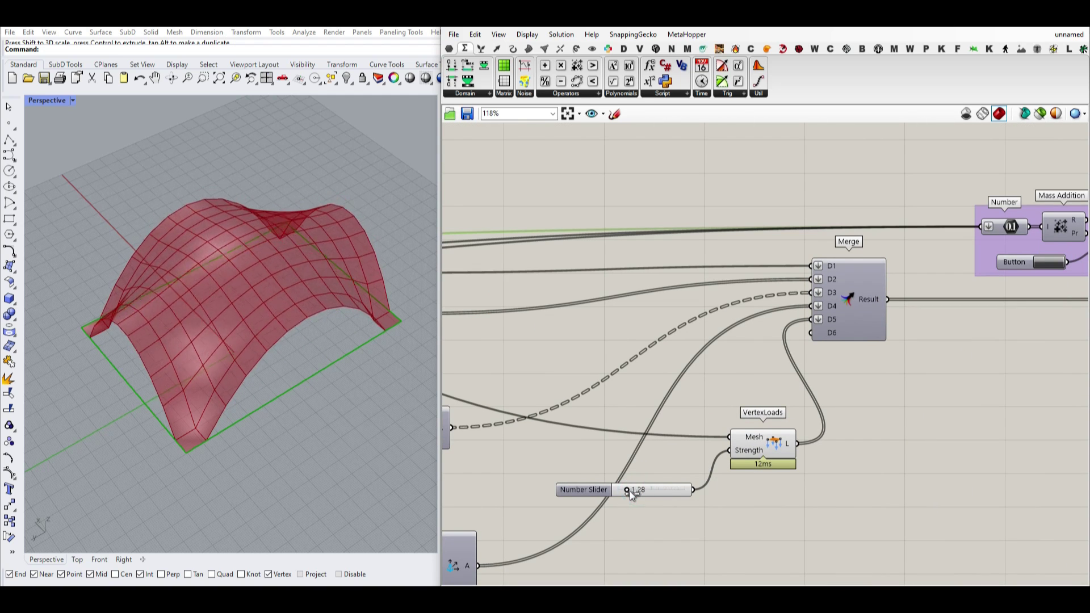
{"action": "scroll", "coordinate": [676, 487], "scroll_direction": "down", "scroll_amount": 2}
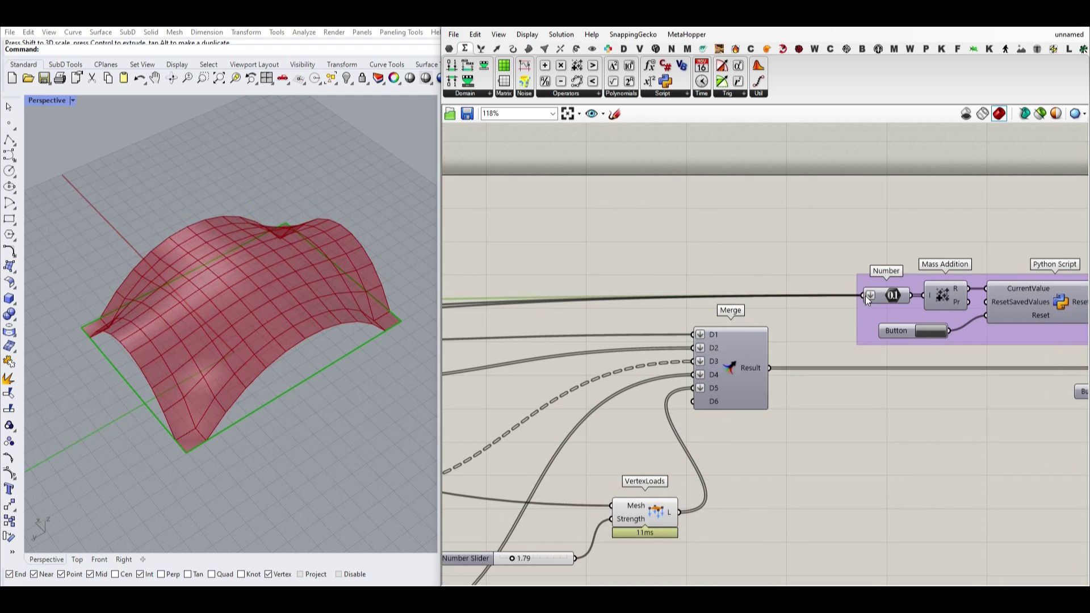
Set the Mesh Surface V Count to 13 to test the automatic reset with a different mesh density.
{"action": "scroll", "coordinate": [682, 376], "scroll_direction": "down", "scroll_amount": 3}
{"action": "scroll", "coordinate": [557, 339], "scroll_direction": "up", "scroll_amount": 7}
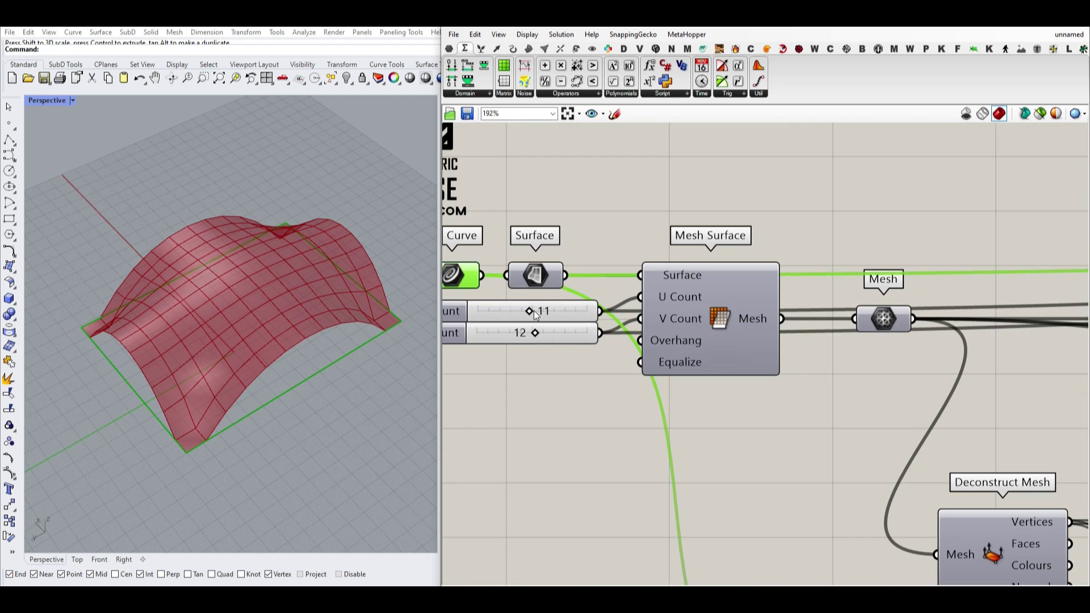
{"action": "mouse_move", "coordinate": [535, 316]}
{"action": "left_mouse_down"}
{"action": "mouse_move", "coordinate": [556, 311]}
{"action": "mouse_move", "coordinate": [529, 315]}
{"action": "mouse_move", "coordinate": [526, 333]}
{"action": "mouse_move", "coordinate": [502, 331]}
{"action": "mouse_move", "coordinate": [538, 332]}
{"action": "left_mouse_up"}
{"action": "right_click_drag", "start_coordinate": [413, 420], "coordinate": [267, 391]}
{"action": "scroll", "coordinate": [602, 356], "scroll_direction": "down", "scroll_amount": 4}
{"action": "scroll", "coordinate": [684, 258], "scroll_direction": "up", "scroll_amount": 2}
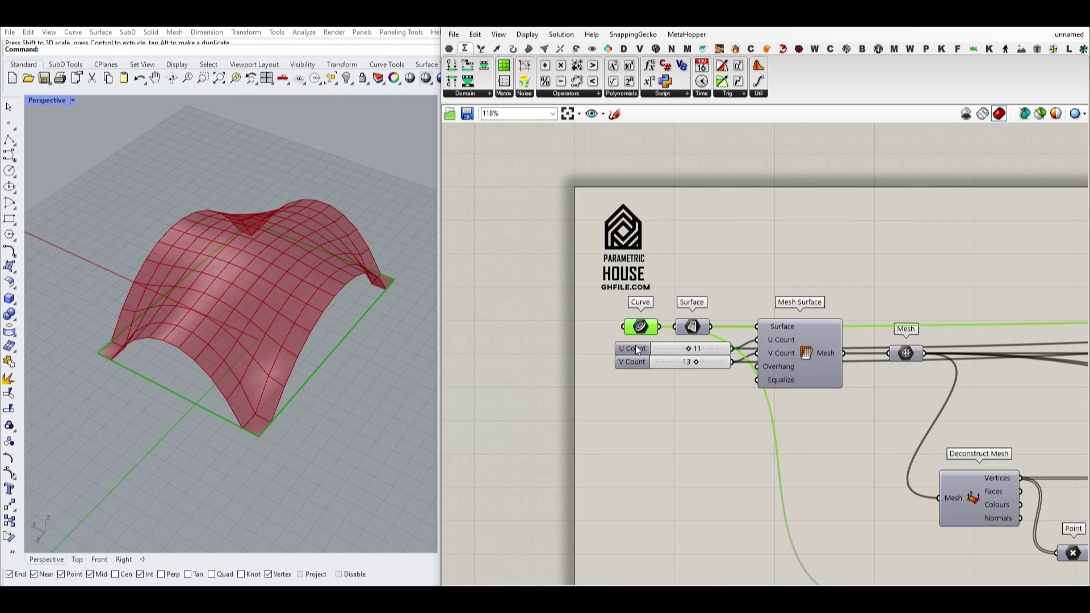
Add a Rectangle component left of the definition and connect its Rectangle output to the Curve parameter.
{"action": "left_click", "coordinate": [514, 49]}
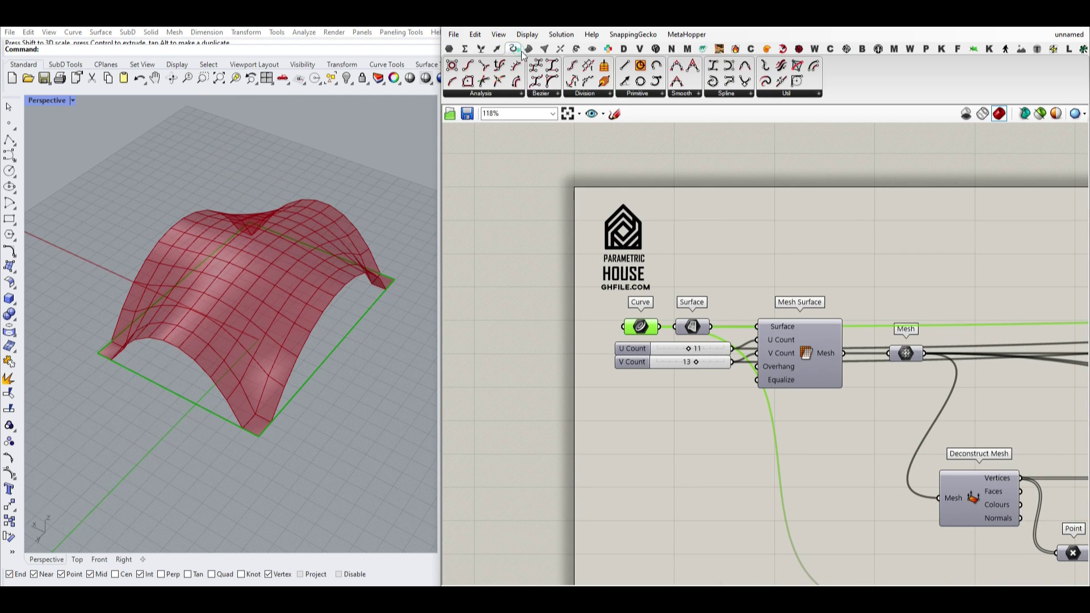
{"action": "left_click", "coordinate": [654, 95]}
{"action": "left_click", "coordinate": [639, 352]}
{"action": "left_click", "coordinate": [515, 336]}
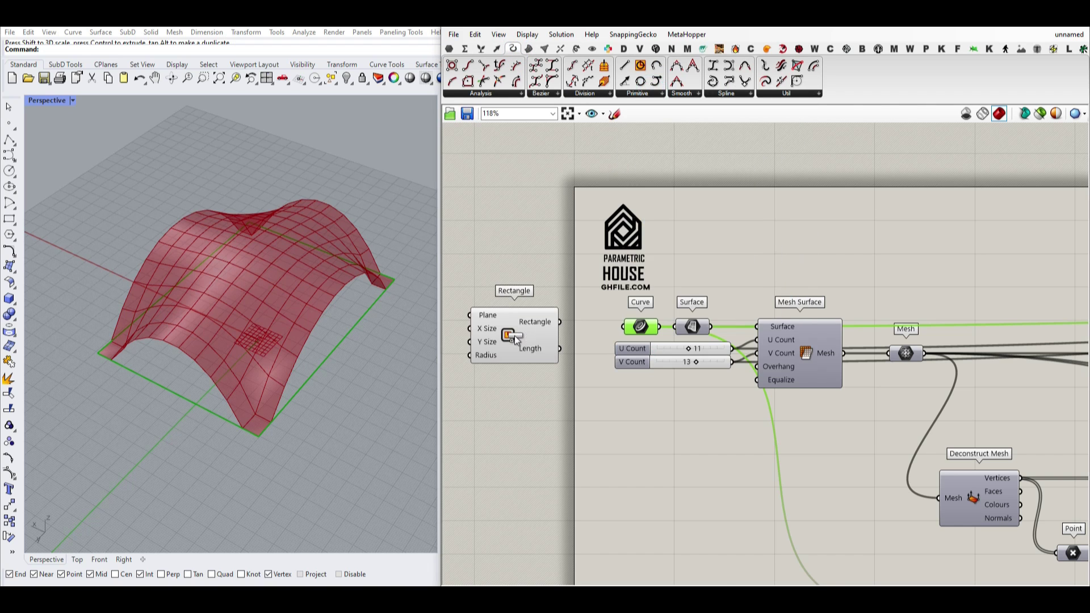
{"action": "scroll", "coordinate": [538, 336], "scroll_direction": "up", "scroll_amount": 2}
{"action": "left_click_drag", "start_coordinate": [645, 315], "coordinate": [656, 322]}
{"action": "right_click_drag", "start_coordinate": [509, 339], "coordinate": [634, 325]}
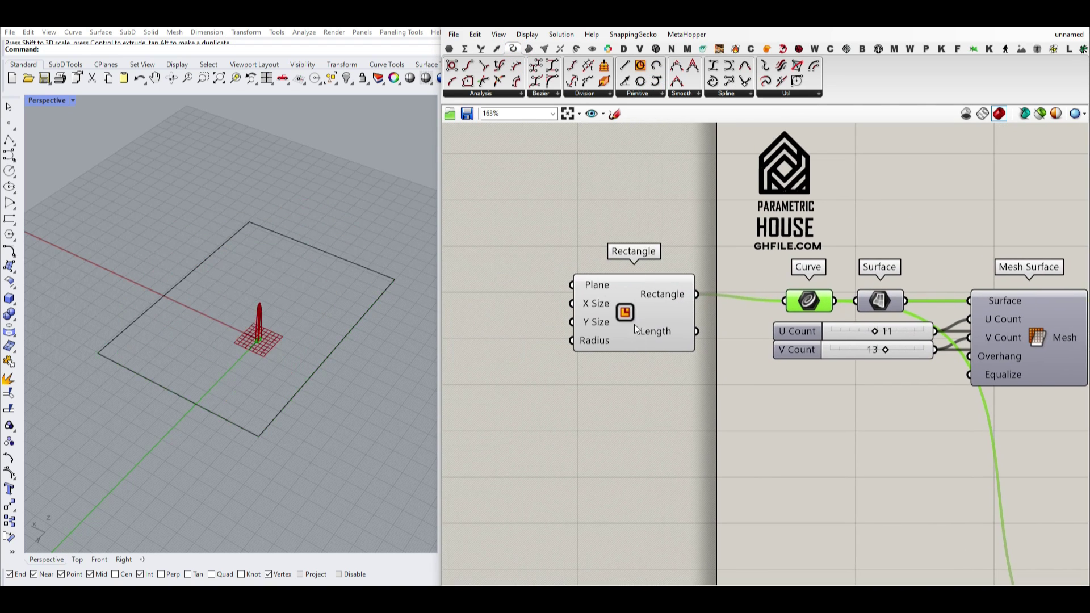
{"action": "left_click", "coordinate": [632, 332]}
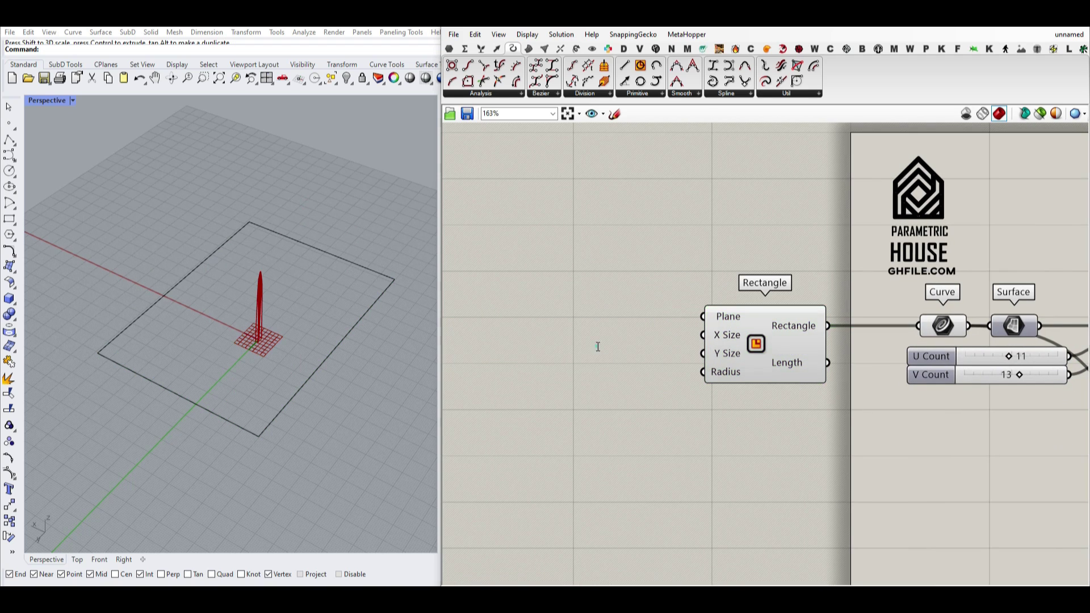
Add a 12.55 Number Slider, connect it to the Rectangle component's X Size input, and duplicate it for Y Size.
{"action": "double_click", "coordinate": [597, 347]}
{"action": "type", "text": "12.55"}
{"action": "key", "text": "Return"}
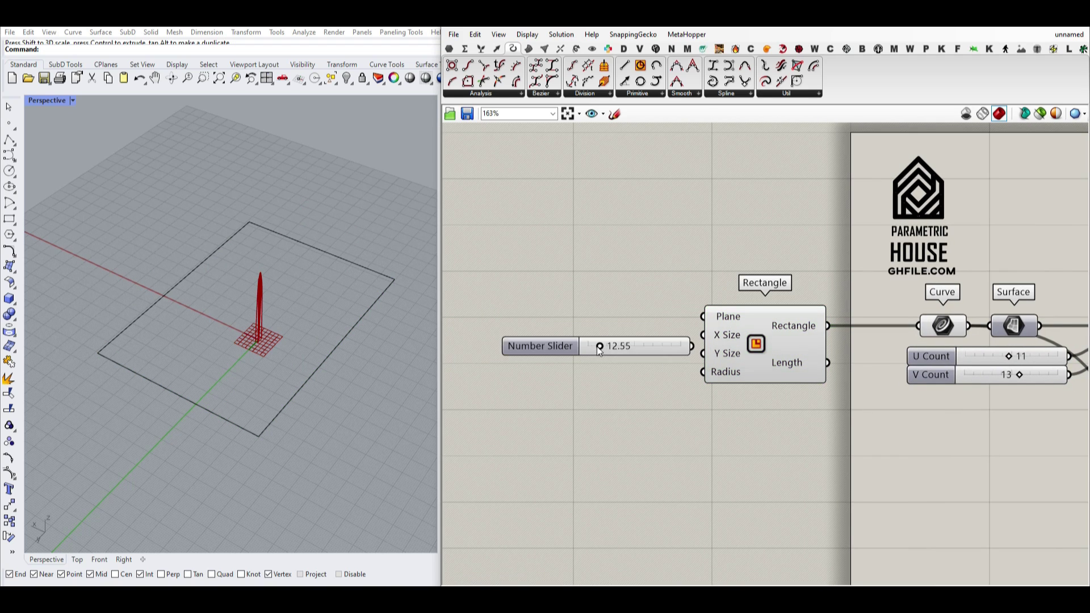
{"action": "left_click", "coordinate": [633, 337]}
{"action": "left_click_drag", "start_coordinate": [642, 346], "coordinate": [692, 338], "text": "alt"}
Rename the two rectangle sliders X Size and Y Size, with the second feeding the Y Size input.
{"action": "right_click", "coordinate": [662, 339]}
{"action": "right_click", "coordinate": [658, 340]}
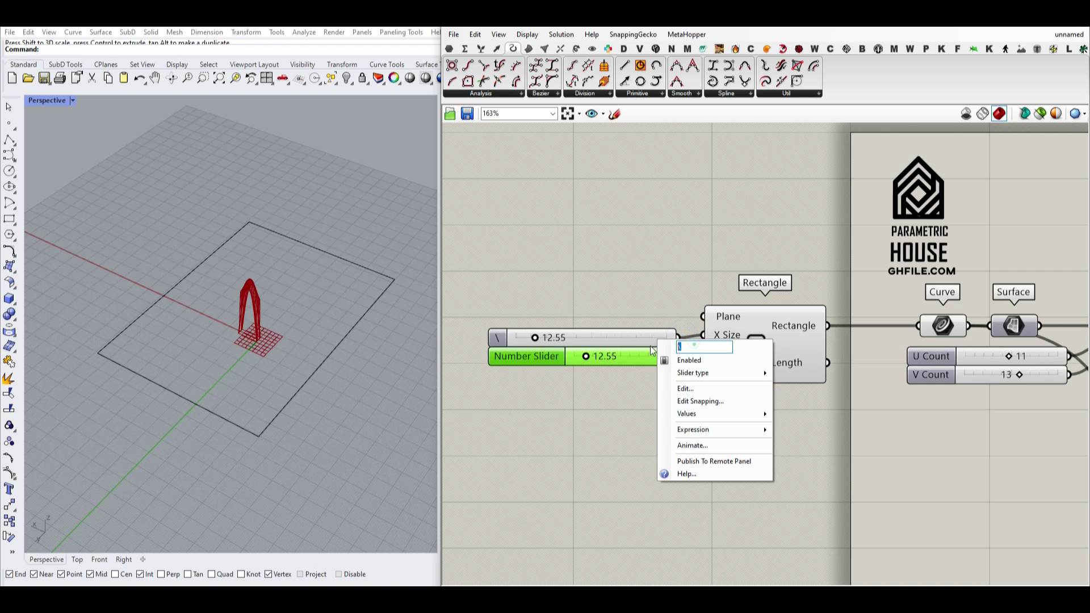
{"action": "type", "text": "X Size"}
{"action": "key", "text": "Return"}
{"action": "right_click", "coordinate": [634, 359]}
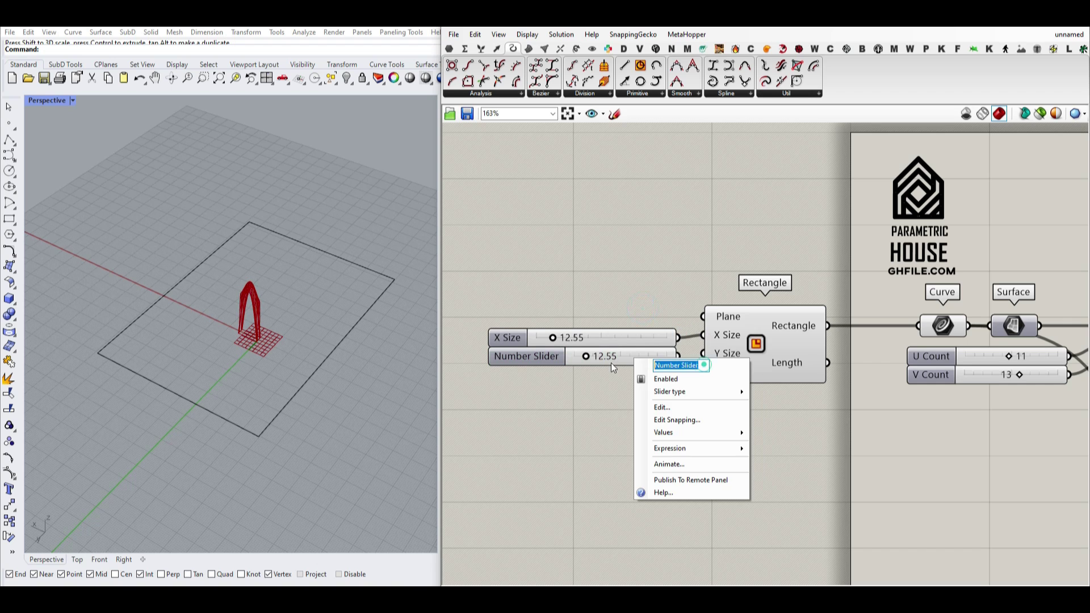
{"action": "key", "text": "BackSpace"}
{"action": "left_click", "coordinate": [641, 296]}
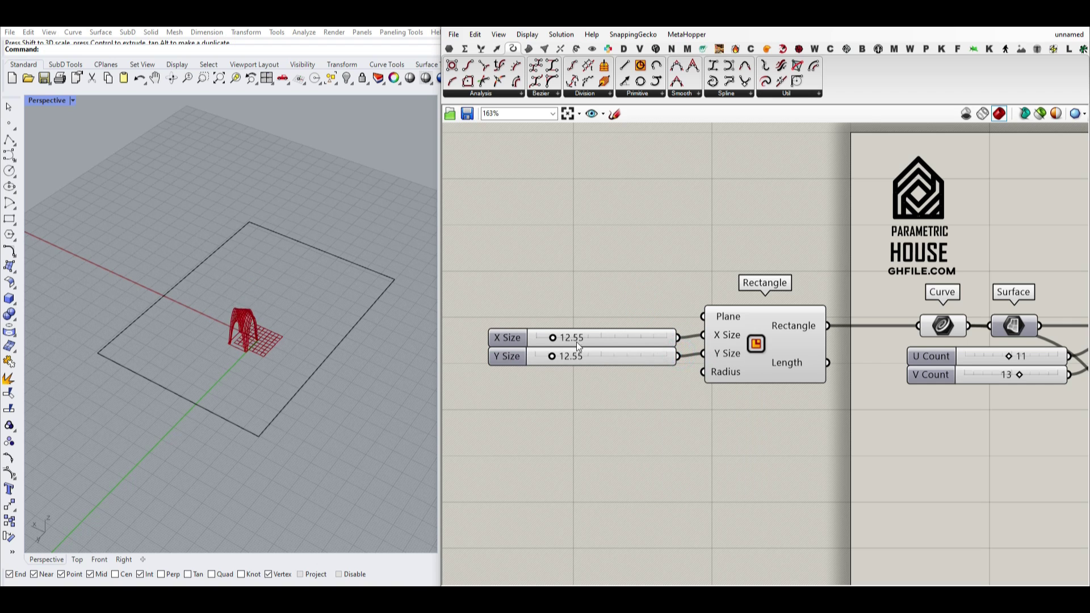
Set X Size to 60.46 and Y Size to 78.72, and delete the original base rectangle in Rhino.
{"action": "left_click_drag", "start_coordinate": [551, 357], "coordinate": [639, 358]}
{"action": "left_click_drag", "start_coordinate": [382, 371], "coordinate": [320, 319]}
{"action": "key", "text": "Delete"}
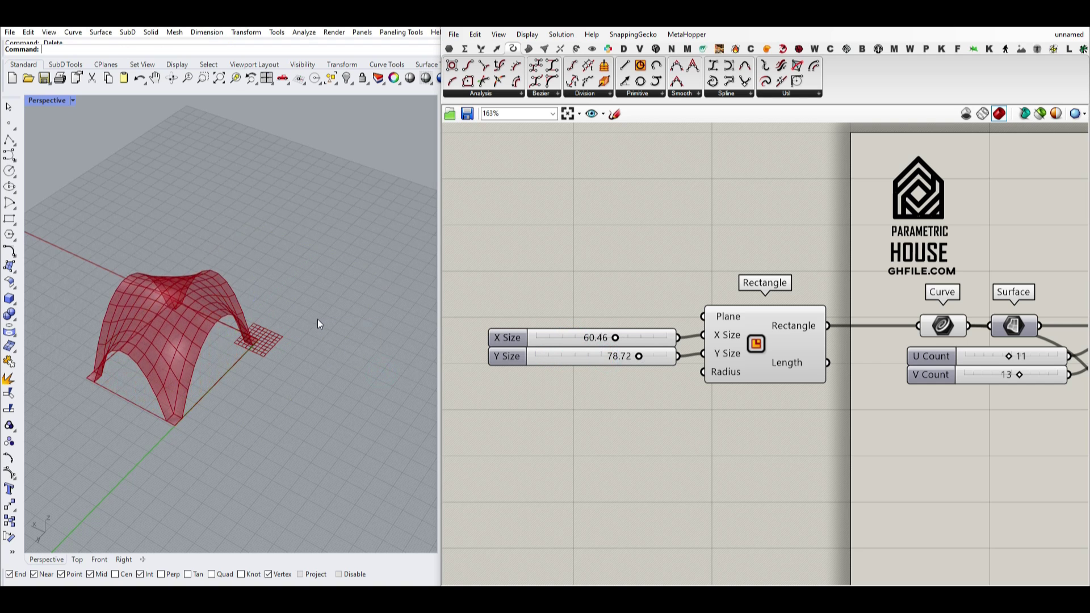
Connect the X Size and Y Size sliders to the reset group's Number input alongside the existing connections.
{"action": "left_click_drag", "start_coordinate": [681, 339], "coordinate": [854, 344]}
{"action": "scroll", "coordinate": [612, 345], "scroll_direction": "down", "scroll_amount": 9}
{"action": "scroll", "coordinate": [595, 340], "scroll_direction": "up", "scroll_amount": 5}
{"action": "scroll", "coordinate": [604, 361], "scroll_direction": "down", "scroll_amount": 5}
{"action": "scroll", "coordinate": [840, 353], "scroll_direction": "up", "scroll_amount": 4}
{"action": "scroll", "coordinate": [839, 323], "scroll_direction": "down", "scroll_amount": 5}
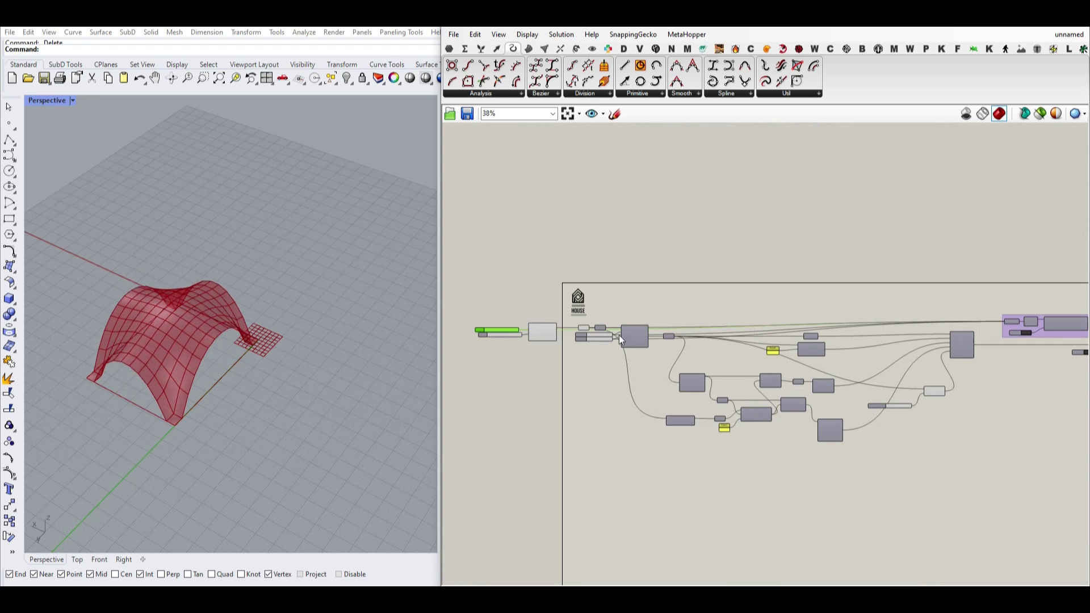
{"action": "scroll", "coordinate": [536, 338], "scroll_direction": "up", "scroll_amount": 5}
{"action": "left_click_drag", "start_coordinate": [508, 341], "coordinate": [749, 322], "text": "shift"}
{"action": "scroll", "coordinate": [509, 348], "scroll_direction": "down", "scroll_amount": 5, "text": "shift"}
{"action": "scroll", "coordinate": [817, 345], "scroll_direction": "up", "scroll_amount": 7, "text": "shift"}
{"action": "scroll", "coordinate": [823, 268], "scroll_direction": "down", "scroll_amount": 4}
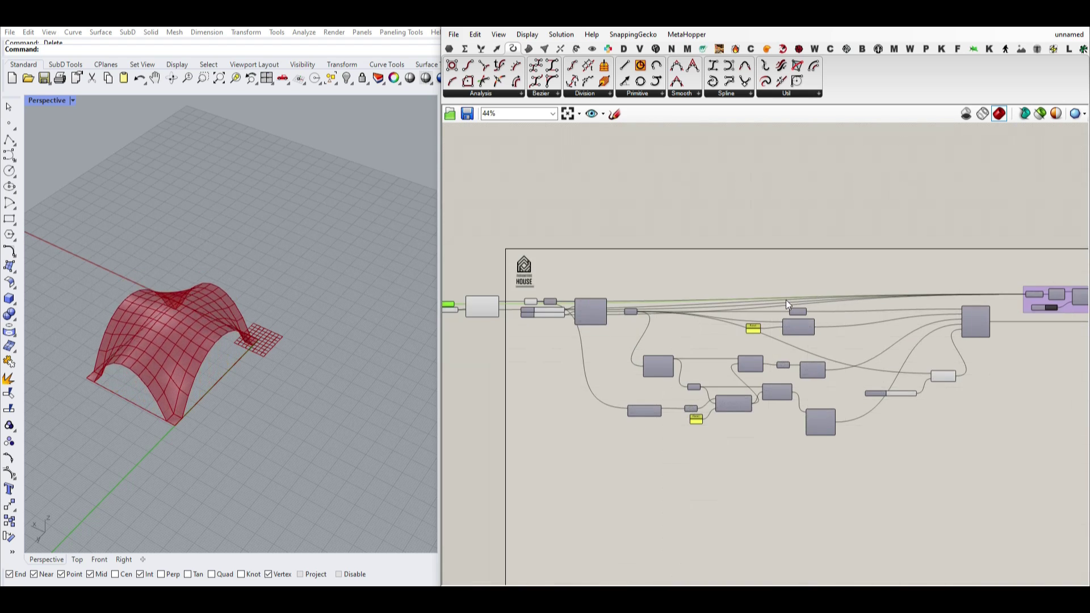
Vary the rectangle's size sliders to test how the vault resets and relaxes.
{"action": "scroll", "coordinate": [543, 305], "scroll_direction": "up", "scroll_amount": 5}
{"action": "left_click_drag", "start_coordinate": [555, 300], "coordinate": [599, 317]}
{"action": "right_click_drag", "start_coordinate": [397, 335], "coordinate": [255, 341]}
{"action": "scroll", "coordinate": [516, 322], "scroll_direction": "down", "scroll_amount": 3}
{"action": "scroll", "coordinate": [517, 322], "scroll_direction": "up", "scroll_amount": 3}
{"action": "mouse_move", "coordinate": [518, 322]}
{"action": "left_mouse_down"}
{"action": "mouse_move", "coordinate": [498, 322]}
{"action": "mouse_move", "coordinate": [510, 322]}
{"action": "left_mouse_up"}
{"action": "right_click_drag", "start_coordinate": [845, 332], "coordinate": [613, 330]}
Move the List Item component closer to the BouncySolver's O output.
{"action": "scroll", "coordinate": [614, 331], "scroll_direction": "down", "scroll_amount": 7}
{"action": "right_click_drag", "start_coordinate": [992, 349], "coordinate": [870, 349]}
{"action": "right_click_drag", "start_coordinate": [1063, 336], "coordinate": [812, 337]}
{"action": "scroll", "coordinate": [817, 365], "scroll_direction": "up", "scroll_amount": 10}
{"action": "left_click_drag", "start_coordinate": [811, 390], "coordinate": [716, 390]}
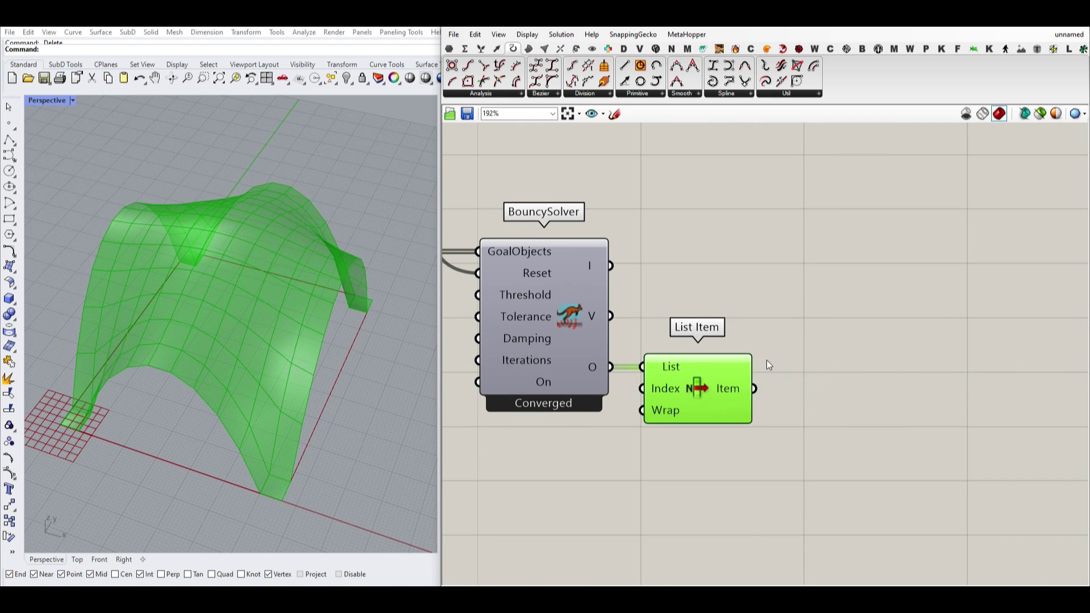
{"action": "left_click", "coordinate": [778, 346]}
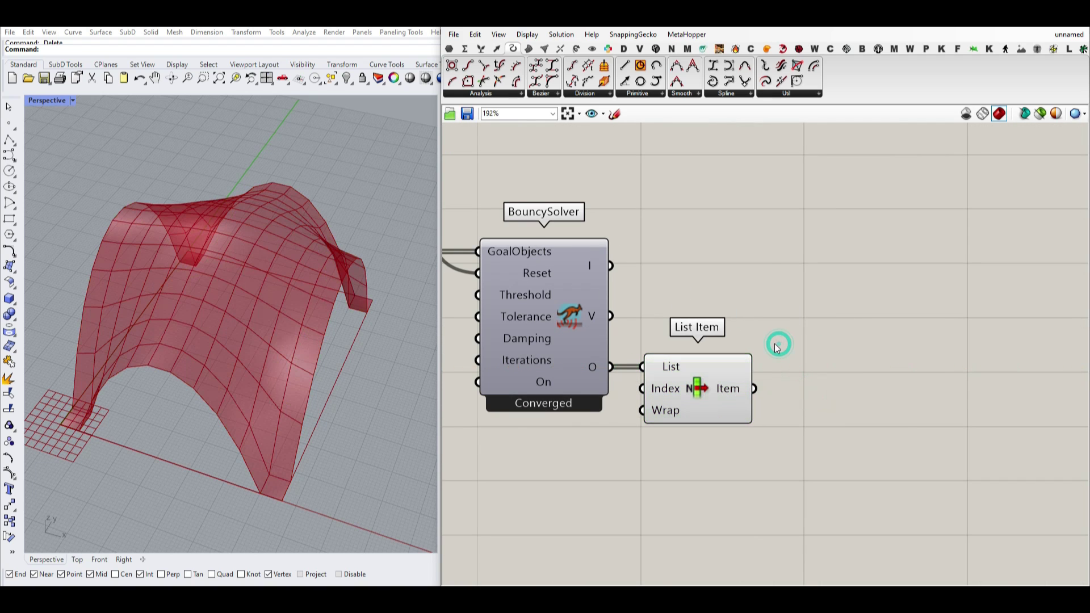
Add a Rectangular Array component and connect List Item's Item output to its Geometry input.
{"action": "left_click", "coordinate": [577, 50]}
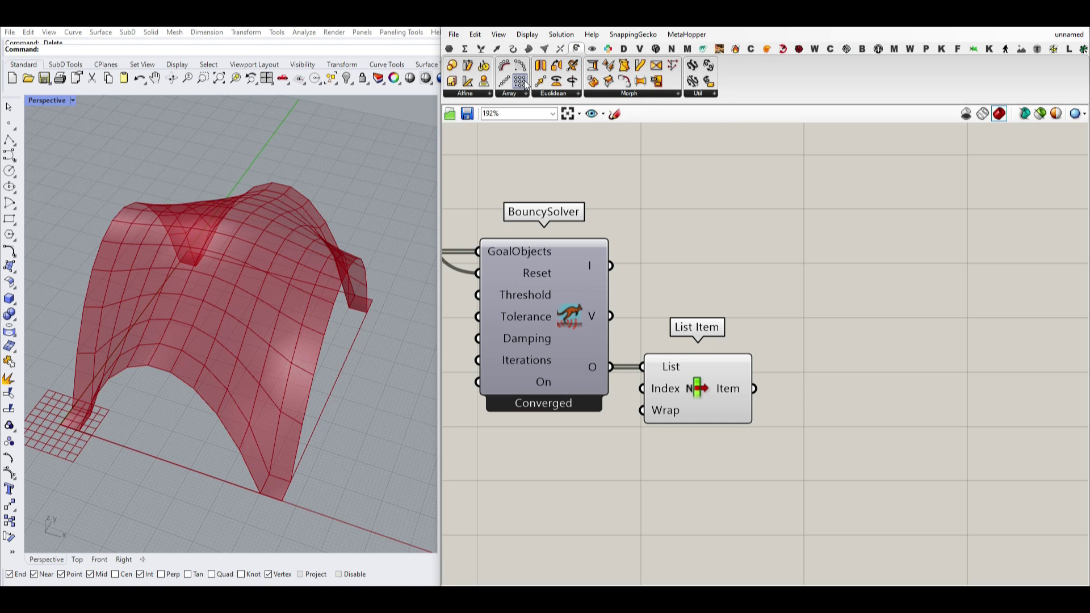
{"action": "left_click", "coordinate": [892, 411]}
{"action": "right_click_drag", "start_coordinate": [892, 412], "coordinate": [813, 341]}
{"action": "left_click_drag", "start_coordinate": [656, 315], "coordinate": [731, 307]}
{"action": "left_click_drag", "start_coordinate": [805, 331], "coordinate": [901, 353]}
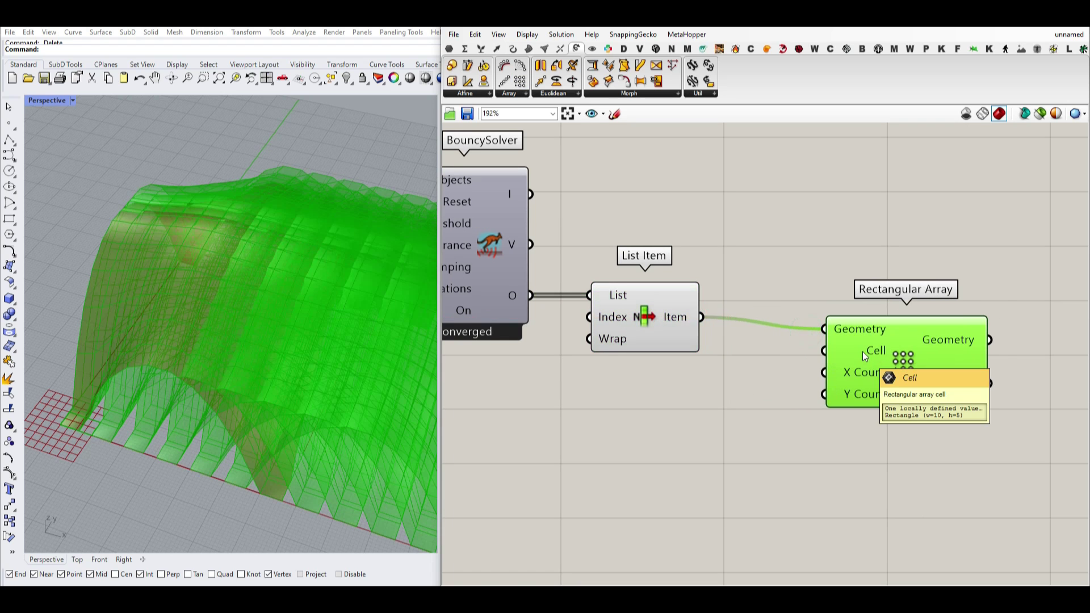
Connect the Rectangle component's output to the Rectangular Array's Cell input and hide that input's wire.
{"action": "scroll", "coordinate": [892, 349], "scroll_direction": "down", "scroll_amount": 10}
{"action": "scroll", "coordinate": [639, 303], "scroll_direction": "up", "scroll_amount": 7}
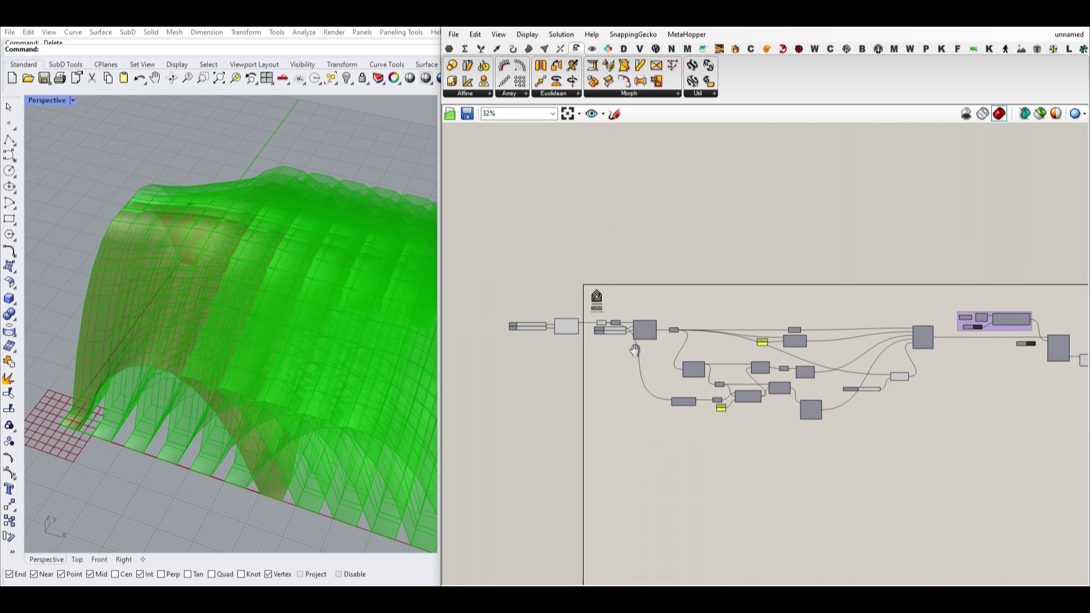
{"action": "left_click_drag", "start_coordinate": [636, 307], "coordinate": [718, 322]}
{"action": "scroll", "coordinate": [514, 349], "scroll_direction": "down", "scroll_amount": 7}
{"action": "scroll", "coordinate": [851, 372], "scroll_direction": "up", "scroll_amount": 9}
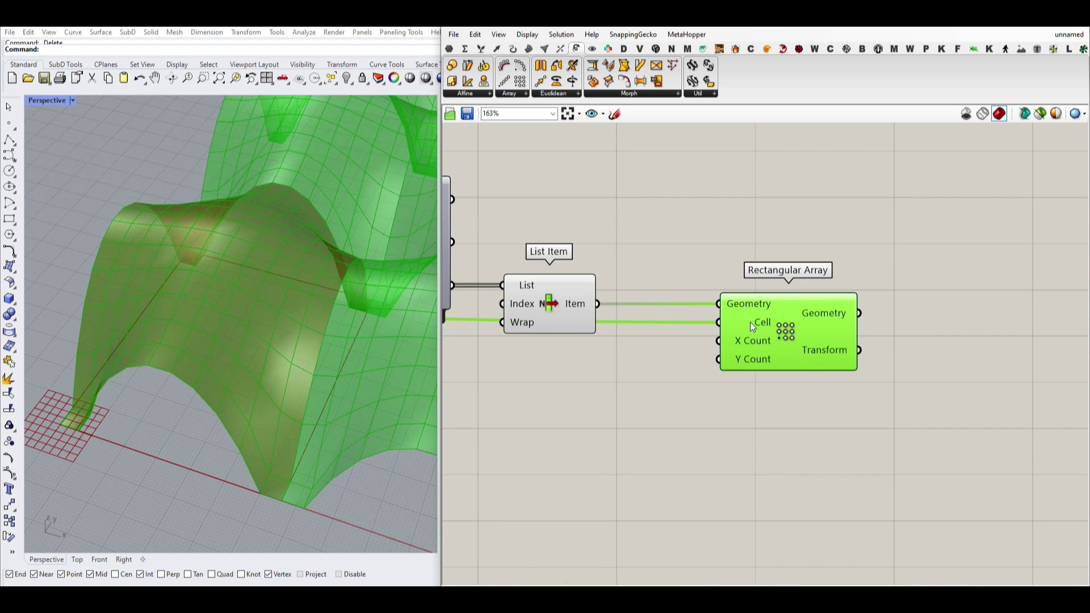
{"action": "right_click", "coordinate": [757, 322]}
{"action": "left_click", "coordinate": [925, 377]}
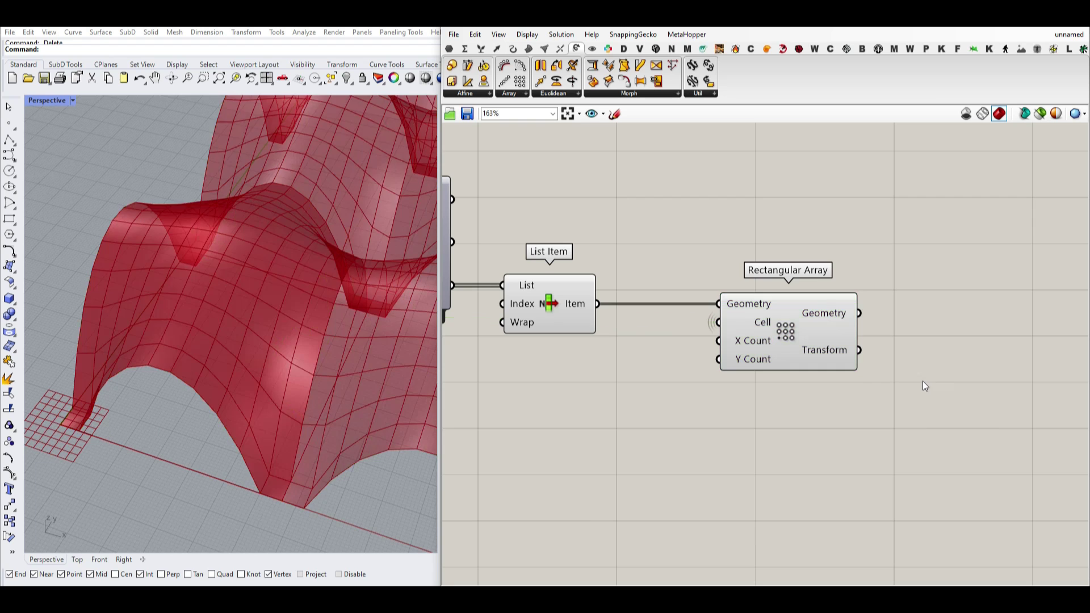
Add a number slider starting at 1 and connect it to the Rectangular Array's X Count input.
{"action": "right_click_drag", "start_coordinate": [582, 377], "coordinate": [639, 375]}
{"action": "double_click", "coordinate": [635, 370]}
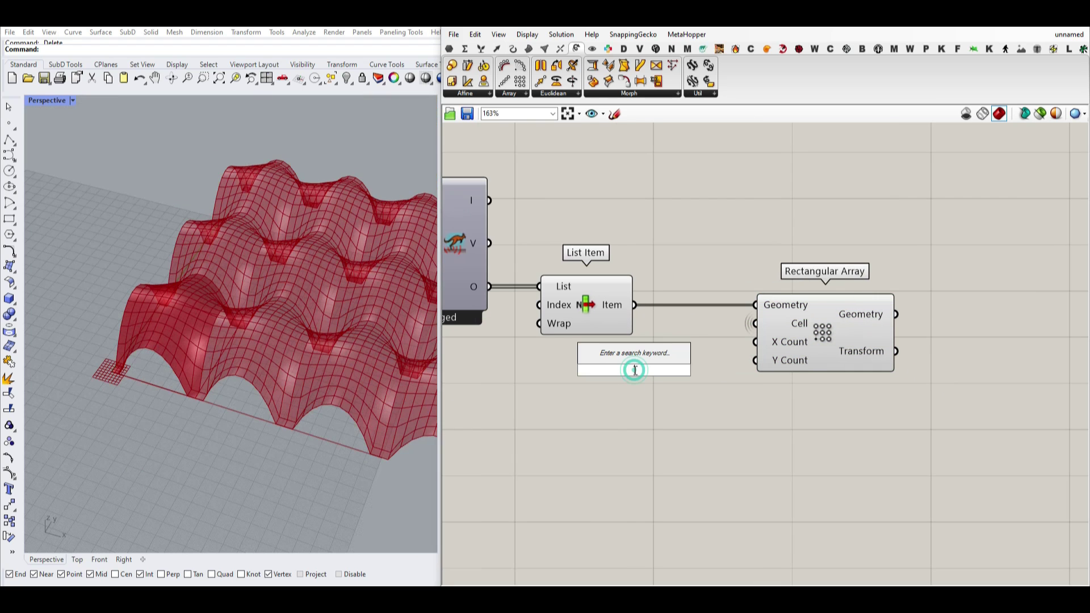
{"action": "type", "text": "1.."}
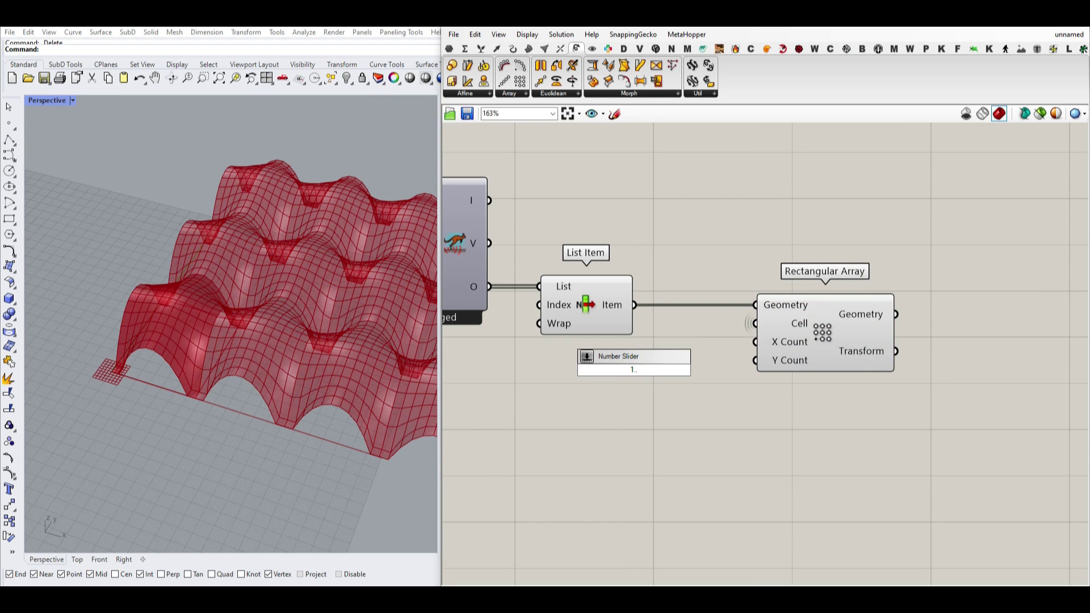
{"action": "key", "text": "Return"}
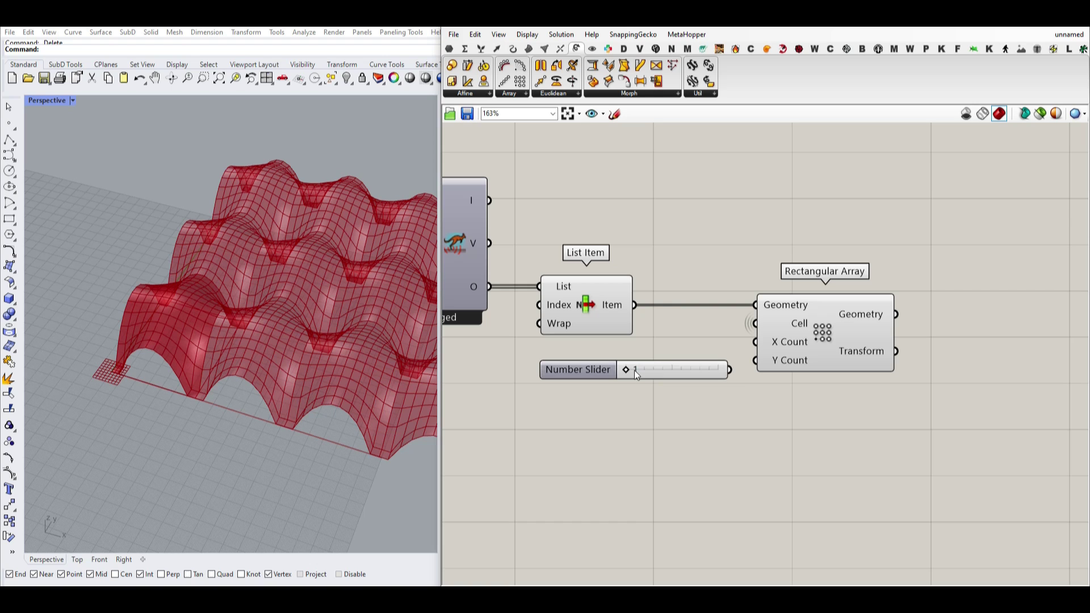
{"action": "right_click", "coordinate": [671, 364]}
{"action": "left_click_drag", "start_coordinate": [736, 370], "coordinate": [636, 370]}
{"action": "type", "text": "\\"}
{"action": "left_click", "coordinate": [661, 348]}
{"action": "right_click", "coordinate": [679, 371]}
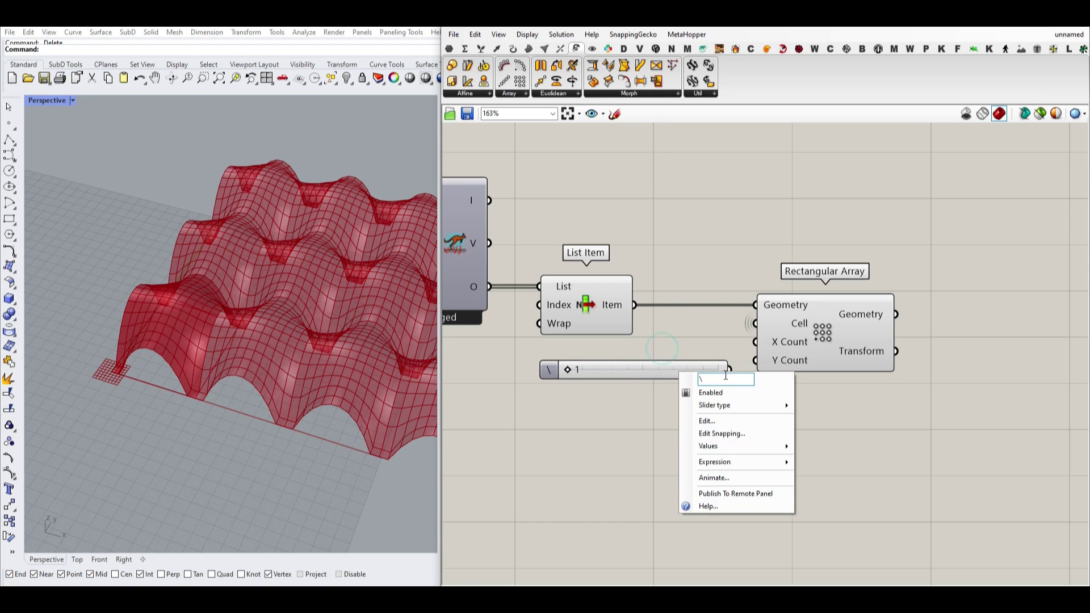
{"action": "left_click", "coordinate": [706, 347]}
{"action": "left_click_drag", "start_coordinate": [736, 344], "coordinate": [754, 342]}
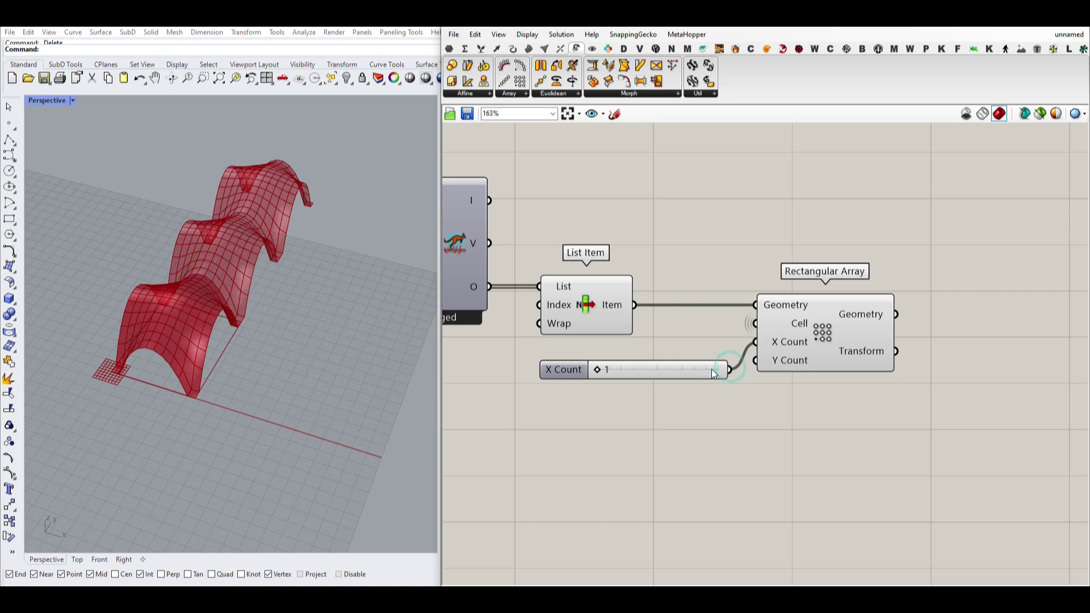
Feed the Rectangular Array's Y Count from a second slider, with X Count set to 2 and Y Count to 3.
{"action": "left_click_drag", "start_coordinate": [676, 370], "coordinate": [755, 361]}
{"action": "left_click_drag", "start_coordinate": [612, 381], "coordinate": [632, 363]}
{"action": "right_click_drag", "start_coordinate": [627, 329], "coordinate": [675, 345]}
{"action": "scroll", "coordinate": [676, 344], "scroll_direction": "down", "scroll_amount": 5}
{"action": "right_click", "coordinate": [655, 328]}
{"action": "left_click", "coordinate": [686, 350]}
Bake the Rectangular Array's geometry into Rhino.
{"action": "scroll", "coordinate": [202, 379], "scroll_direction": "up", "scroll_amount": 10}
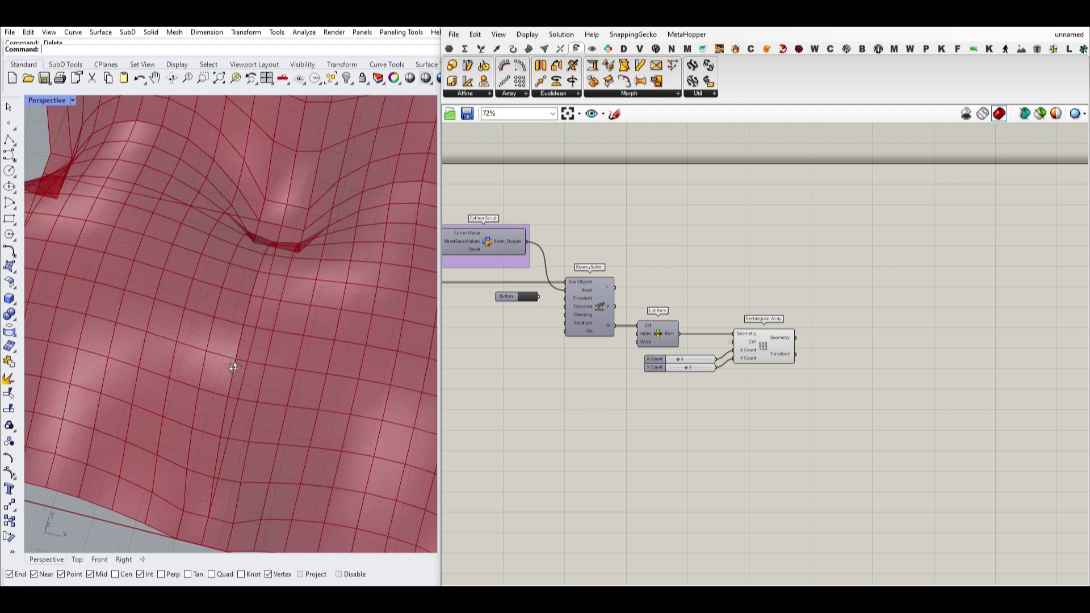
{"action": "scroll", "coordinate": [239, 359], "scroll_direction": "up", "scroll_amount": 6}
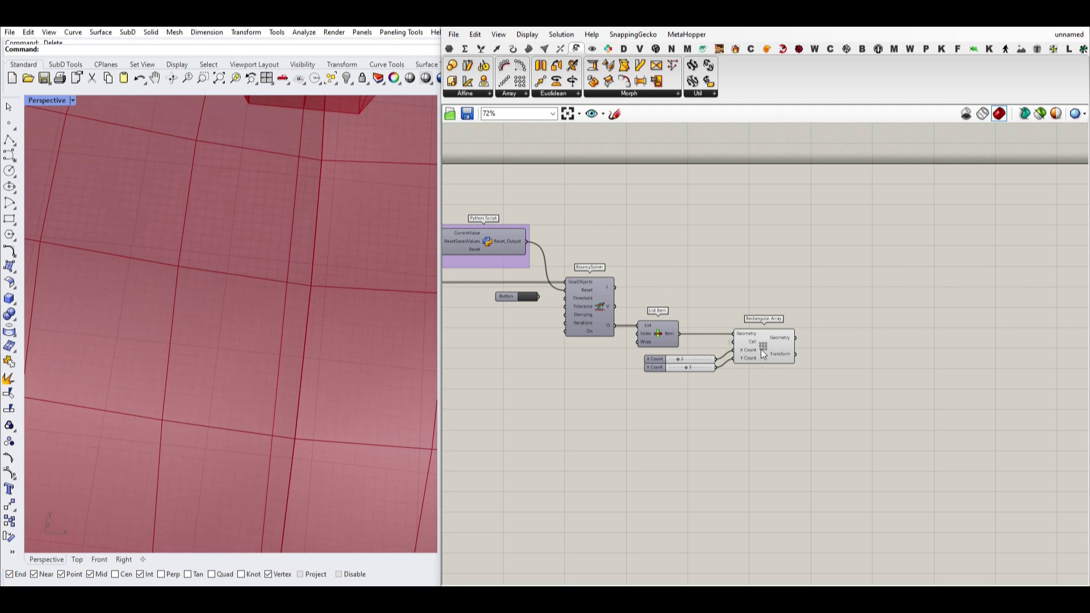
{"action": "left_click", "coordinate": [762, 346]}
{"action": "right_click", "coordinate": [792, 349]}
{"action": "left_click", "coordinate": [809, 357]}
{"action": "left_click", "coordinate": [803, 460]}
{"action": "left_click", "coordinate": [595, 448]}
Inspect the seam between adjacent baked vaults up close, and undo the bake.
{"action": "scroll", "coordinate": [224, 363], "scroll_direction": "down", "scroll_amount": 3}
{"action": "scroll", "coordinate": [242, 331], "scroll_direction": "up", "scroll_amount": 10}
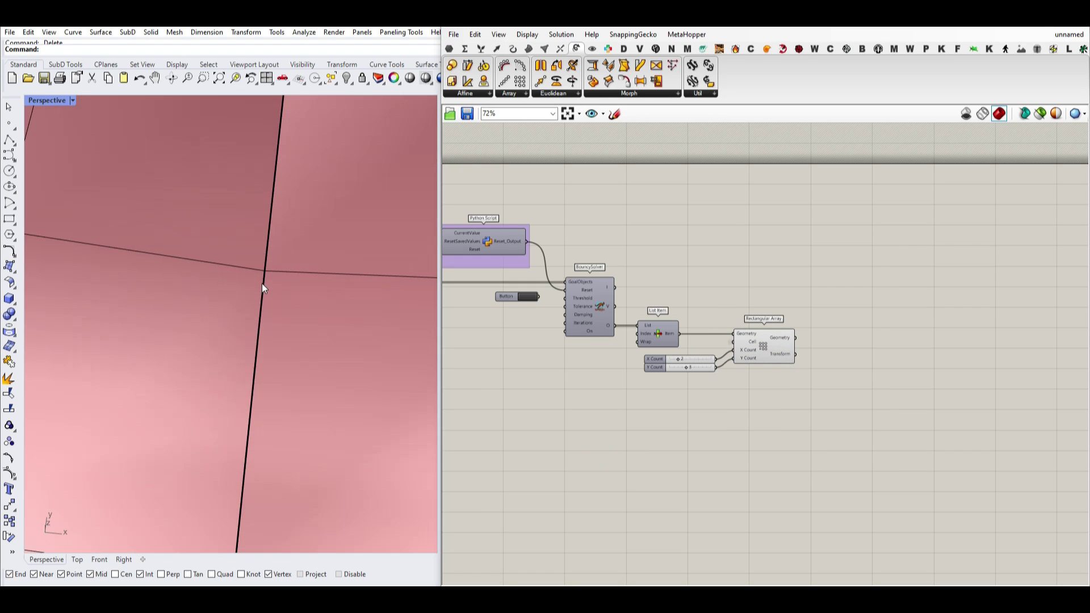
{"action": "scroll", "coordinate": [269, 284], "scroll_direction": "up", "scroll_amount": 10}
{"action": "scroll", "coordinate": [270, 268], "scroll_direction": "down", "scroll_amount": 7}
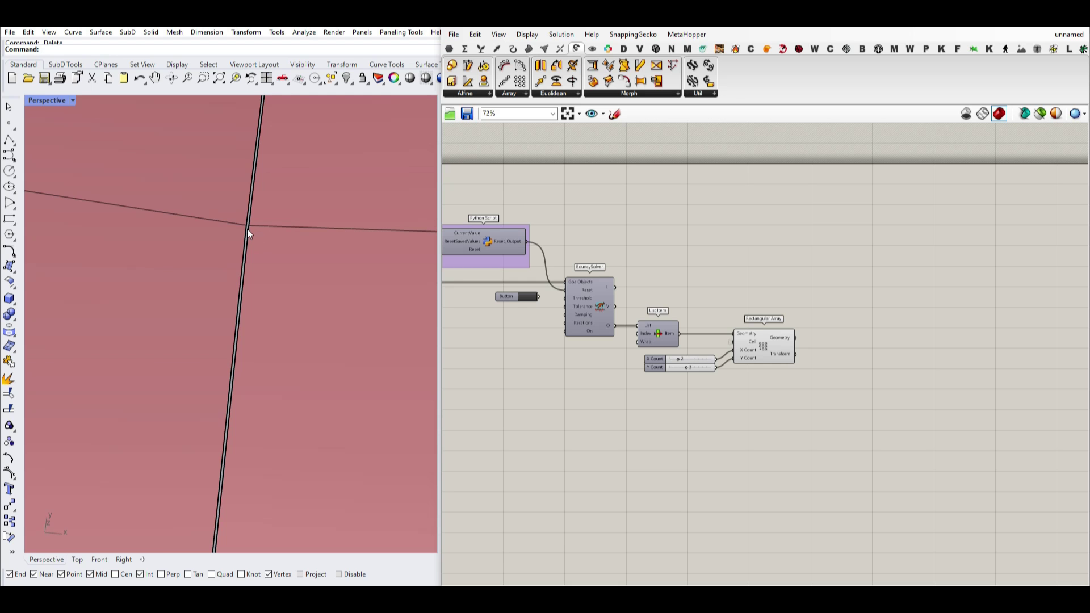
{"action": "scroll", "coordinate": [261, 250], "scroll_direction": "down", "scroll_amount": 10}
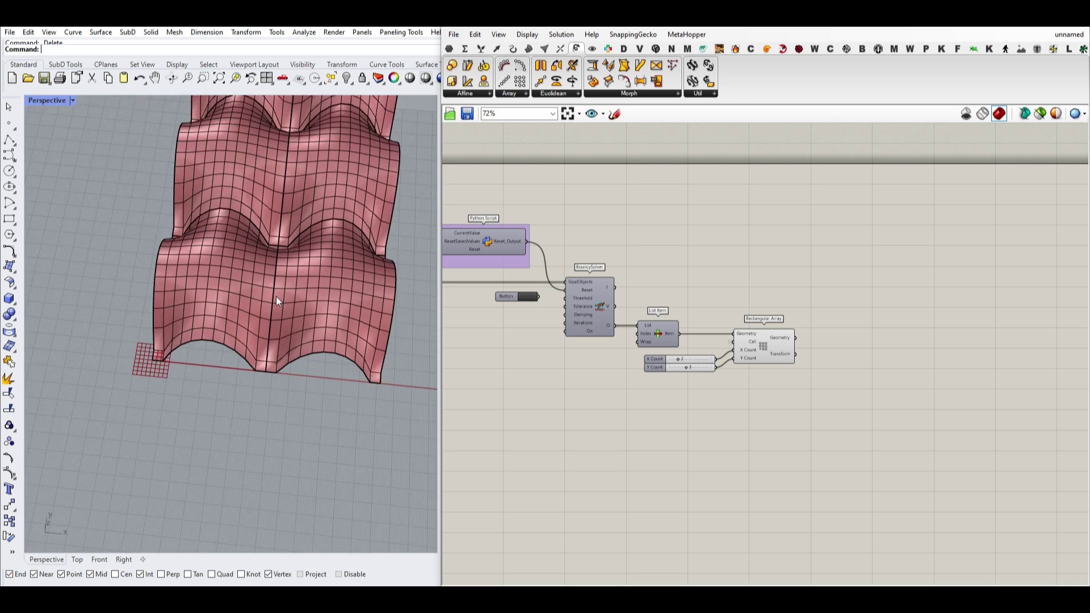
{"action": "key", "text": "ctrl+z"}
Examine the AnchorXYZ component's constrained axes and the adjoining edges of the arrayed vaults.
{"action": "right_click_drag", "start_coordinate": [599, 312], "coordinate": [795, 341]}
{"action": "scroll", "coordinate": [795, 341], "scroll_direction": "down", "scroll_amount": 4}
{"action": "scroll", "coordinate": [607, 340], "scroll_direction": "up", "scroll_amount": 3}
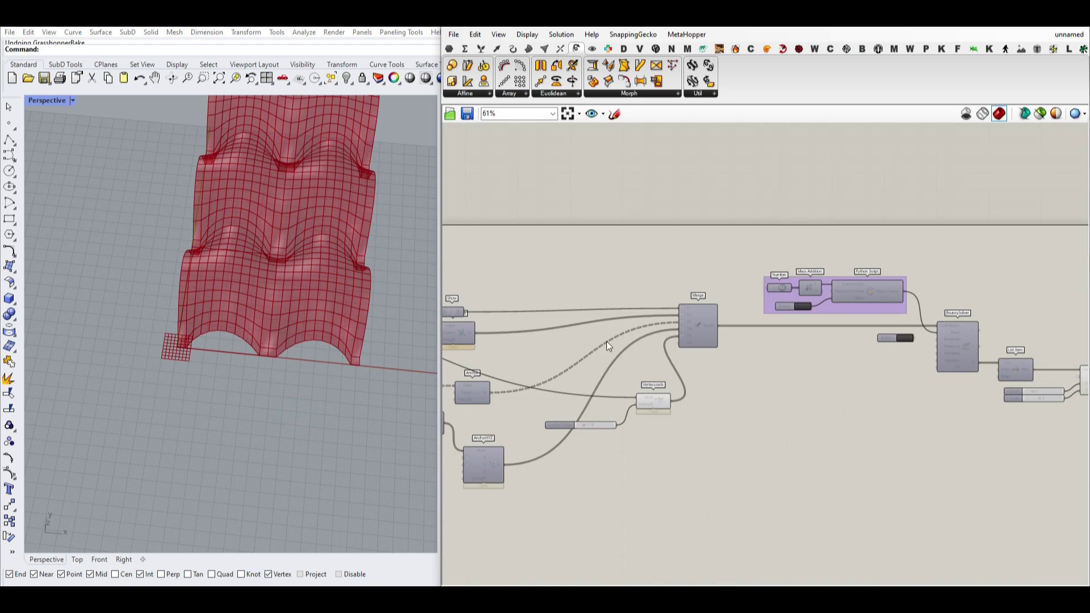
{"action": "right_click_drag", "start_coordinate": [514, 380], "coordinate": [696, 341]}
{"action": "scroll", "coordinate": [636, 399], "scroll_direction": "up", "scroll_amount": 5}
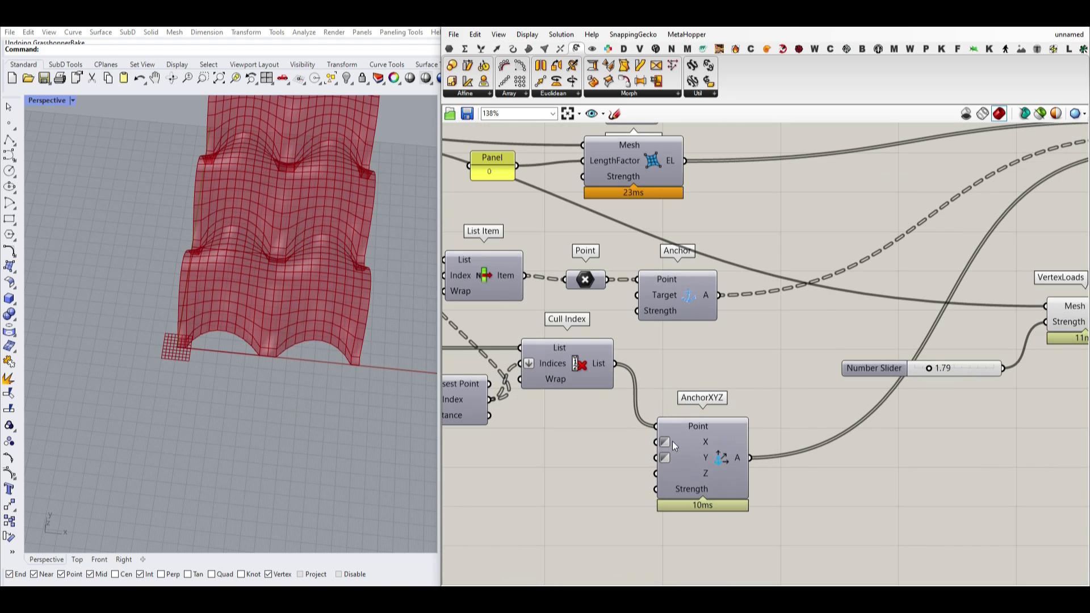
{"action": "mouse_move", "coordinate": [153, 381]}
{"action": "right_mouse_down"}
{"action": "mouse_move", "coordinate": [221, 361]}
{"action": "mouse_move", "coordinate": [224, 373]}
{"action": "right_mouse_up"}
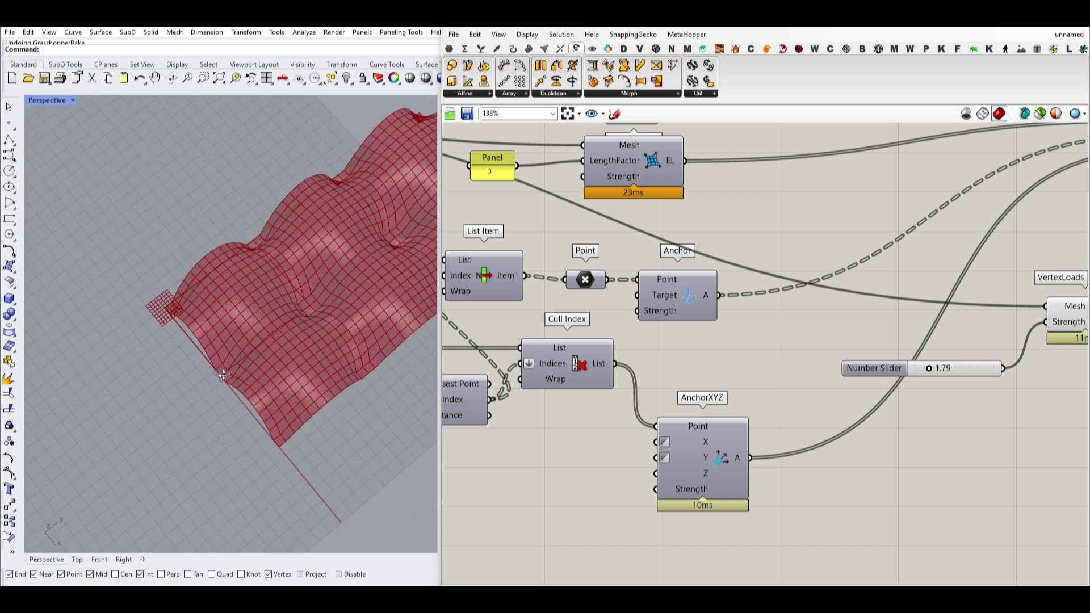
{"action": "scroll", "coordinate": [299, 273], "scroll_direction": "up", "scroll_amount": 4}
{"action": "right_click_drag", "start_coordinate": [287, 321], "coordinate": [226, 332], "text": "shift"}
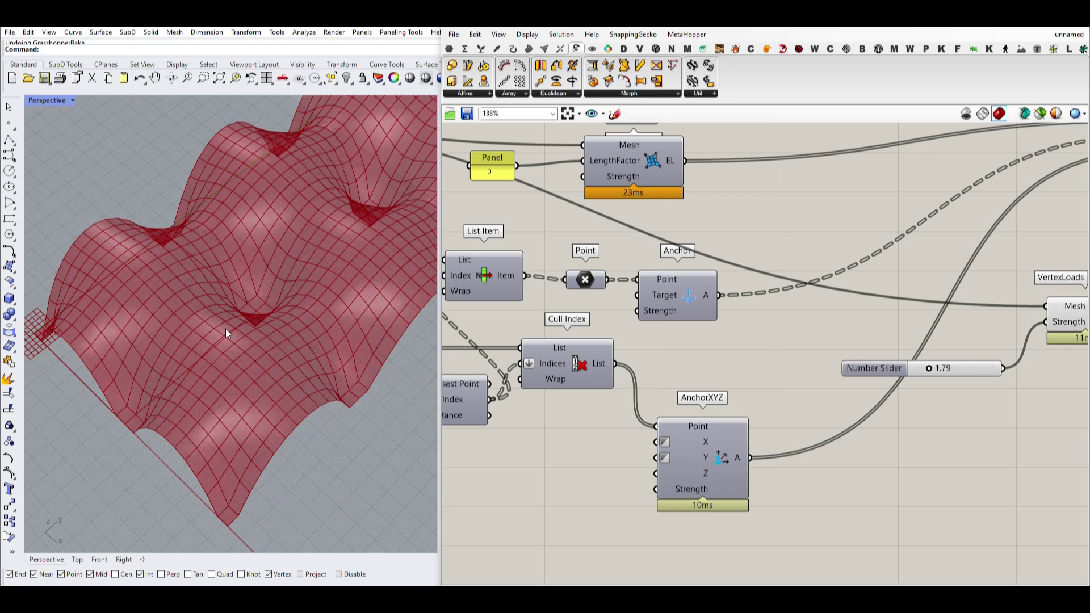
Move the Rectangular Array and its count sliders away from the List Item, and disconnect List Item from the array's Geometry input.
{"action": "scroll", "coordinate": [454, 331], "scroll_direction": "down", "scroll_amount": 7}
{"action": "right_click_drag", "start_coordinate": [846, 318], "coordinate": [659, 350]}
{"action": "scroll", "coordinate": [835, 319], "scroll_direction": "up", "scroll_amount": 5}
{"action": "left_click_drag", "start_coordinate": [850, 432], "coordinate": [742, 370]}
{"action": "left_click_drag", "start_coordinate": [853, 377], "coordinate": [991, 377]}
{"action": "left_click", "coordinate": [802, 313]}
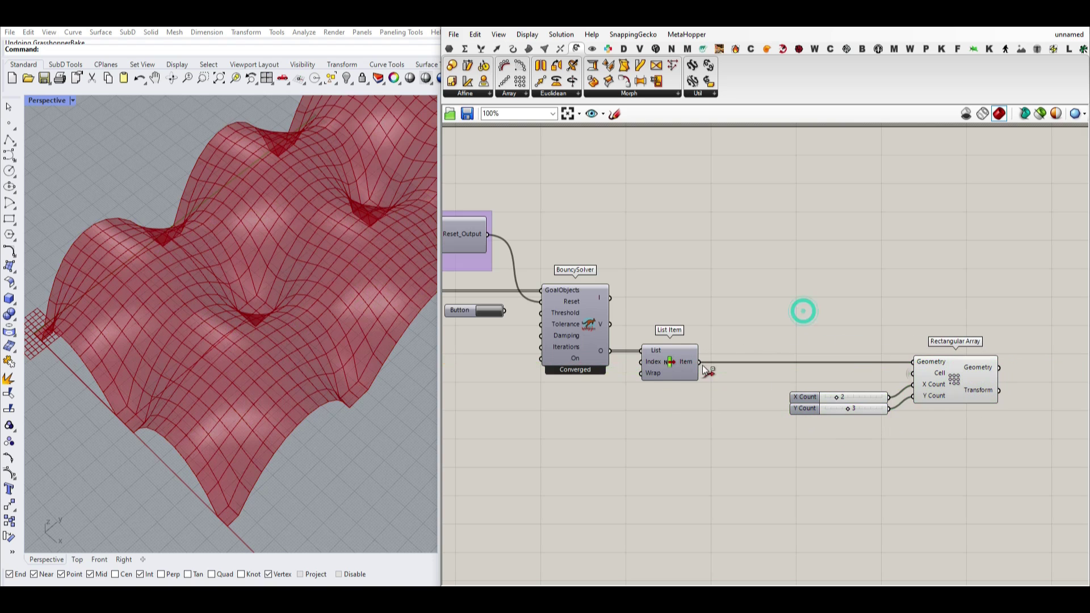
{"action": "left_click_drag", "start_coordinate": [883, 360], "coordinate": [911, 362], "text": "ctrl"}
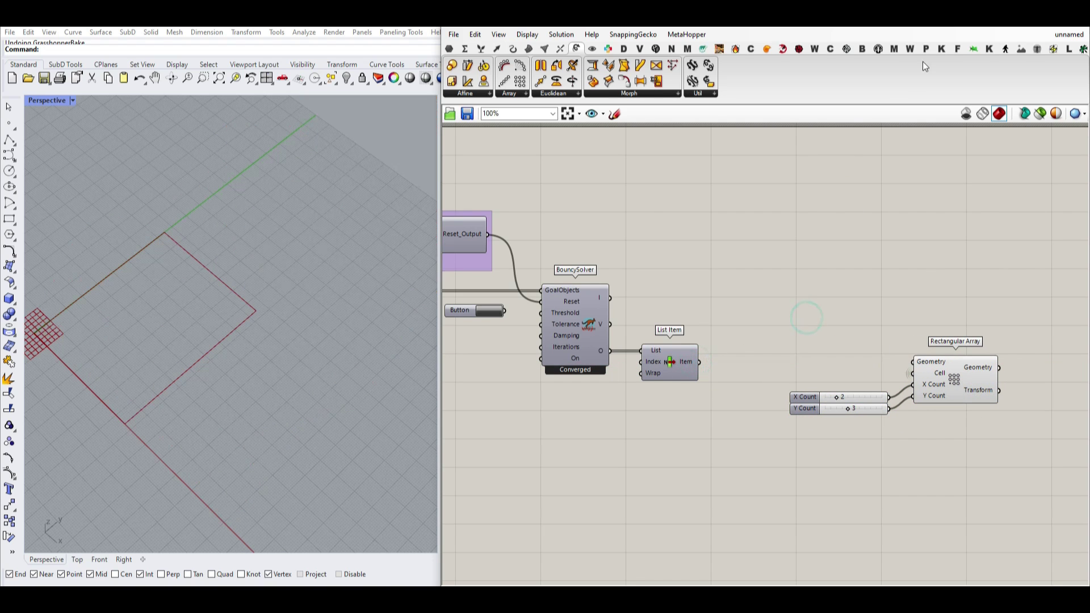
Add a Kangaroo ZombieSolver component between the List Item and the Rectangular Array.
{"action": "left_click", "coordinate": [941, 50]}
{"action": "left_click", "coordinate": [937, 93]}
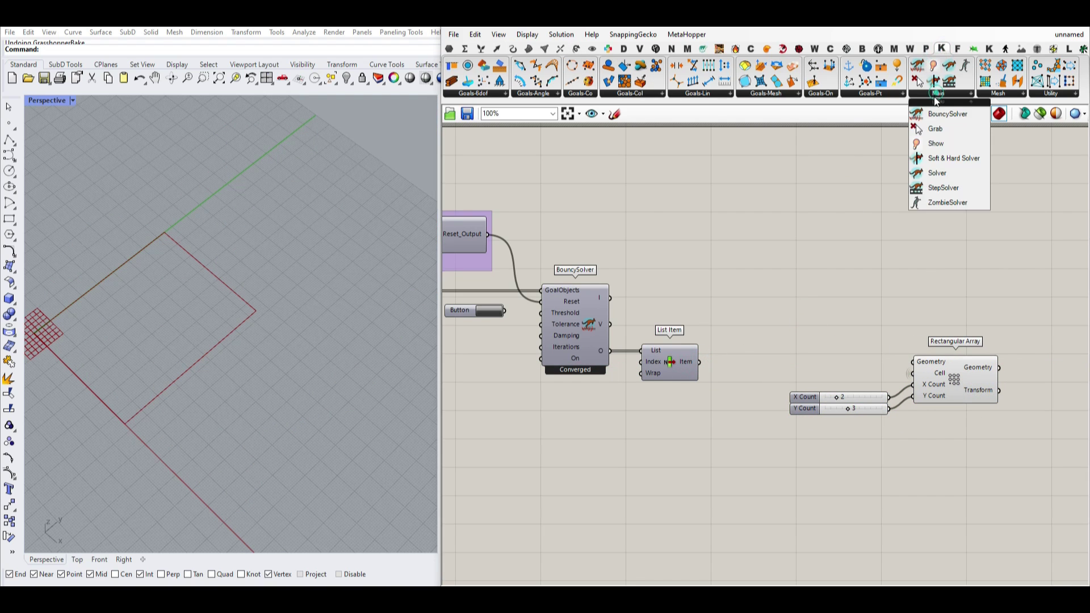
{"action": "left_click", "coordinate": [947, 203]}
{"action": "left_click_drag", "start_coordinate": [864, 365], "coordinate": [859, 364]}
{"action": "left_click_drag", "start_coordinate": [945, 380], "coordinate": [1035, 380]}
{"action": "left_click", "coordinate": [772, 299]}
{"action": "scroll", "coordinate": [652, 391], "scroll_direction": "up", "scroll_amount": 3}
Space the ZombieSolver, count sliders and Rectangular Array farther from the List Item to leave room for more components.
{"action": "left_click_drag", "start_coordinate": [745, 337], "coordinate": [791, 335]}
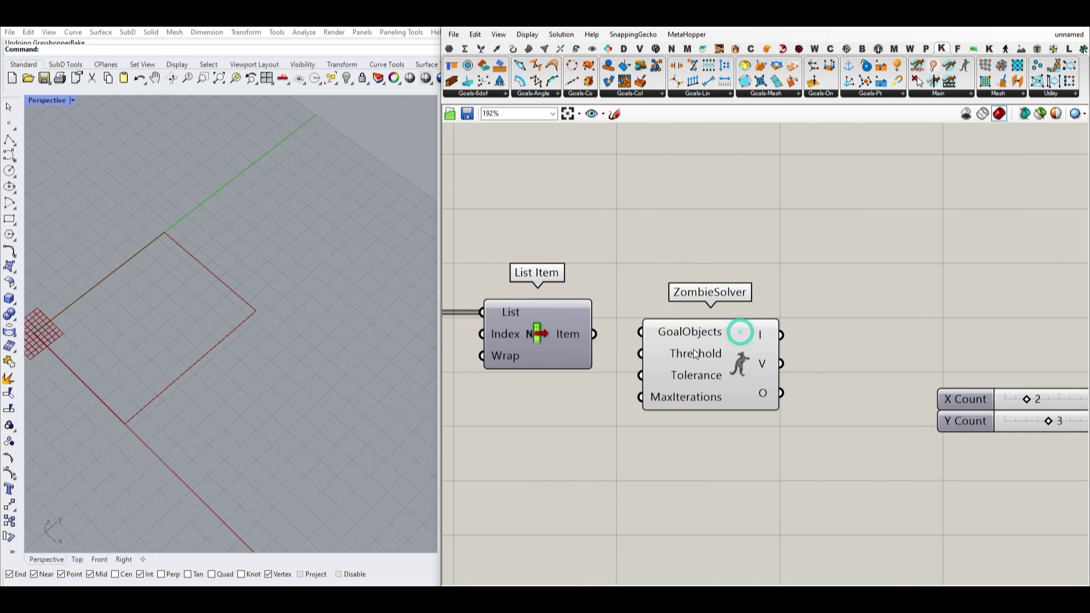
{"action": "left_click_drag", "start_coordinate": [693, 349], "coordinate": [811, 368]}
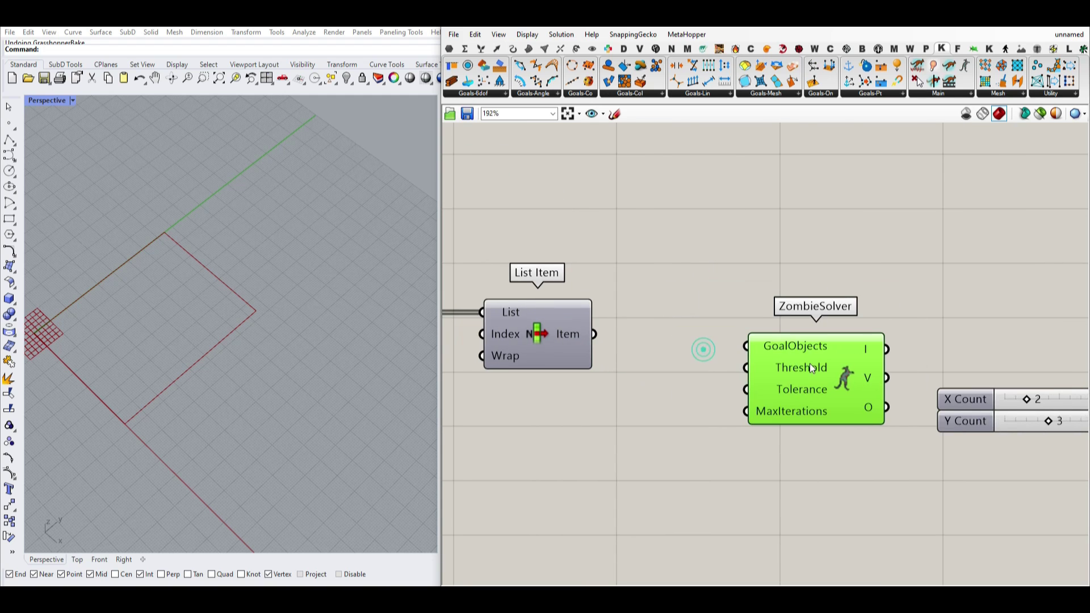
{"action": "right_click_drag", "start_coordinate": [897, 325], "coordinate": [716, 318]}
{"action": "scroll", "coordinate": [656, 326], "scroll_direction": "down", "scroll_amount": 4}
{"action": "left_click_drag", "start_coordinate": [915, 389], "coordinate": [757, 344]}
{"action": "scroll", "coordinate": [656, 349], "scroll_direction": "up", "scroll_amount": 2}
{"action": "key", "text": "ctrl+z"}
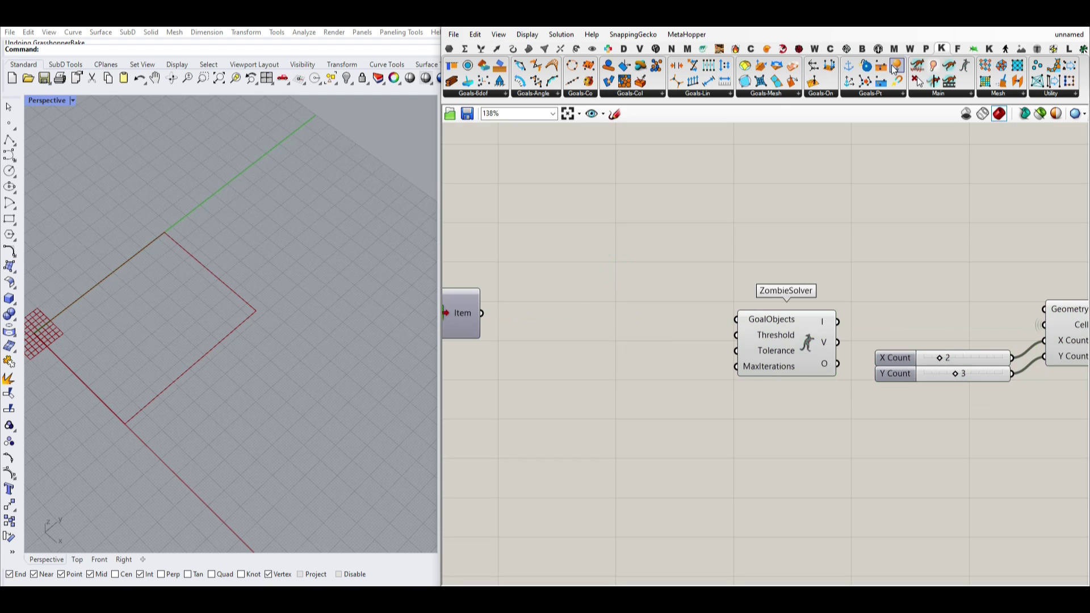
Add a Show component and wire List Item's Item output through it into the ZombieSolver's GoalObjects input.
{"action": "left_click", "coordinate": [931, 67]}
{"action": "scroll", "coordinate": [575, 317], "scroll_direction": "up", "scroll_amount": 1}
{"action": "left_click", "coordinate": [546, 318]}
{"action": "left_click_drag", "start_coordinate": [477, 315], "coordinate": [561, 314]}
{"action": "right_click_drag", "start_coordinate": [560, 314], "coordinate": [657, 300]}
{"action": "left_click_drag", "start_coordinate": [802, 320], "coordinate": [860, 316]}
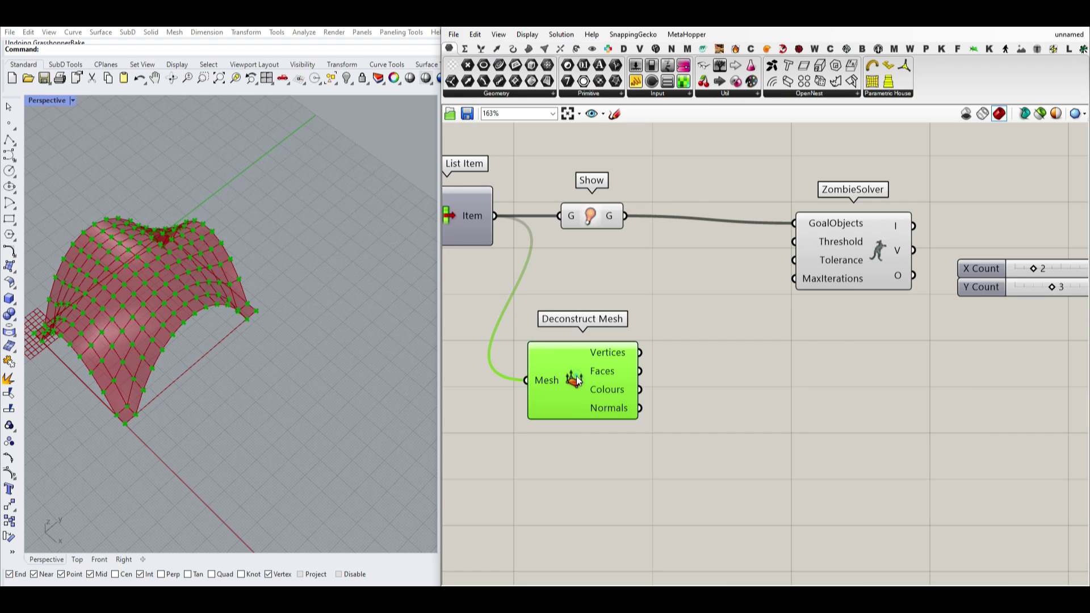
Replace the Deconstruct Mesh component with Kangaroo's NakedVertices, fed by List Item's Item output.
{"action": "scroll", "coordinate": [210, 363], "scroll_direction": "up", "scroll_amount": 3}
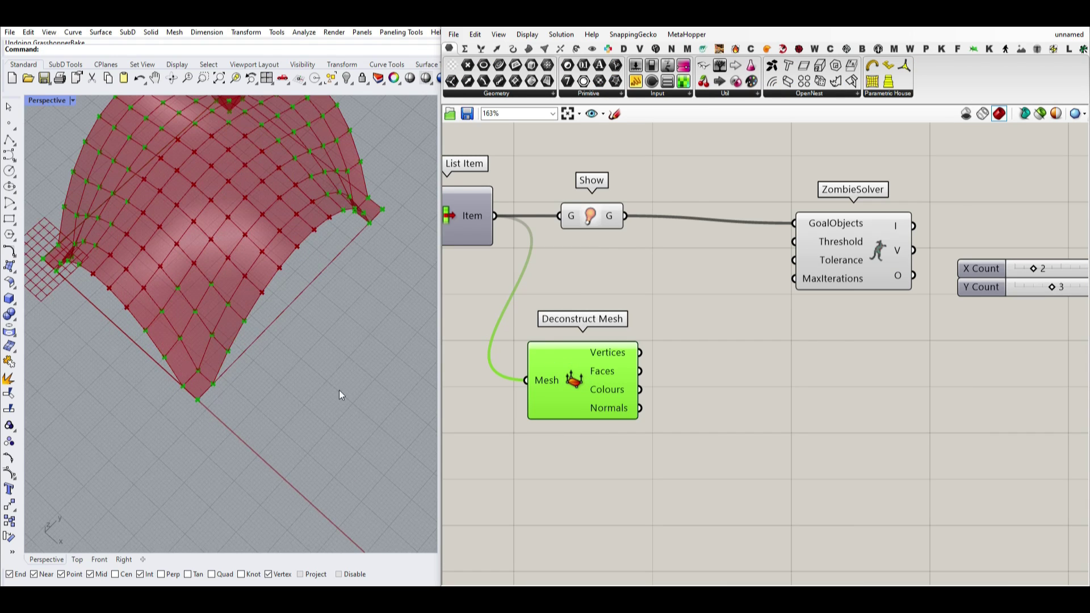
{"action": "left_click", "coordinate": [572, 371]}
{"action": "key", "text": "Delete"}
{"action": "left_click", "coordinate": [943, 49]}
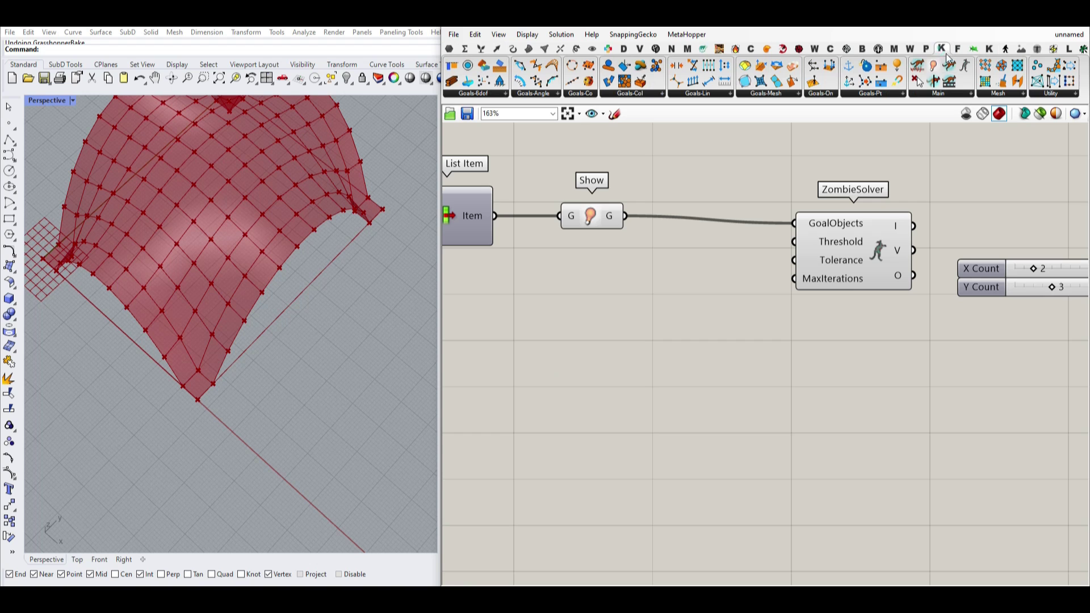
{"action": "left_click", "coordinate": [995, 95]}
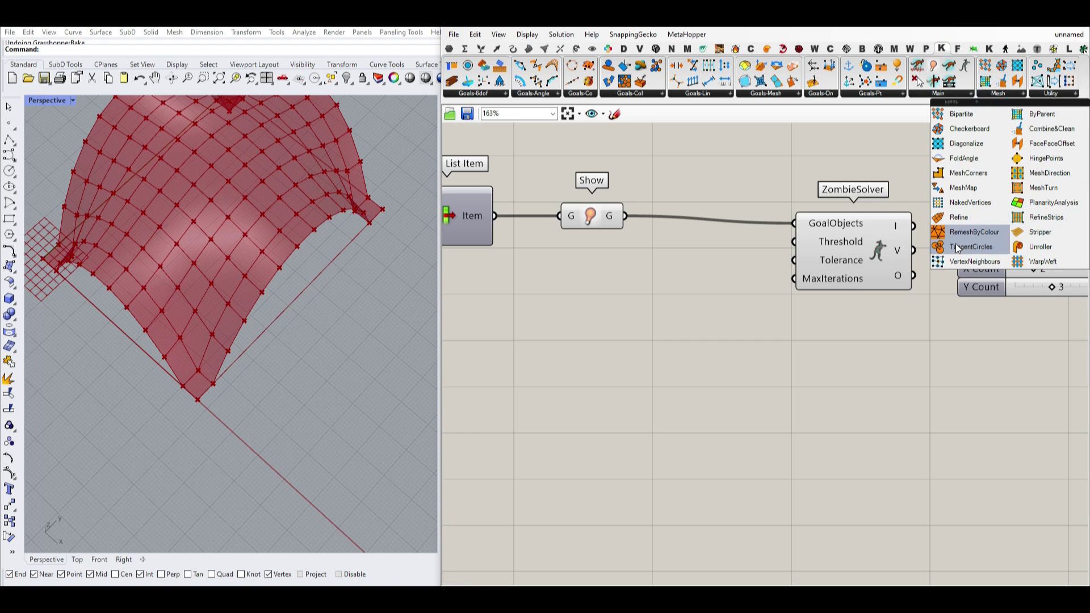
{"action": "left_click_drag", "start_coordinate": [964, 205], "coordinate": [539, 361]}
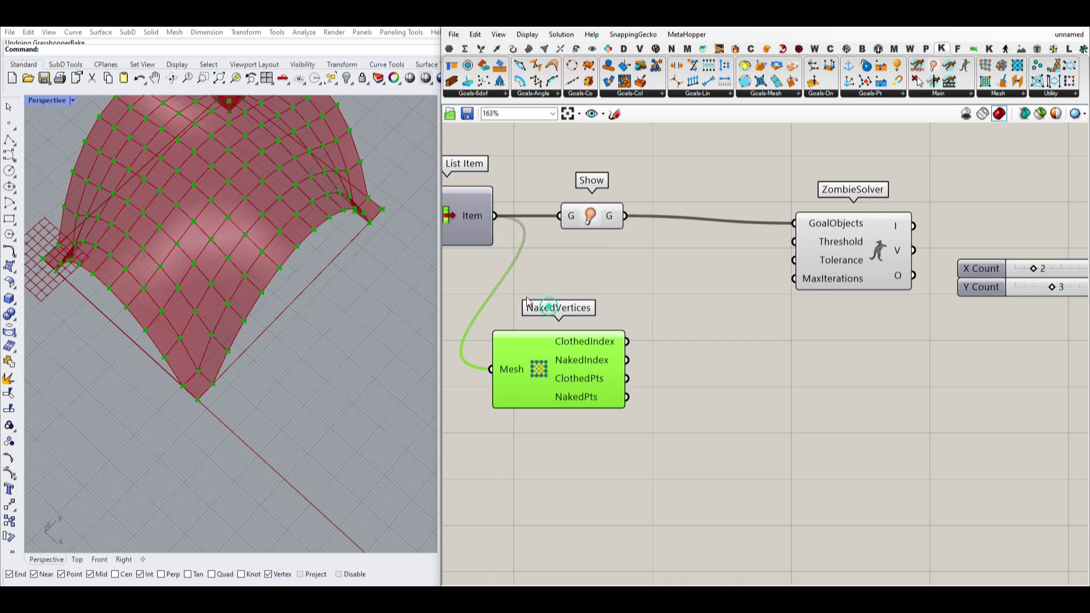
Add a Point parameter and connect NakedVertices' NakedPts output to it to check the vault's edge points.
{"action": "left_click", "coordinate": [449, 48]}
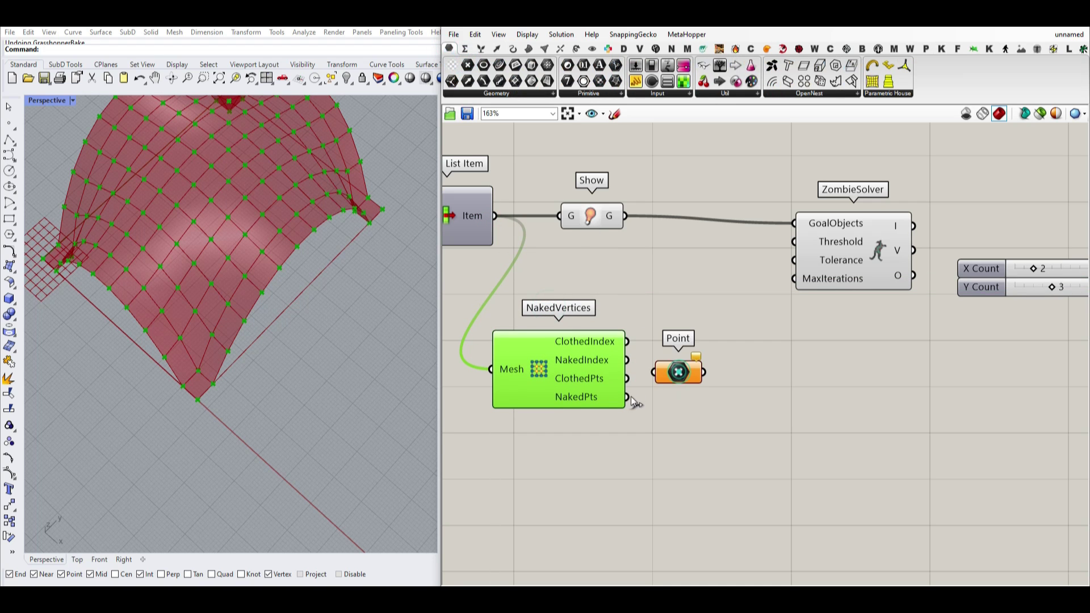
{"action": "left_click_drag", "start_coordinate": [695, 372], "coordinate": [699, 396]}
{"action": "scroll", "coordinate": [226, 288], "scroll_direction": "down", "scroll_amount": 6}
{"action": "scroll", "coordinate": [185, 333], "scroll_direction": "up", "scroll_amount": 8}
{"action": "right_click_drag", "start_coordinate": [186, 332], "coordinate": [277, 295]}
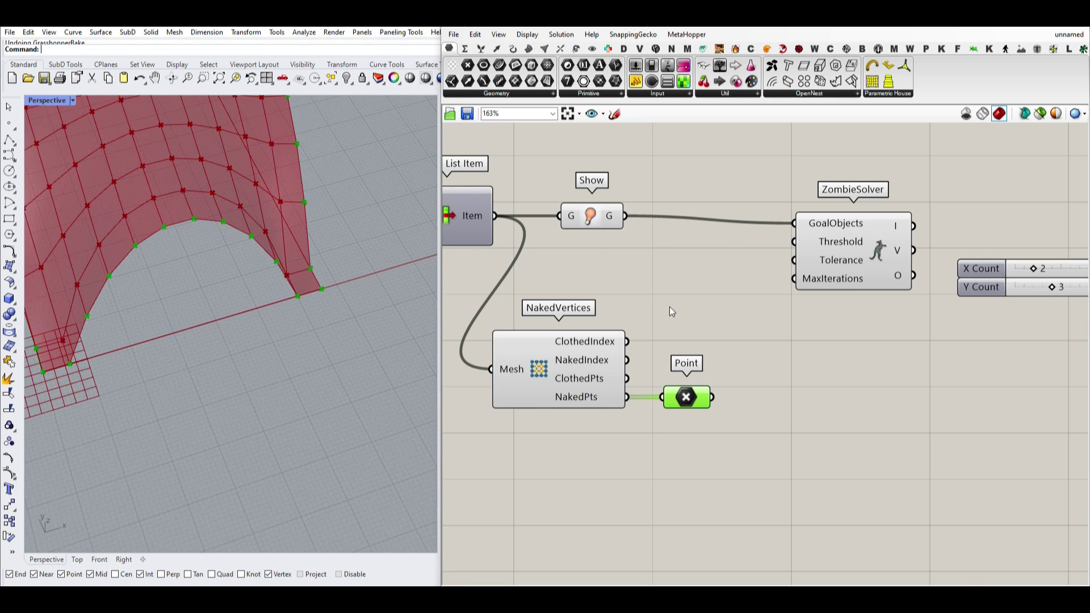
Add an Extrude component below NakedVertices.
{"action": "right_click_drag", "start_coordinate": [670, 311], "coordinate": [821, 315]}
{"action": "scroll", "coordinate": [822, 316], "scroll_direction": "down", "scroll_amount": 5}
{"action": "mouse_move", "coordinate": [763, 349]}
{"action": "right_mouse_down"}
{"action": "mouse_move", "coordinate": [802, 344]}
{"action": "mouse_move", "coordinate": [747, 341]}
{"action": "right_mouse_up"}
{"action": "scroll", "coordinate": [747, 341], "scroll_direction": "up", "scroll_amount": 3}
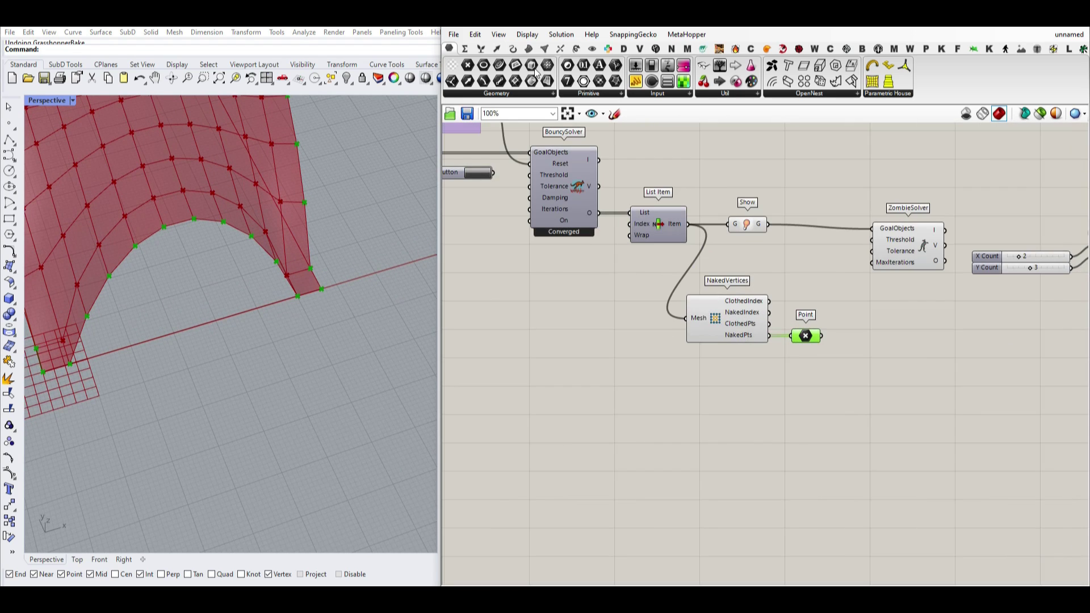
{"action": "left_click", "coordinate": [528, 49]}
{"action": "left_click", "coordinate": [544, 95]}
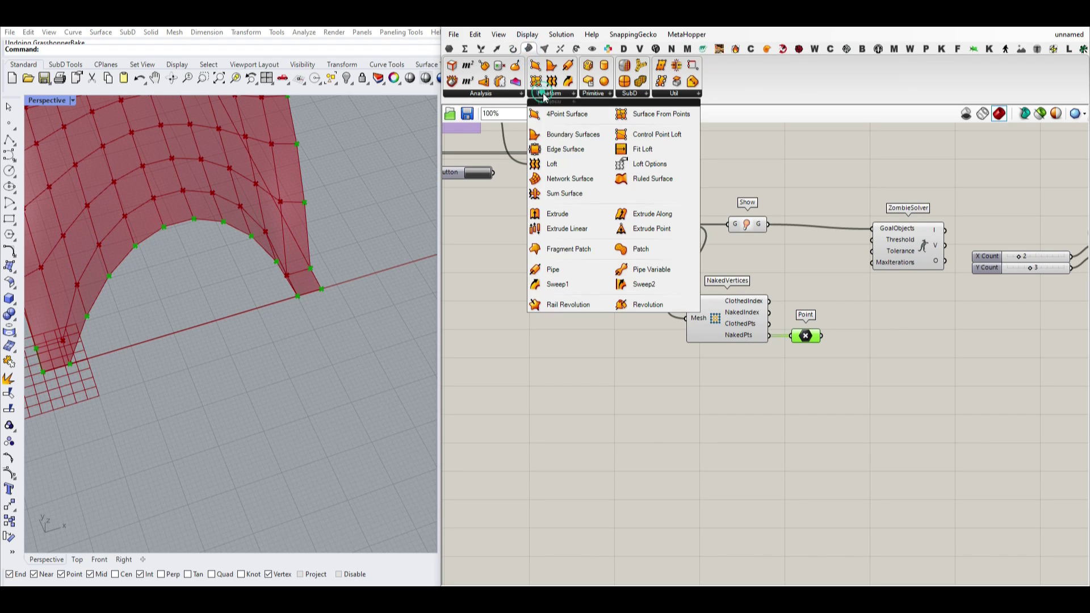
{"action": "left_click", "coordinate": [560, 216]}
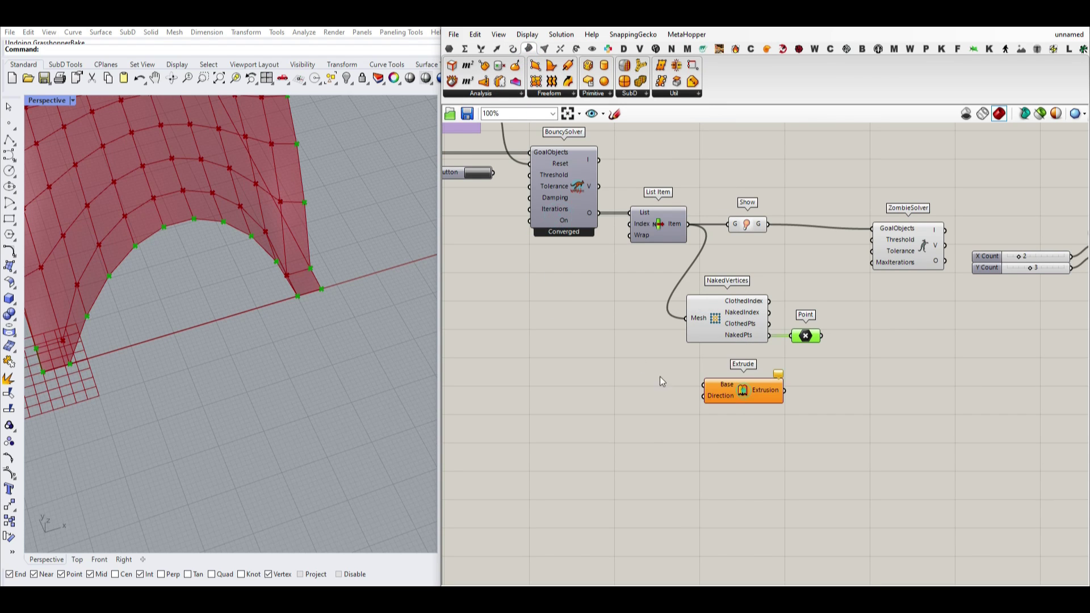
Connect the Curve parameter at the start of the definition to Extrude's Base input and hide that wire.
{"action": "scroll", "coordinate": [660, 377], "scroll_direction": "down", "scroll_amount": 4}
{"action": "right_click_drag", "start_coordinate": [600, 358], "coordinate": [807, 305]}
{"action": "right_click_drag", "start_coordinate": [495, 260], "coordinate": [809, 295]}
{"action": "scroll", "coordinate": [505, 244], "scroll_direction": "up", "scroll_amount": 3}
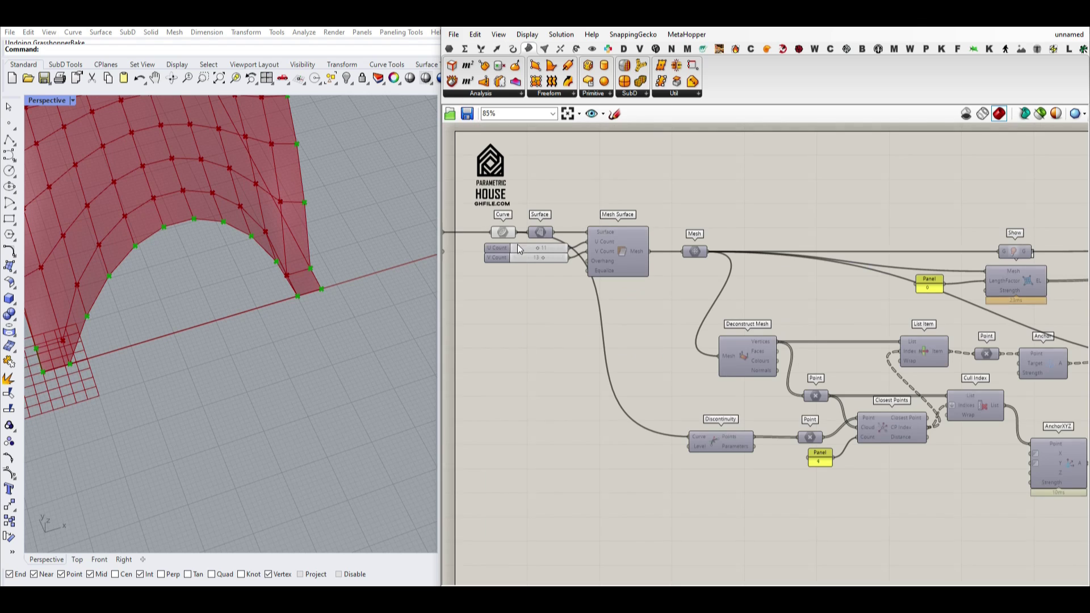
{"action": "scroll", "coordinate": [514, 254], "scroll_direction": "down", "scroll_amount": 6}
{"action": "left_click_drag", "start_coordinate": [517, 232], "coordinate": [763, 339]}
{"action": "scroll", "coordinate": [868, 288], "scroll_direction": "up", "scroll_amount": 3}
{"action": "scroll", "coordinate": [763, 339], "scroll_direction": "up", "scroll_amount": 9}
{"action": "right_click", "coordinate": [755, 318]}
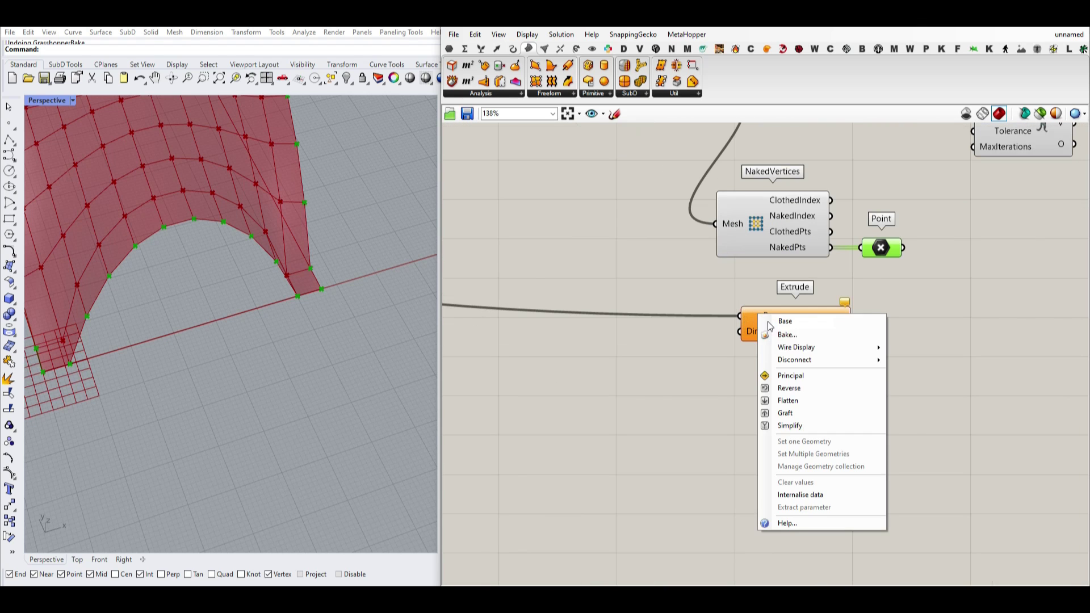
{"action": "left_click", "coordinate": [925, 373]}
Add a number slider with the value 12.5 and a Unit Z component beside the Extrude component.
{"action": "double_click", "coordinate": [635, 356]}
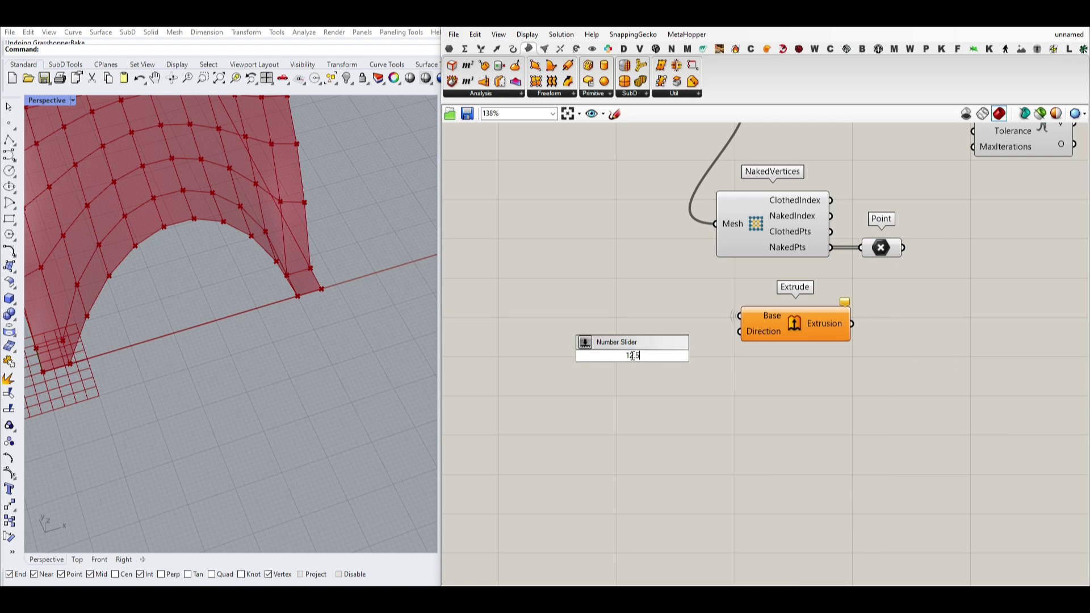
{"action": "key", "text": "Return"}
{"action": "left_click_drag", "start_coordinate": [740, 340], "coordinate": [769, 339]}
{"action": "double_click", "coordinate": [793, 358]}
{"action": "type", "text": "z"}
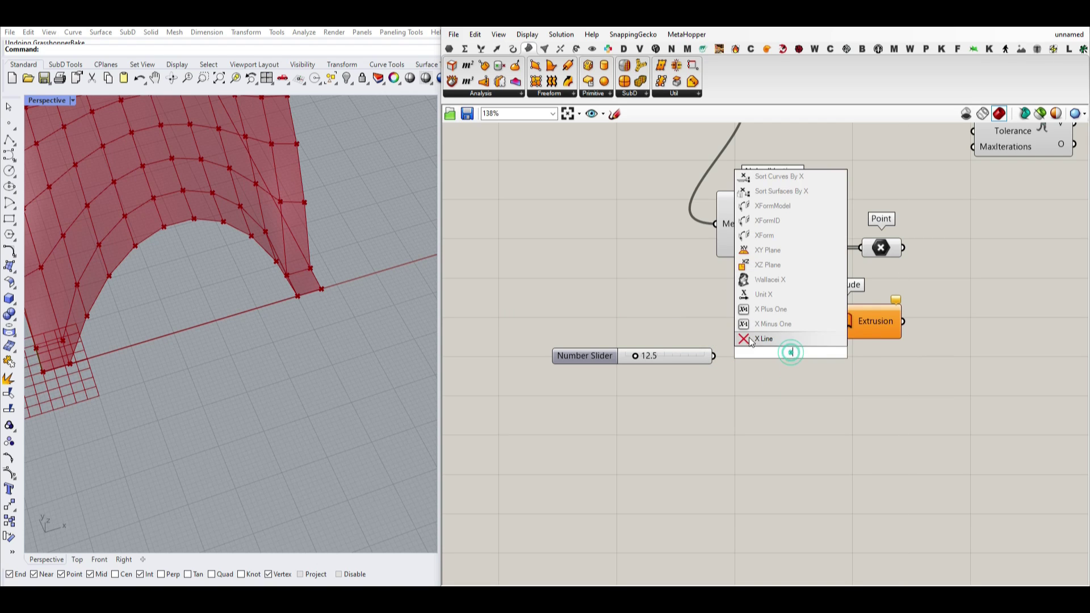
{"action": "left_click", "coordinate": [770, 331]}
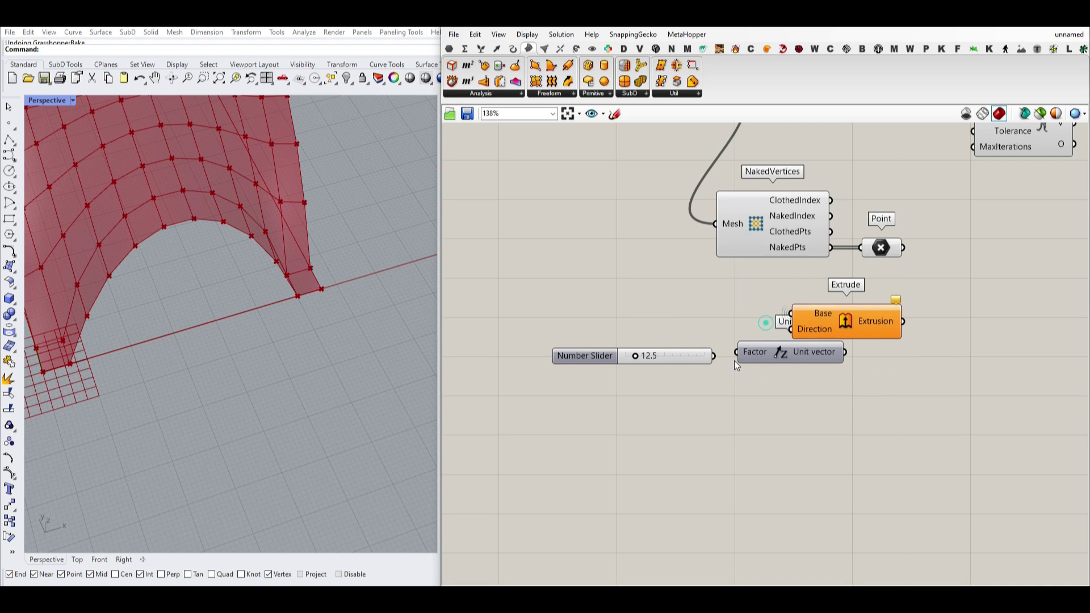
Connect Unit Z's output to Extrude's Direction input and space the slider, Unit Z and Extrude apart.
{"action": "left_click_drag", "start_coordinate": [857, 321], "coordinate": [907, 330]}
{"action": "left_click_drag", "start_coordinate": [845, 352], "coordinate": [841, 339]}
{"action": "left_click_drag", "start_coordinate": [795, 379], "coordinate": [665, 344]}
{"action": "left_click_drag", "start_coordinate": [745, 349], "coordinate": [685, 355]}
{"action": "left_click", "coordinate": [685, 392]}
Widen the extrusion height slider's range and set its value to 255.3.
{"action": "left_click", "coordinate": [527, 359]}
{"action": "double_click", "coordinate": [528, 363]}
{"action": "left_click", "coordinate": [569, 390]}
{"action": "left_click", "coordinate": [543, 464]}
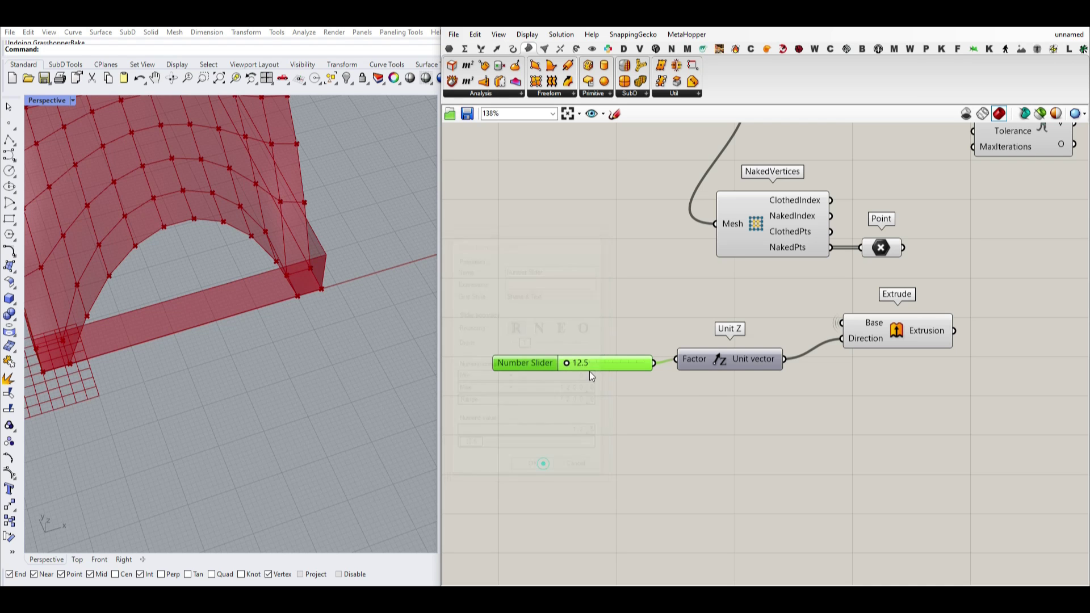
{"action": "left_click_drag", "start_coordinate": [570, 365], "coordinate": [578, 364]}
Examine how the vault's edge vertices line up with the extruded boundary in the Perspective and Top views.
{"action": "scroll", "coordinate": [343, 315], "scroll_direction": "down", "scroll_amount": 10}
{"action": "right_click_drag", "start_coordinate": [343, 315], "coordinate": [233, 314]}
{"action": "scroll", "coordinate": [176, 275], "scroll_direction": "up", "scroll_amount": 7}
{"action": "right_click_drag", "start_coordinate": [176, 281], "coordinate": [277, 301]}
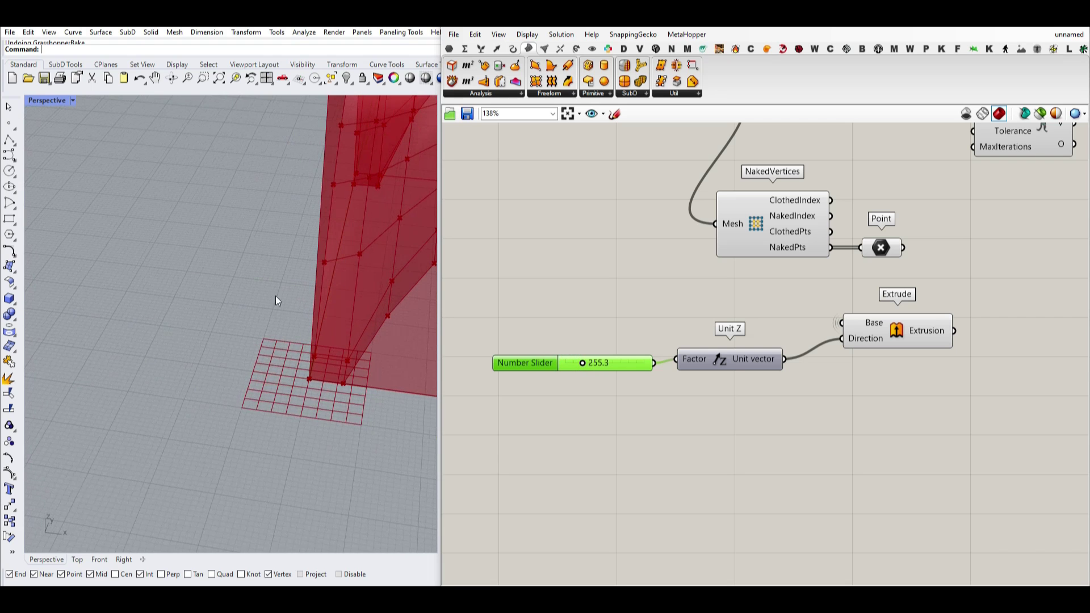
{"action": "left_click", "coordinate": [78, 559]}
{"action": "scroll", "coordinate": [278, 321], "scroll_direction": "down", "scroll_amount": 5}
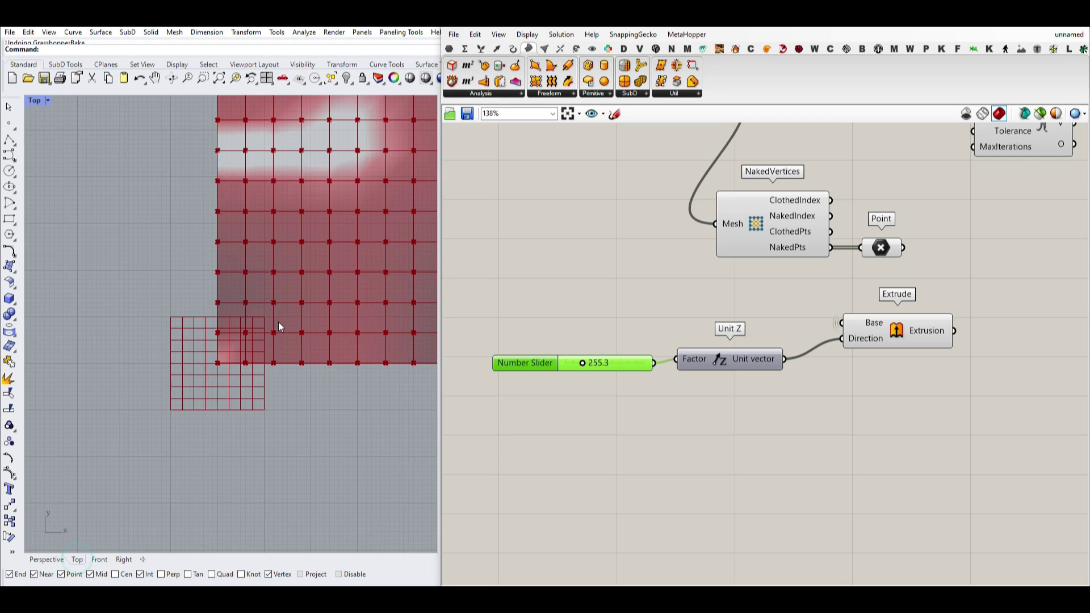
{"action": "scroll", "coordinate": [202, 397], "scroll_direction": "up", "scroll_amount": 6}
{"action": "scroll", "coordinate": [234, 274], "scroll_direction": "up", "scroll_amount": 10}
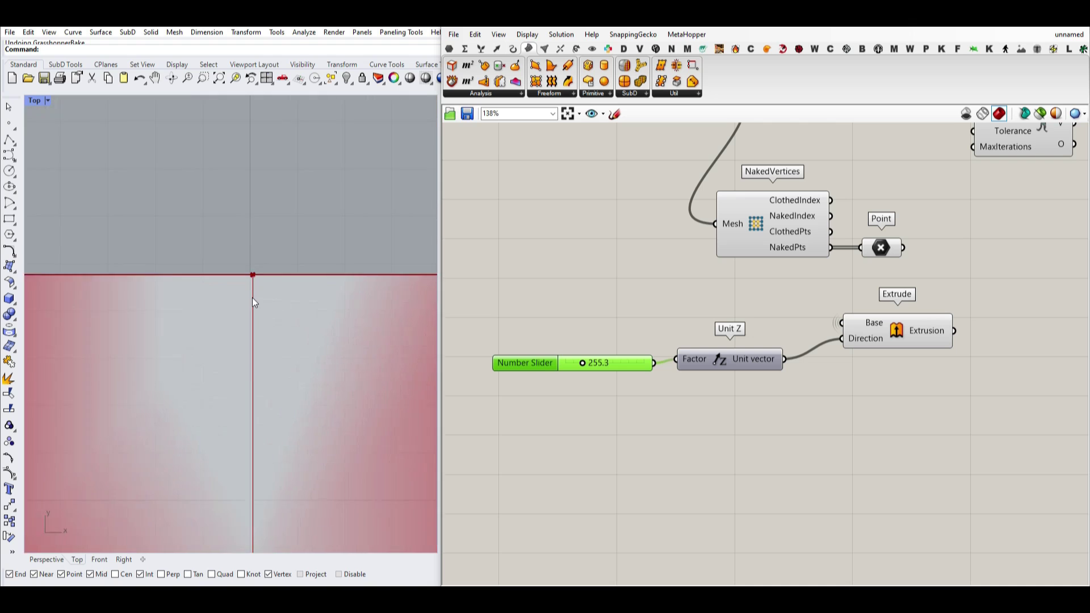
{"action": "scroll", "coordinate": [260, 210], "scroll_direction": "up", "scroll_amount": 3}
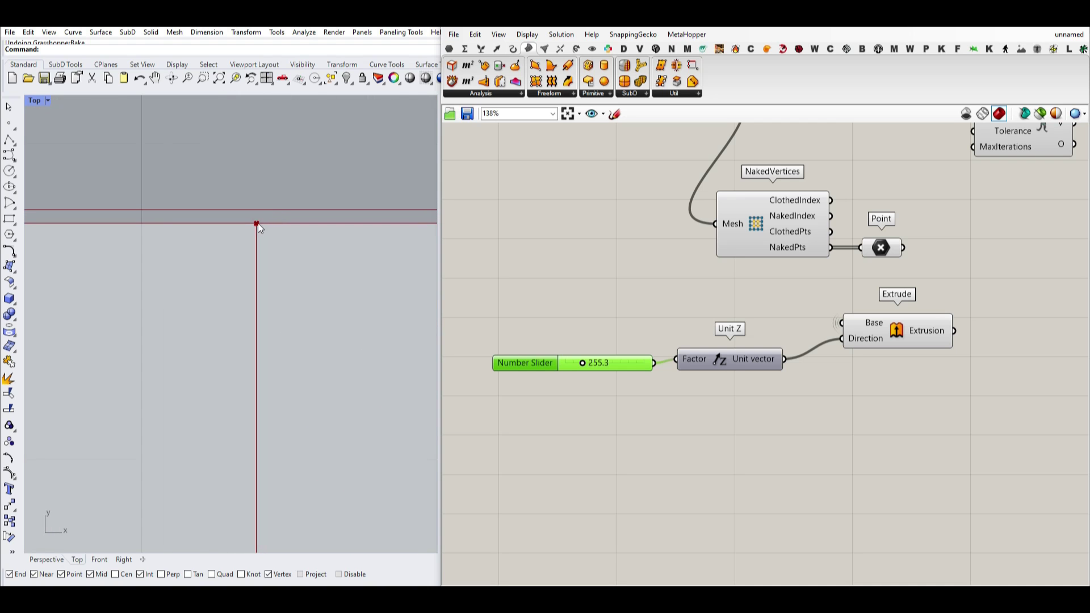
{"action": "left_click", "coordinate": [57, 559]}
{"action": "scroll", "coordinate": [218, 307], "scroll_direction": "down", "scroll_amount": 5}
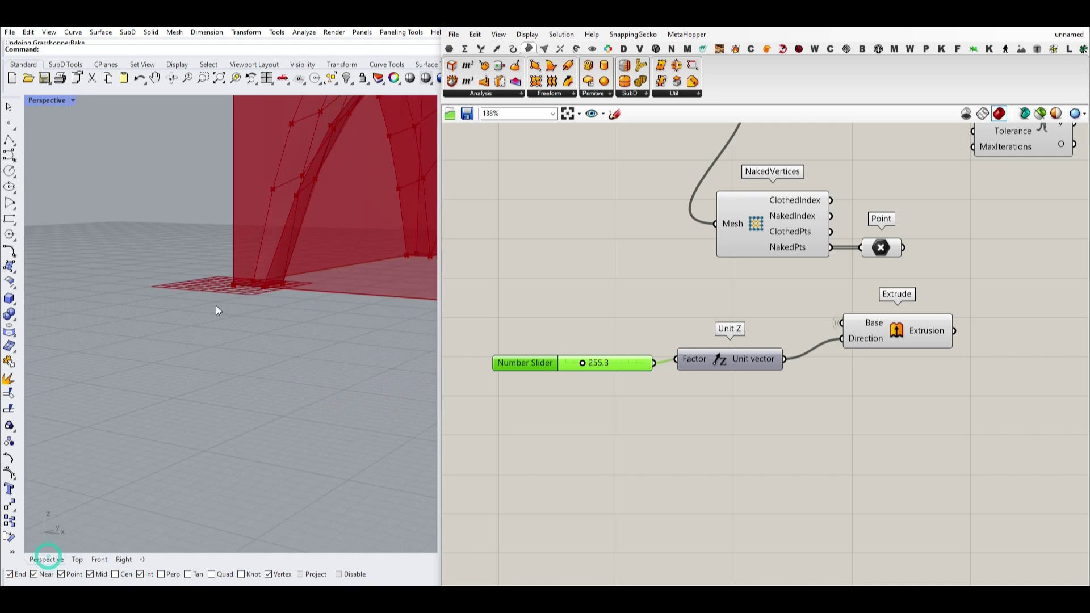
Add a Brep Closest Point component fed by the edge Point parameter and by Extrude's Extrusion output as the Brep.
{"action": "right_click_drag", "start_coordinate": [793, 326], "coordinate": [708, 324]}
{"action": "scroll", "coordinate": [738, 318], "scroll_direction": "up", "scroll_amount": 3}
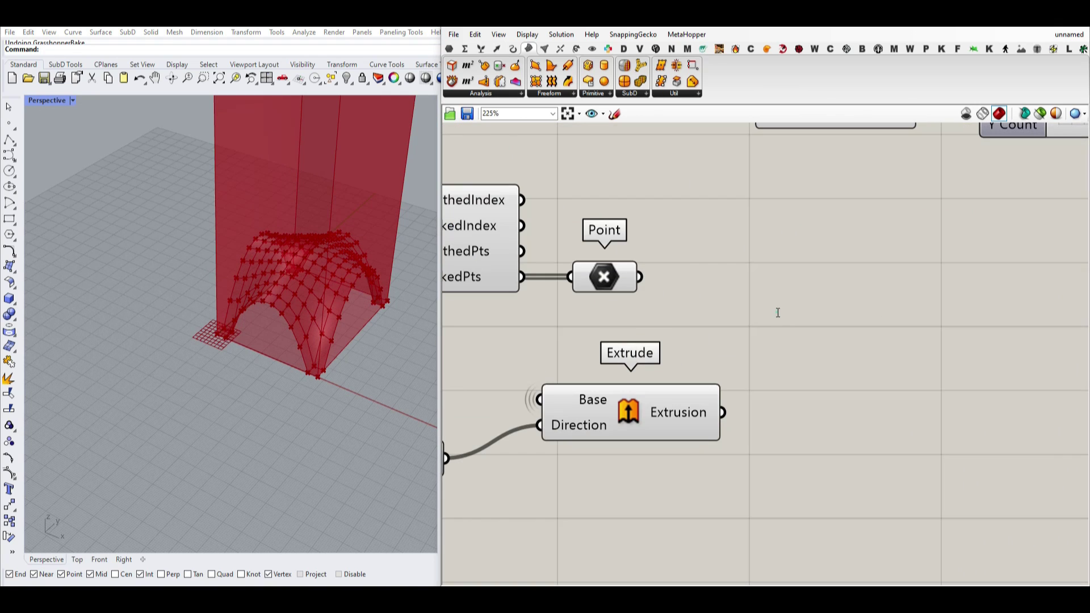
{"action": "double_click", "coordinate": [777, 312]}
{"action": "type", "text": "cp"}
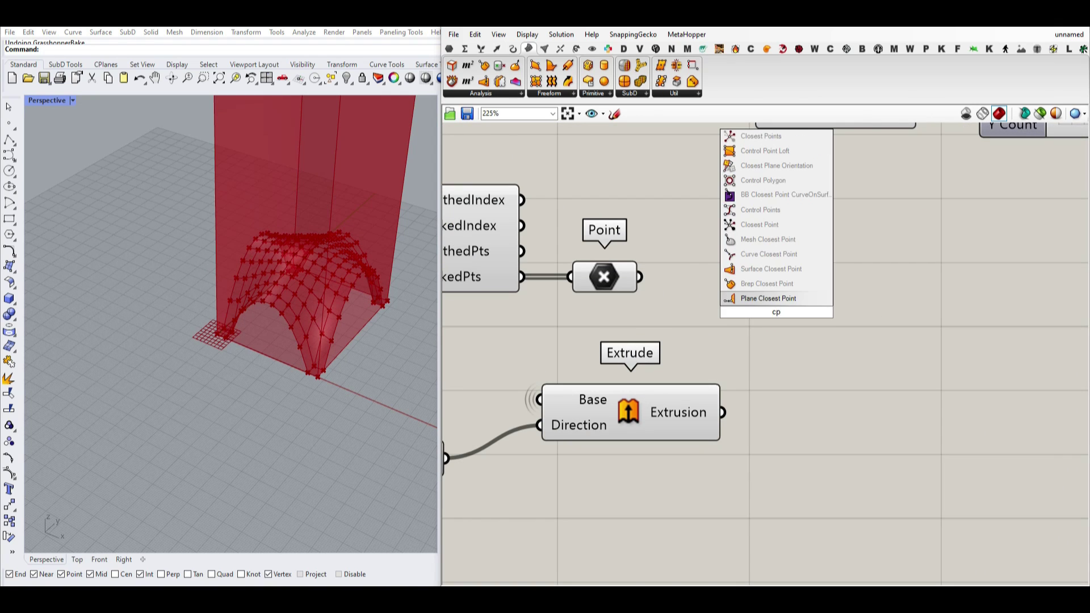
{"action": "left_click", "coordinate": [769, 284]}
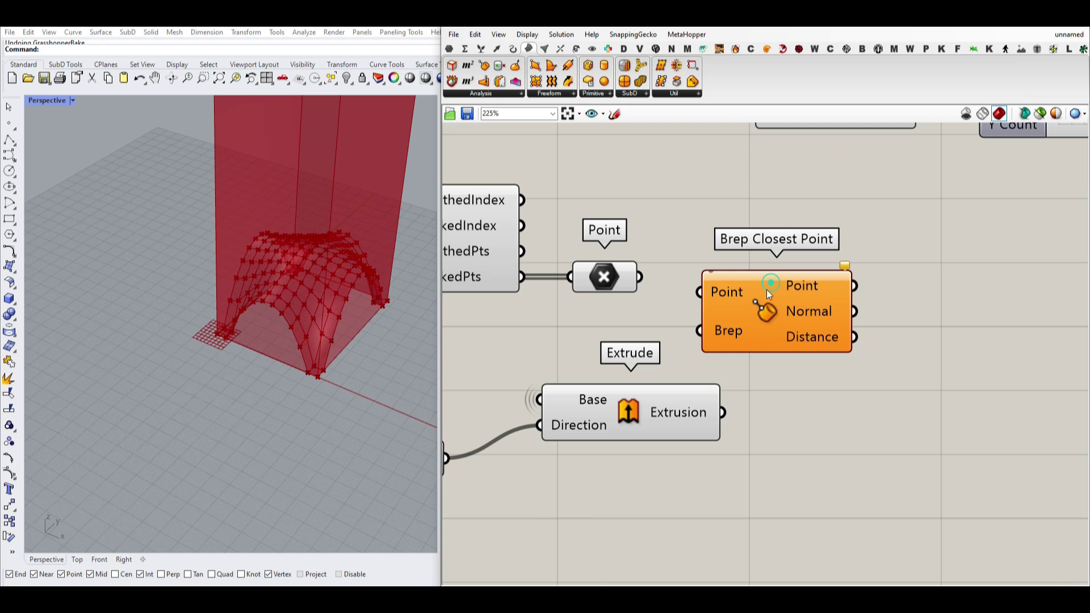
{"action": "left_click_drag", "start_coordinate": [676, 292], "coordinate": [687, 288]}
{"action": "left_click_drag", "start_coordinate": [738, 314], "coordinate": [772, 298]}
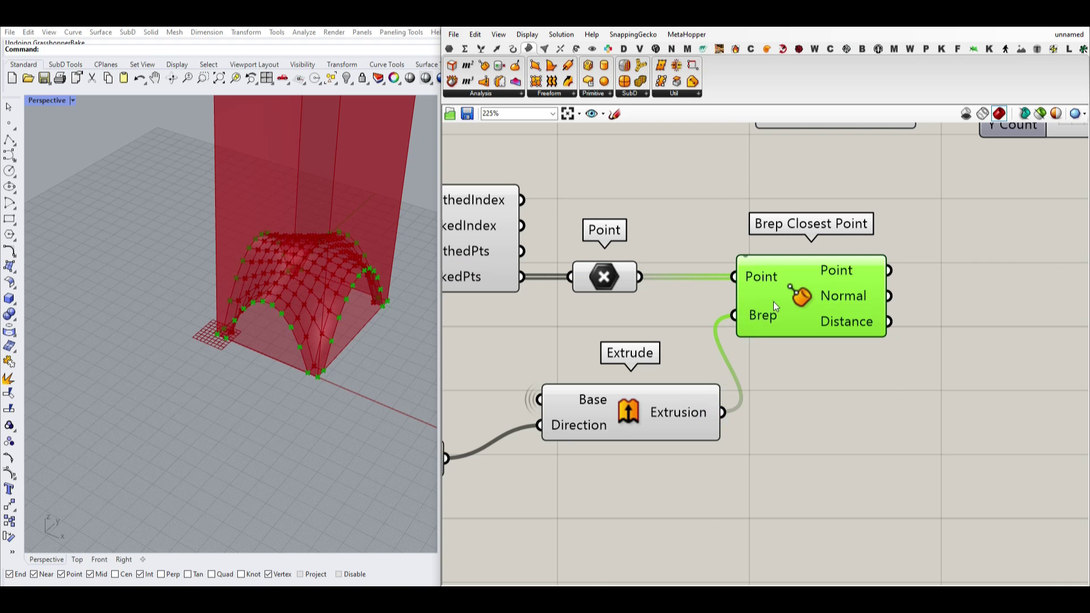
Examine the vault's corners and edges up close to compare the naked vertices with the extruded boundary walls.
{"action": "scroll", "coordinate": [272, 432], "scroll_direction": "up", "scroll_amount": 10}
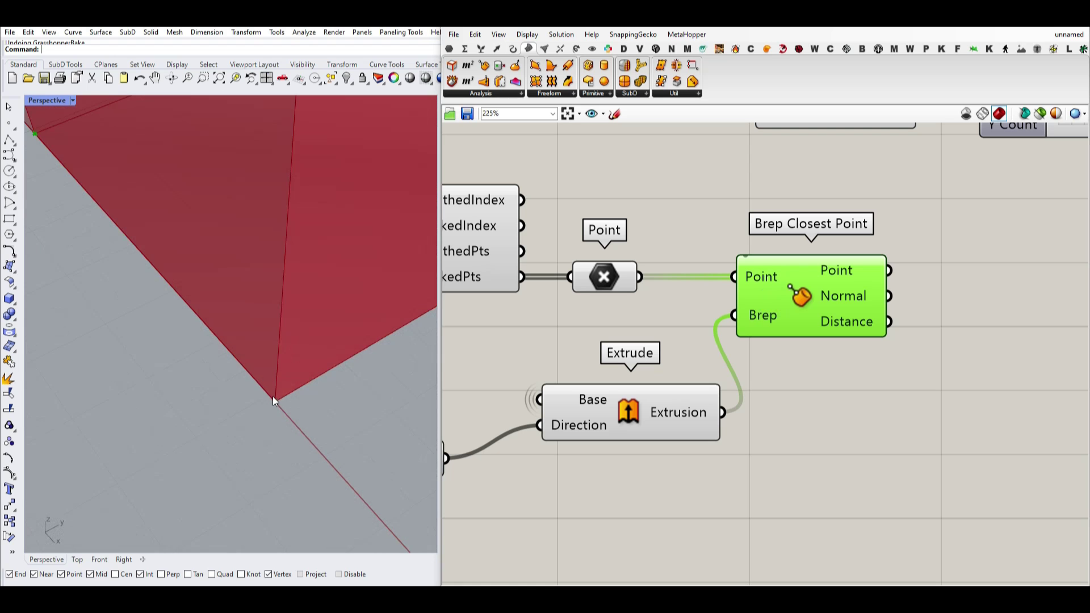
{"action": "scroll", "coordinate": [193, 303], "scroll_direction": "down", "scroll_amount": 10}
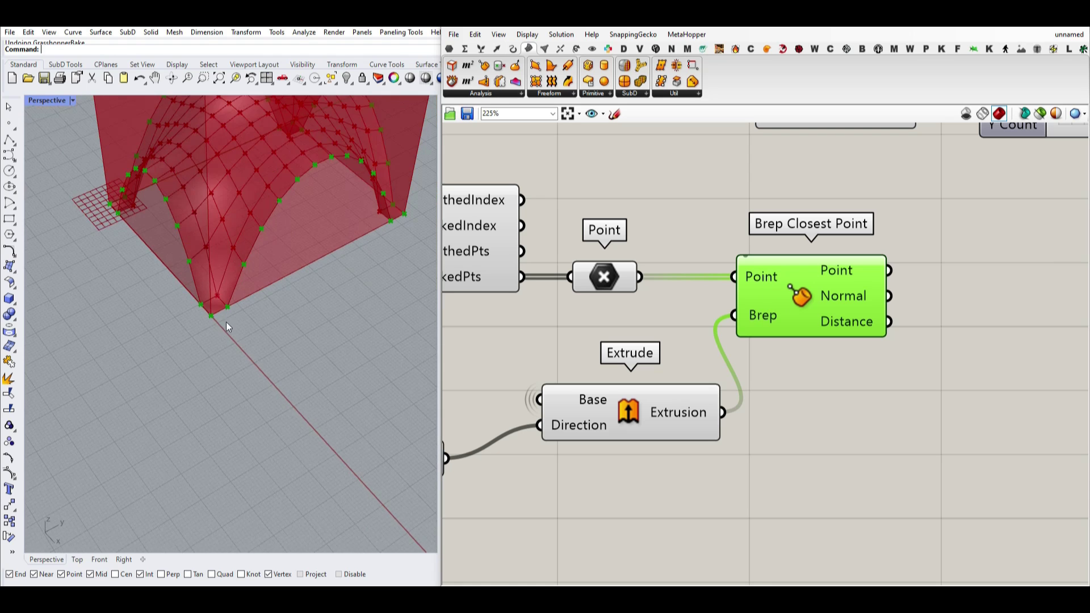
{"action": "scroll", "coordinate": [210, 272], "scroll_direction": "up", "scroll_amount": 5}
{"action": "scroll", "coordinate": [220, 269], "scroll_direction": "down", "scroll_amount": 5}
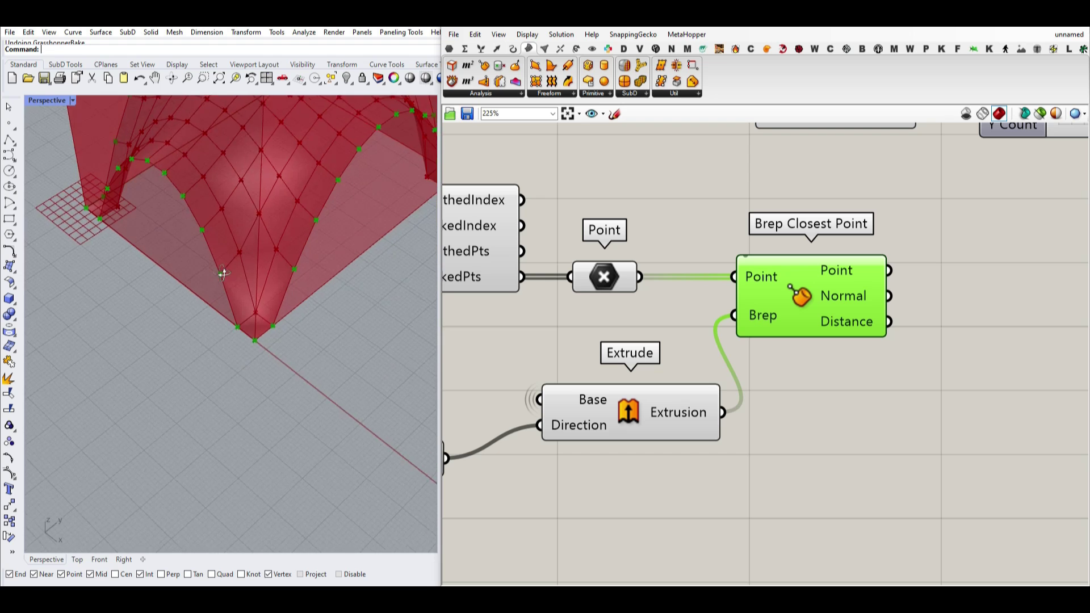
{"action": "scroll", "coordinate": [191, 287], "scroll_direction": "up", "scroll_amount": 8}
{"action": "scroll", "coordinate": [212, 321], "scroll_direction": "down", "scroll_amount": 5}
{"action": "scroll", "coordinate": [110, 322], "scroll_direction": "up", "scroll_amount": 7}
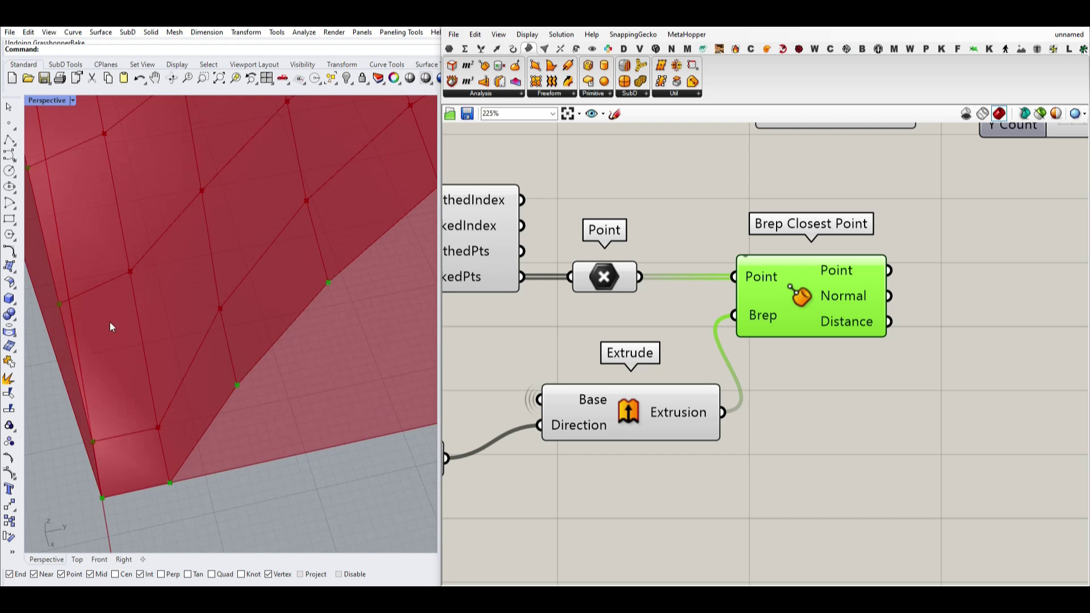
{"action": "right_click_drag", "start_coordinate": [71, 311], "coordinate": [165, 321], "text": "shift"}
{"action": "scroll", "coordinate": [258, 288], "scroll_direction": "down", "scroll_amount": 5}
{"action": "right_click_drag", "start_coordinate": [258, 289], "coordinate": [161, 282]}
{"action": "scroll", "coordinate": [176, 267], "scroll_direction": "up", "scroll_amount": 8}
{"action": "scroll", "coordinate": [253, 275], "scroll_direction": "down", "scroll_amount": 5}
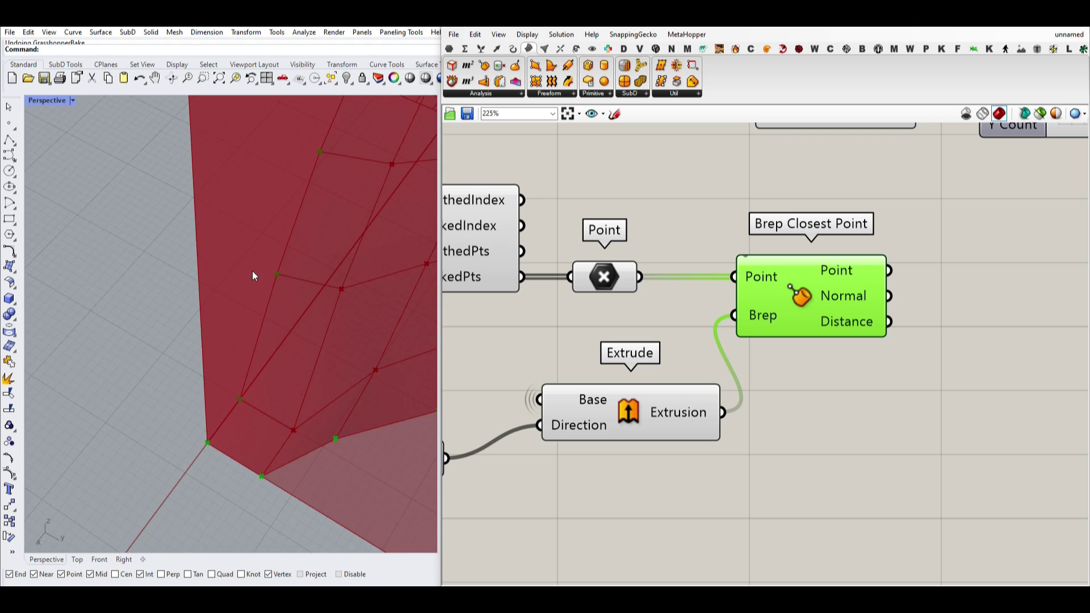
{"action": "scroll", "coordinate": [293, 283], "scroll_direction": "up", "scroll_amount": 2}
{"action": "scroll", "coordinate": [293, 278], "scroll_direction": "up", "scroll_amount": 5}
{"action": "scroll", "coordinate": [293, 261], "scroll_direction": "down", "scroll_amount": 3}
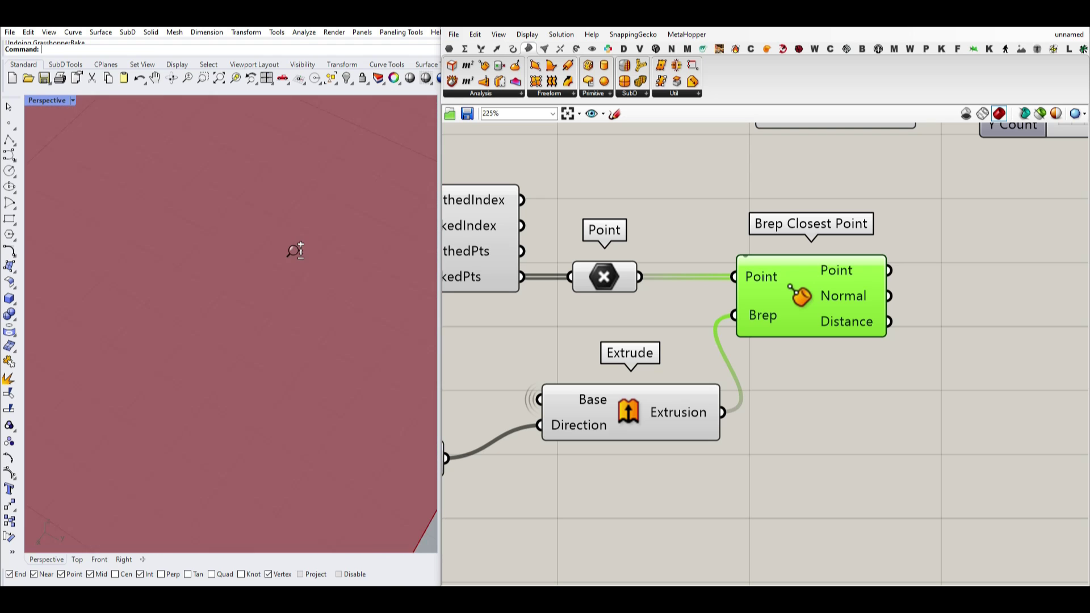
{"action": "right_click_drag", "start_coordinate": [297, 254], "coordinate": [341, 338], "text": "shift"}
{"action": "scroll", "coordinate": [185, 316], "scroll_direction": "up", "scroll_amount": 3}
{"action": "scroll", "coordinate": [188, 317], "scroll_direction": "down", "scroll_amount": 2}
{"action": "scroll", "coordinate": [188, 318], "scroll_direction": "down", "scroll_amount": 4}
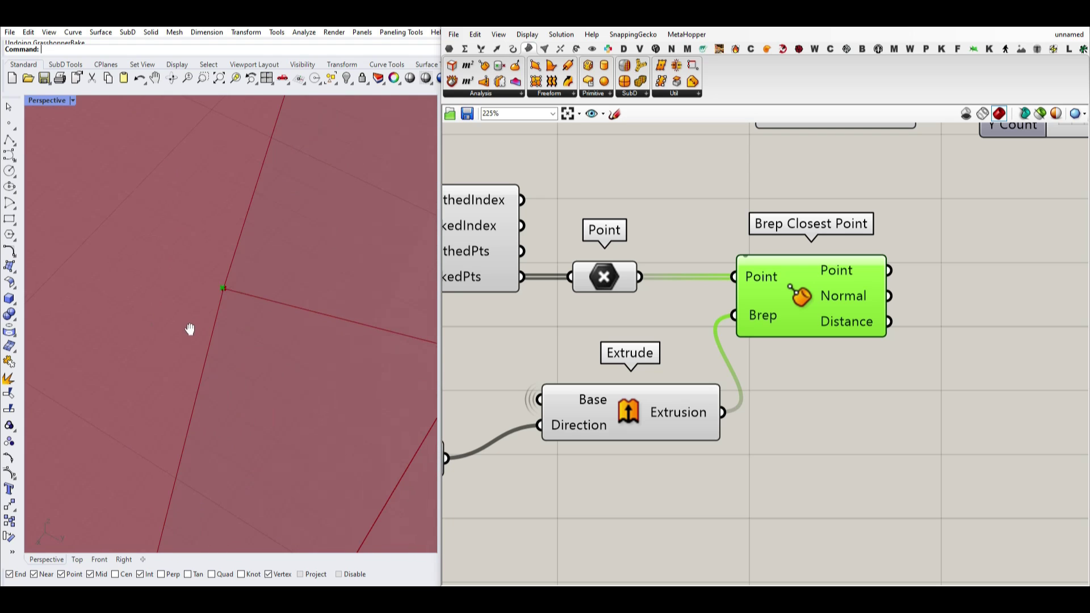
Compare the edge points with the Brep Closest Point result and read its Distance output.
{"action": "left_click", "coordinate": [614, 281]}
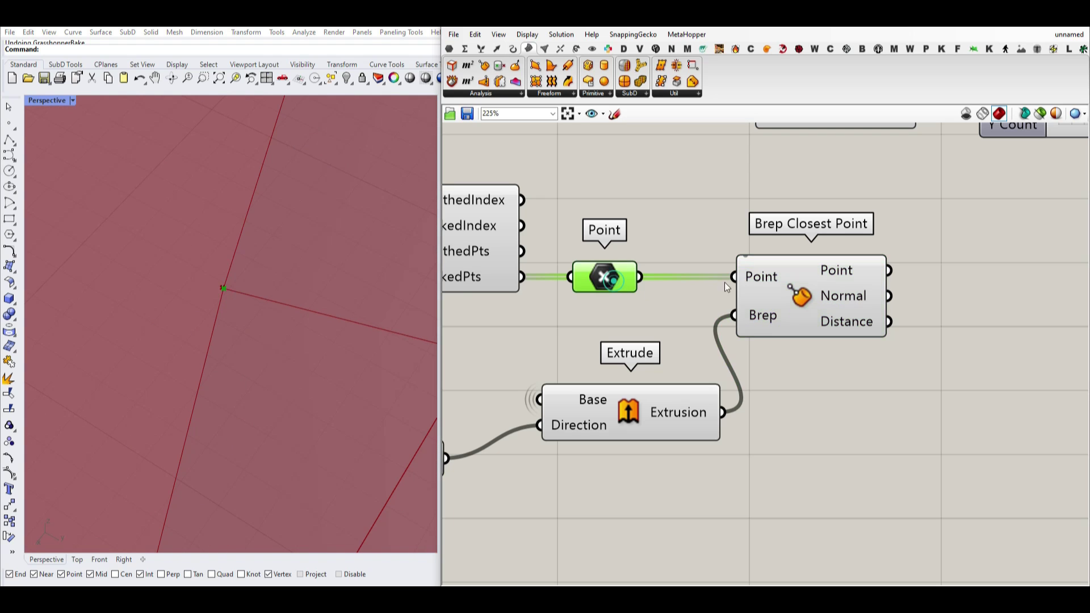
{"action": "left_click", "coordinate": [785, 283]}
{"action": "mouse_move", "coordinate": [850, 331]}
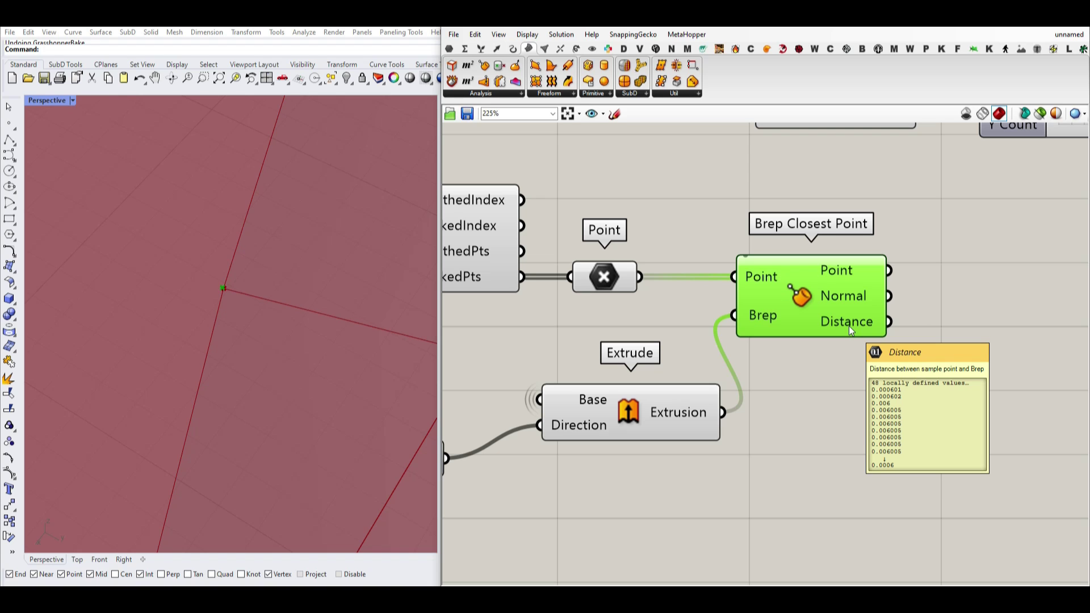
Turn off the viewport preview of the Extrude component.
{"action": "scroll", "coordinate": [199, 296], "scroll_direction": "down", "scroll_amount": 5}
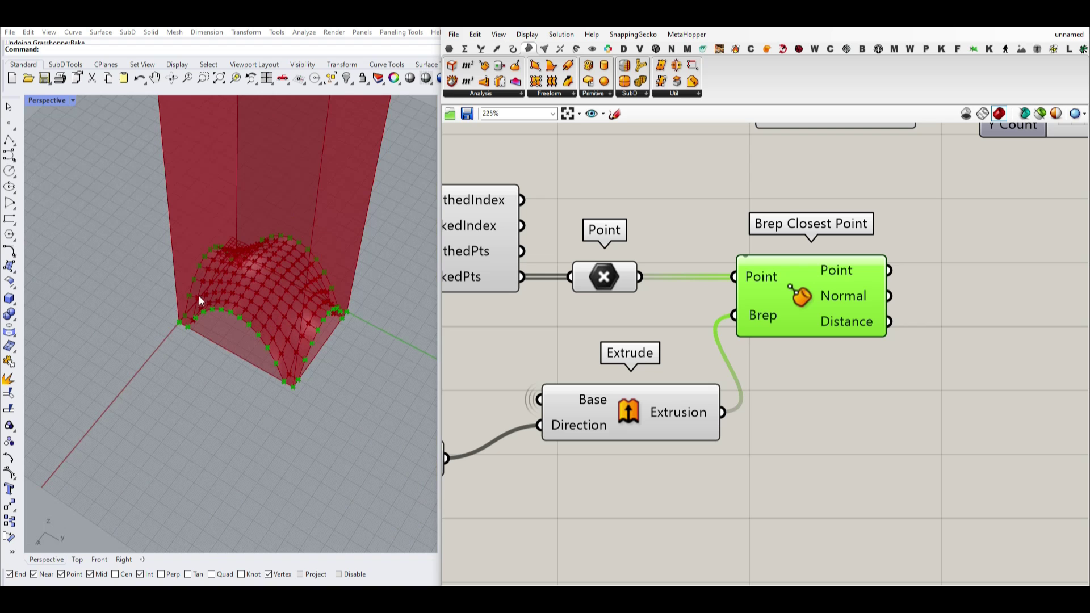
{"action": "right_click", "coordinate": [625, 411]}
{"action": "left_click", "coordinate": [653, 430]}
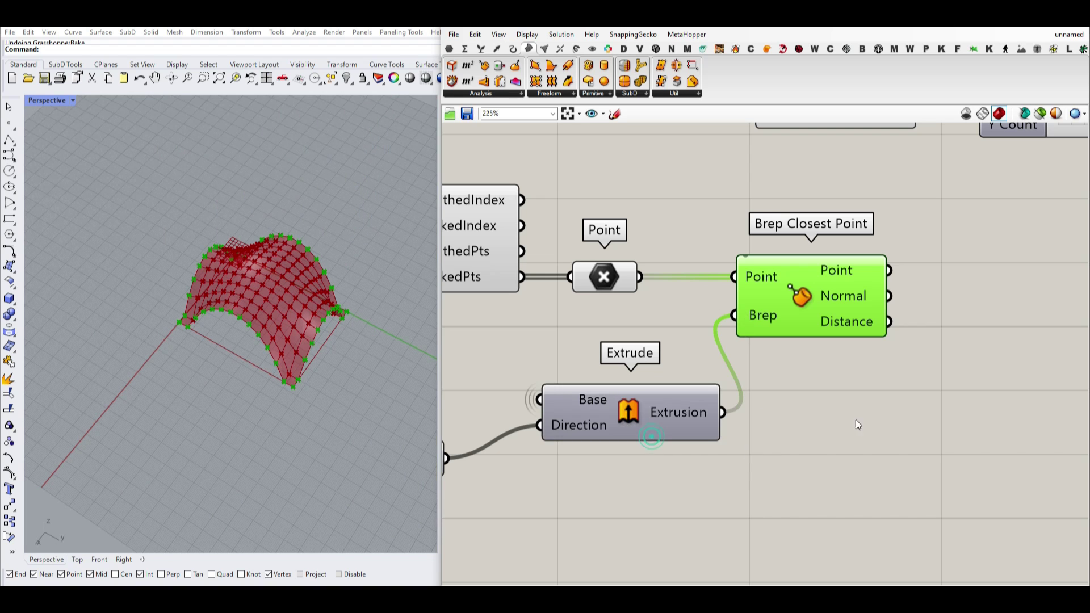
Add a Kangaroo Anchor goal near the Brep Closest Point component.
{"action": "right_click_drag", "start_coordinate": [856, 421], "coordinate": [734, 438]}
{"action": "left_click", "coordinate": [945, 51]}
{"action": "left_click", "coordinate": [889, 95]}
{"action": "left_click_drag", "start_coordinate": [873, 112], "coordinate": [751, 431]}
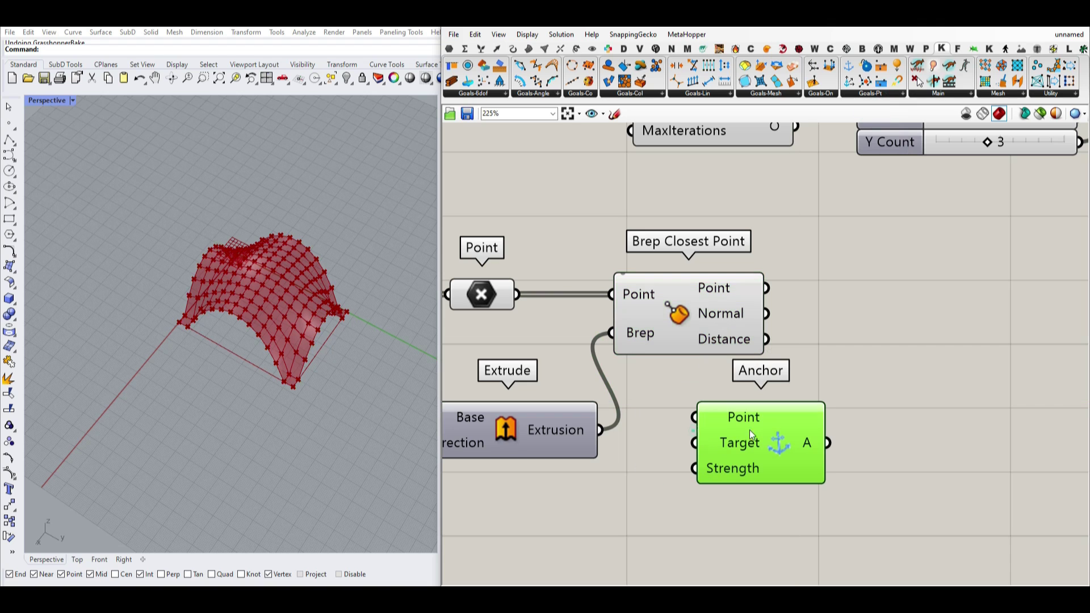
Connect the edge Point parameter to Anchor's Point input and Brep Closest Point's Point output to its Target.
{"action": "left_click", "coordinate": [476, 304]}
{"action": "left_click_drag", "start_coordinate": [517, 294], "coordinate": [694, 418]}
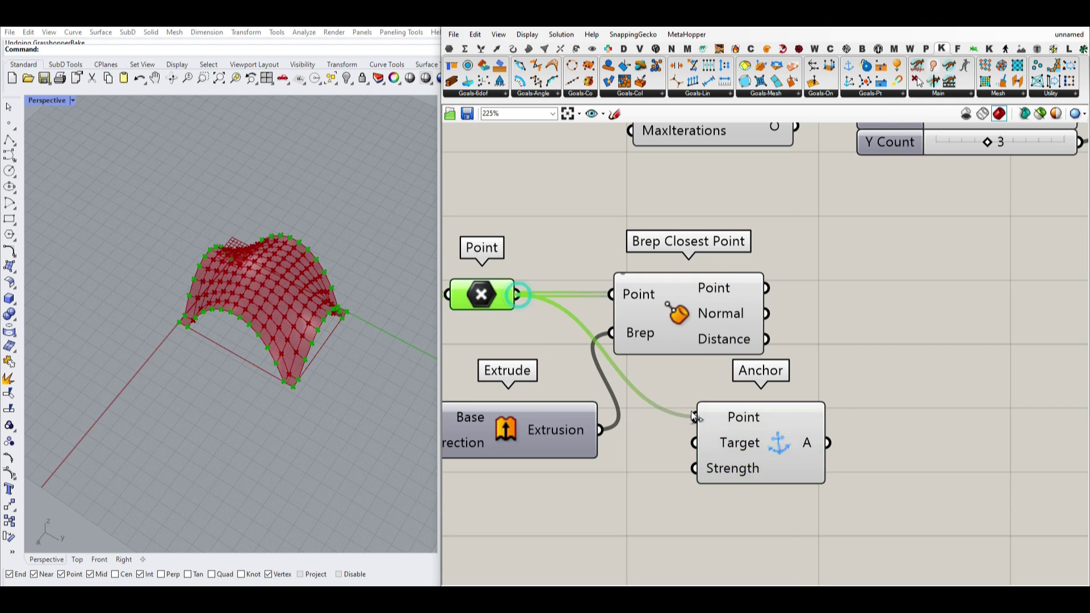
{"action": "right_click_drag", "start_coordinate": [782, 424], "coordinate": [731, 441]}
{"action": "left_click_drag", "start_coordinate": [731, 441], "coordinate": [808, 275]}
{"action": "left_click_drag", "start_coordinate": [715, 304], "coordinate": [732, 283]}
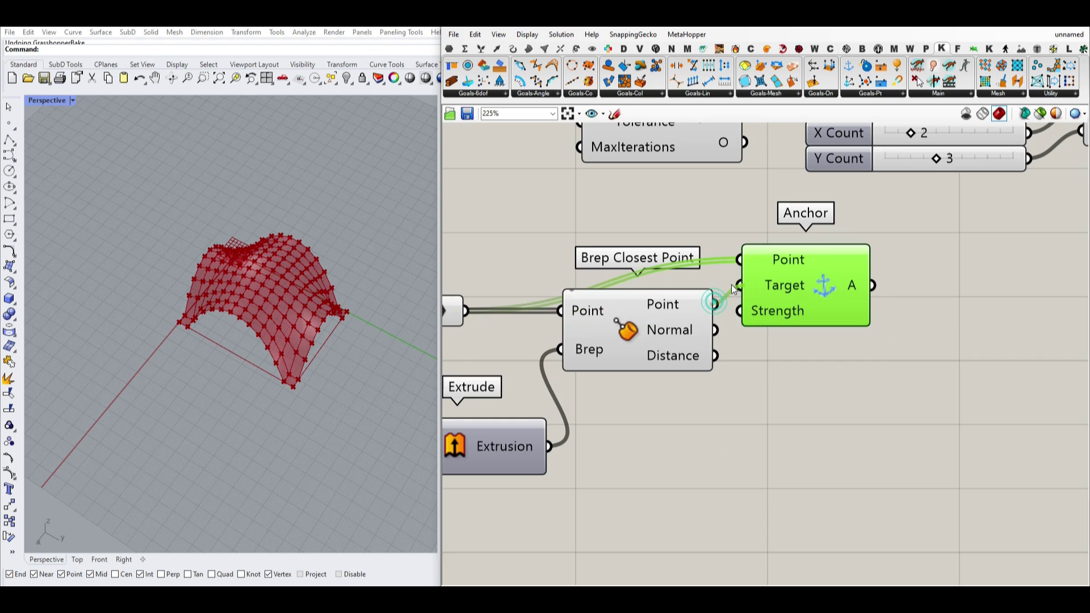
Move ZombieSolver and the rectangular array components farther along the canvas to make room for Anchor ahead of the solver.
{"action": "scroll", "coordinate": [732, 285], "scroll_direction": "down", "scroll_amount": 3}
{"action": "scroll", "coordinate": [748, 395], "scroll_direction": "down", "scroll_amount": 1}
{"action": "left_click_drag", "start_coordinate": [960, 211], "coordinate": [579, 324]}
{"action": "left_click_drag", "start_coordinate": [685, 305], "coordinate": [886, 300]}
{"action": "left_click", "coordinate": [791, 394]}
{"action": "left_click_drag", "start_coordinate": [756, 383], "coordinate": [775, 349]}
Add Anchor's output to ZombieSolver's GoalObjects input alongside Show and flatten that input.
{"action": "left_click", "coordinate": [793, 357]}
{"action": "left_click_drag", "start_coordinate": [806, 288], "coordinate": [816, 269]}
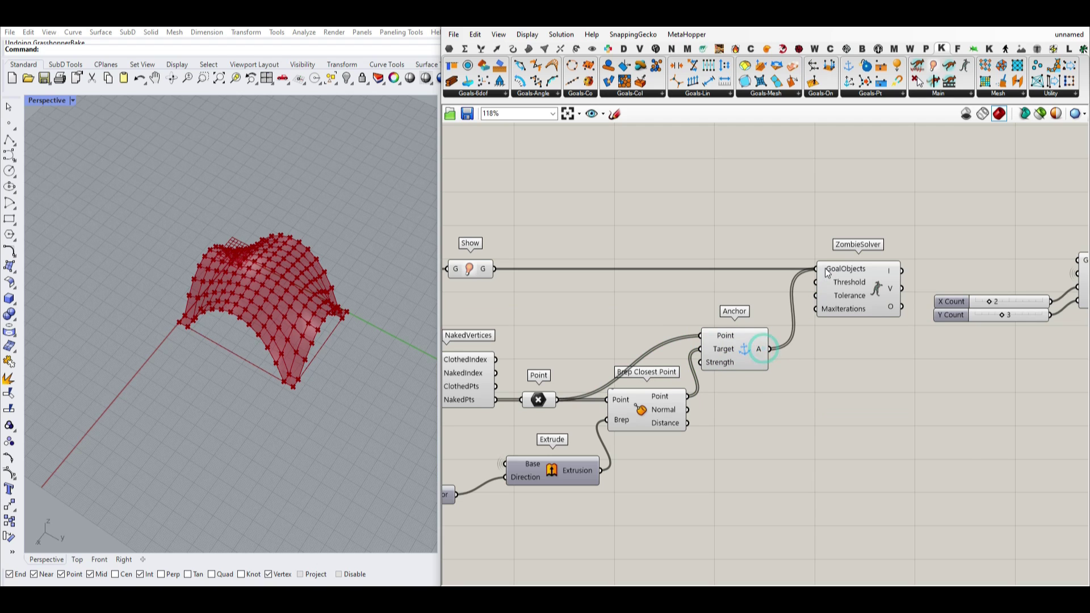
{"action": "right_click", "coordinate": [826, 268]}
{"action": "left_click", "coordinate": [842, 358]}
Move the rectangular array group aside and add a List Item whose List input takes ZombieSolver's O output.
{"action": "right_click_drag", "start_coordinate": [936, 325], "coordinate": [686, 335]}
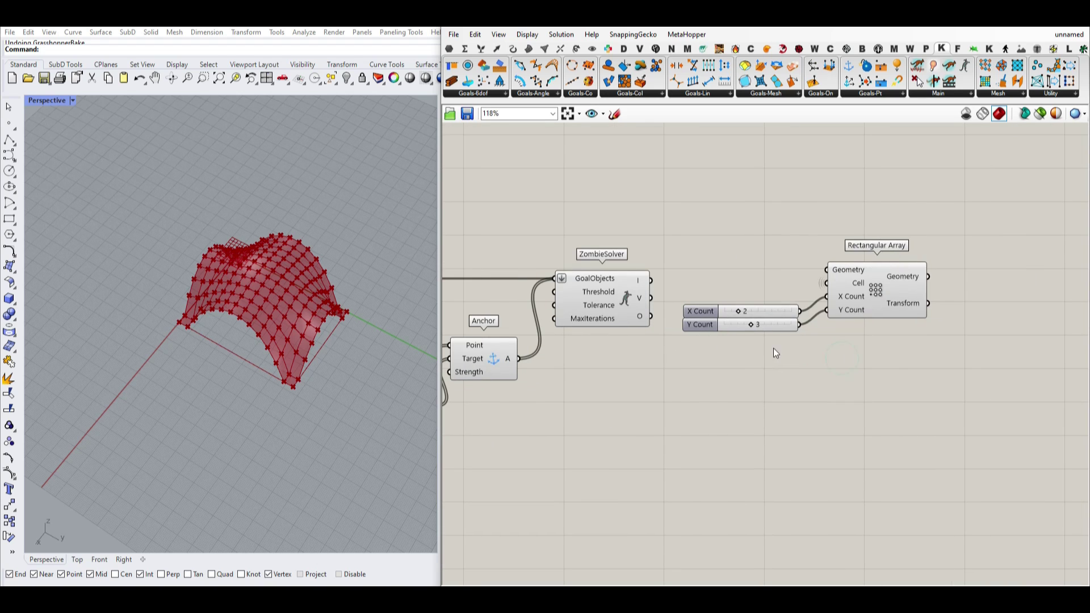
{"action": "left_click_drag", "start_coordinate": [862, 358], "coordinate": [789, 267]}
{"action": "left_click_drag", "start_coordinate": [862, 282], "coordinate": [963, 281]}
{"action": "left_click", "coordinate": [600, 343]}
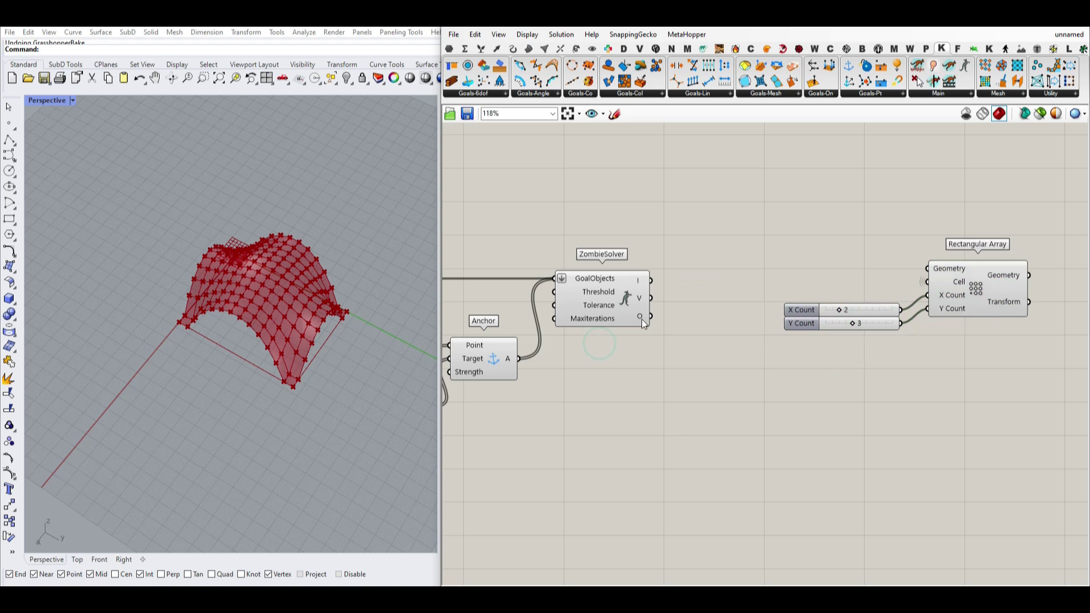
{"action": "left_click", "coordinate": [481, 49]}
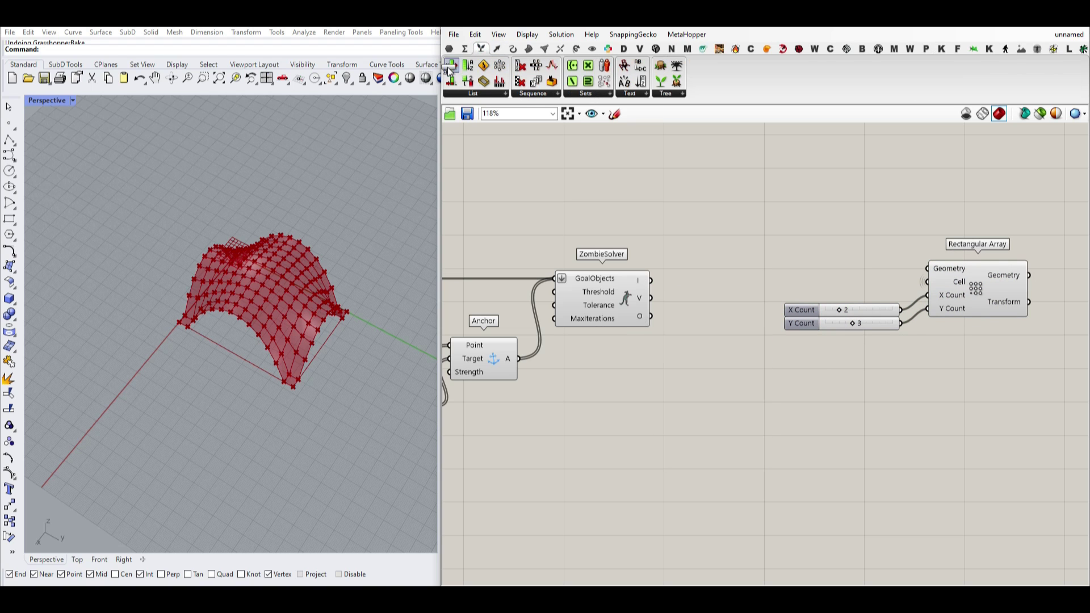
{"action": "left_click_drag", "start_coordinate": [651, 316], "coordinate": [710, 323]}
Turn off the preview of all components leading up to and including ZombieSolver.
{"action": "scroll", "coordinate": [752, 335], "scroll_direction": "down", "scroll_amount": 6}
{"action": "left_click_drag", "start_coordinate": [707, 381], "coordinate": [539, 310]}
{"action": "left_click", "coordinate": [616, 254]}
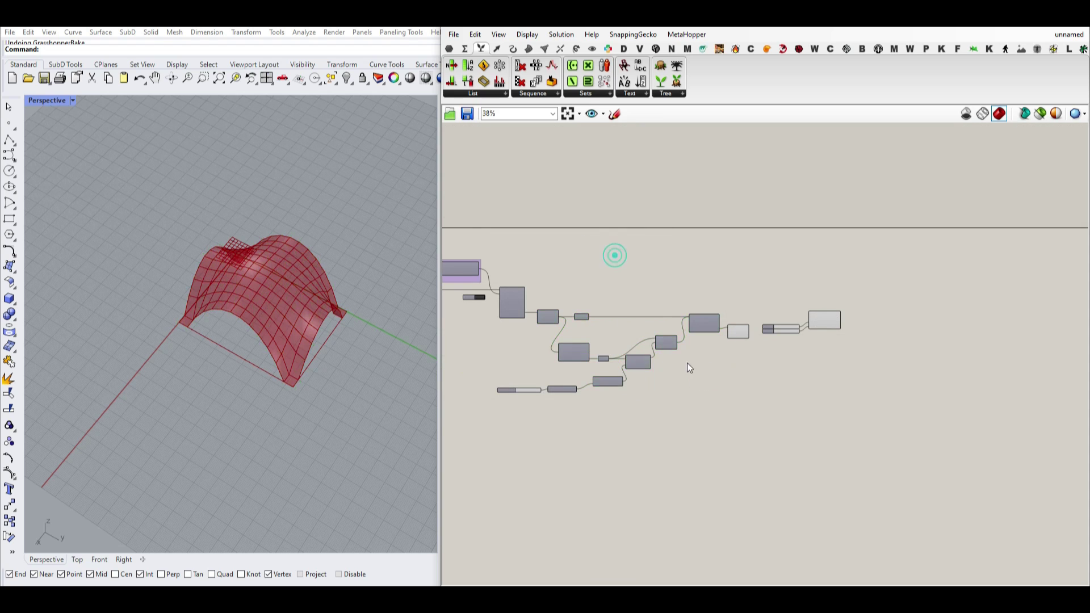
Connect List Item's output to Rectangular Array's Geometry input and align the array and its count sliders below that wire.
{"action": "scroll", "coordinate": [718, 355], "scroll_direction": "up", "scroll_amount": 4}
{"action": "scroll", "coordinate": [771, 304], "scroll_direction": "up", "scroll_amount": 2}
{"action": "left_click_drag", "start_coordinate": [657, 336], "coordinate": [875, 269]}
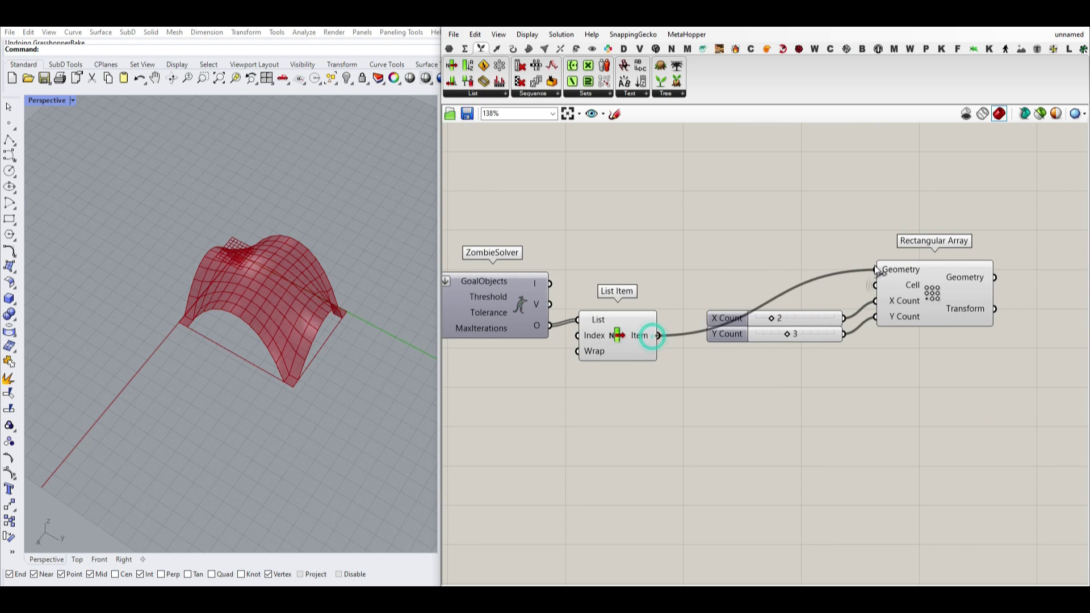
{"action": "left_click_drag", "start_coordinate": [914, 344], "coordinate": [823, 301]}
{"action": "left_click_drag", "start_coordinate": [926, 298], "coordinate": [815, 368]}
{"action": "left_click", "coordinate": [776, 272]}
Bake the Rectangular Array's geometry and move the baked meshes away from the preview.
{"action": "right_click", "coordinate": [850, 350]}
{"action": "left_click", "coordinate": [874, 389]}
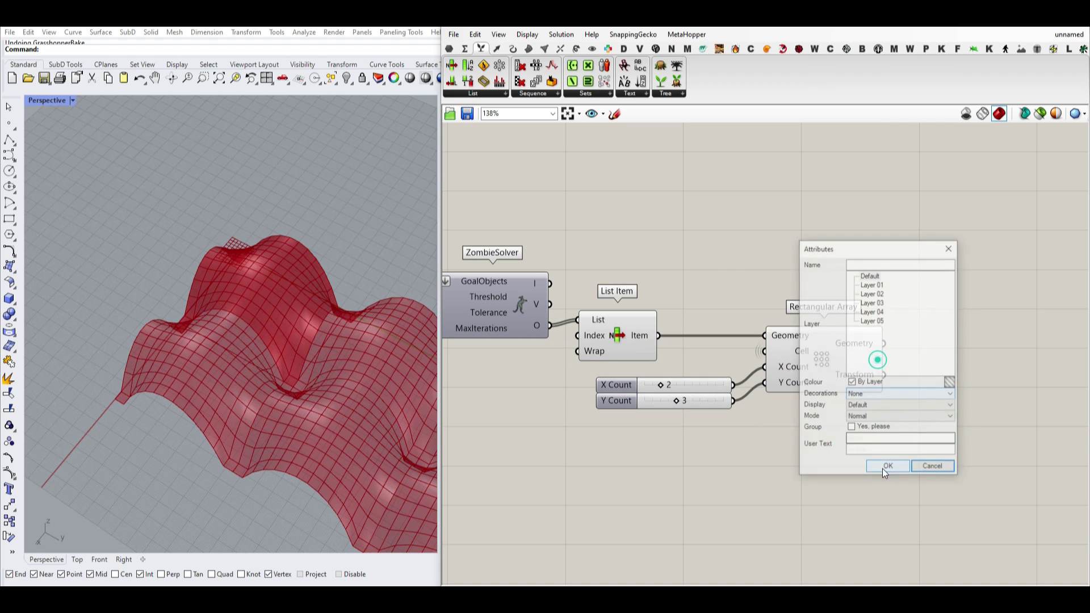
{"action": "left_click", "coordinate": [882, 465]}
{"action": "scroll", "coordinate": [285, 387], "scroll_direction": "down", "scroll_amount": 5}
{"action": "left_click_drag", "start_coordinate": [368, 453], "coordinate": [175, 194]}
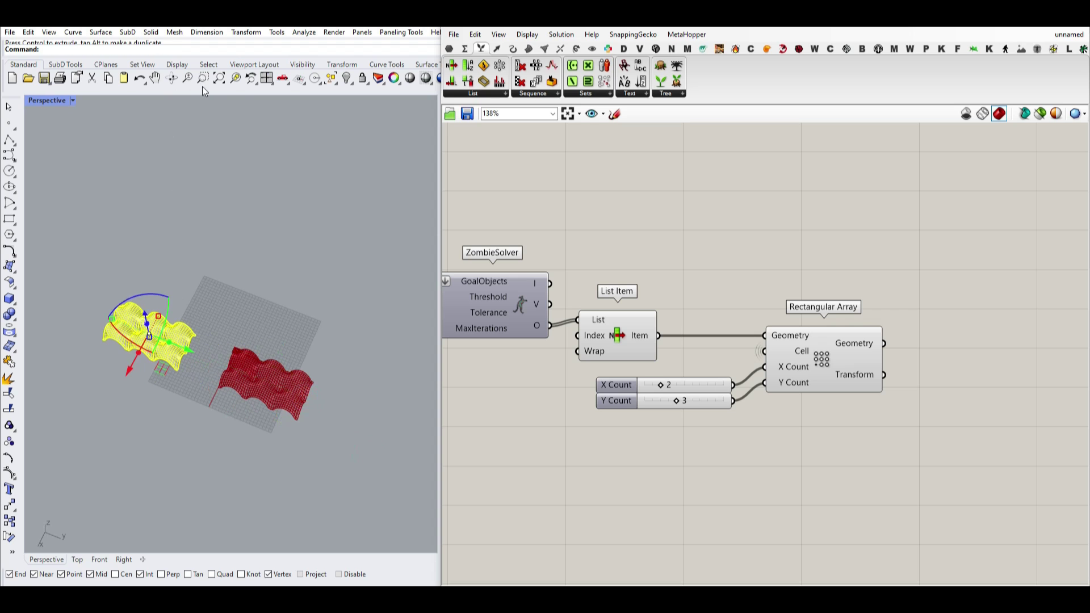
Zoom to the baked meshes and inspect the seams where neighbouring vault copies meet.
{"action": "left_click", "coordinate": [235, 81]}
{"action": "scroll", "coordinate": [173, 220], "scroll_direction": "up", "scroll_amount": 5}
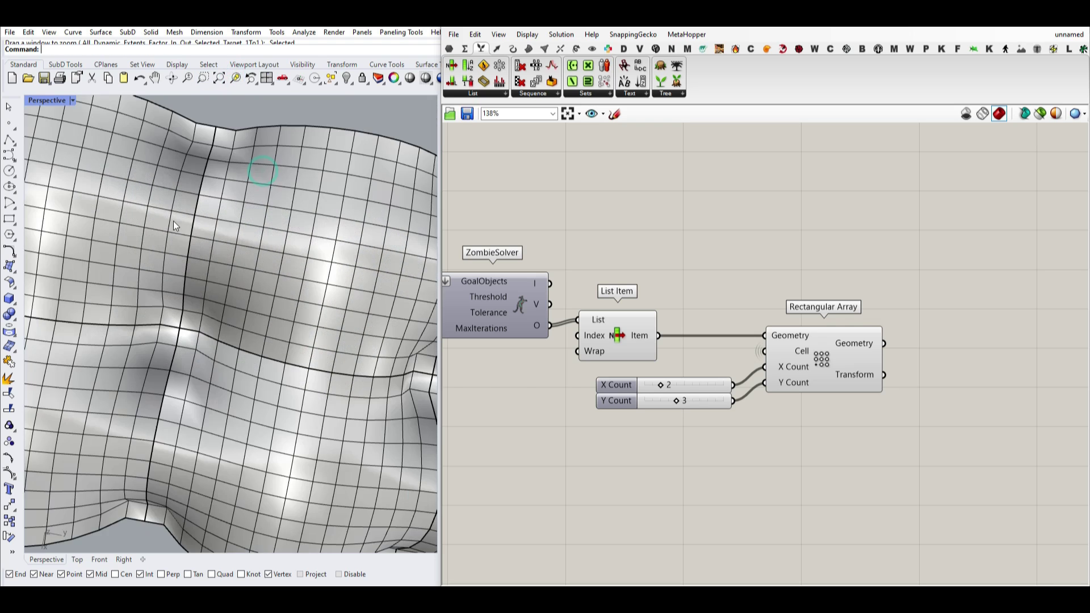
{"action": "scroll", "coordinate": [176, 253], "scroll_direction": "up", "scroll_amount": 8}
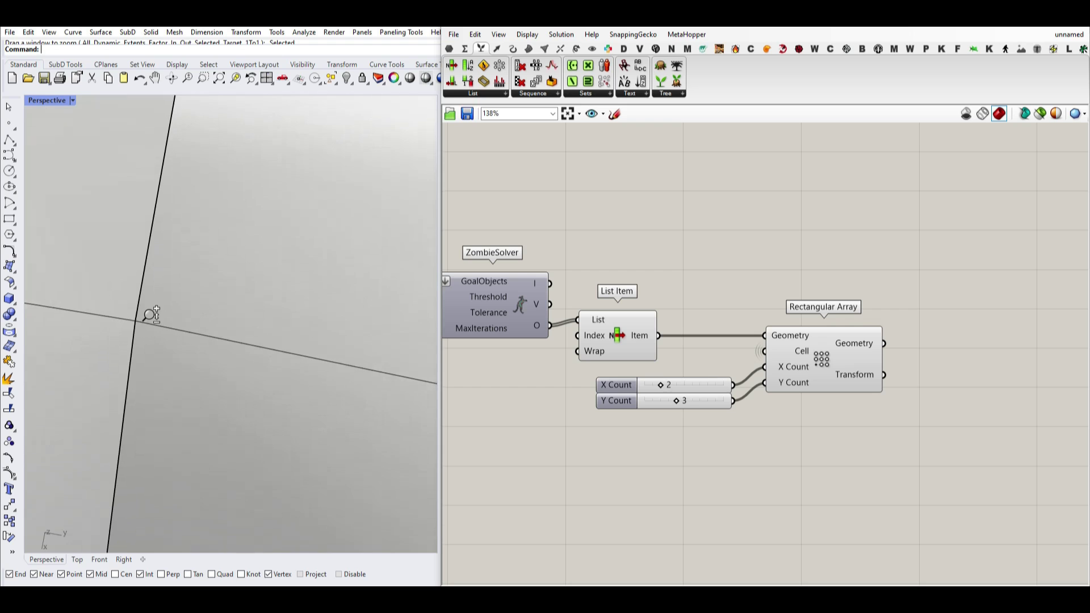
{"action": "scroll", "coordinate": [153, 309], "scroll_direction": "down", "scroll_amount": 10}
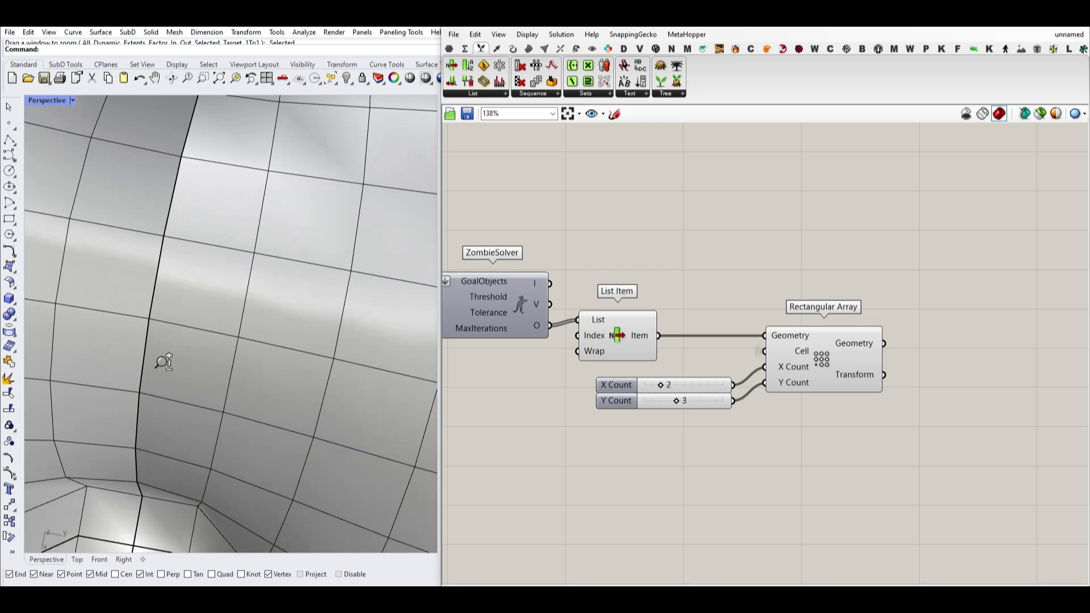
Delete the baked array meshes and turn off the preview of ZombieSolver's List Item component.
{"action": "scroll", "coordinate": [173, 428], "scroll_direction": "down", "scroll_amount": 6}
{"action": "left_click_drag", "start_coordinate": [245, 454], "coordinate": [76, 322]}
{"action": "key", "text": "Delete"}
{"action": "scroll", "coordinate": [236, 312], "scroll_direction": "up", "scroll_amount": 10}
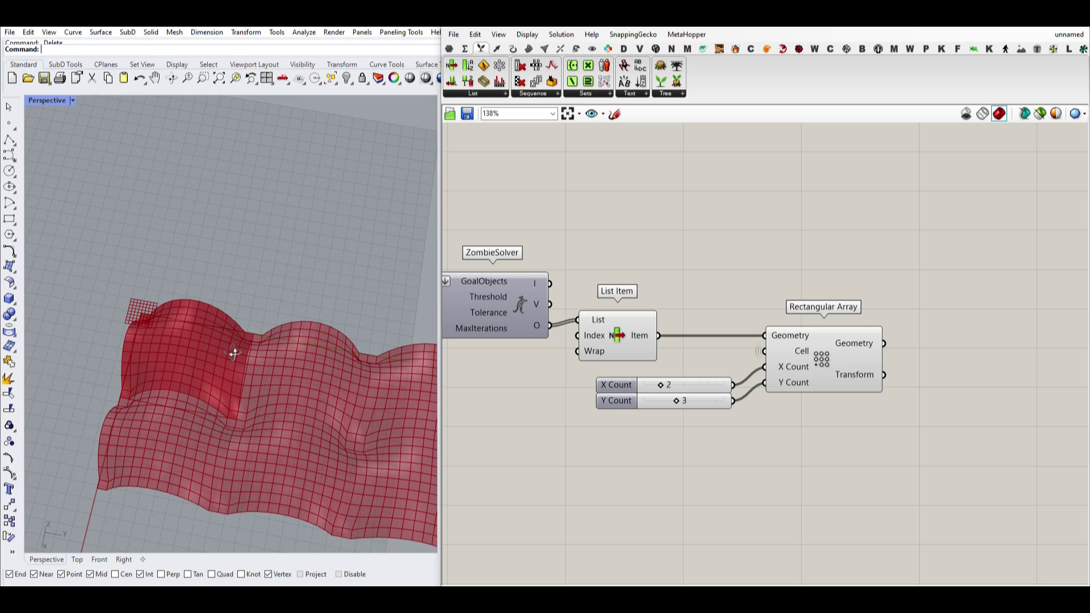
{"action": "right_click", "coordinate": [623, 338]}
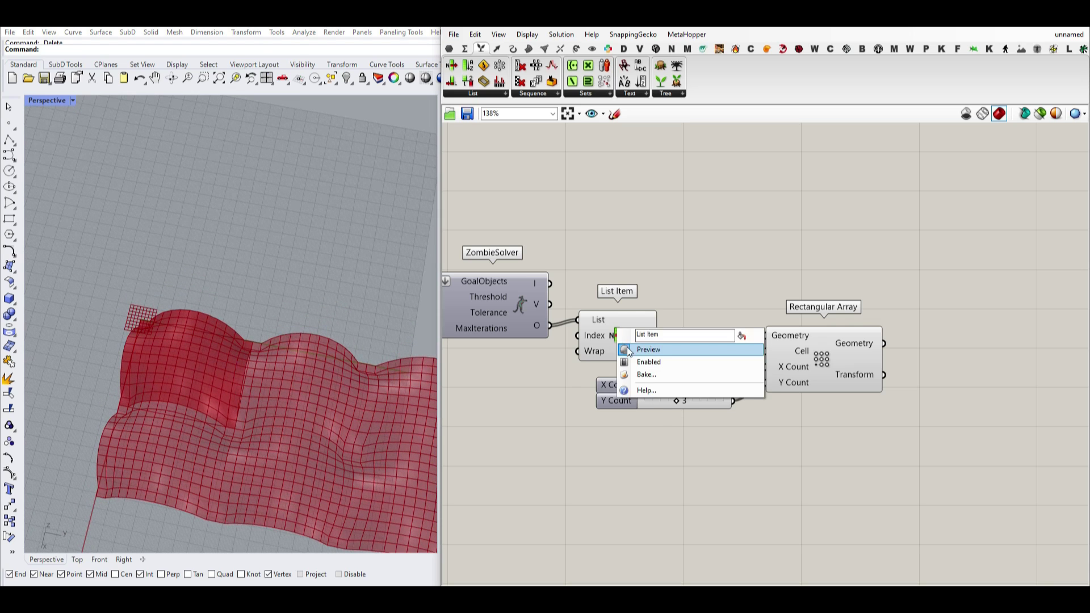
{"action": "left_click", "coordinate": [642, 348]}
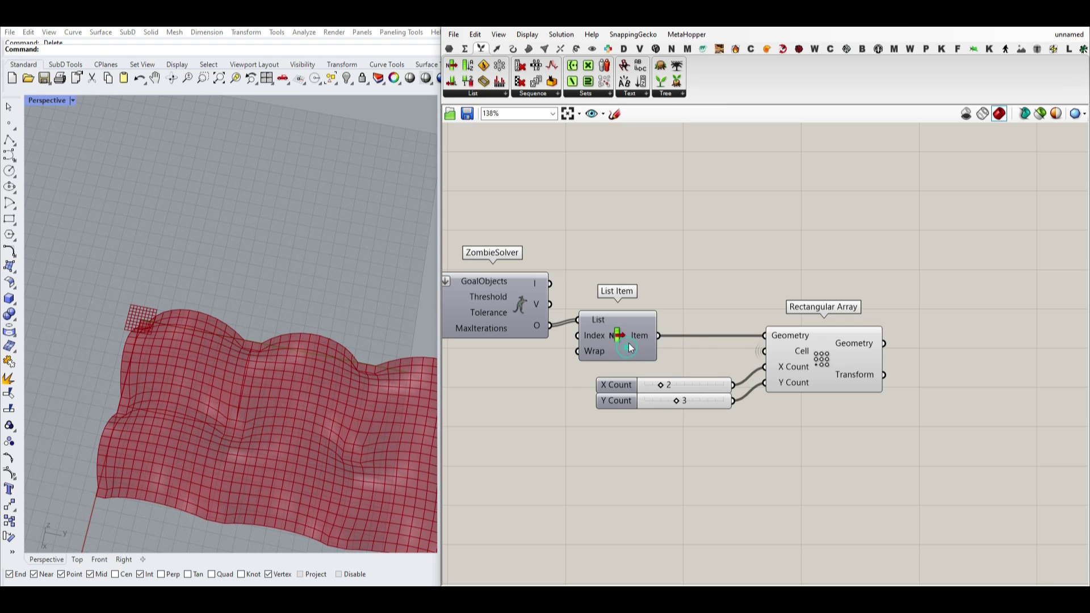
Add a Mesh Join fed by Rectangular Array's Geometry output and turn off the Rectangular Array's preview.
{"action": "left_click", "coordinate": [546, 50]}
{"action": "left_click", "coordinate": [933, 346]}
{"action": "right_click_drag", "start_coordinate": [933, 345], "coordinate": [808, 351]}
{"action": "scroll", "coordinate": [809, 351], "scroll_direction": "up", "scroll_amount": 3}
{"action": "left_click_drag", "start_coordinate": [740, 342], "coordinate": [694, 346]}
{"action": "right_click_drag", "start_coordinate": [808, 347], "coordinate": [675, 339]}
{"action": "left_click_drag", "start_coordinate": [675, 340], "coordinate": [703, 337]}
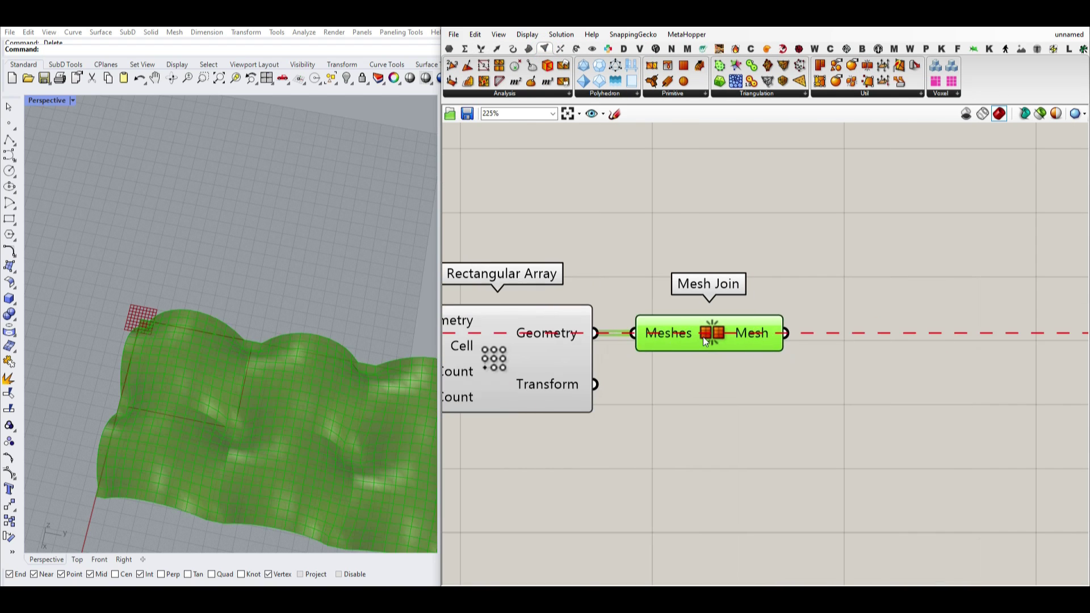
{"action": "right_click", "coordinate": [496, 351]}
{"action": "left_click", "coordinate": [515, 372]}
Add a Mesh WeldVertices component fed by Mesh Join's output and turn off Mesh Join's preview.
{"action": "right_click_drag", "start_coordinate": [956, 144], "coordinate": [845, 144]}
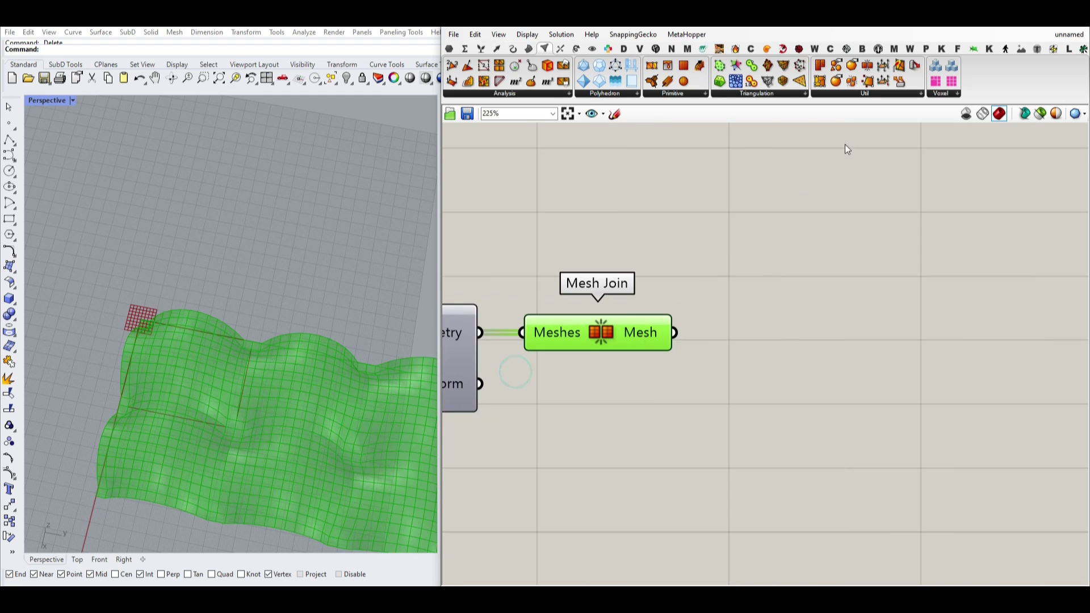
{"action": "left_click", "coordinate": [856, 93]}
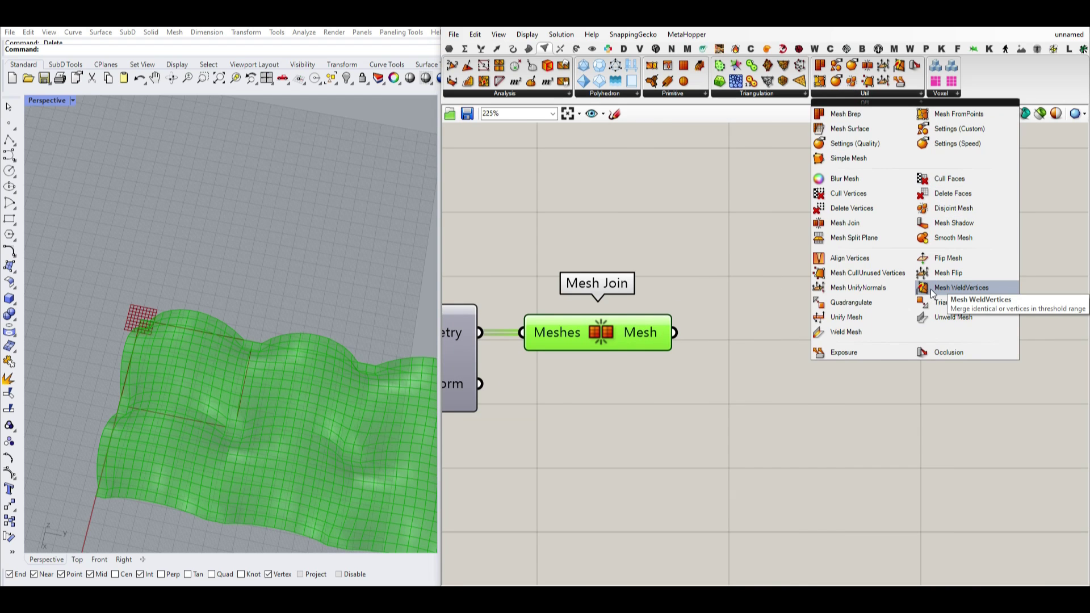
{"action": "left_click", "coordinate": [965, 289]}
{"action": "left_click", "coordinate": [753, 345]}
{"action": "left_click_drag", "start_coordinate": [669, 334], "coordinate": [673, 333]}
{"action": "left_click_drag", "start_coordinate": [791, 343], "coordinate": [798, 345]}
{"action": "right_click", "coordinate": [592, 330]}
{"action": "left_click", "coordinate": [608, 348]}
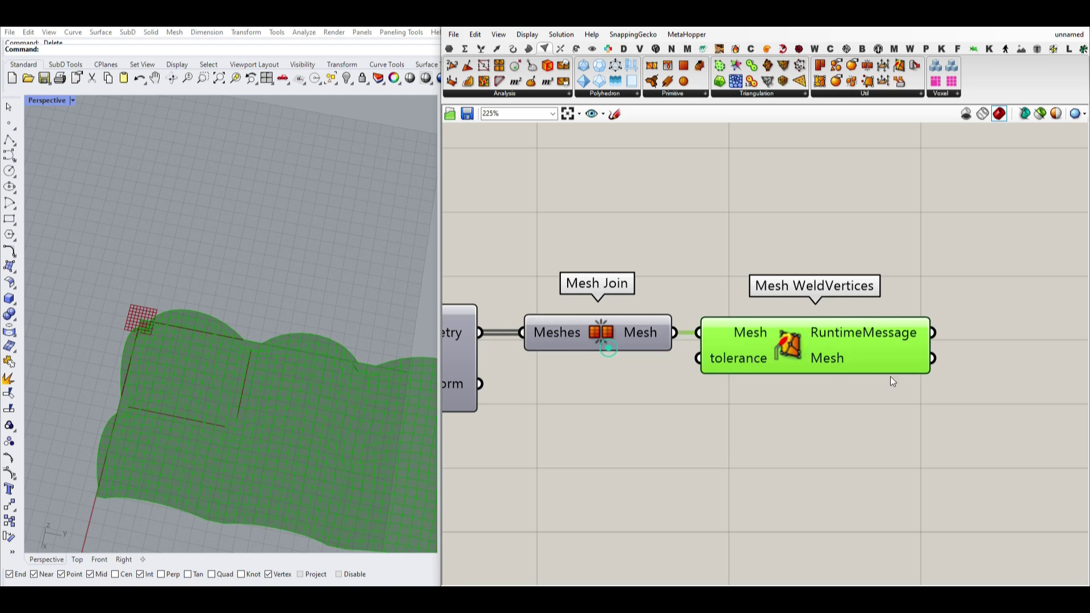
Add a Mesh parameter and connect Mesh WeldVertices' Mesh output to it.
{"action": "right_click_drag", "start_coordinate": [890, 376], "coordinate": [727, 356]}
{"action": "left_click", "coordinate": [450, 50]}
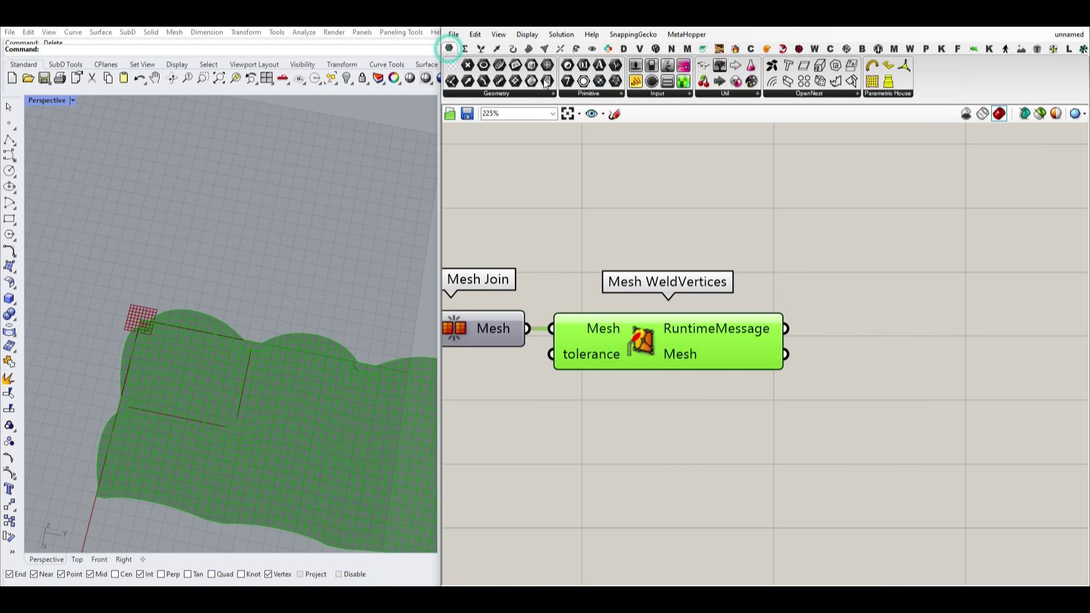
{"action": "left_click_drag", "start_coordinate": [798, 316], "coordinate": [863, 352]}
{"action": "left_click_drag", "start_coordinate": [785, 354], "coordinate": [832, 354]}
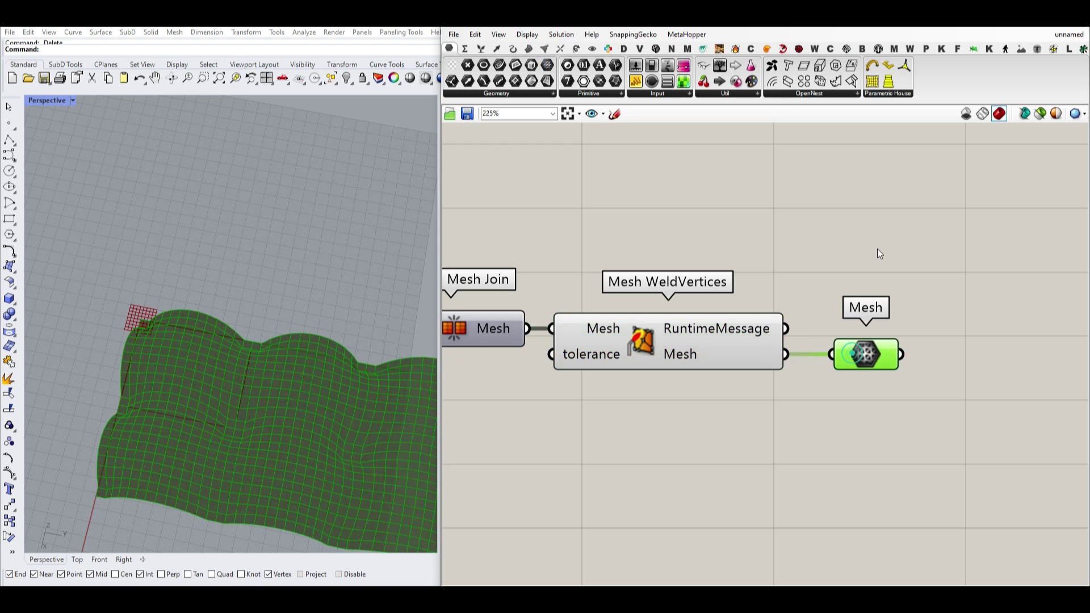
Compare the vertex counts of the joined and welded meshes in a temporary panel, and delete the panel.
{"action": "double_click", "coordinate": [877, 247]}
{"action": "type", "text": "/"}
{"action": "key", "text": "Return"}
{"action": "left_click_drag", "start_coordinate": [828, 268], "coordinate": [891, 233]}
{"action": "left_click_drag", "start_coordinate": [547, 316], "coordinate": [835, 221]}
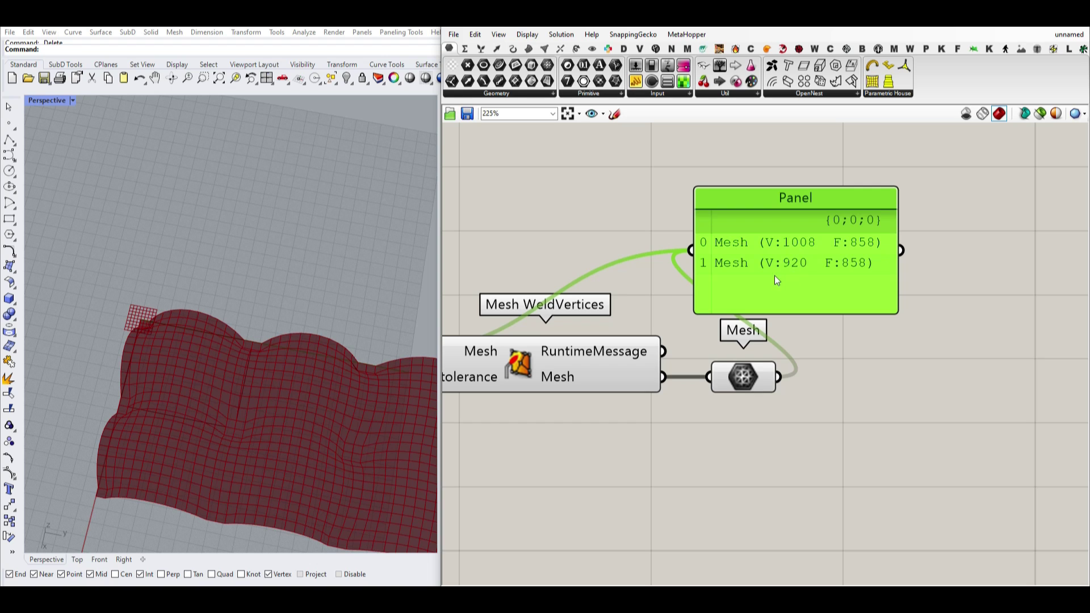
{"action": "key", "text": "Delete"}
Bake the welded Mesh parameter and move the baked mesh away from the preview.
{"action": "right_click", "coordinate": [755, 378]}
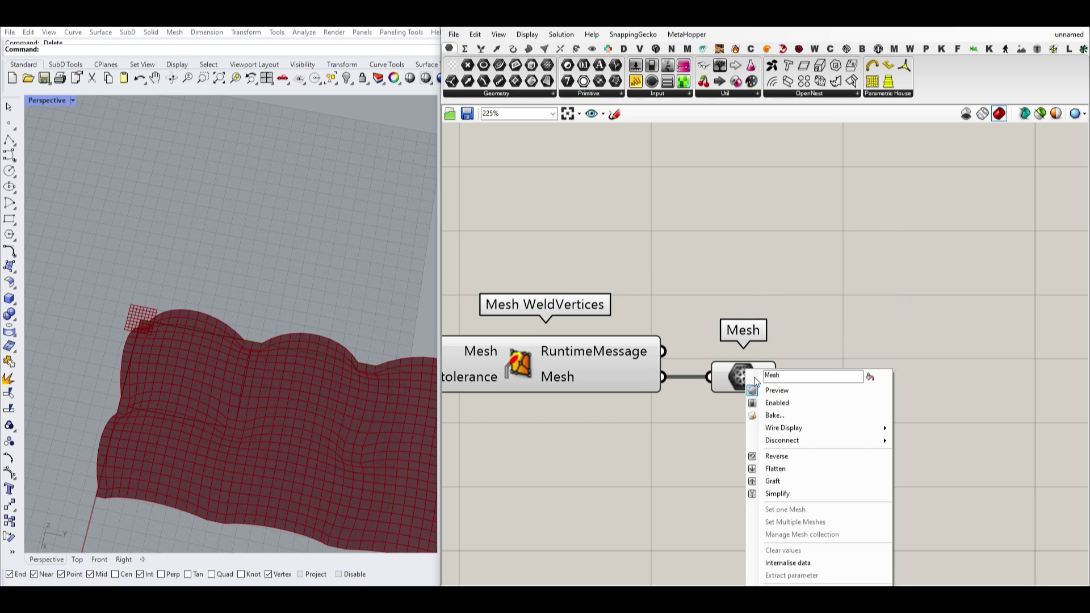
{"action": "left_click", "coordinate": [773, 415]}
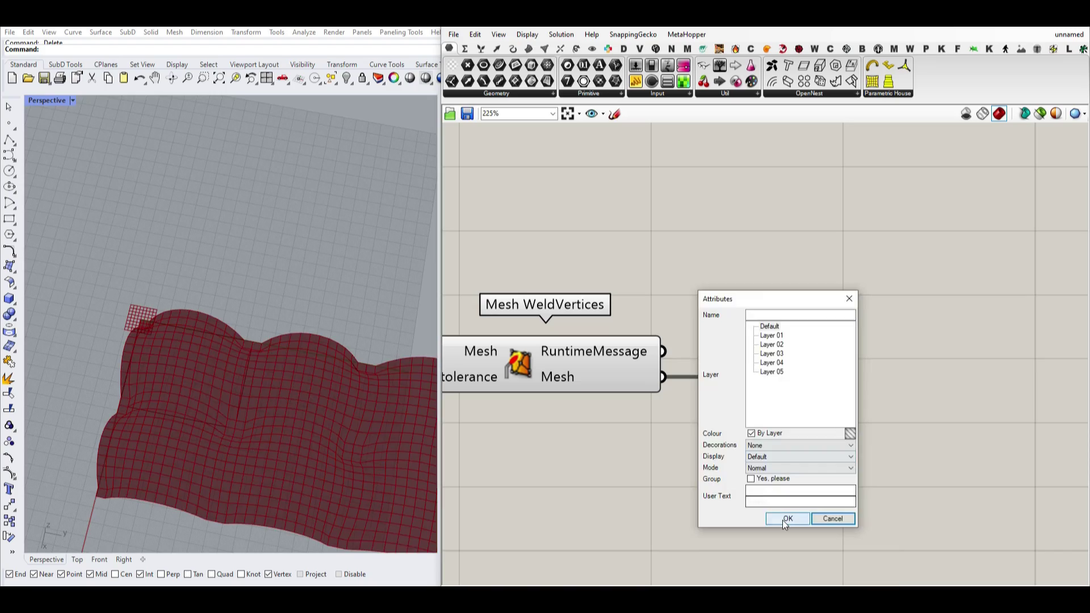
{"action": "left_click", "coordinate": [783, 521]}
{"action": "scroll", "coordinate": [338, 321], "scroll_direction": "down", "scroll_amount": 10}
{"action": "left_click_drag", "start_coordinate": [287, 354], "coordinate": [149, 328]}
{"action": "left_click", "coordinate": [206, 258]}
Examine the baked welded mesh up close along the joints between the vault copies.
{"action": "scroll", "coordinate": [152, 363], "scroll_direction": "up", "scroll_amount": 9}
{"action": "right_click_drag", "start_coordinate": [141, 347], "coordinate": [273, 331]}
{"action": "scroll", "coordinate": [158, 346], "scroll_direction": "up", "scroll_amount": 6}
{"action": "right_click_drag", "start_coordinate": [159, 346], "coordinate": [275, 338]}
{"action": "scroll", "coordinate": [272, 335], "scroll_direction": "down", "scroll_amount": 8}
{"action": "scroll", "coordinate": [275, 339], "scroll_direction": "down", "scroll_amount": 6}
{"action": "right_click_drag", "start_coordinate": [214, 318], "coordinate": [253, 335], "text": "shift"}
Bypass ZombieSolver by connecting the BouncySolver's List Item output directly to Rectangular Array's Geometry input.
{"action": "right_click_drag", "start_coordinate": [582, 300], "coordinate": [714, 307]}
{"action": "scroll", "coordinate": [715, 306], "scroll_direction": "down", "scroll_amount": 5}
{"action": "right_click_drag", "start_coordinate": [637, 317], "coordinate": [734, 321]}
{"action": "right_click_drag", "start_coordinate": [514, 335], "coordinate": [830, 322]}
{"action": "scroll", "coordinate": [542, 309], "scroll_direction": "down", "scroll_amount": 2}
{"action": "left_click_drag", "start_coordinate": [538, 308], "coordinate": [867, 346]}
{"action": "scroll", "coordinate": [915, 319], "scroll_direction": "up", "scroll_amount": 4}
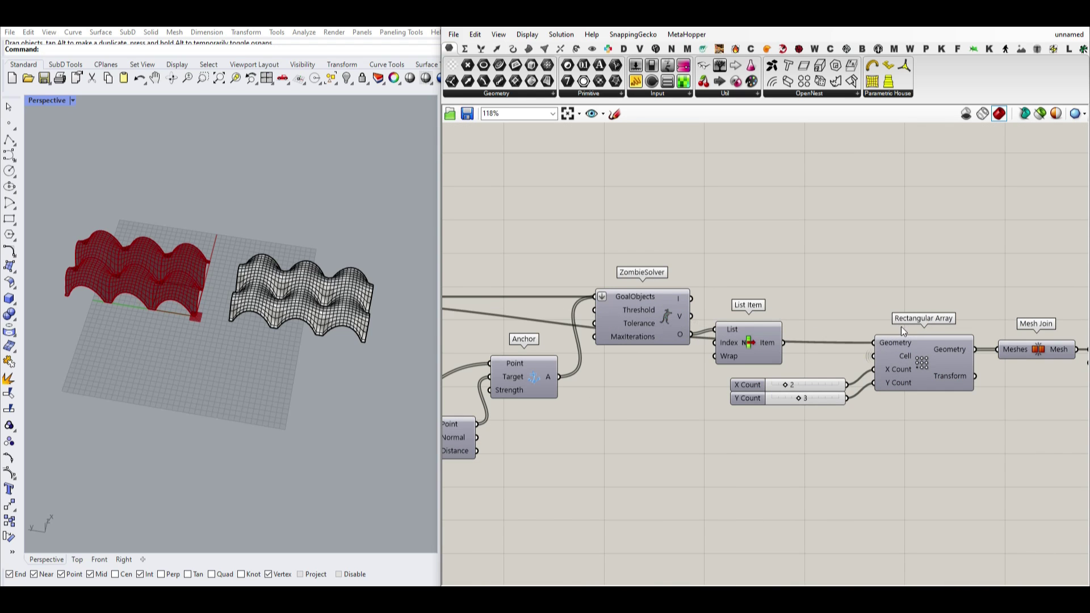
{"action": "right_click_drag", "start_coordinate": [902, 332], "coordinate": [734, 287]}
Bake the Mesh parameter's unanchored version and move the baked mesh to an empty area beside the first bake.
{"action": "right_click", "coordinate": [1027, 327]}
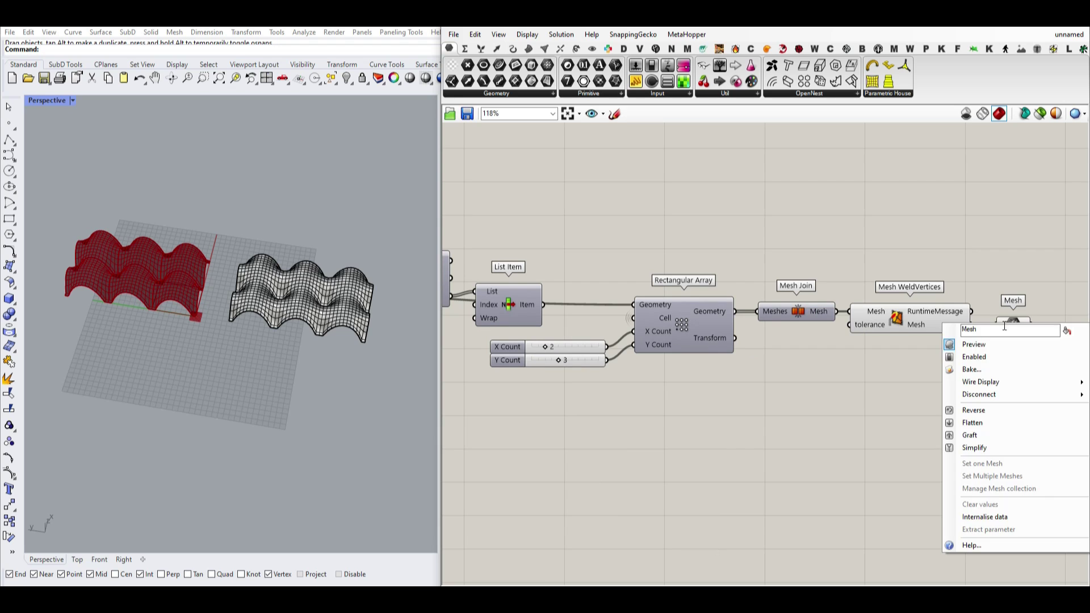
{"action": "left_click", "coordinate": [982, 372]}
{"action": "left_click", "coordinate": [988, 475]}
{"action": "left_click", "coordinate": [157, 342]}
{"action": "left_click_drag", "start_coordinate": [157, 343], "coordinate": [264, 413]}
{"action": "left_click", "coordinate": [193, 435]}
Inspect the unanchored bake's seams up close for gaps between the vault copies.
{"action": "scroll", "coordinate": [192, 434], "scroll_direction": "up", "scroll_amount": 4}
{"action": "right_click_drag", "start_coordinate": [192, 435], "coordinate": [216, 454]}
{"action": "scroll", "coordinate": [238, 414], "scroll_direction": "up", "scroll_amount": 8}
{"action": "right_click_drag", "start_coordinate": [245, 341], "coordinate": [254, 287]}
{"action": "scroll", "coordinate": [286, 262], "scroll_direction": "up", "scroll_amount": 4}
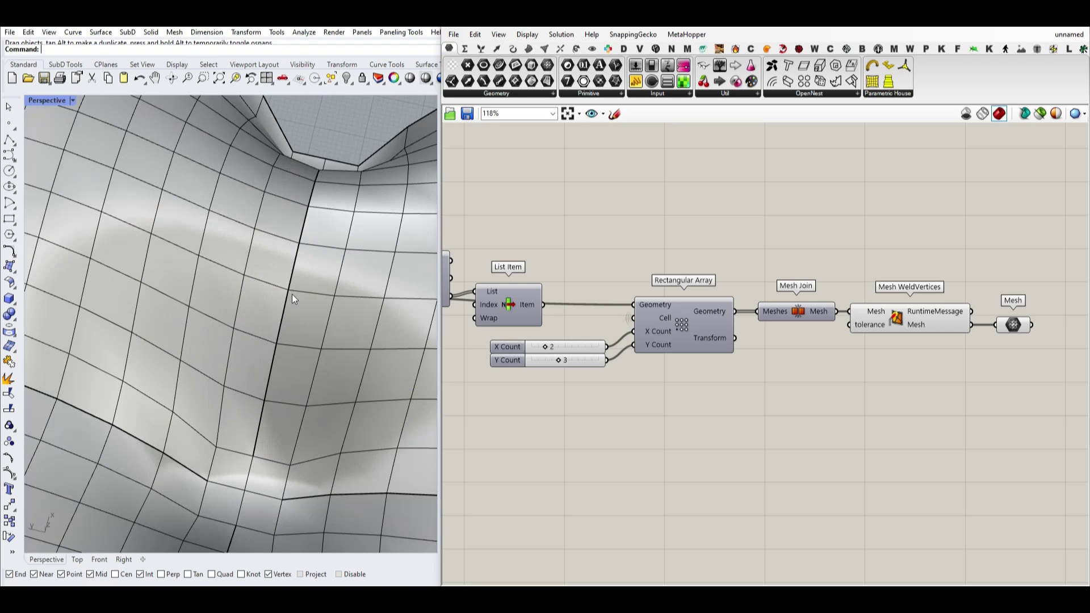
{"action": "scroll", "coordinate": [292, 298], "scroll_direction": "down", "scroll_amount": 10}
{"action": "scroll", "coordinate": [215, 324], "scroll_direction": "up", "scroll_amount": 10}
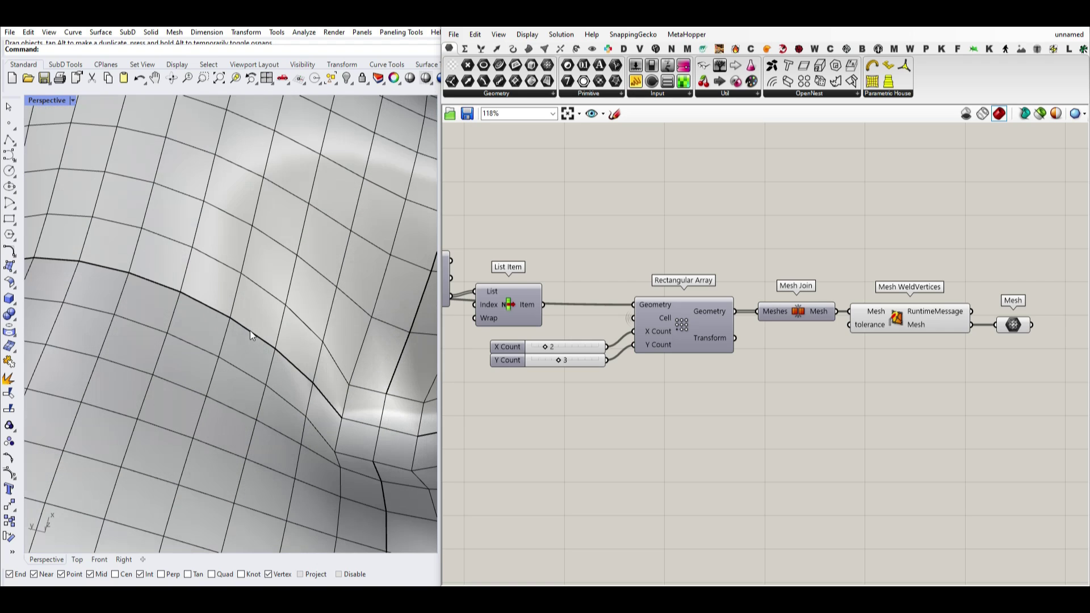
{"action": "scroll", "coordinate": [239, 318], "scroll_direction": "up", "scroll_amount": 6}
{"action": "scroll", "coordinate": [240, 307], "scroll_direction": "up", "scroll_amount": 3}
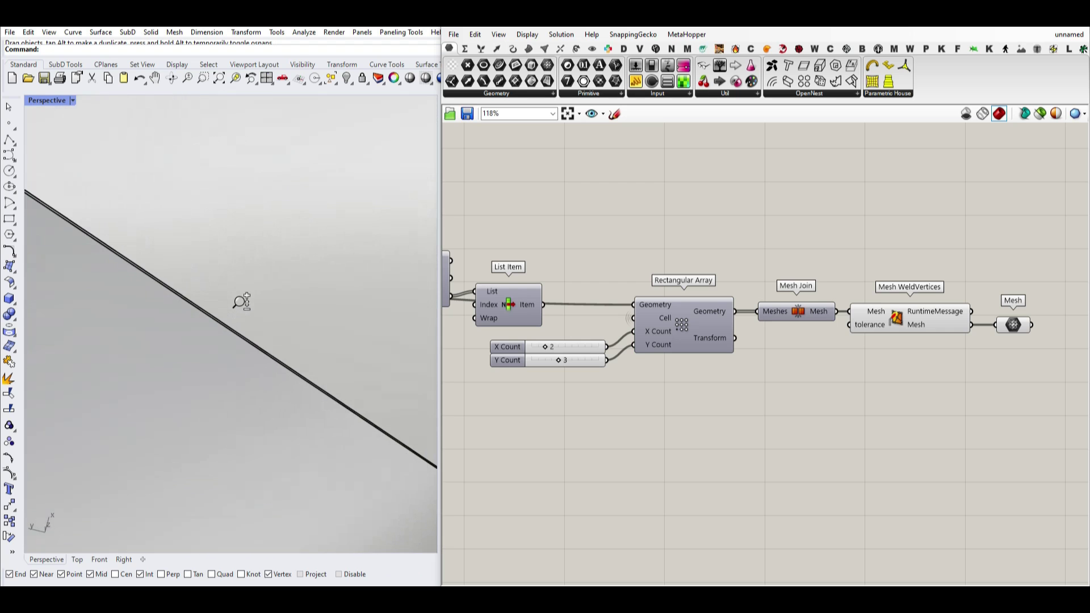
{"action": "scroll", "coordinate": [164, 274], "scroll_direction": "up", "scroll_amount": 3}
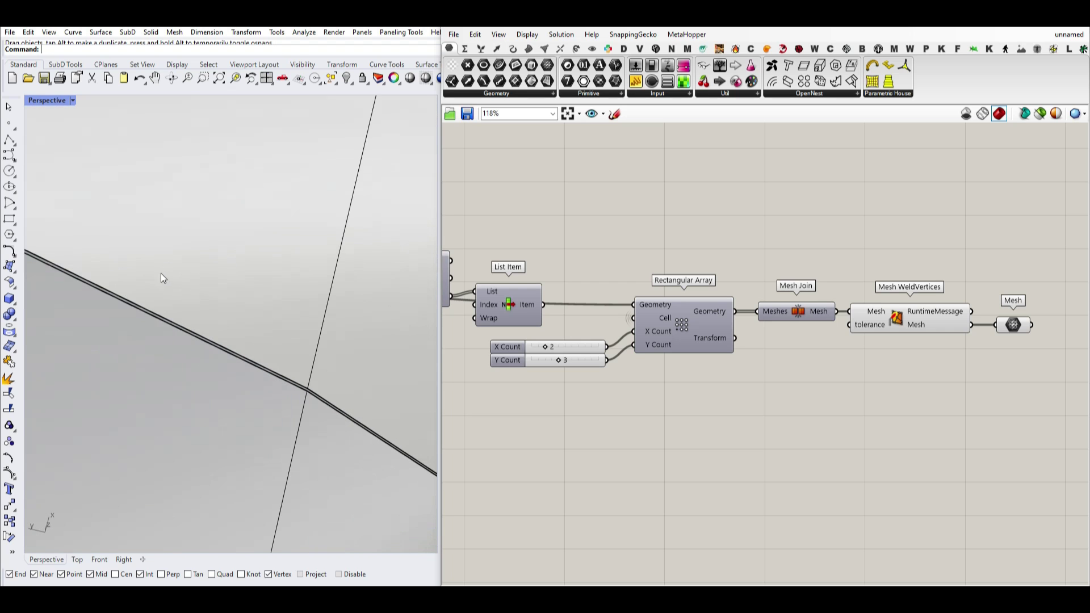
{"action": "scroll", "coordinate": [305, 390], "scroll_direction": "down", "scroll_amount": 12}
Delete both baked meshes and reconnect ZombieSolver's List Item output to Rectangular Array's Geometry input.
{"action": "left_click", "coordinate": [248, 377]}
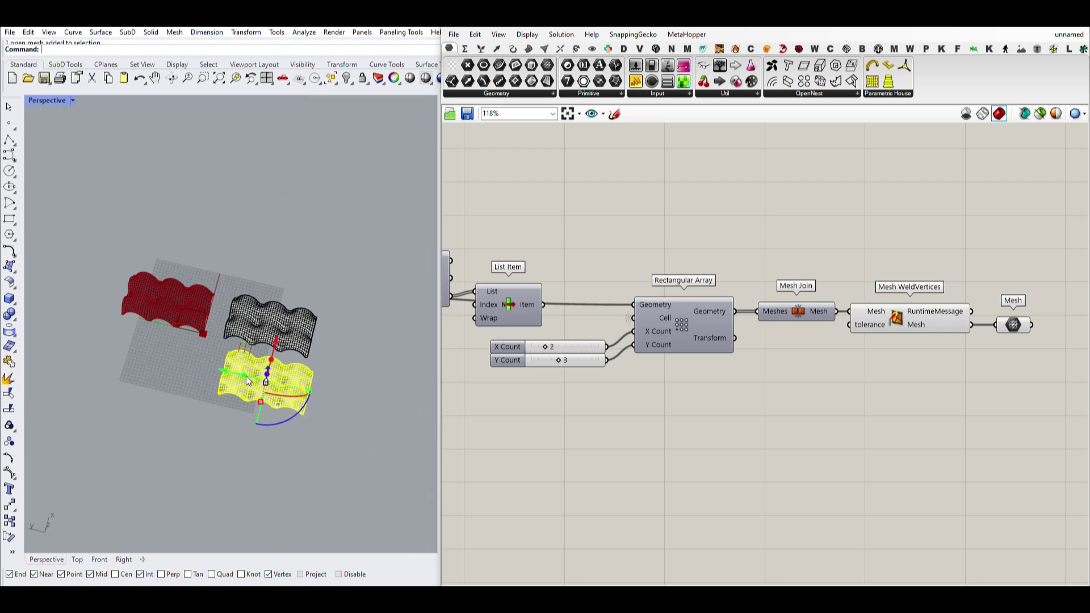
{"action": "key", "text": "Delete"}
{"action": "left_click_drag", "start_coordinate": [549, 307], "coordinate": [624, 304]}
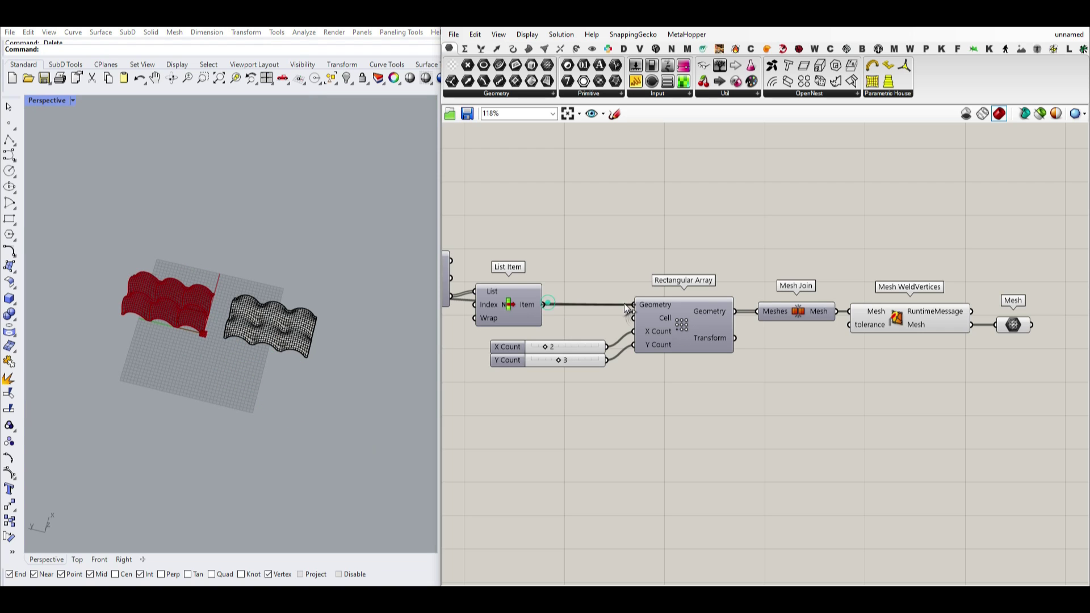
{"action": "left_click", "coordinate": [271, 333]}
{"action": "key", "text": "Delete"}
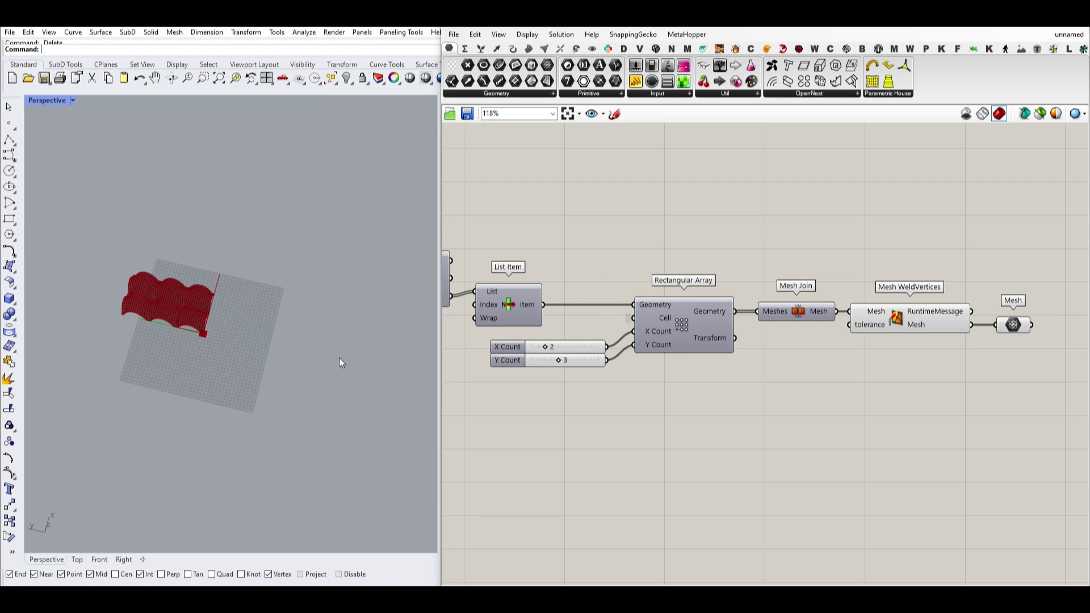
Turn off the preview of the Mesh WeldVertices component, leaving the final Mesh parameter previewed.
{"action": "right_click_drag", "start_coordinate": [782, 334], "coordinate": [809, 343]}
{"action": "scroll", "coordinate": [806, 338], "scroll_direction": "down", "scroll_amount": 3}
{"action": "left_click_drag", "start_coordinate": [893, 355], "coordinate": [590, 230]}
{"action": "right_click", "coordinate": [645, 231]}
{"action": "left_click", "coordinate": [672, 248]}
{"action": "left_click", "coordinate": [670, 247]}
Enlarge the base Rectangle's X Size and Y Size and set Mesh Surface's U Count to 10.
{"action": "right_click_drag", "start_coordinate": [198, 361], "coordinate": [294, 413], "text": "shift"}
{"action": "scroll", "coordinate": [246, 375], "scroll_direction": "up", "scroll_amount": 8}
{"action": "mouse_move", "coordinate": [246, 375]}
{"action": "right_mouse_down"}
{"action": "mouse_move", "coordinate": [351, 314]}
{"action": "mouse_move", "coordinate": [363, 328]}
{"action": "mouse_move", "coordinate": [312, 337]}
{"action": "mouse_move", "coordinate": [322, 340]}
{"action": "right_mouse_up"}
{"action": "scroll", "coordinate": [538, 324], "scroll_direction": "down", "scroll_amount": 5}
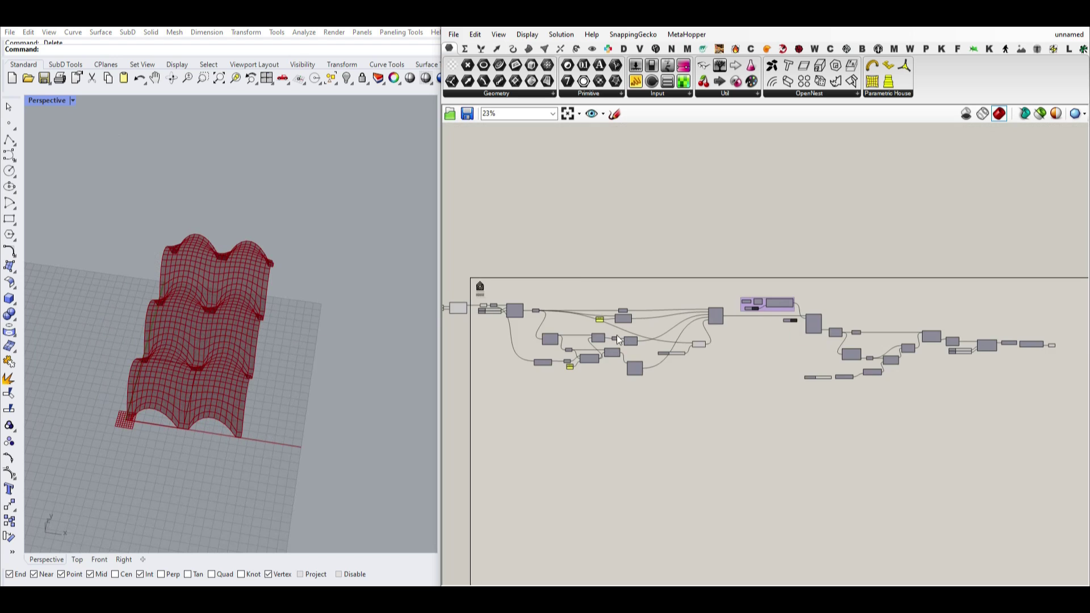
{"action": "scroll", "coordinate": [537, 324], "scroll_direction": "up", "scroll_amount": 10}
{"action": "right_click_drag", "start_coordinate": [606, 316], "coordinate": [795, 360]}
{"action": "right_click_drag", "start_coordinate": [601, 336], "coordinate": [799, 350]}
{"action": "mouse_move", "coordinate": [552, 343]}
{"action": "left_mouse_down"}
{"action": "mouse_move", "coordinate": [589, 344]}
{"action": "mouse_move", "coordinate": [591, 366]}
{"action": "mouse_move", "coordinate": [613, 367]}
{"action": "left_mouse_up"}
{"action": "right_click_drag", "start_coordinate": [1027, 381], "coordinate": [794, 381]}
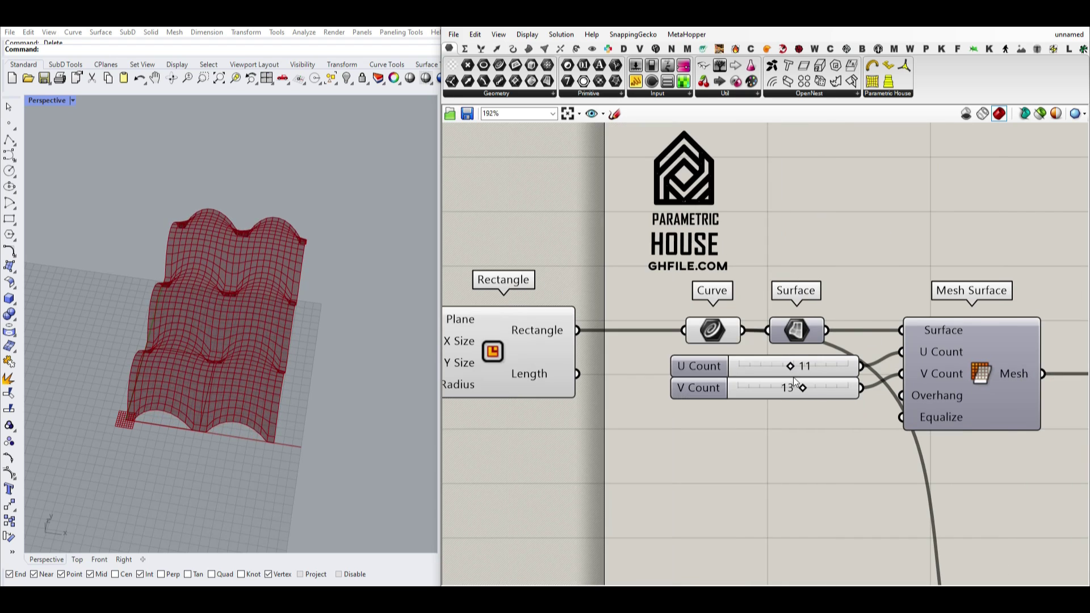
{"action": "left_click_drag", "start_coordinate": [792, 367], "coordinate": [804, 368]}
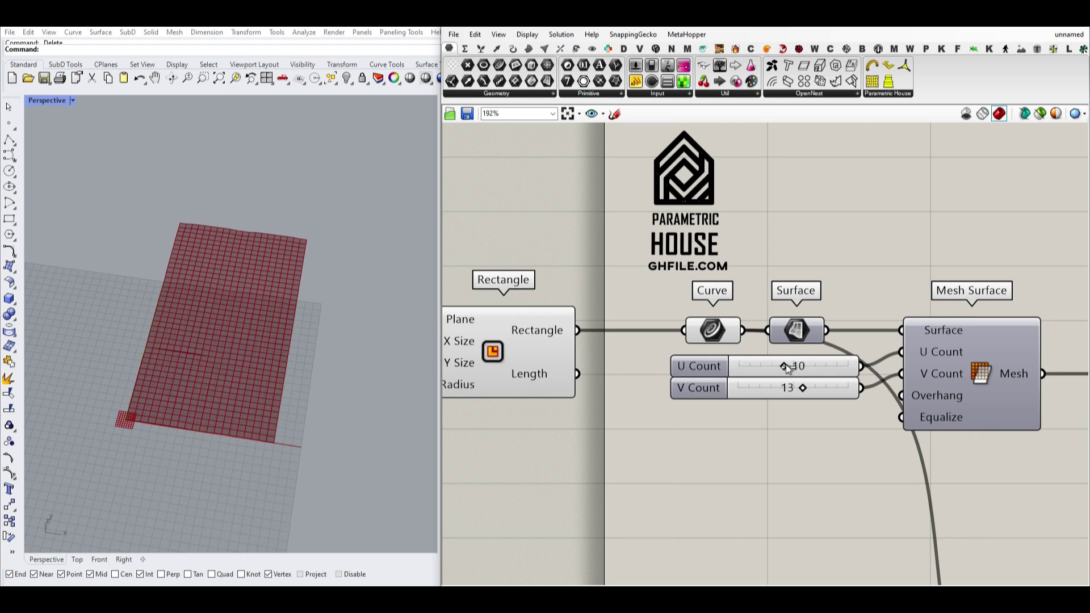
Set the VertexLoads Strength slider to 1.48.
{"action": "right_click_drag", "start_coordinate": [366, 437], "coordinate": [286, 398]}
{"action": "right_click_drag", "start_coordinate": [794, 333], "coordinate": [773, 324]}
{"action": "scroll", "coordinate": [773, 323], "scroll_direction": "down", "scroll_amount": 5}
{"action": "right_click_drag", "start_coordinate": [832, 386], "coordinate": [535, 344]}
{"action": "right_click_drag", "start_coordinate": [897, 351], "coordinate": [721, 351]}
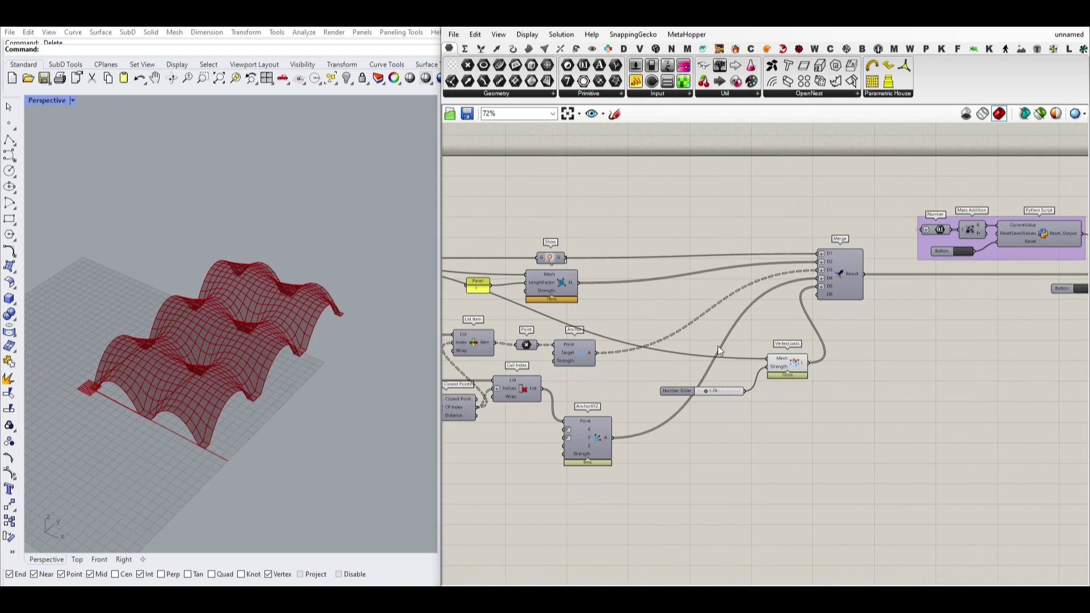
{"action": "scroll", "coordinate": [714, 395], "scroll_direction": "up", "scroll_amount": 6}
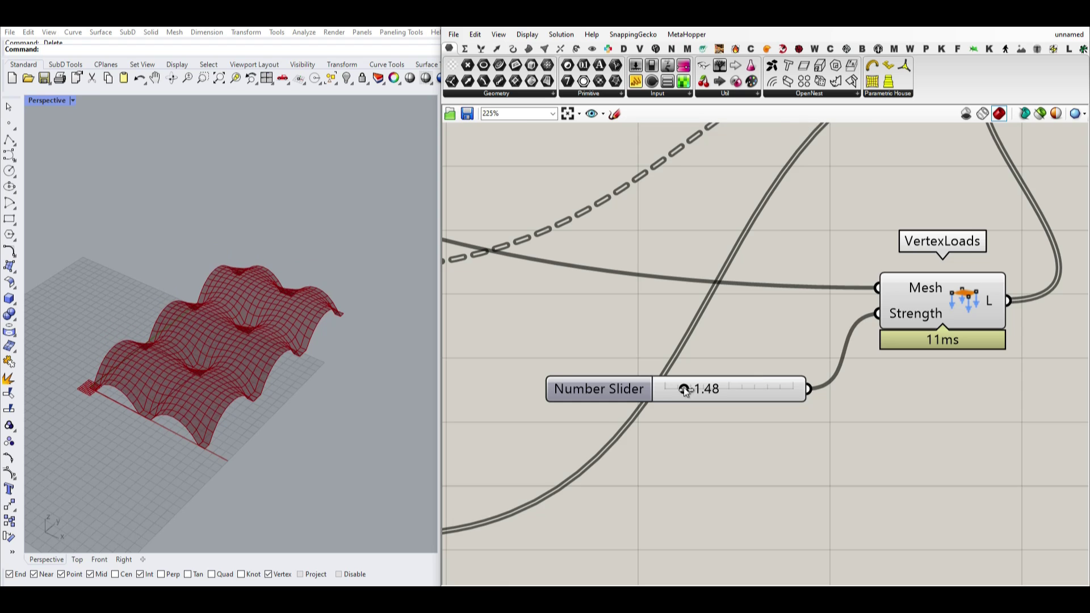
Trigger the Python Script's Reset button in the purple group that feeds BouncySolver's Reset input.
{"action": "scroll", "coordinate": [635, 322], "scroll_direction": "down", "scroll_amount": 5}
{"action": "right_click_drag", "start_coordinate": [1059, 223], "coordinate": [777, 326]}
{"action": "scroll", "coordinate": [659, 331], "scroll_direction": "up", "scroll_amount": 3}
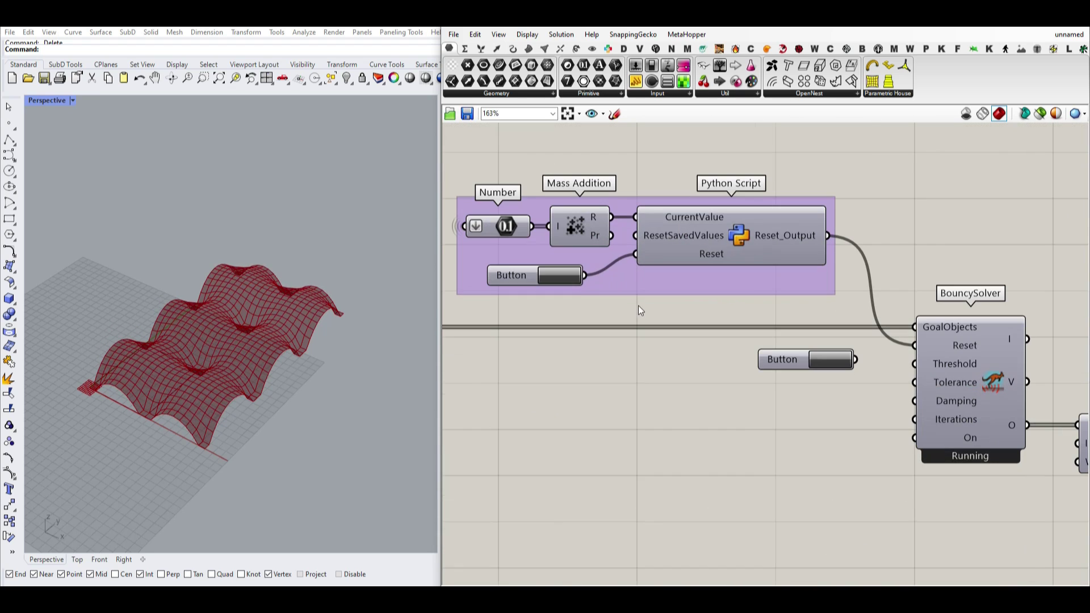
{"action": "left_click", "coordinate": [559, 277]}
Replace the number slider feeding Unit Z's Factor with a panel containing 1000.
{"action": "scroll", "coordinate": [621, 335], "scroll_direction": "down", "scroll_amount": 2}
{"action": "scroll", "coordinate": [648, 369], "scroll_direction": "down", "scroll_amount": 3}
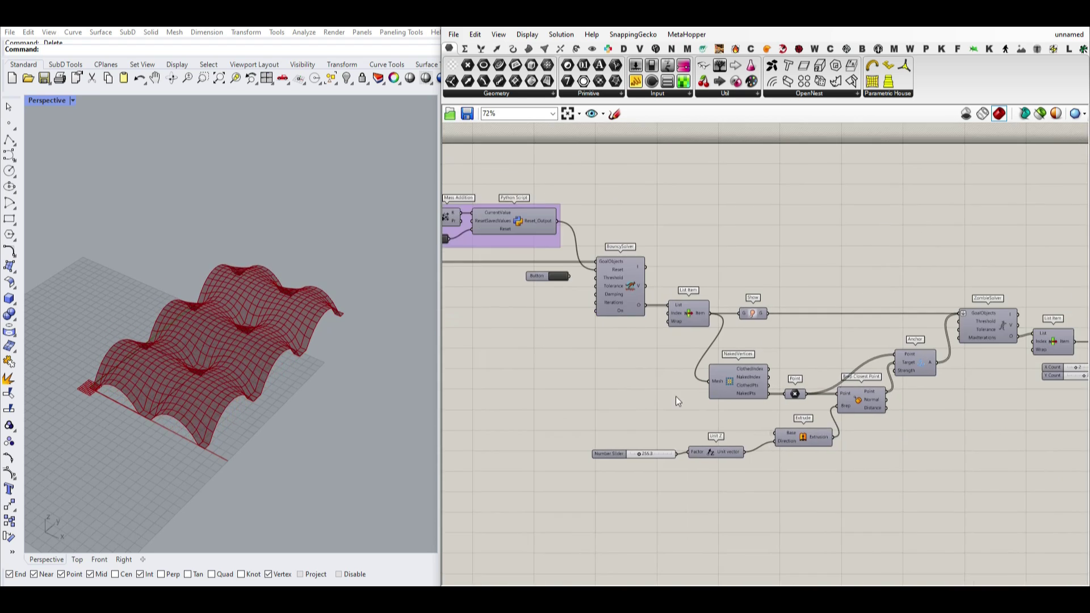
{"action": "scroll", "coordinate": [590, 474], "scroll_direction": "up", "scroll_amount": 5}
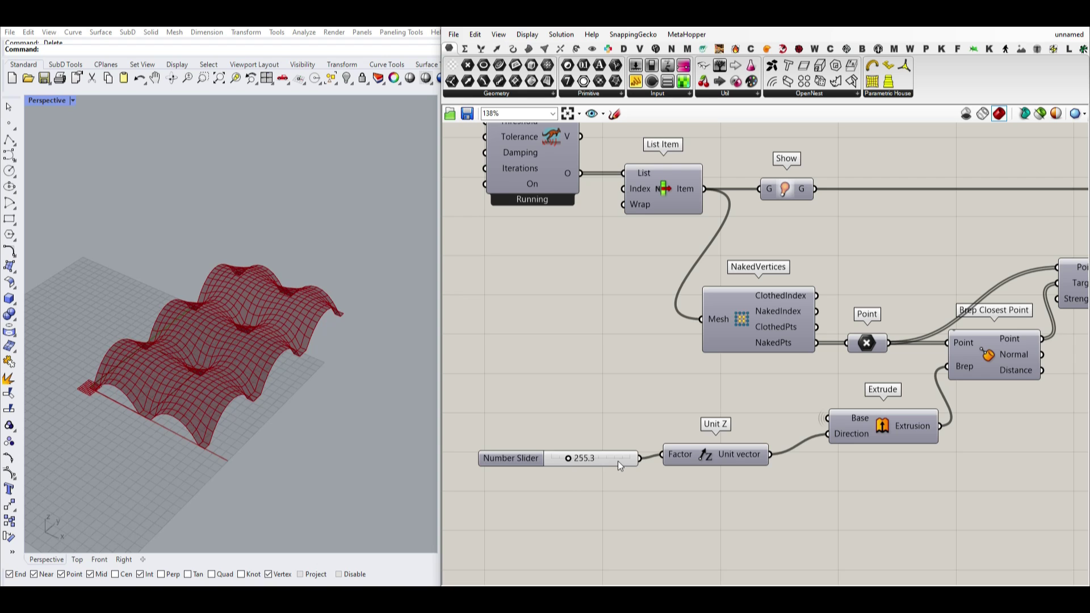
{"action": "double_click", "coordinate": [615, 479]}
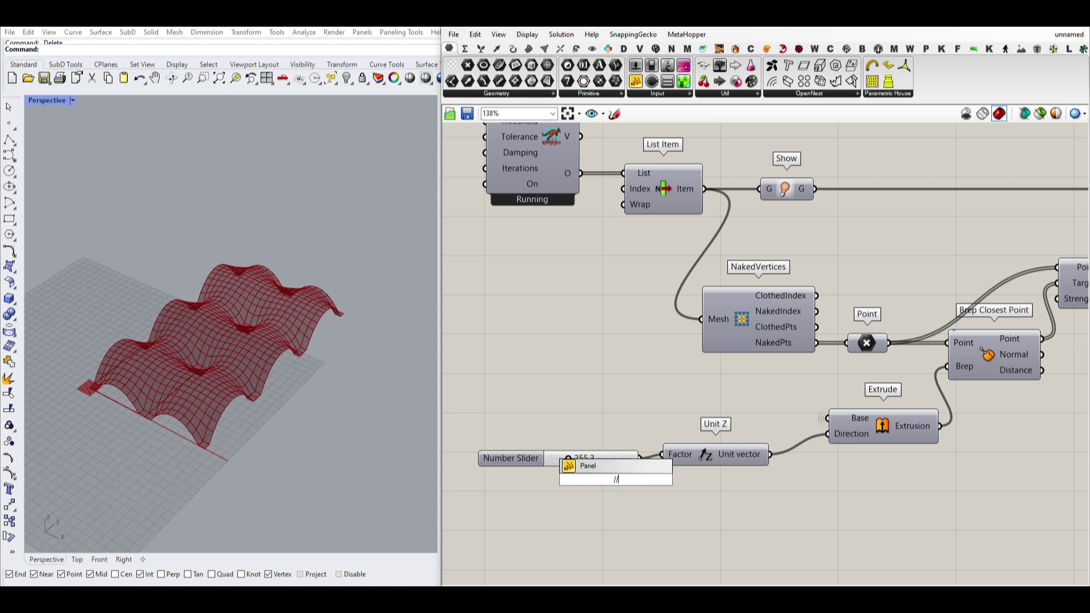
{"action": "type", "text": "//100"}
{"action": "key", "text": "Return"}
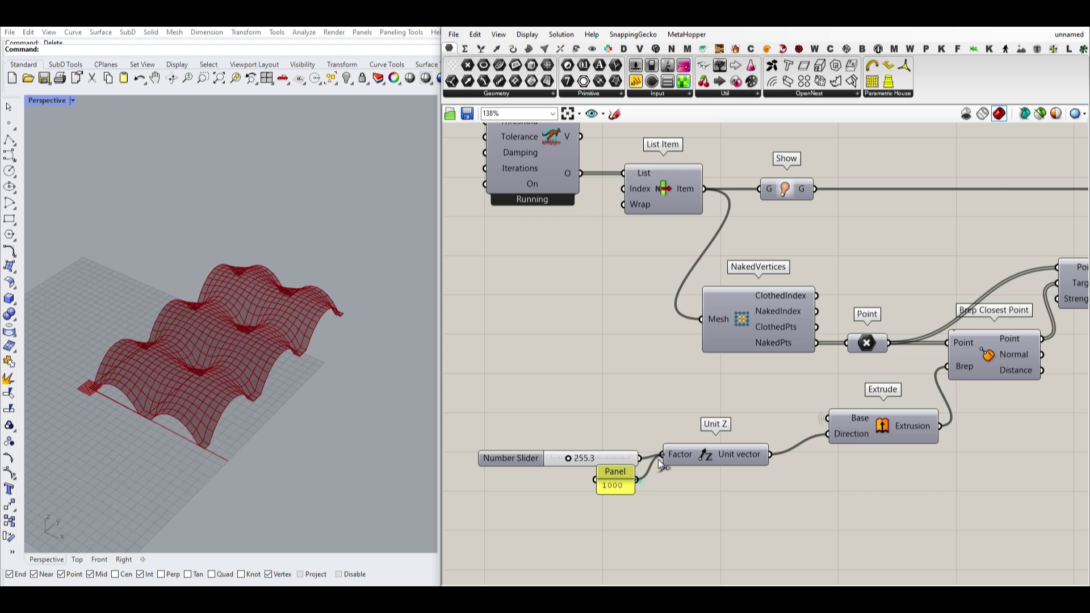
{"action": "left_click", "coordinate": [619, 461]}
{"action": "key", "text": "Delete"}
{"action": "left_click_drag", "start_coordinate": [609, 483], "coordinate": [613, 458]}
Set Rectangular Array's X Count to 1 and Y Count to 3.
{"action": "right_click_drag", "start_coordinate": [777, 395], "coordinate": [773, 392]}
{"action": "scroll", "coordinate": [816, 349], "scroll_direction": "down", "scroll_amount": 5}
{"action": "scroll", "coordinate": [726, 397], "scroll_direction": "up", "scroll_amount": 8}
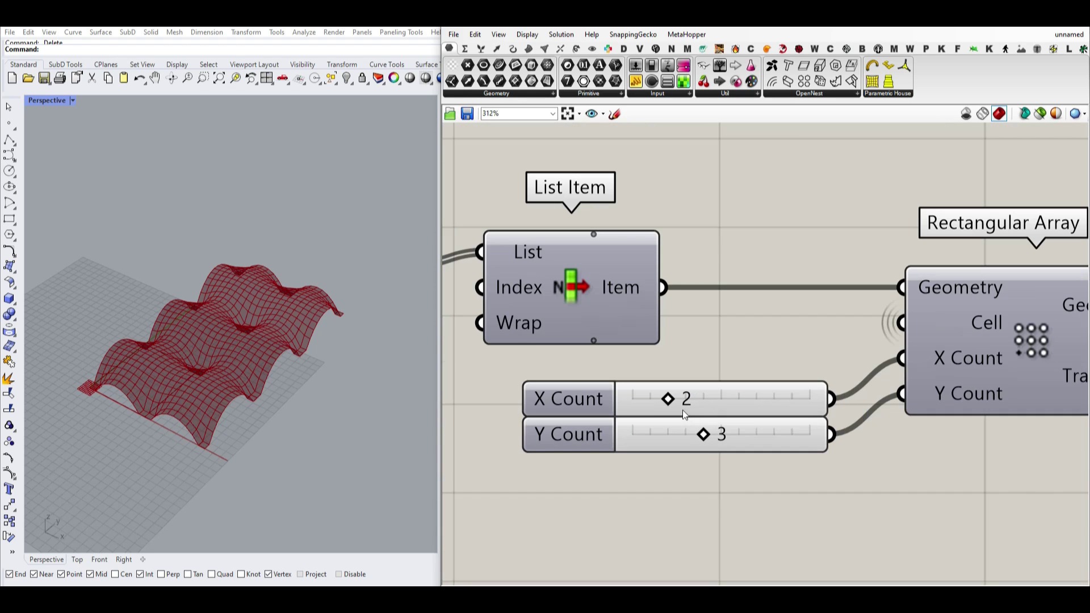
{"action": "left_click_drag", "start_coordinate": [652, 403], "coordinate": [641, 403]}
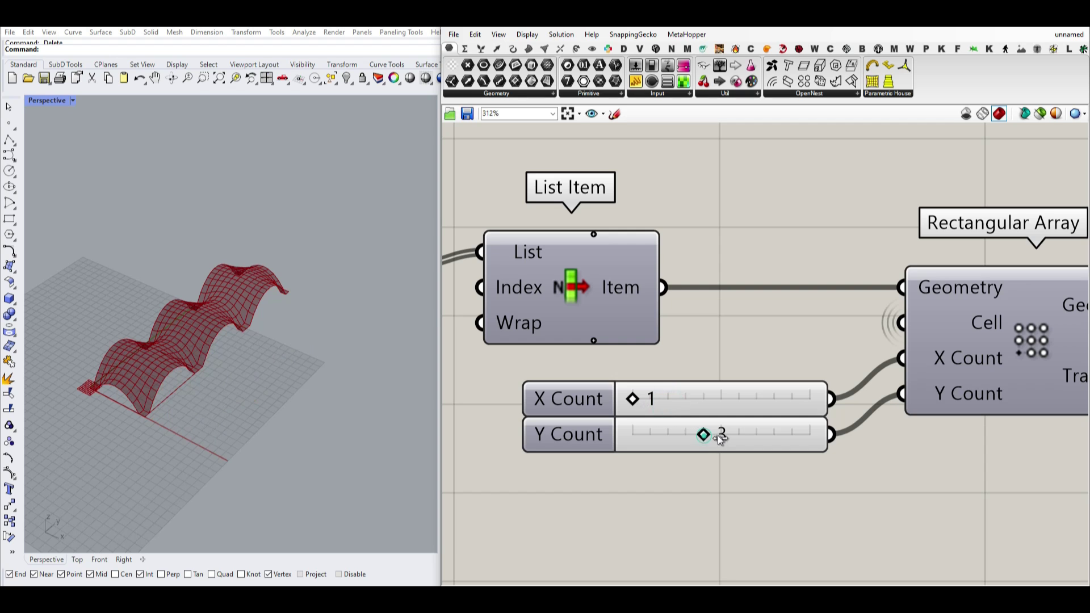
{"action": "left_click_drag", "start_coordinate": [717, 435], "coordinate": [709, 434]}
Increase the VertexLoads Strength slider to make the vaults taller.
{"action": "scroll", "coordinate": [635, 384], "scroll_direction": "down", "scroll_amount": 10}
{"action": "scroll", "coordinate": [628, 424], "scroll_direction": "up", "scroll_amount": 8}
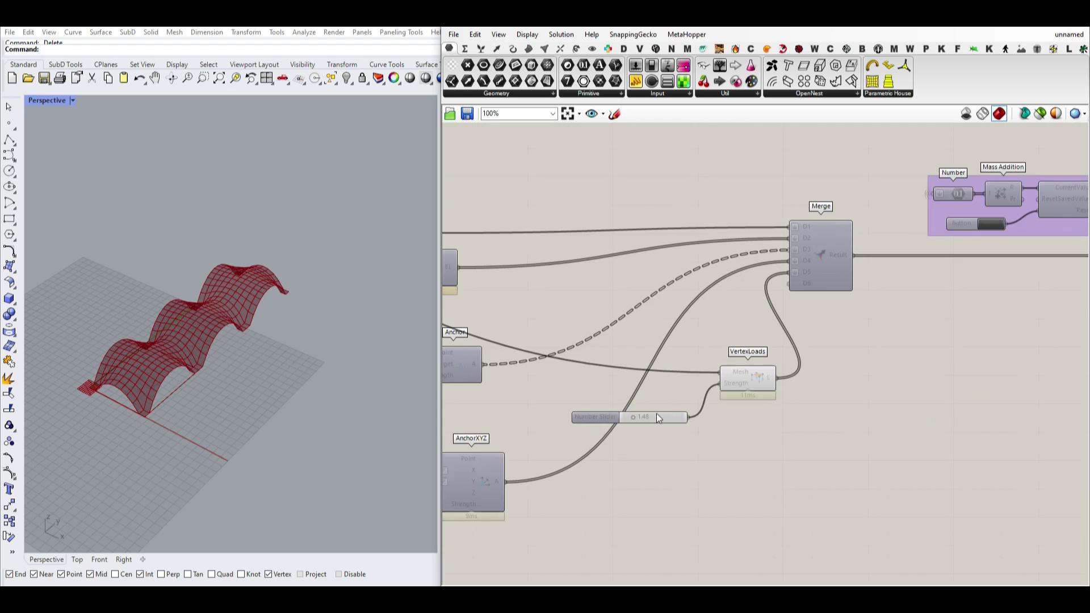
{"action": "mouse_move", "coordinate": [624, 419]}
{"action": "left_mouse_down"}
{"action": "mouse_move", "coordinate": [605, 417]}
{"action": "mouse_move", "coordinate": [629, 416]}
{"action": "left_mouse_up"}
{"action": "scroll", "coordinate": [684, 342], "scroll_direction": "down", "scroll_amount": 4}
{"action": "scroll", "coordinate": [684, 342], "scroll_direction": "down", "scroll_amount": 3}
{"action": "scroll", "coordinate": [523, 304], "scroll_direction": "up", "scroll_amount": 6}
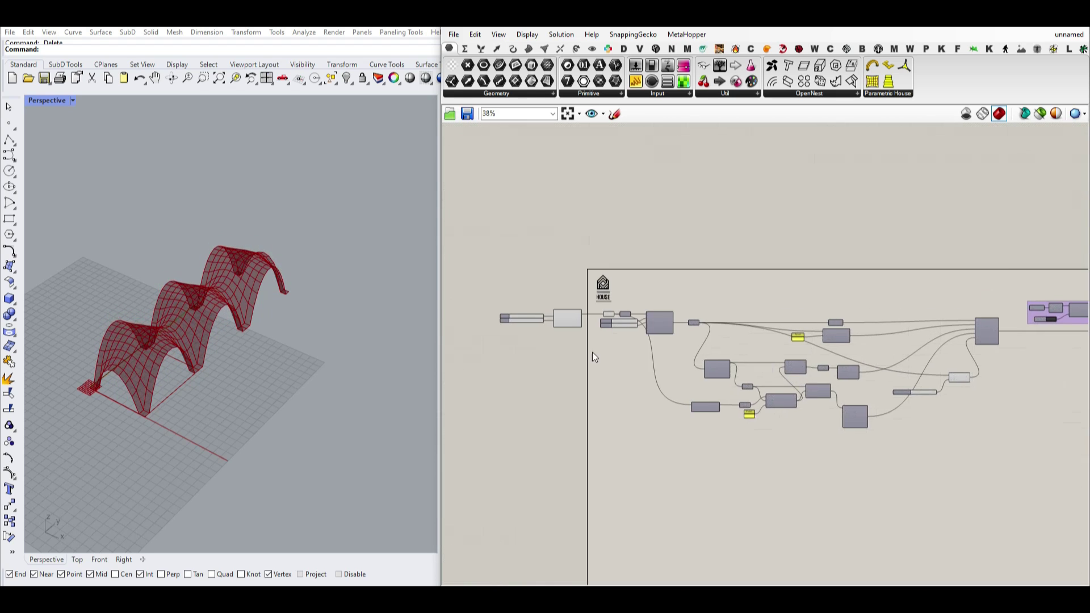
Raise the maximum of the rectangle's Y Size slider to 300 and increase the Y size slightly.
{"action": "left_click_drag", "start_coordinate": [528, 295], "coordinate": [525, 296]}
{"action": "right_click_drag", "start_coordinate": [506, 310], "coordinate": [577, 324]}
{"action": "double_click", "coordinate": [485, 322]}
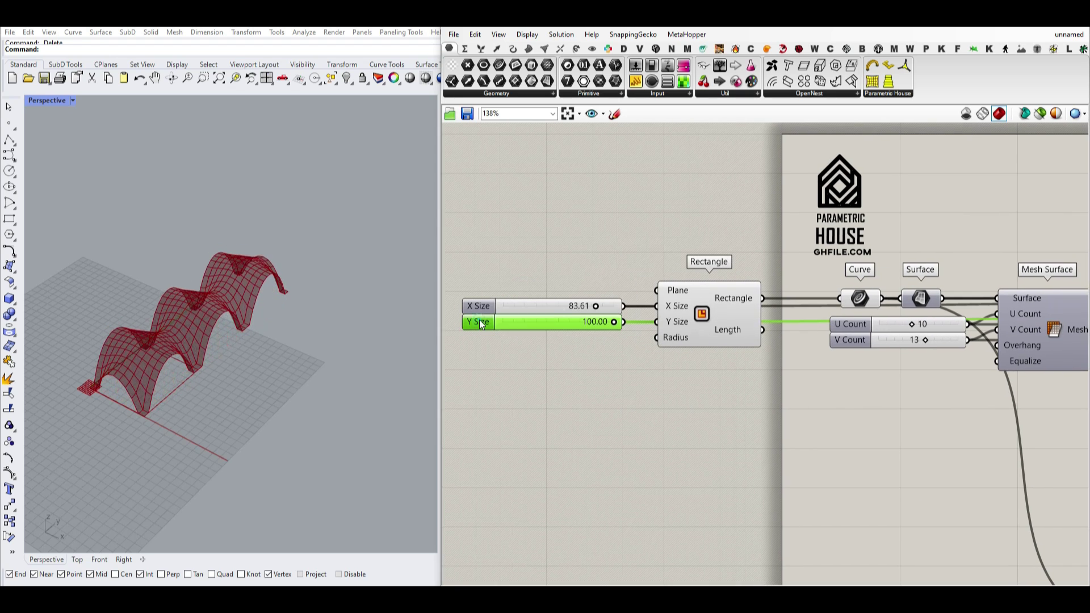
{"action": "left_click", "coordinate": [491, 434]}
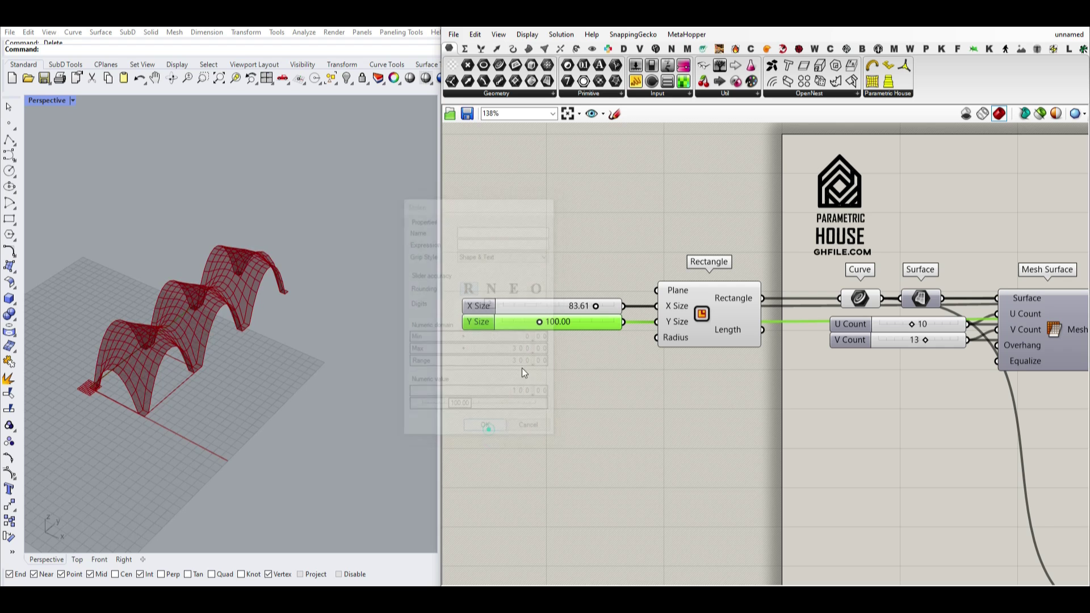
{"action": "left_click_drag", "start_coordinate": [537, 322], "coordinate": [540, 322]}
{"action": "mouse_move", "coordinate": [316, 321]}
{"action": "right_mouse_down"}
{"action": "mouse_move", "coordinate": [205, 287]}
{"action": "mouse_move", "coordinate": [233, 283]}
{"action": "mouse_move", "coordinate": [225, 293]}
{"action": "mouse_move", "coordinate": [308, 331]}
{"action": "right_mouse_up"}
Set the Rectangular Array's X Count to 2 so the vaults repeat in two columns.
{"action": "right_click_drag", "start_coordinate": [726, 340], "coordinate": [581, 339]}
{"action": "scroll", "coordinate": [581, 339], "scroll_direction": "down", "scroll_amount": 5}
{"action": "right_click_drag", "start_coordinate": [1067, 375], "coordinate": [553, 347]}
{"action": "scroll", "coordinate": [694, 353], "scroll_direction": "up", "scroll_amount": 6}
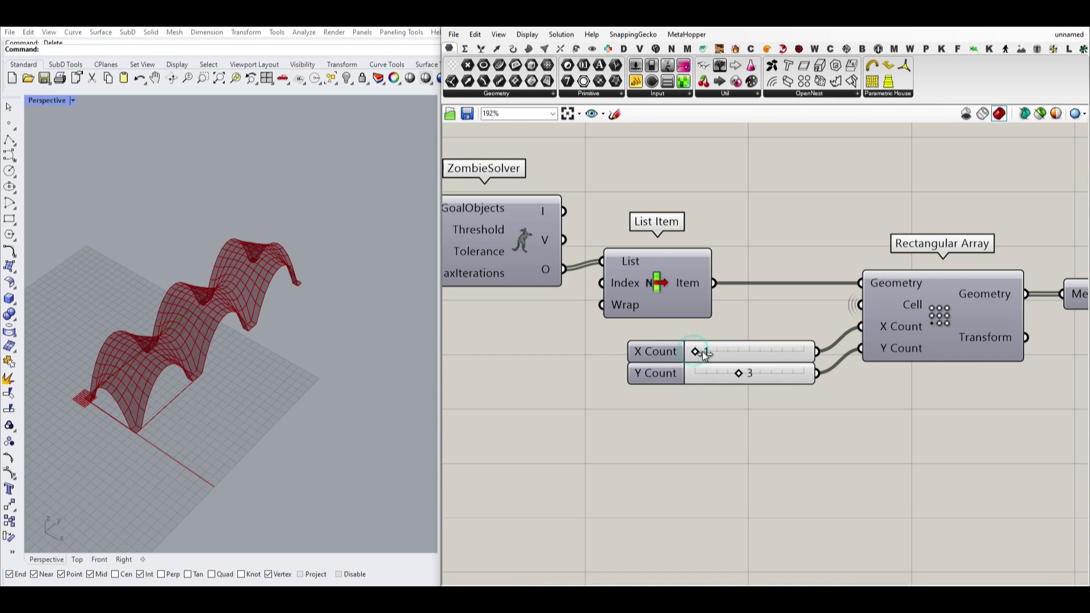
{"action": "left_click_drag", "start_coordinate": [704, 354], "coordinate": [706, 355]}
{"action": "mouse_move", "coordinate": [277, 368]}
{"action": "right_mouse_down"}
{"action": "mouse_move", "coordinate": [335, 324]}
{"action": "mouse_move", "coordinate": [273, 386]}
{"action": "right_mouse_up"}
Bake the final Mesh fed by Mesh WeldVertices into the Rhino document.
{"action": "right_click_drag", "start_coordinate": [727, 351], "coordinate": [698, 351]}
{"action": "scroll", "coordinate": [698, 352], "scroll_direction": "down", "scroll_amount": 4}
{"action": "right_click_drag", "start_coordinate": [853, 351], "coordinate": [582, 361]}
{"action": "scroll", "coordinate": [683, 343], "scroll_direction": "up", "scroll_amount": 3}
{"action": "right_click", "coordinate": [681, 342]}
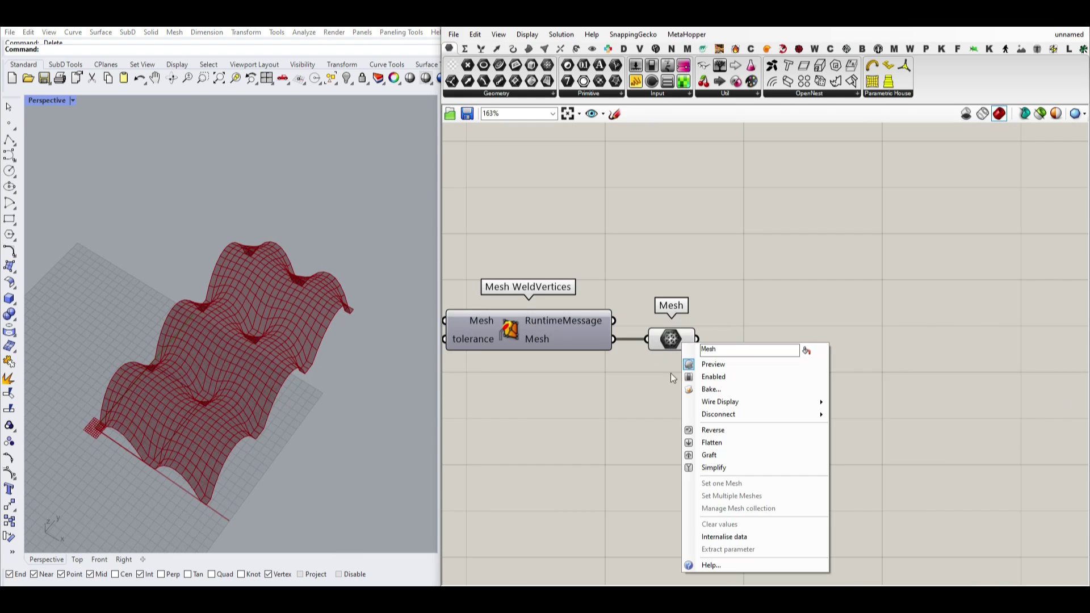
{"action": "left_click", "coordinate": [691, 389]}
{"action": "left_click", "coordinate": [702, 495]}
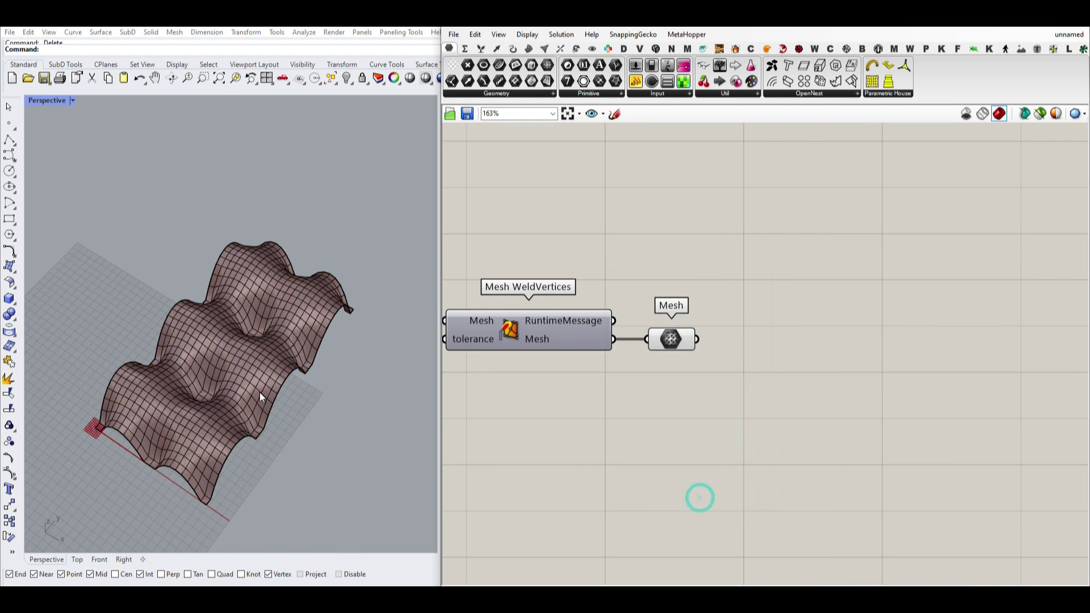
Move the baked vault mesh away from the Grasshopper preview and inspect its surface up close.
{"action": "scroll", "coordinate": [267, 369], "scroll_direction": "down", "scroll_amount": 3}
{"action": "left_click_drag", "start_coordinate": [268, 370], "coordinate": [369, 308]}
{"action": "left_click", "coordinate": [368, 308]}
{"action": "scroll", "coordinate": [335, 386], "scroll_direction": "up", "scroll_amount": 6}
{"action": "right_click_drag", "start_coordinate": [335, 386], "coordinate": [186, 167]}
{"action": "scroll", "coordinate": [250, 176], "scroll_direction": "up", "scroll_amount": 5}
{"action": "mouse_move", "coordinate": [339, 276]}
{"action": "right_mouse_down"}
{"action": "mouse_move", "coordinate": [309, 357]}
{"action": "mouse_move", "coordinate": [296, 341]}
{"action": "right_mouse_up"}
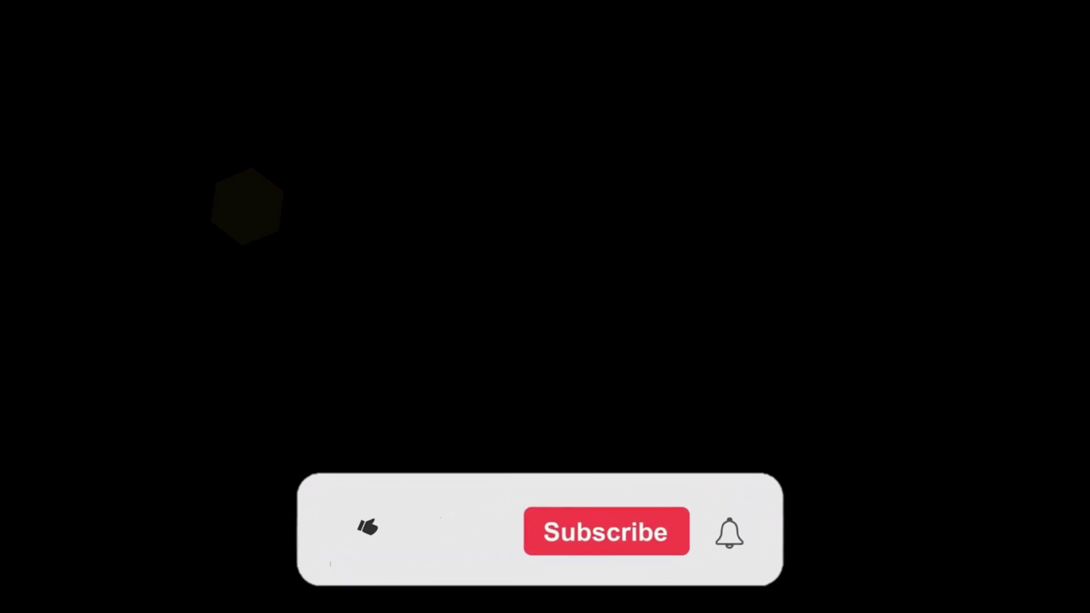